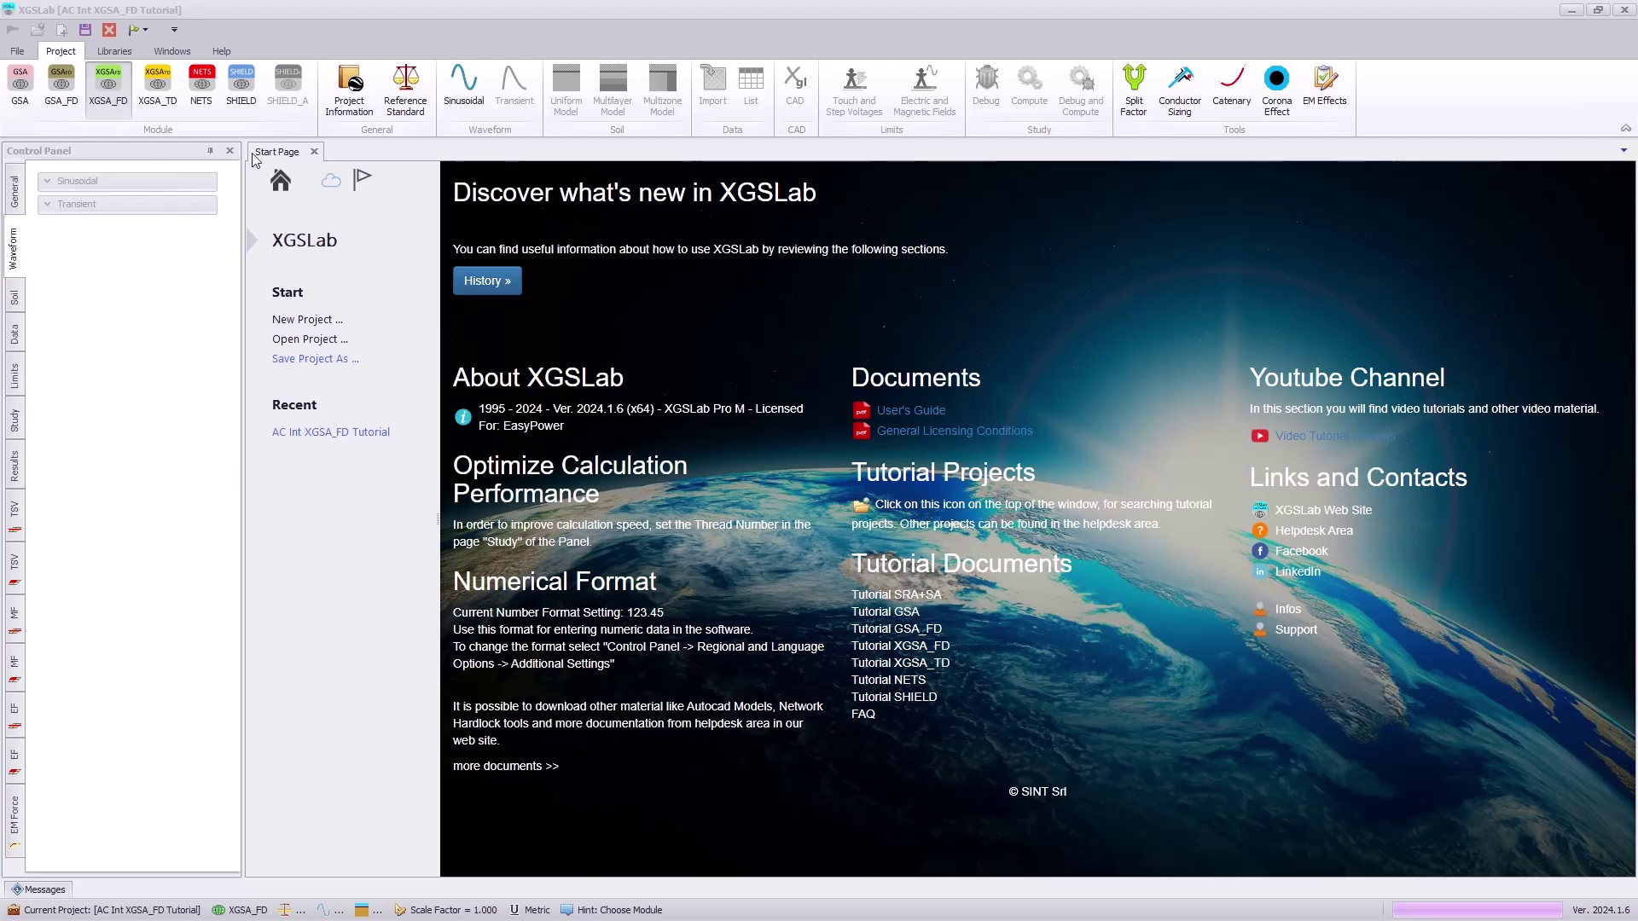
Go through the project, customer, designer and site details of the project information and apply them.
{"action": "left_click", "coordinate": [350, 94]}
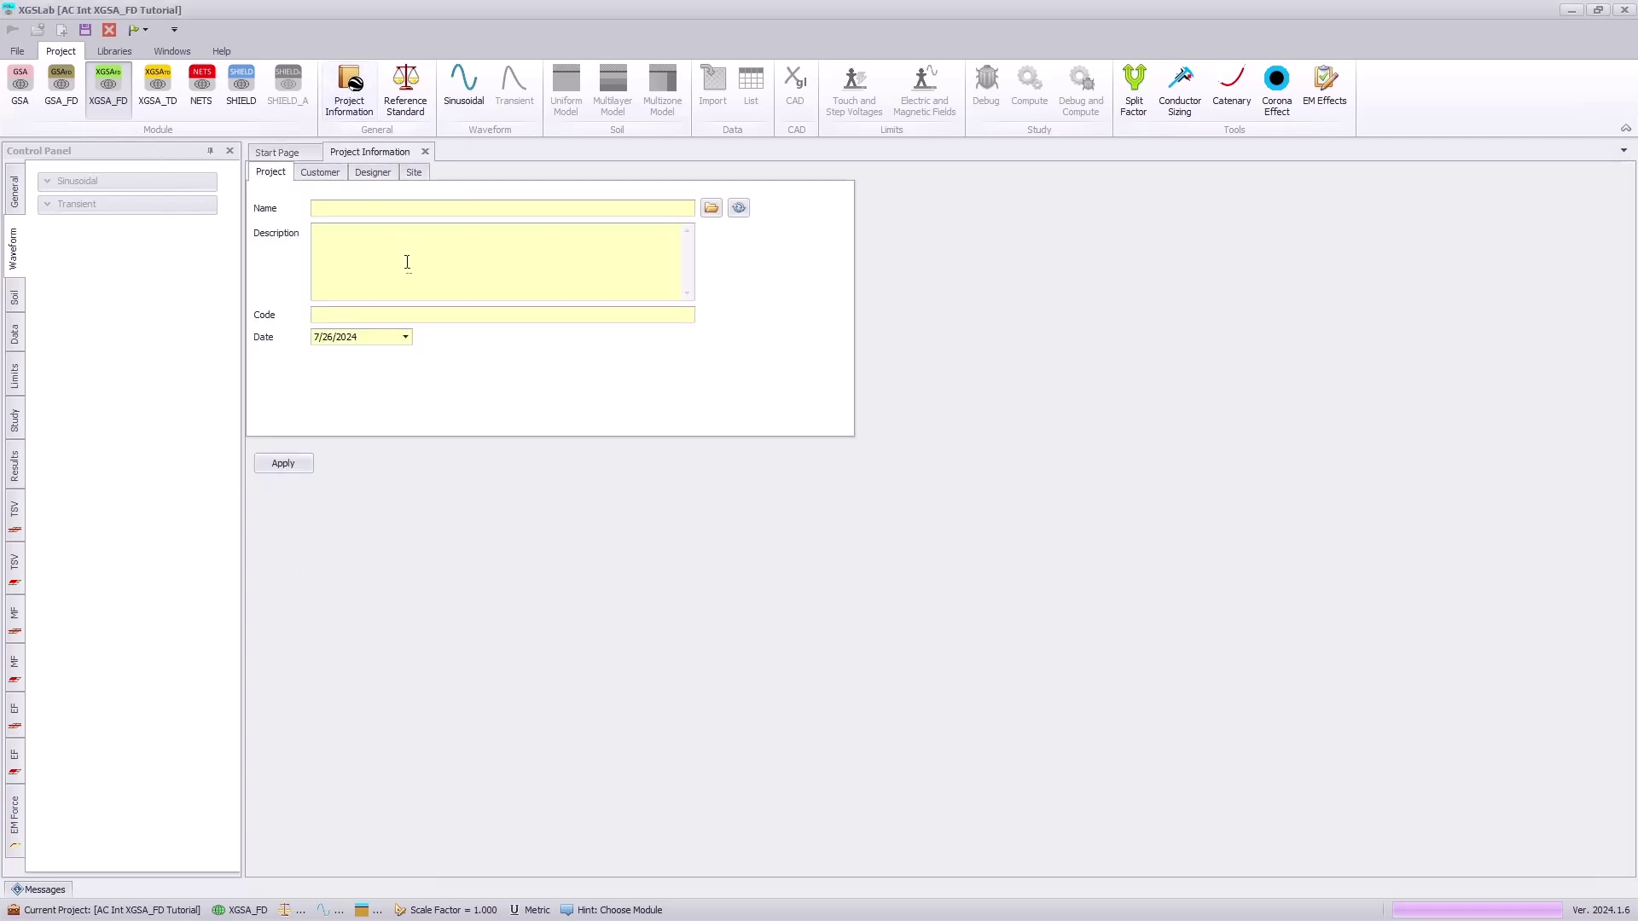
{"action": "left_click", "coordinate": [414, 210]}
{"action": "type", "text": "name"}
{"action": "left_click", "coordinate": [316, 174]}
{"action": "left_click", "coordinate": [365, 174]}
{"action": "left_click", "coordinate": [413, 173]}
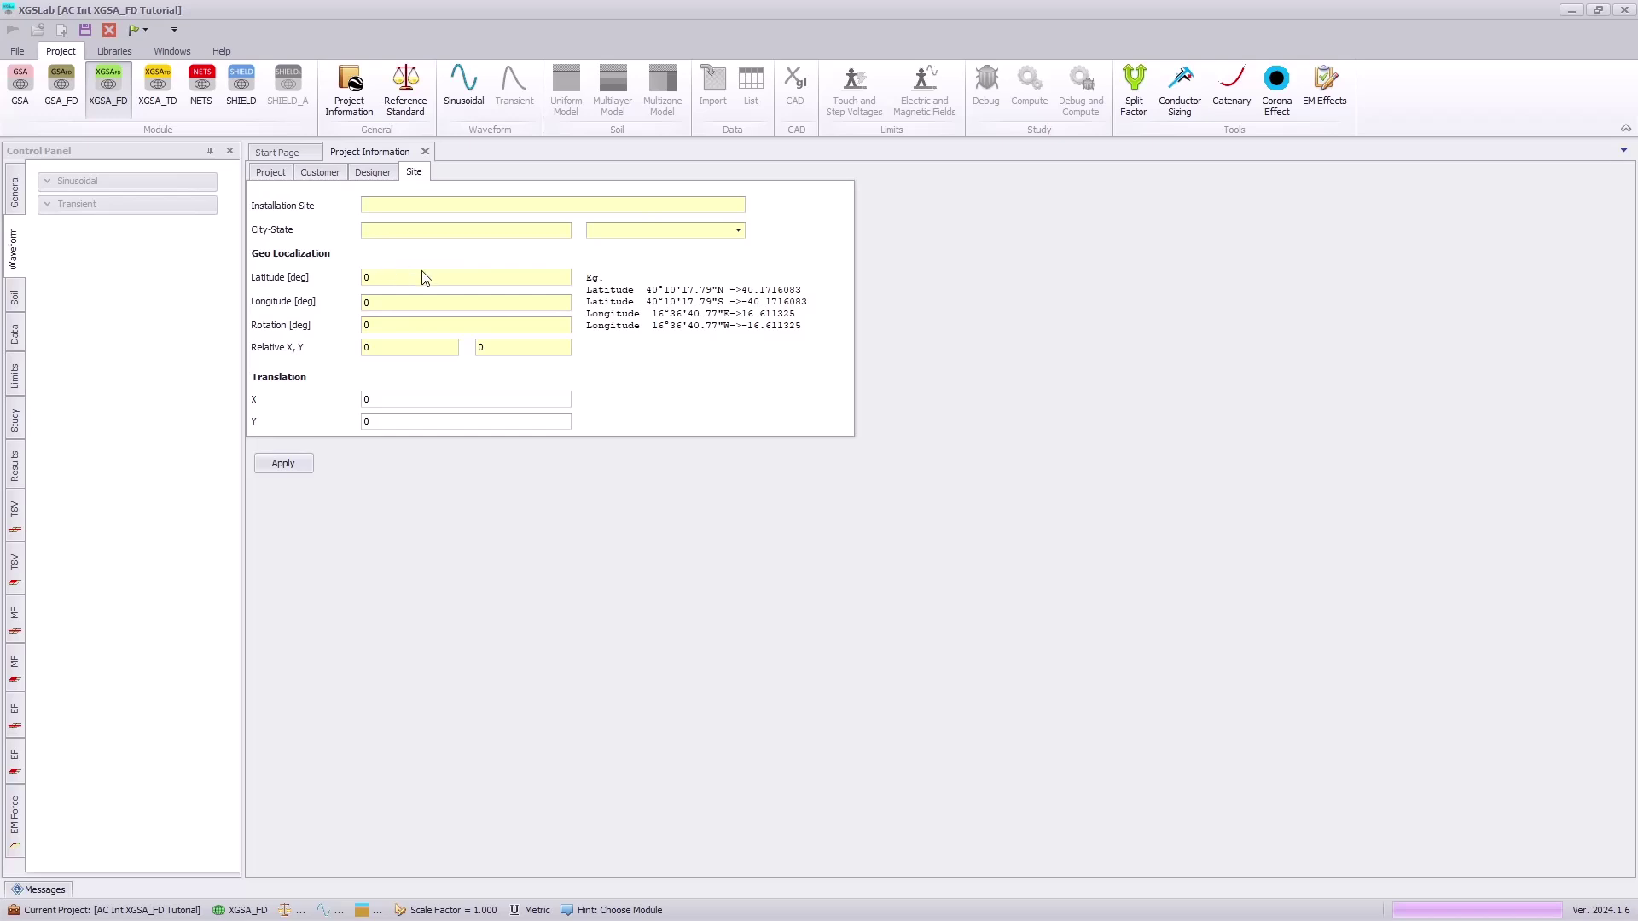
{"action": "left_click", "coordinate": [284, 465]}
Set the touch and step voltages reference standard to EN 50522:2022.
{"action": "left_click", "coordinate": [405, 87]}
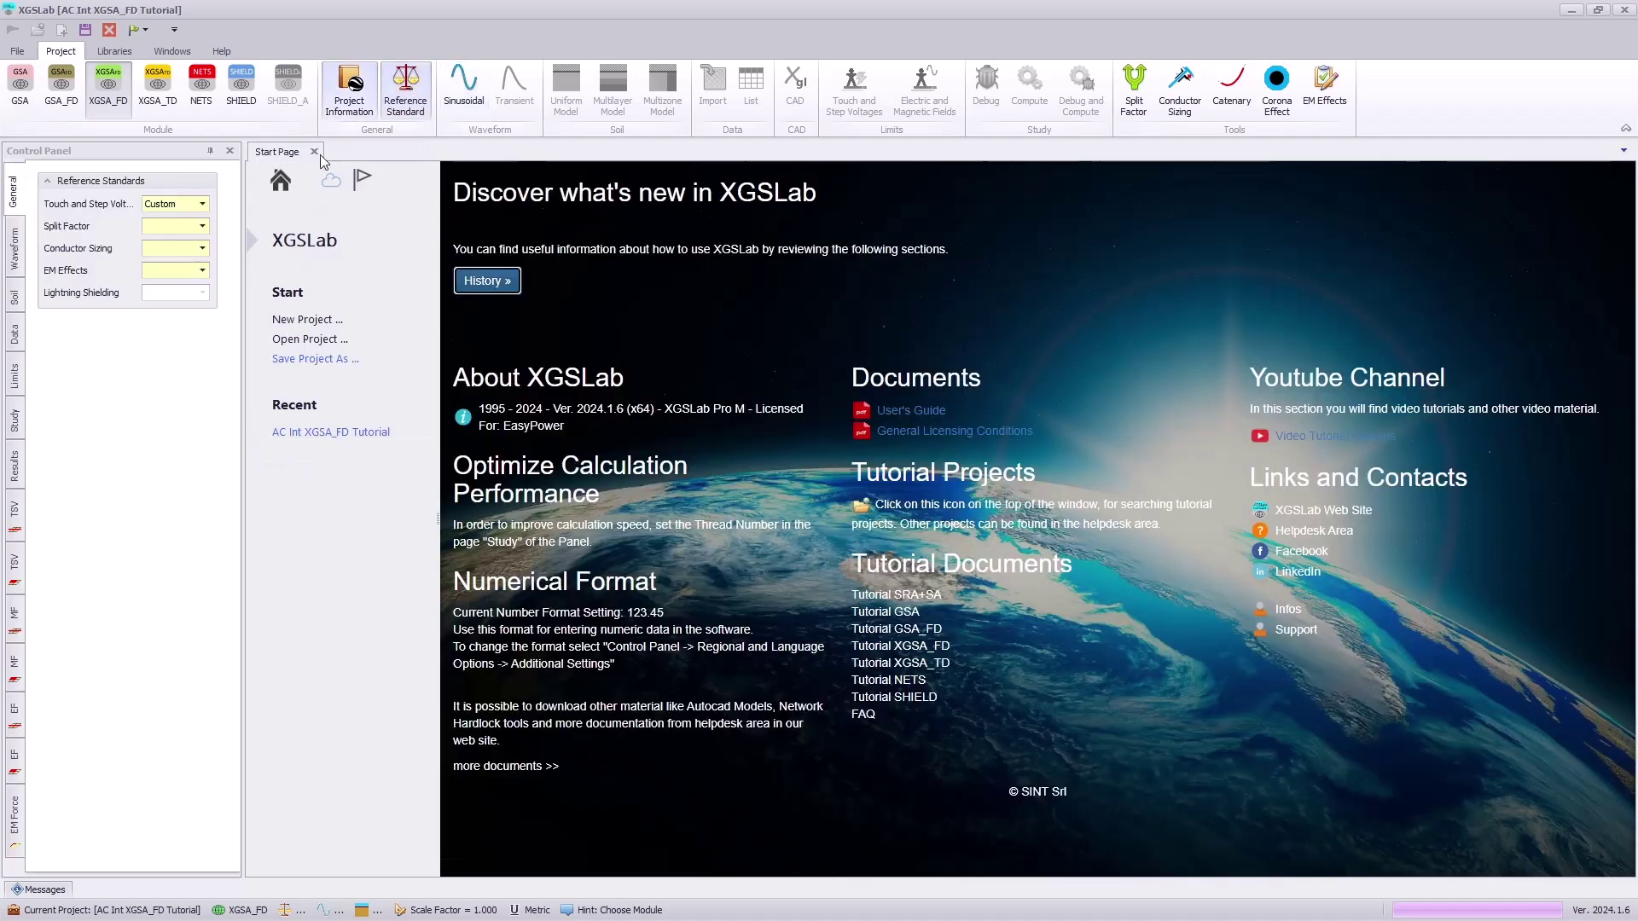
{"action": "left_click", "coordinate": [196, 205]}
{"action": "left_click", "coordinate": [211, 312]}
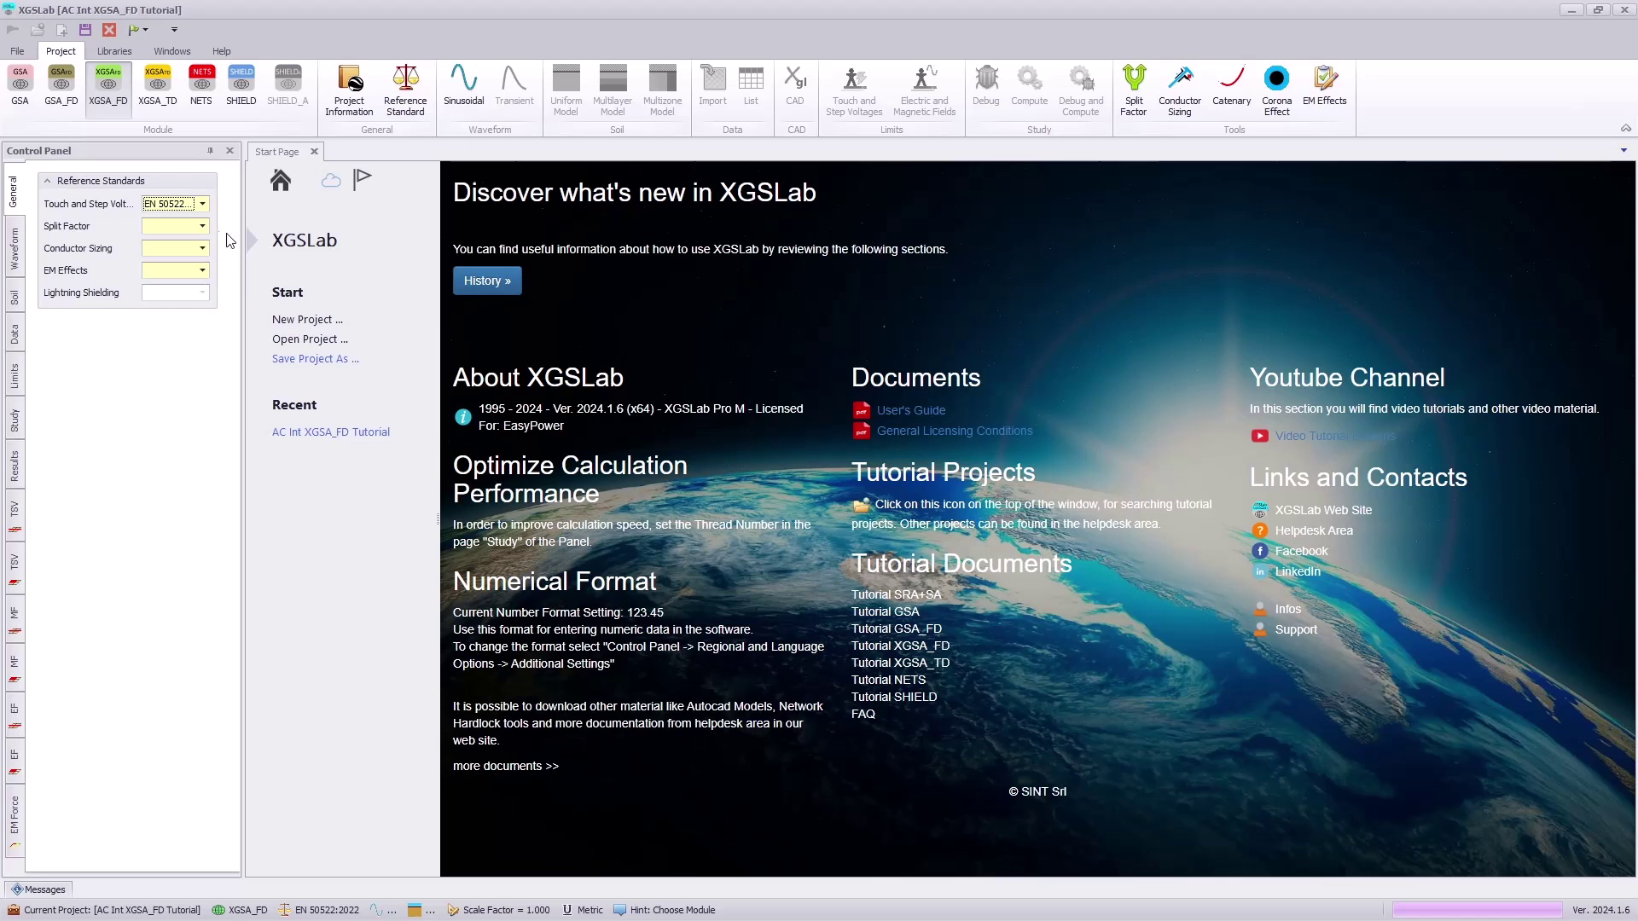
Define a sinusoidal waveform with a frequency of 50 Hz and apply it.
{"action": "left_click", "coordinate": [472, 101]}
{"action": "left_click", "coordinate": [164, 203]}
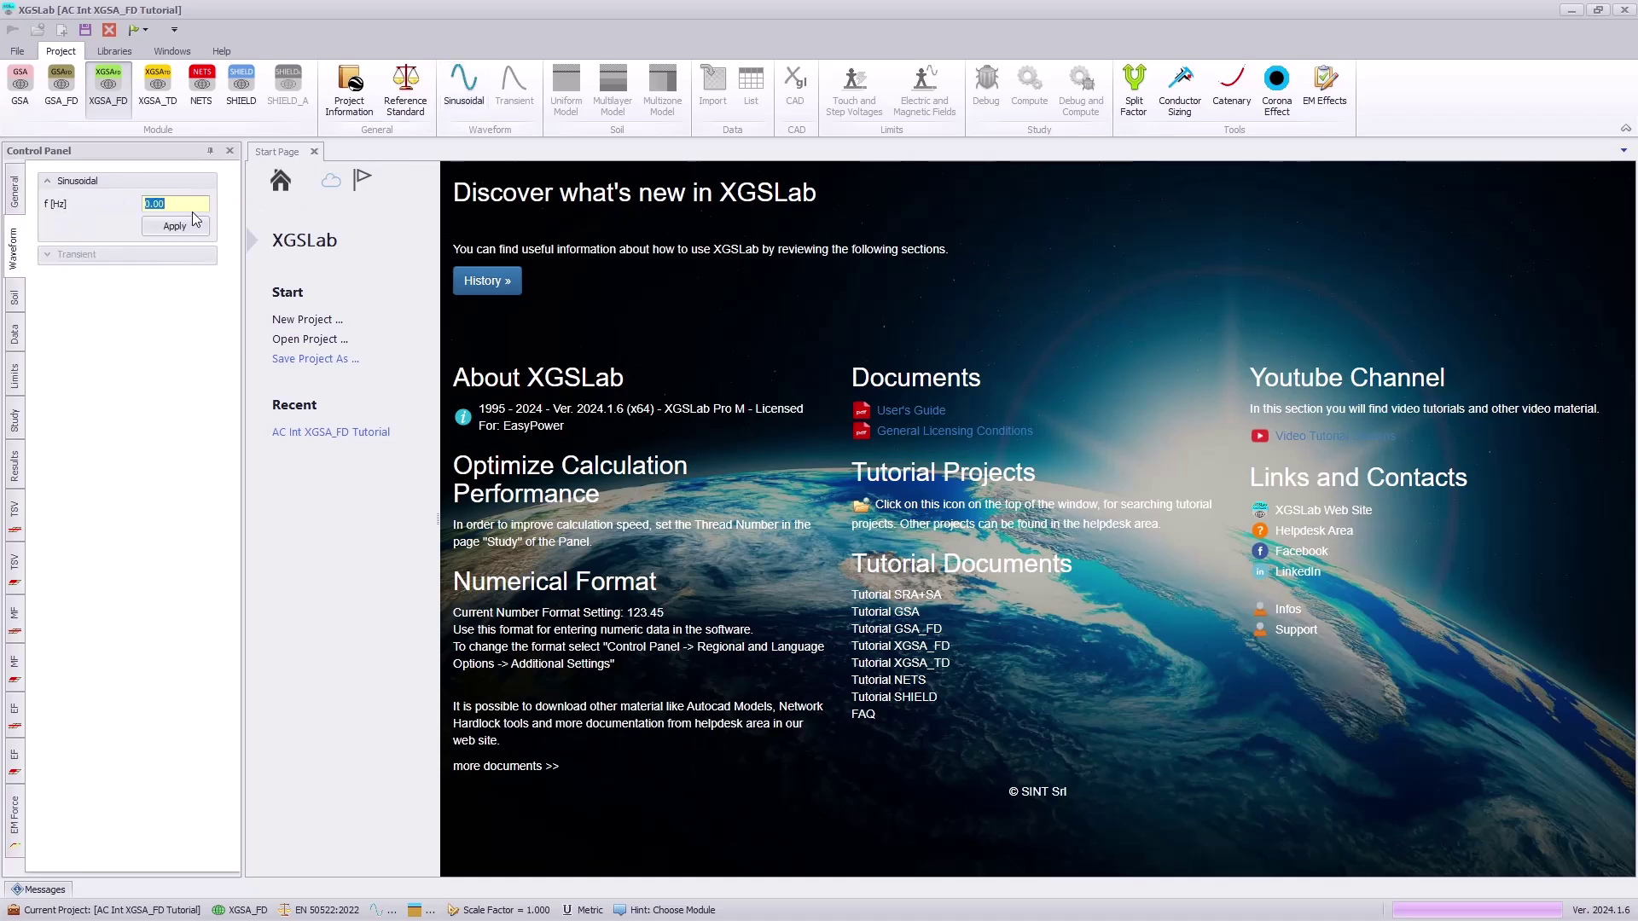
{"action": "type", "text": "50"}
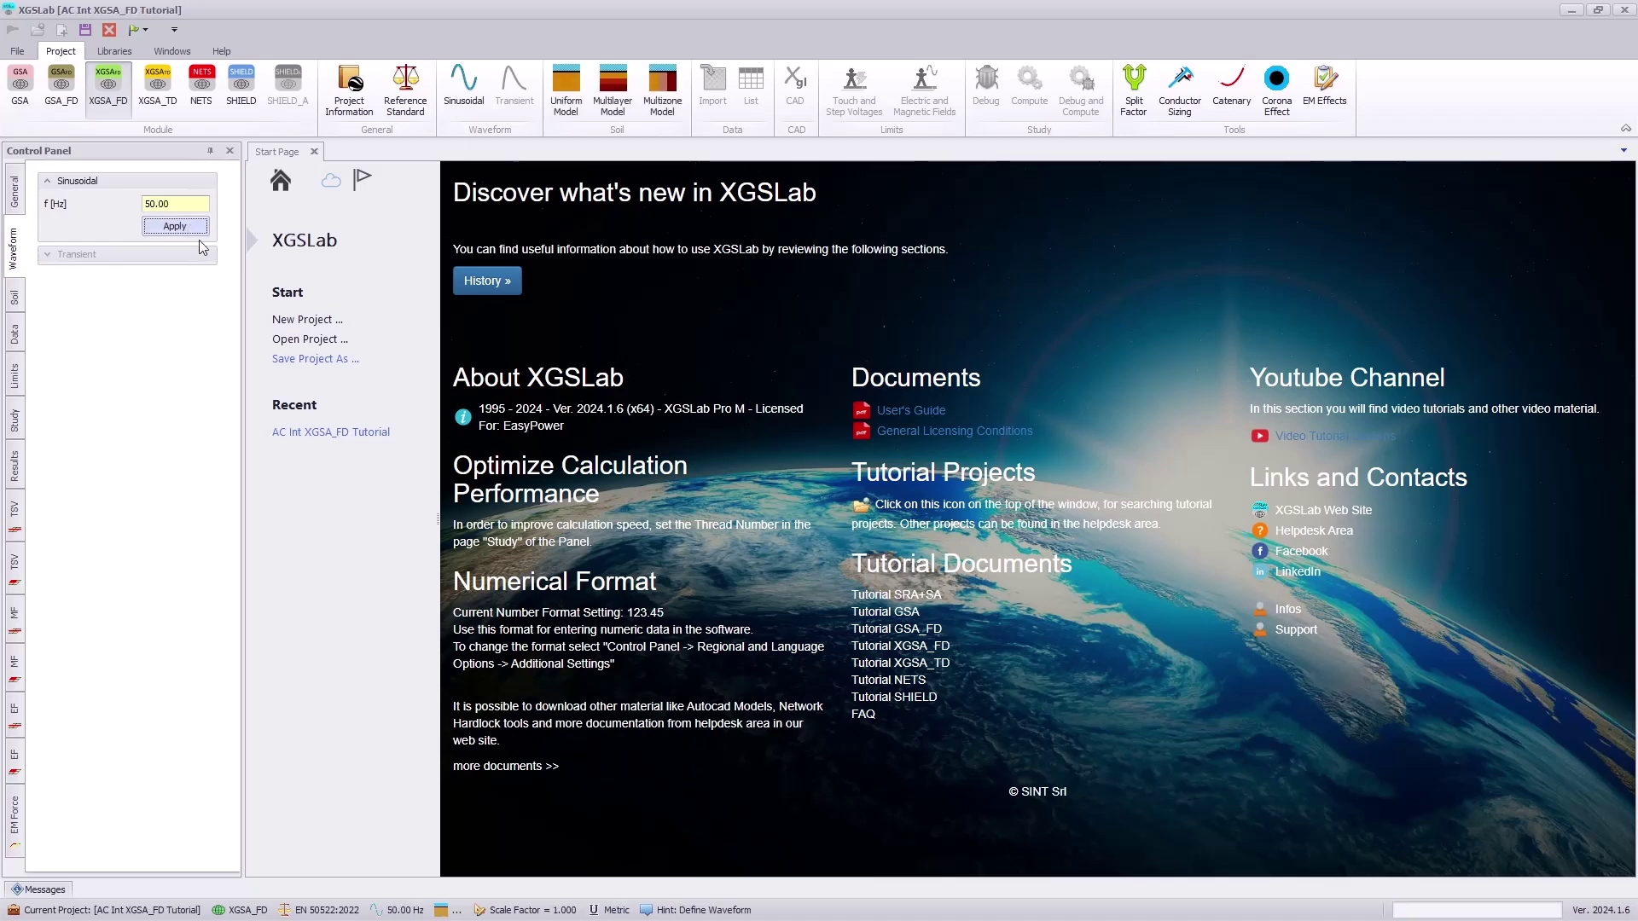
Choose the uniform soil model and set its low-frequency resistivity to 100 Ωm.
{"action": "left_click", "coordinate": [567, 107]}
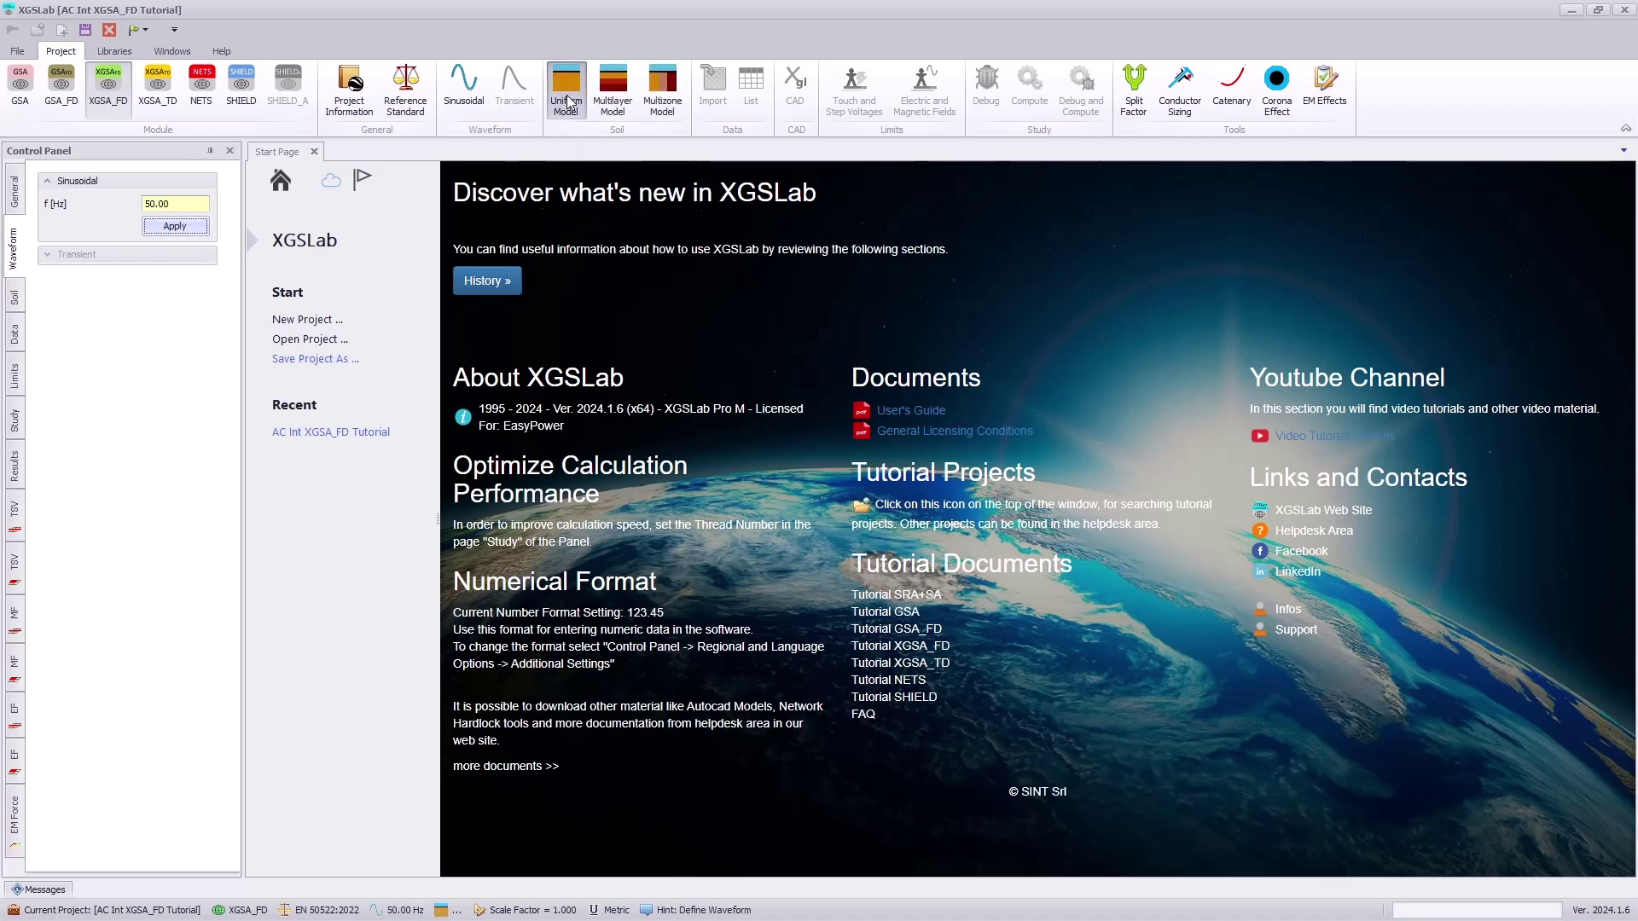
{"action": "left_click", "coordinate": [197, 280]}
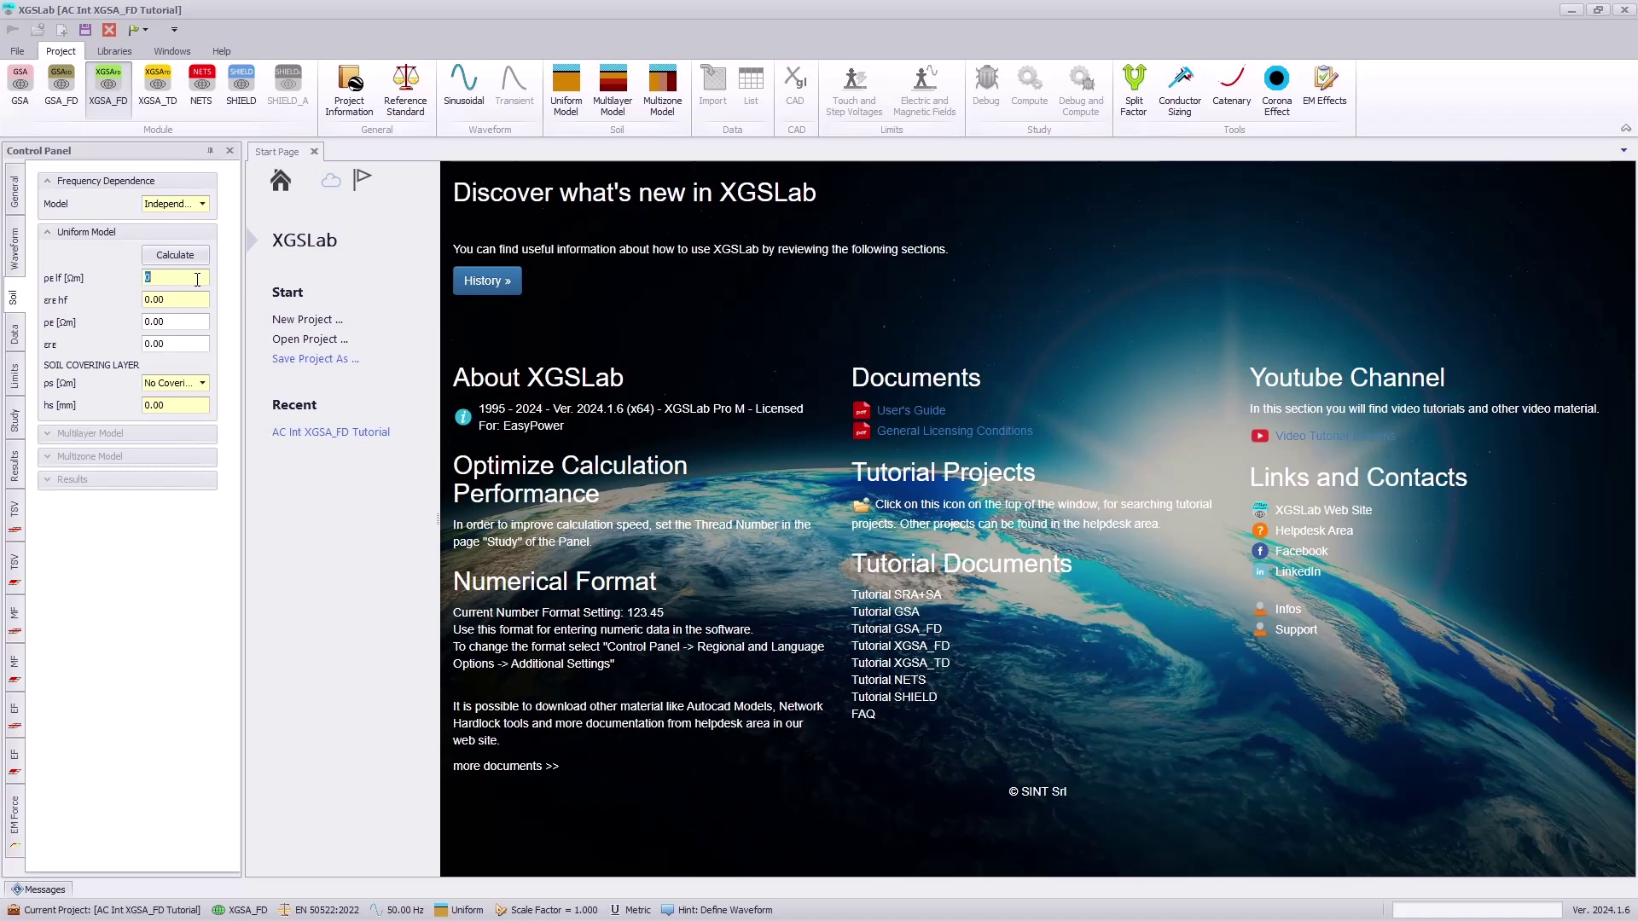
{"action": "type", "text": "100"}
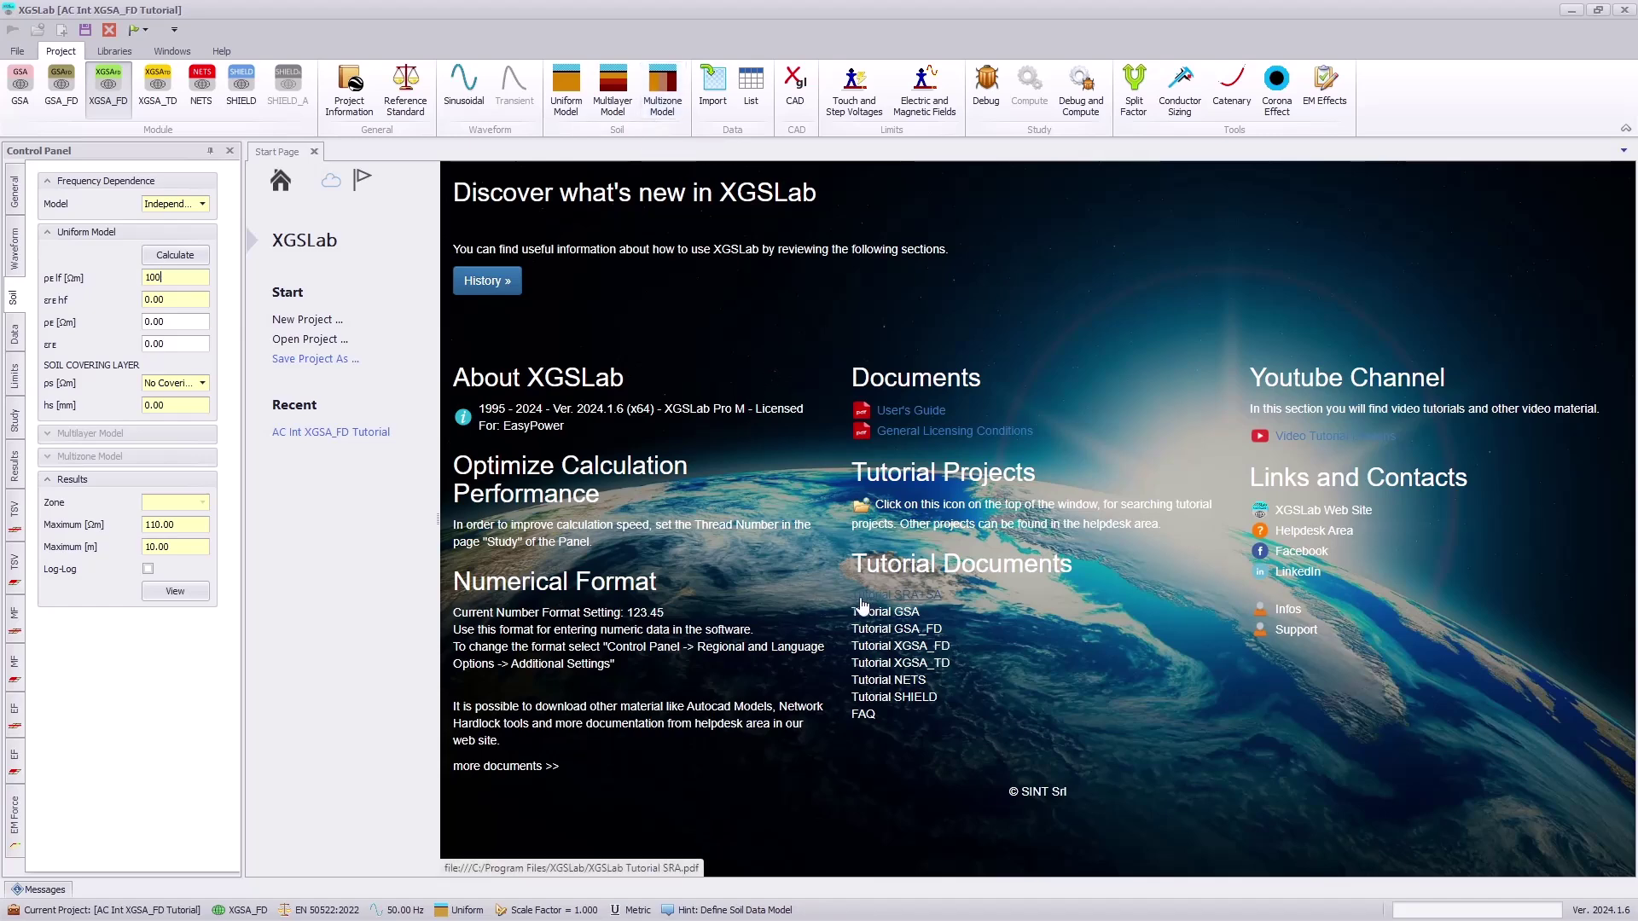
Open the data import page, and inspect the towers and overhead conductors of the interference drawing in MicroStation before returning to XGSLab.
{"action": "left_click", "coordinate": [712, 101]}
{"action": "left_click", "coordinate": [821, 499]}
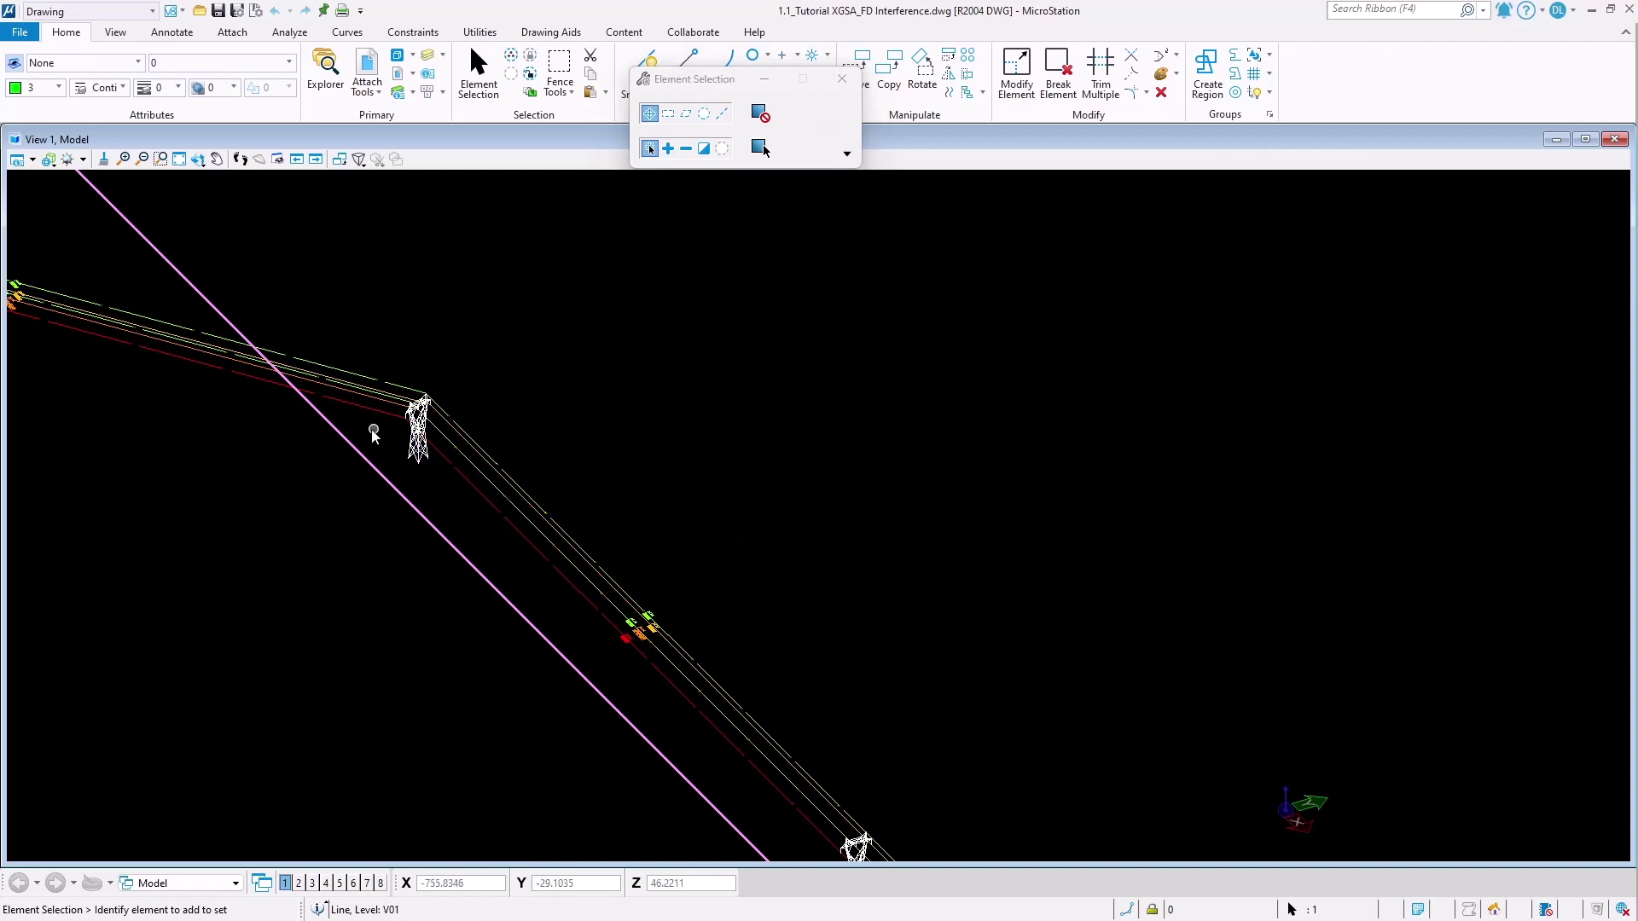
{"action": "scroll", "coordinate": [340, 423], "scroll_direction": "up", "scroll_amount": 3}
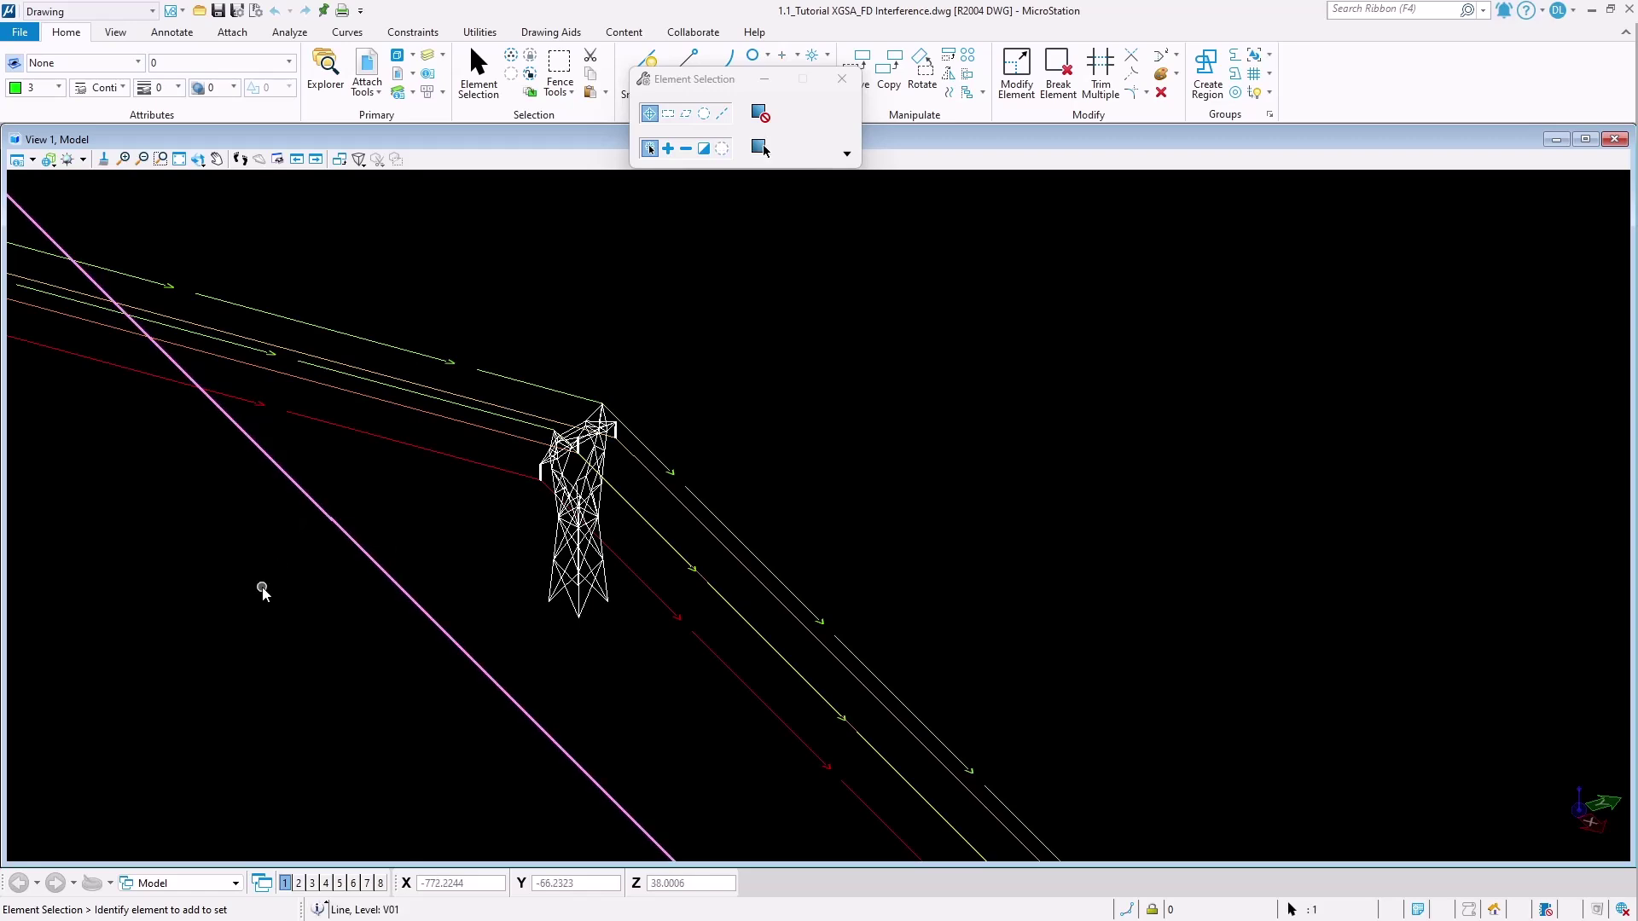
{"action": "scroll", "coordinate": [569, 530], "scroll_direction": "down", "scroll_amount": 5}
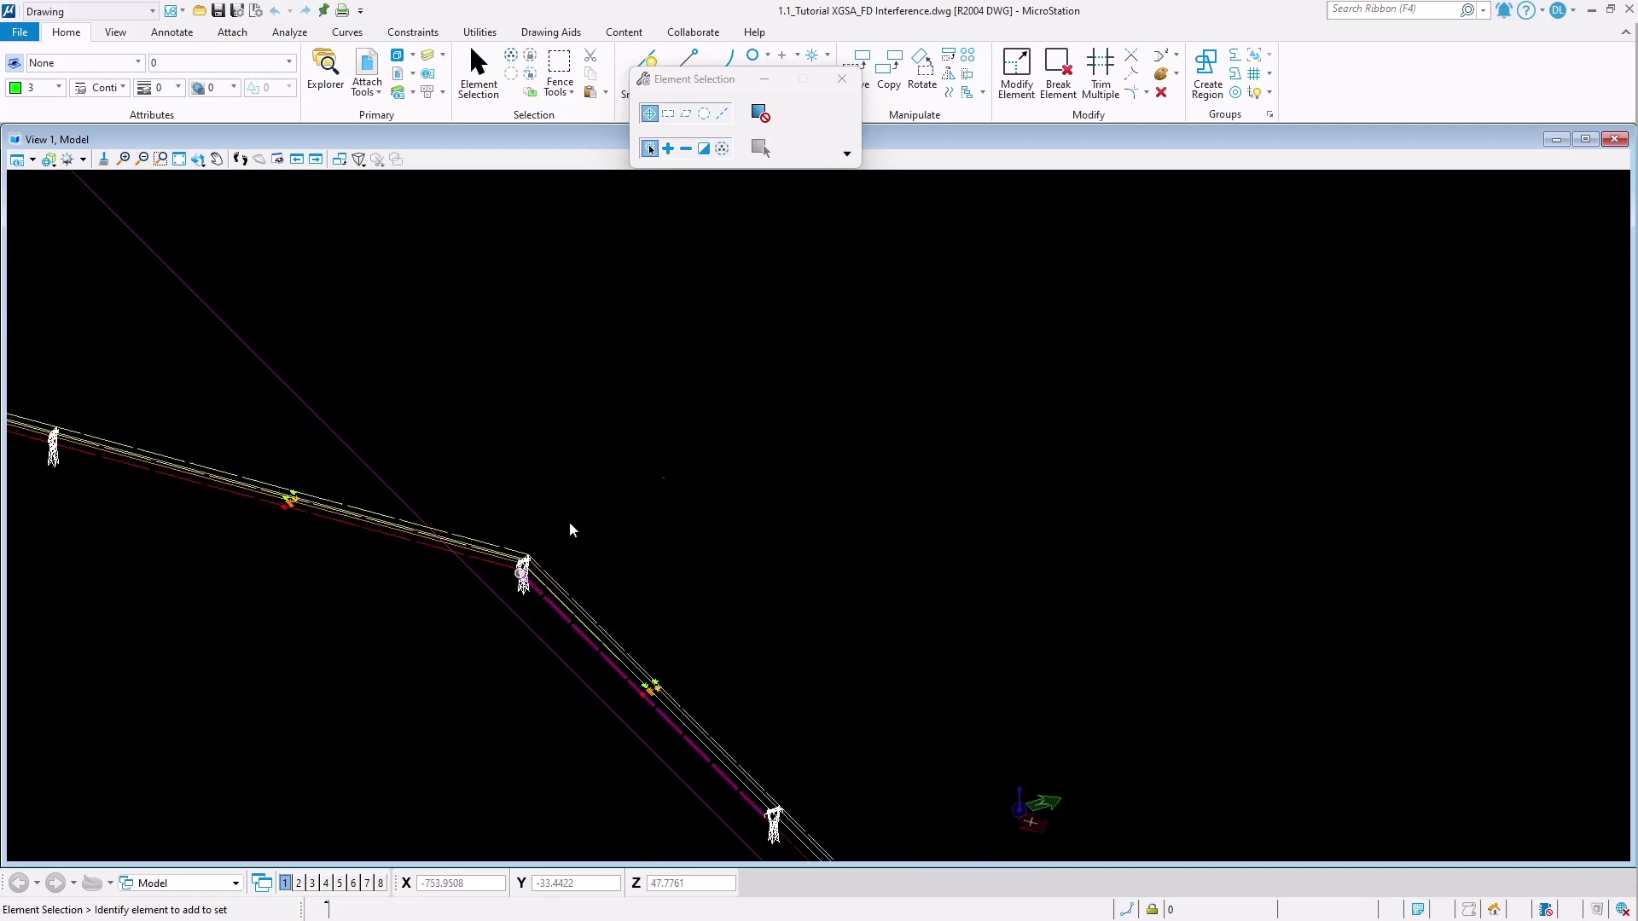
{"action": "left_click", "coordinate": [1595, 16]}
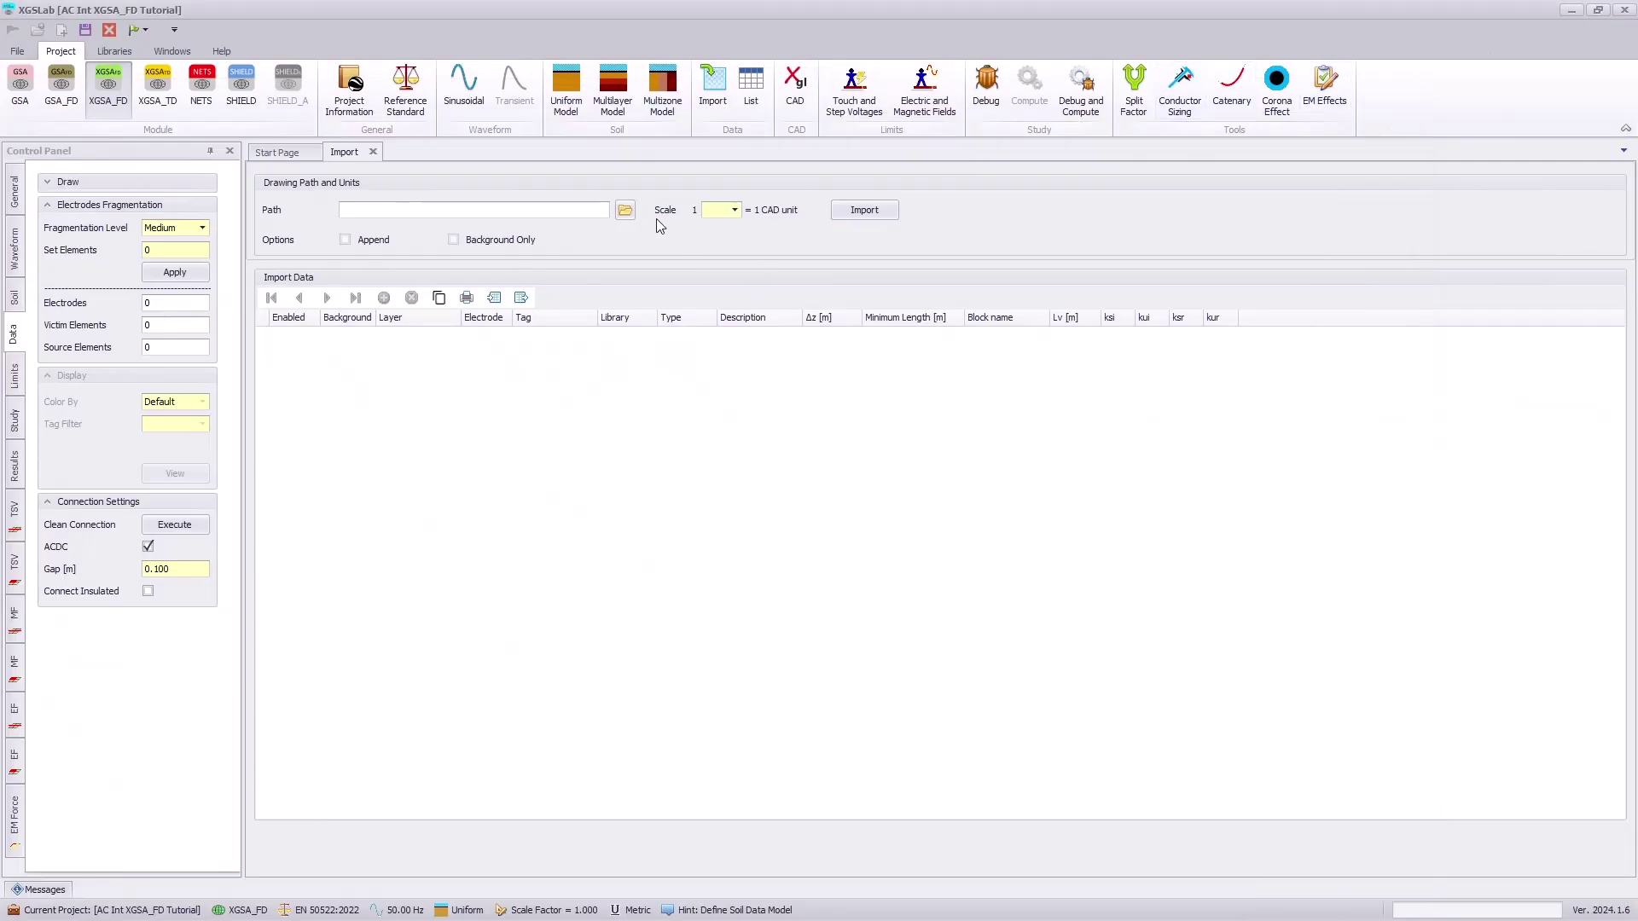
Load 1.1_Tutorial XGSA_FD Interference.dwg as the drawing to import.
{"action": "left_click", "coordinate": [625, 209]}
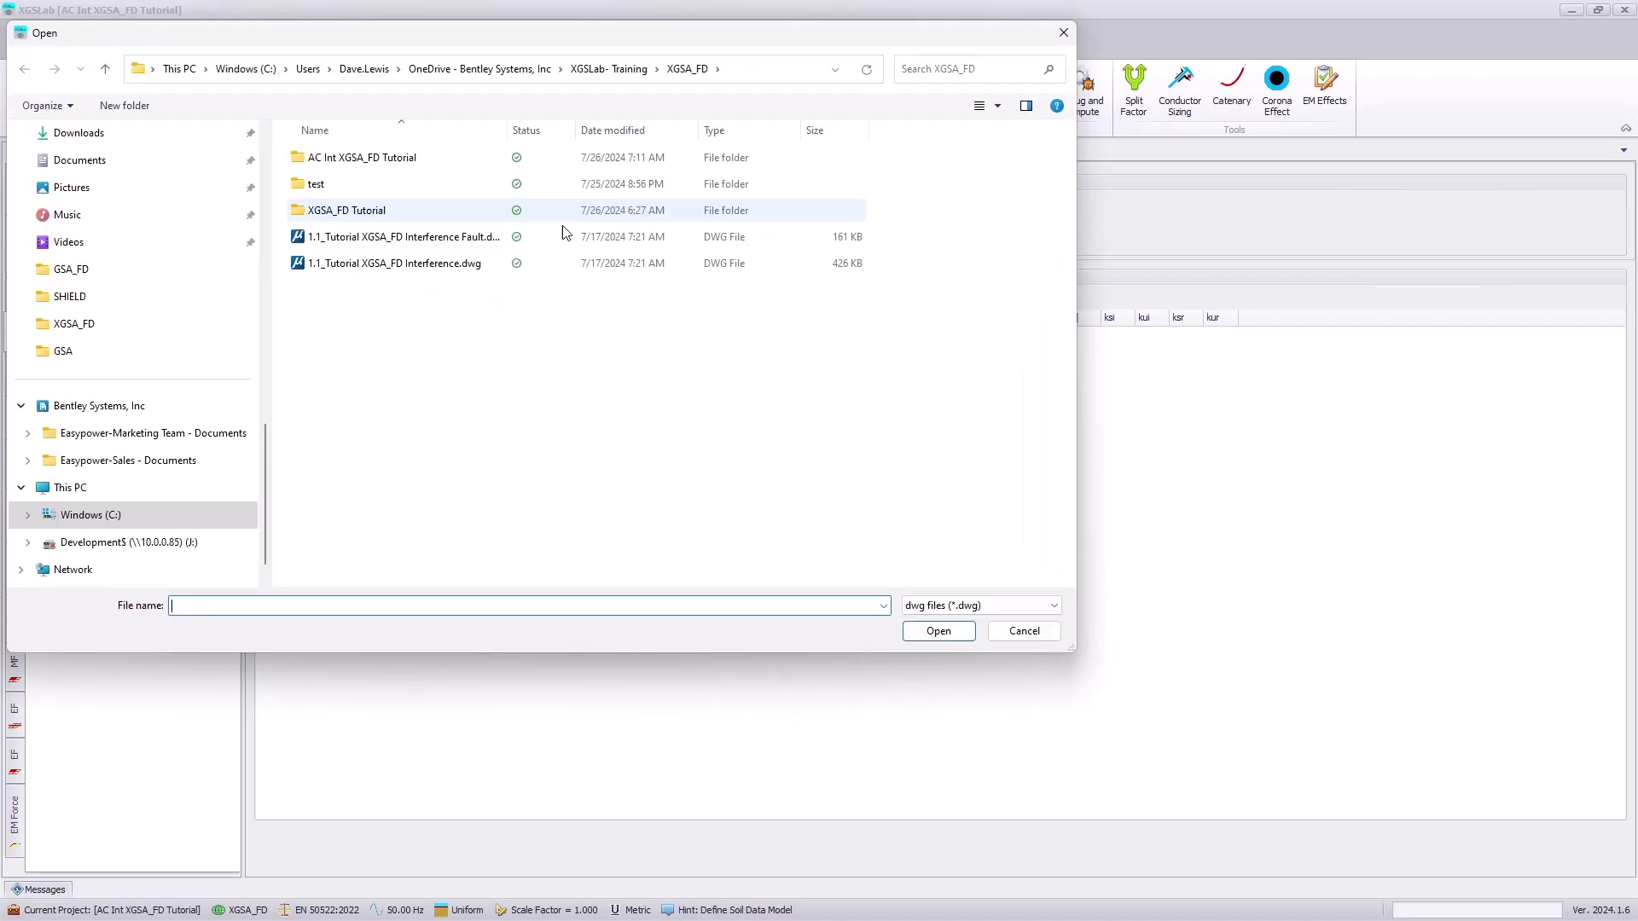
{"action": "left_click", "coordinate": [445, 269]}
{"action": "double_click", "coordinate": [445, 270]}
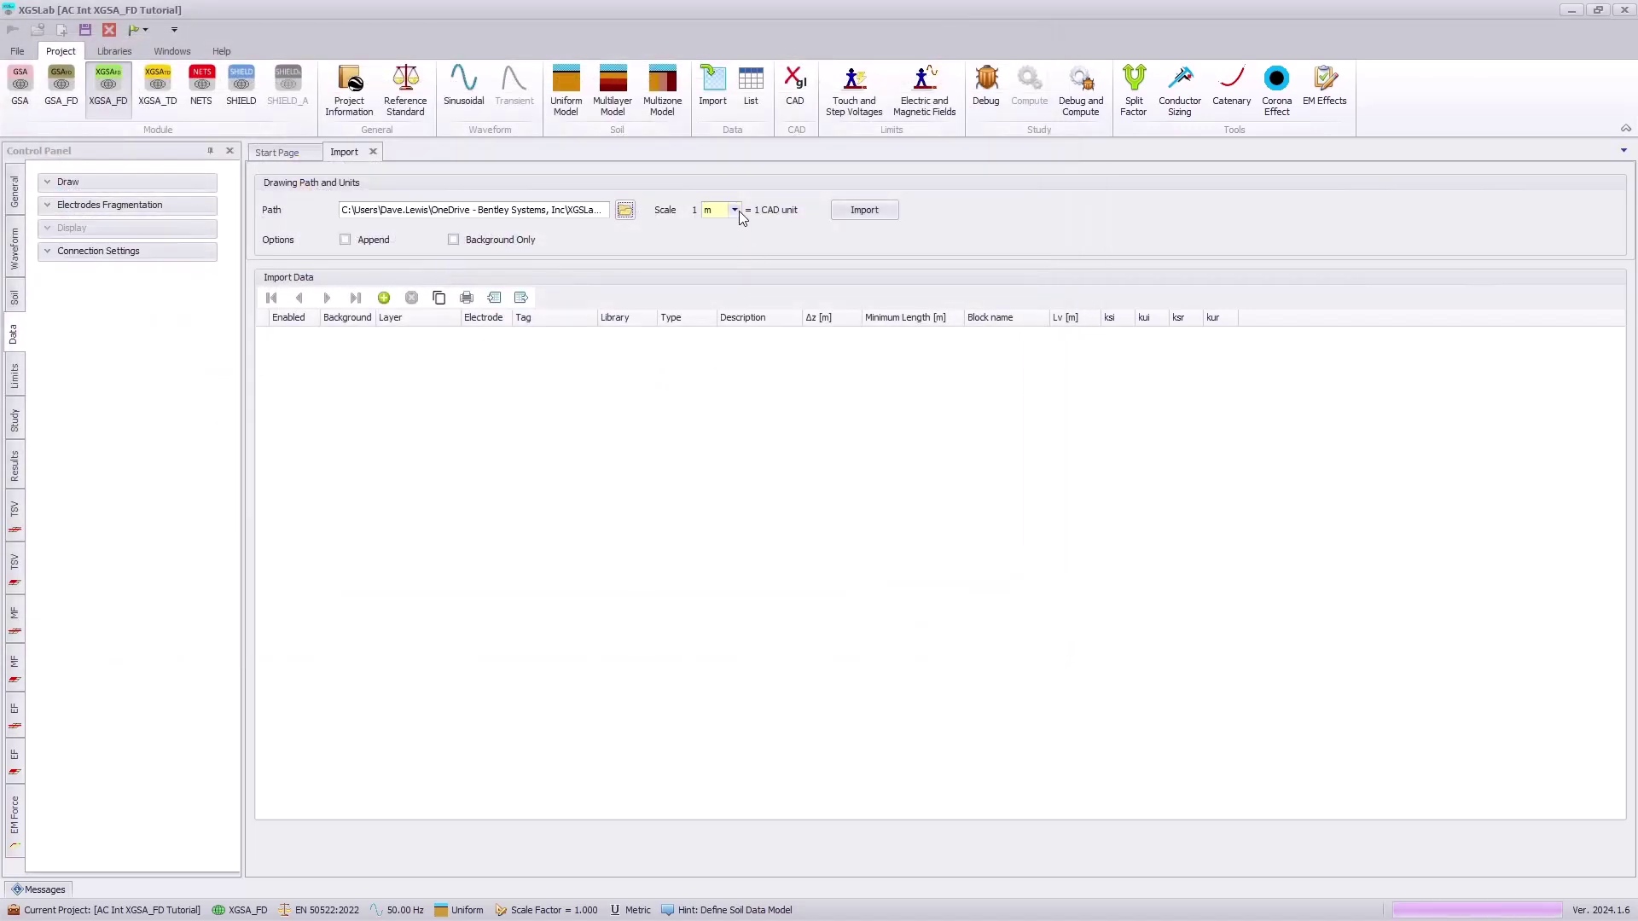
Add an import record for layer E01 with electrode 1, library Lines, type Overhead Line, description Tutorial_L2 and tag PhA.
{"action": "left_click", "coordinate": [384, 299]}
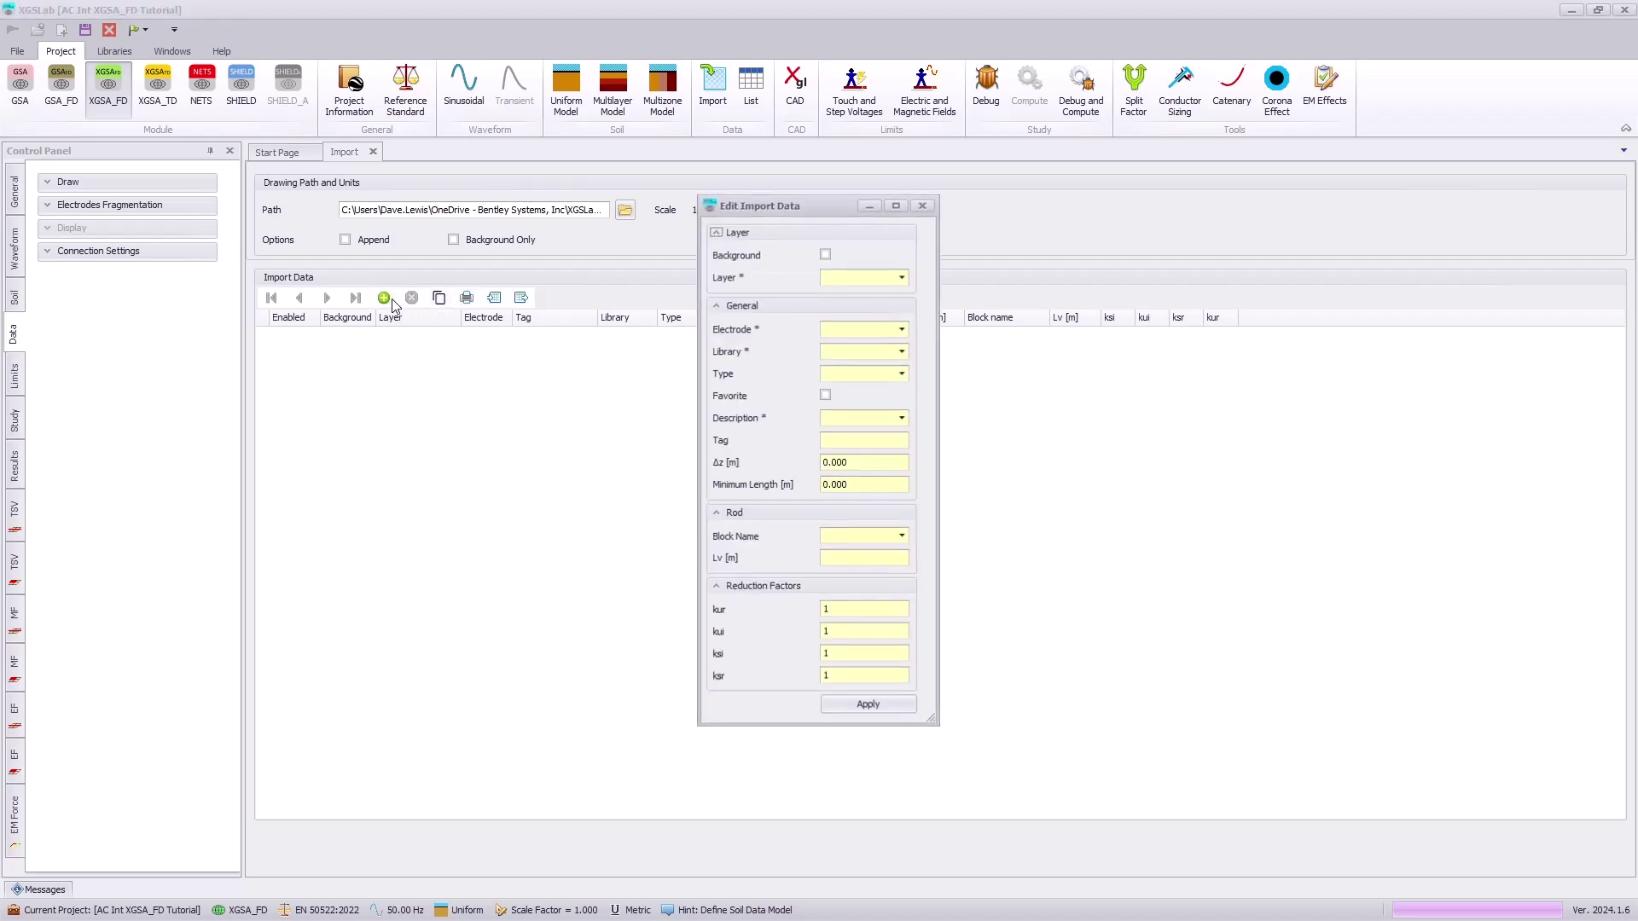
{"action": "left_click", "coordinate": [903, 278]}
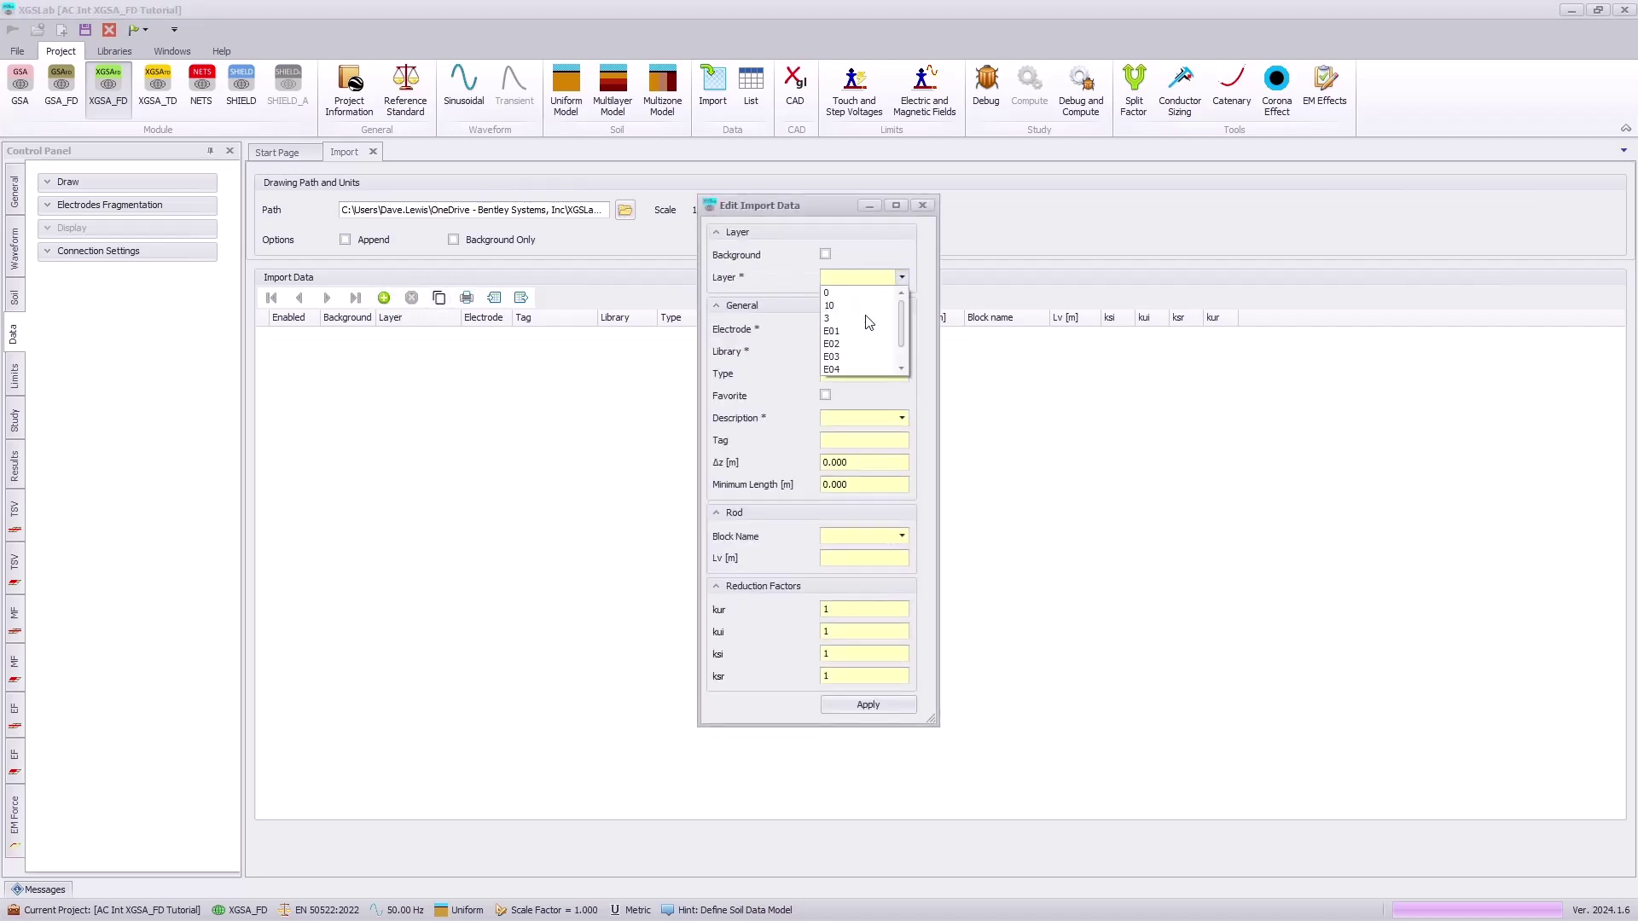
{"action": "left_click", "coordinate": [850, 338]}
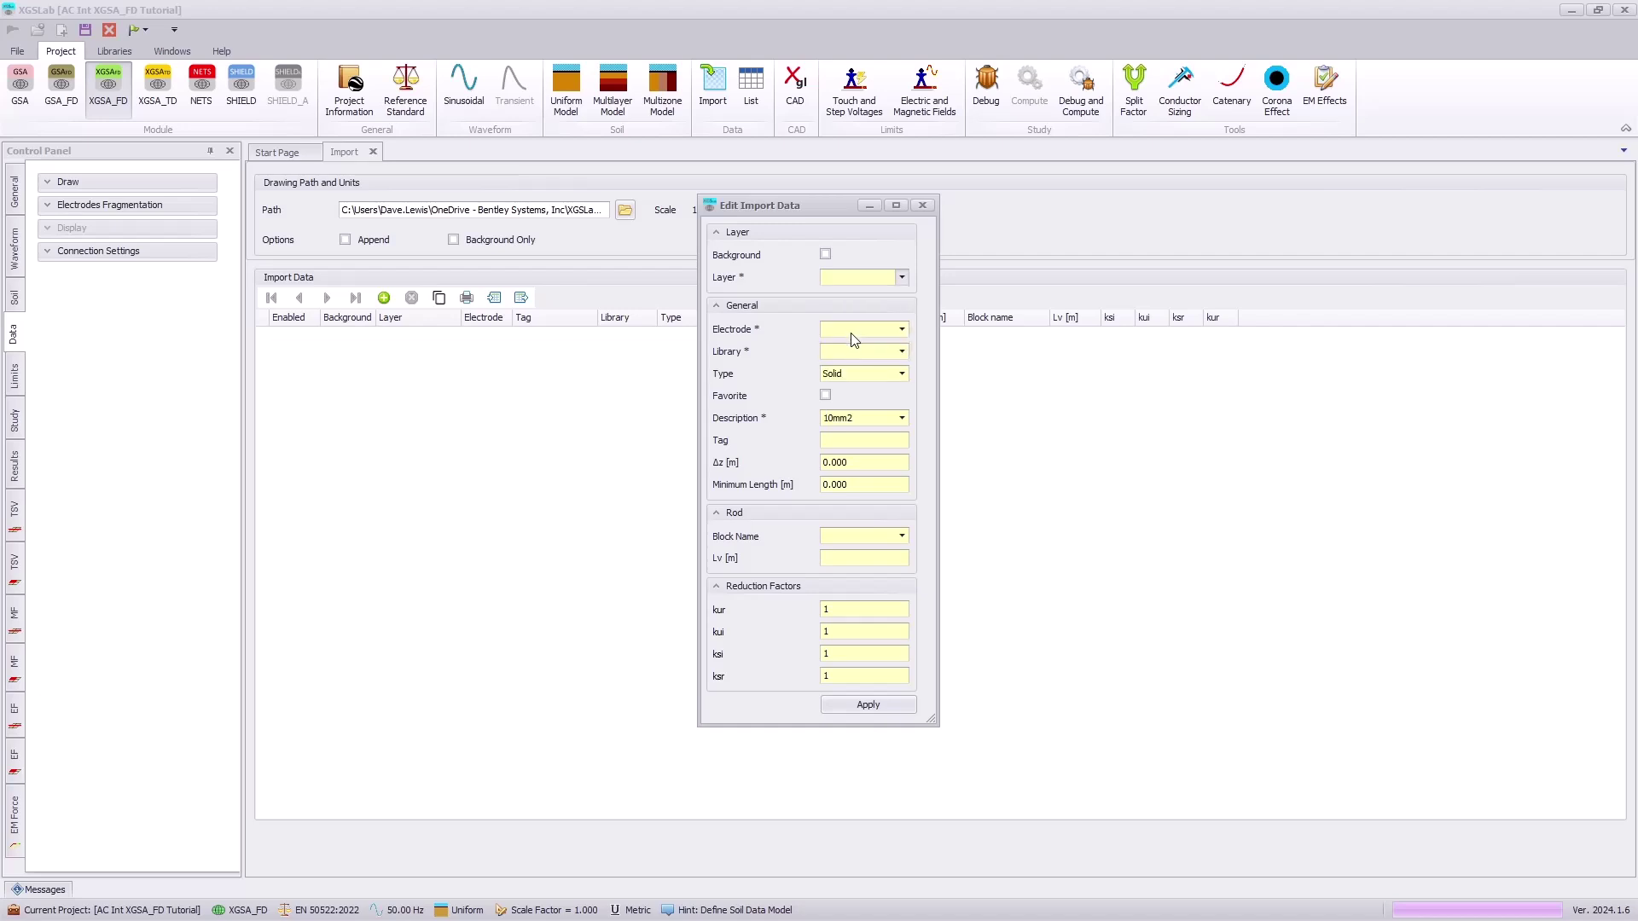
{"action": "left_click", "coordinate": [902, 329]}
{"action": "left_click", "coordinate": [847, 345]}
{"action": "left_click", "coordinate": [902, 352]}
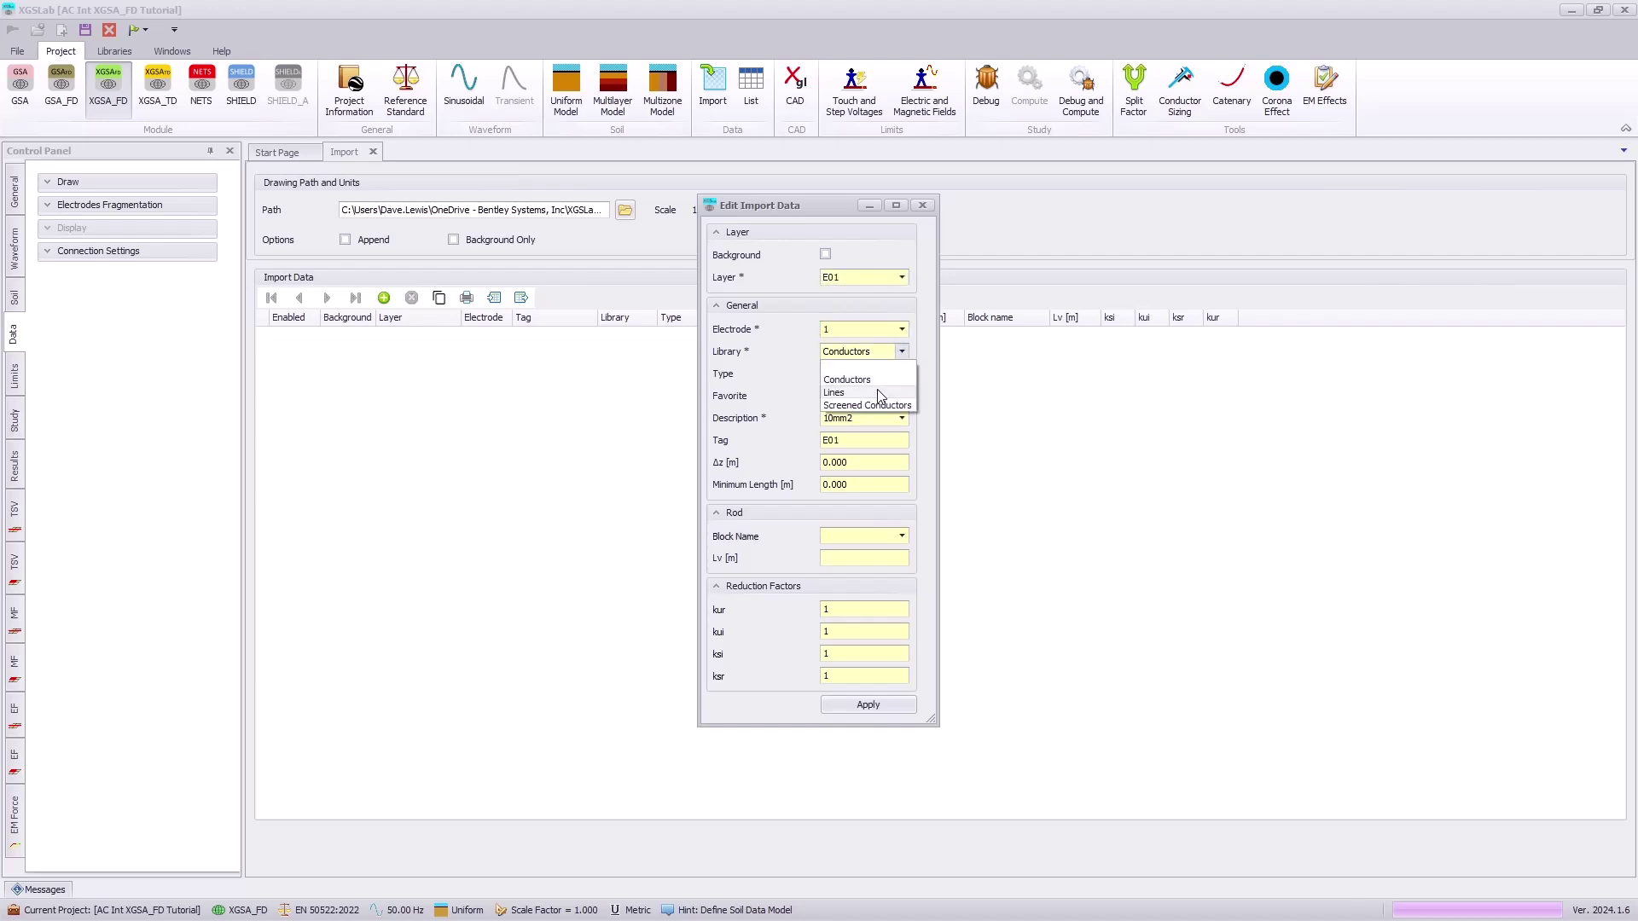
{"action": "left_click", "coordinate": [904, 376]}
{"action": "left_click", "coordinate": [903, 417]}
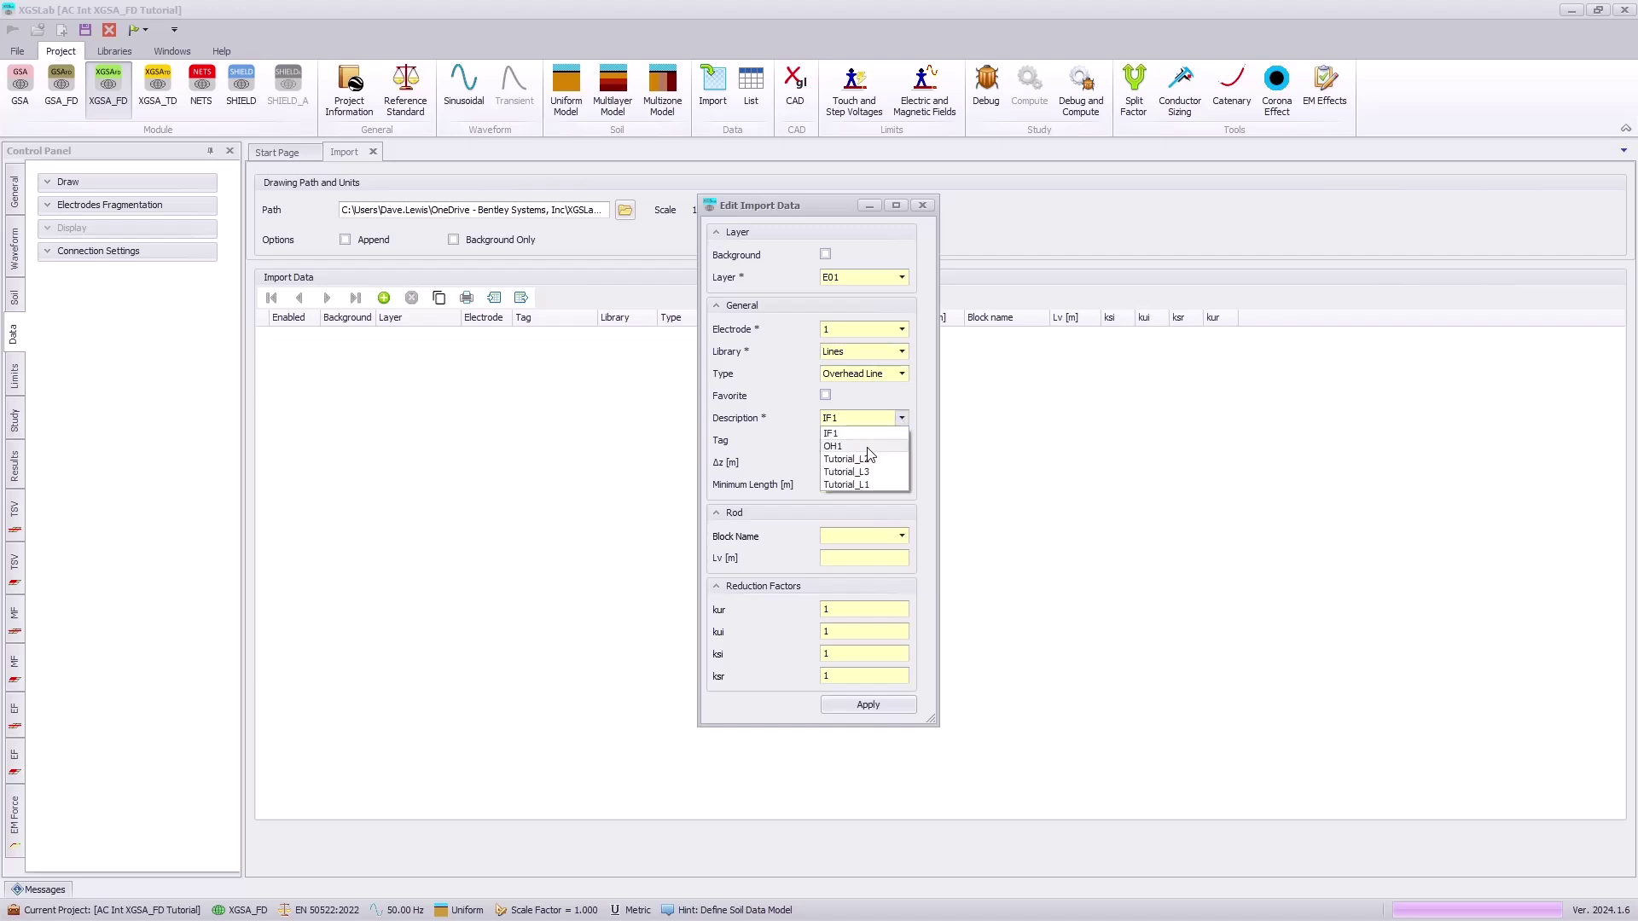
{"action": "left_click", "coordinate": [876, 463]}
{"action": "left_click", "coordinate": [874, 441]}
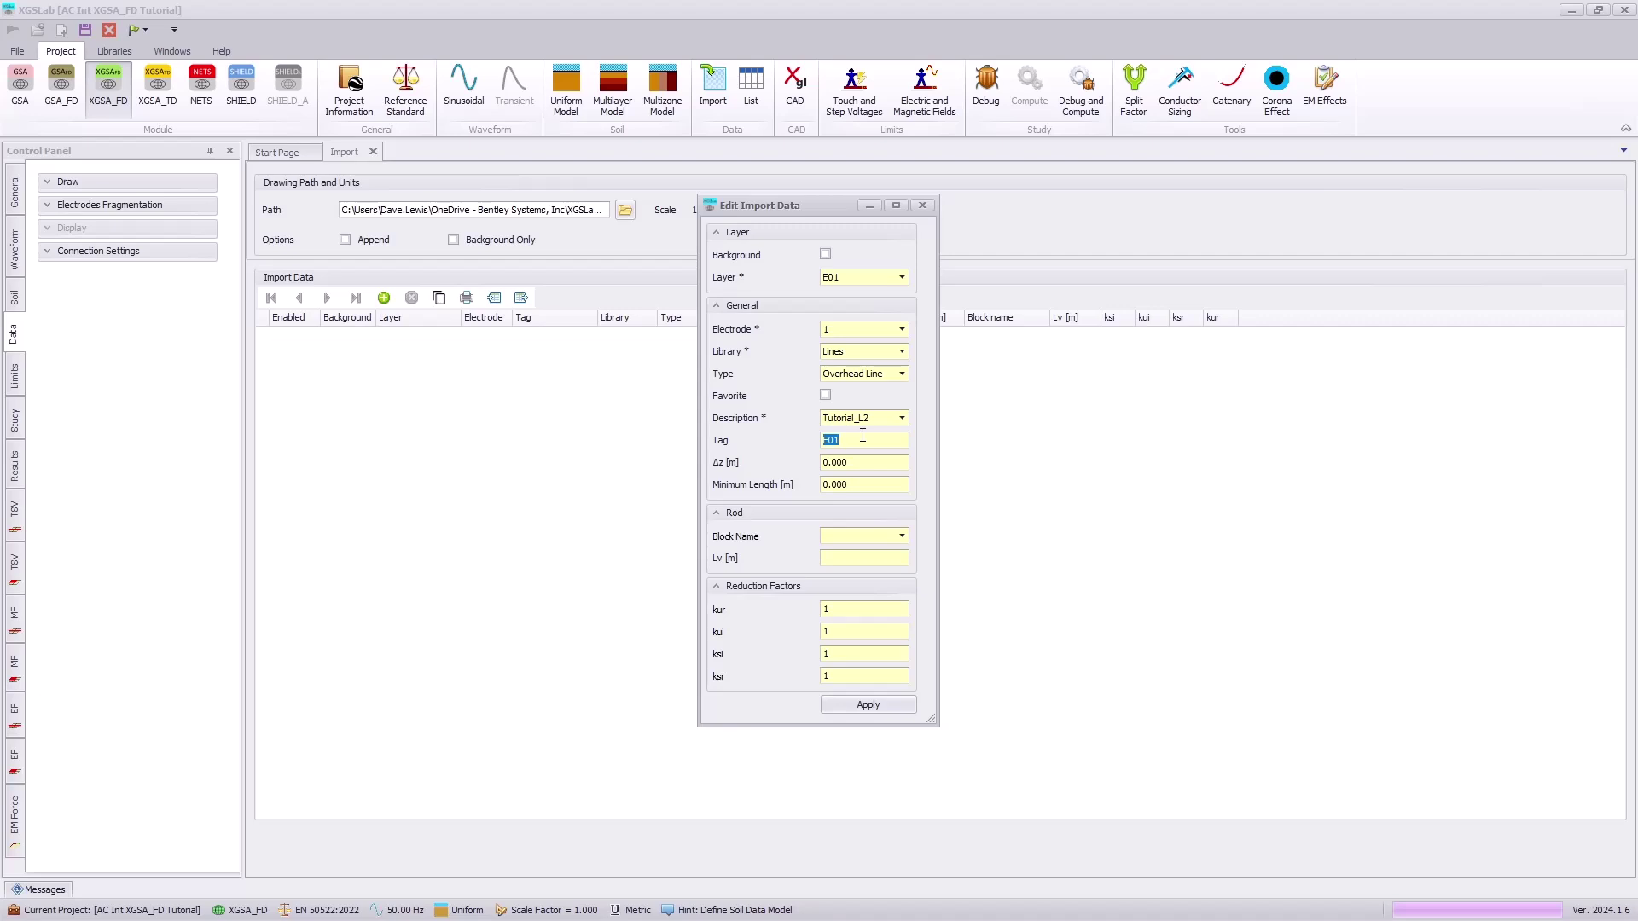
{"action": "type", "text": "PhA"}
{"action": "left_click", "coordinate": [892, 705]}
Duplicate the E01 import record three times.
{"action": "left_click", "coordinate": [443, 337]}
{"action": "left_click", "coordinate": [440, 304]}
{"action": "left_click", "coordinate": [439, 299]}
{"action": "left_click", "coordinate": [438, 299]}
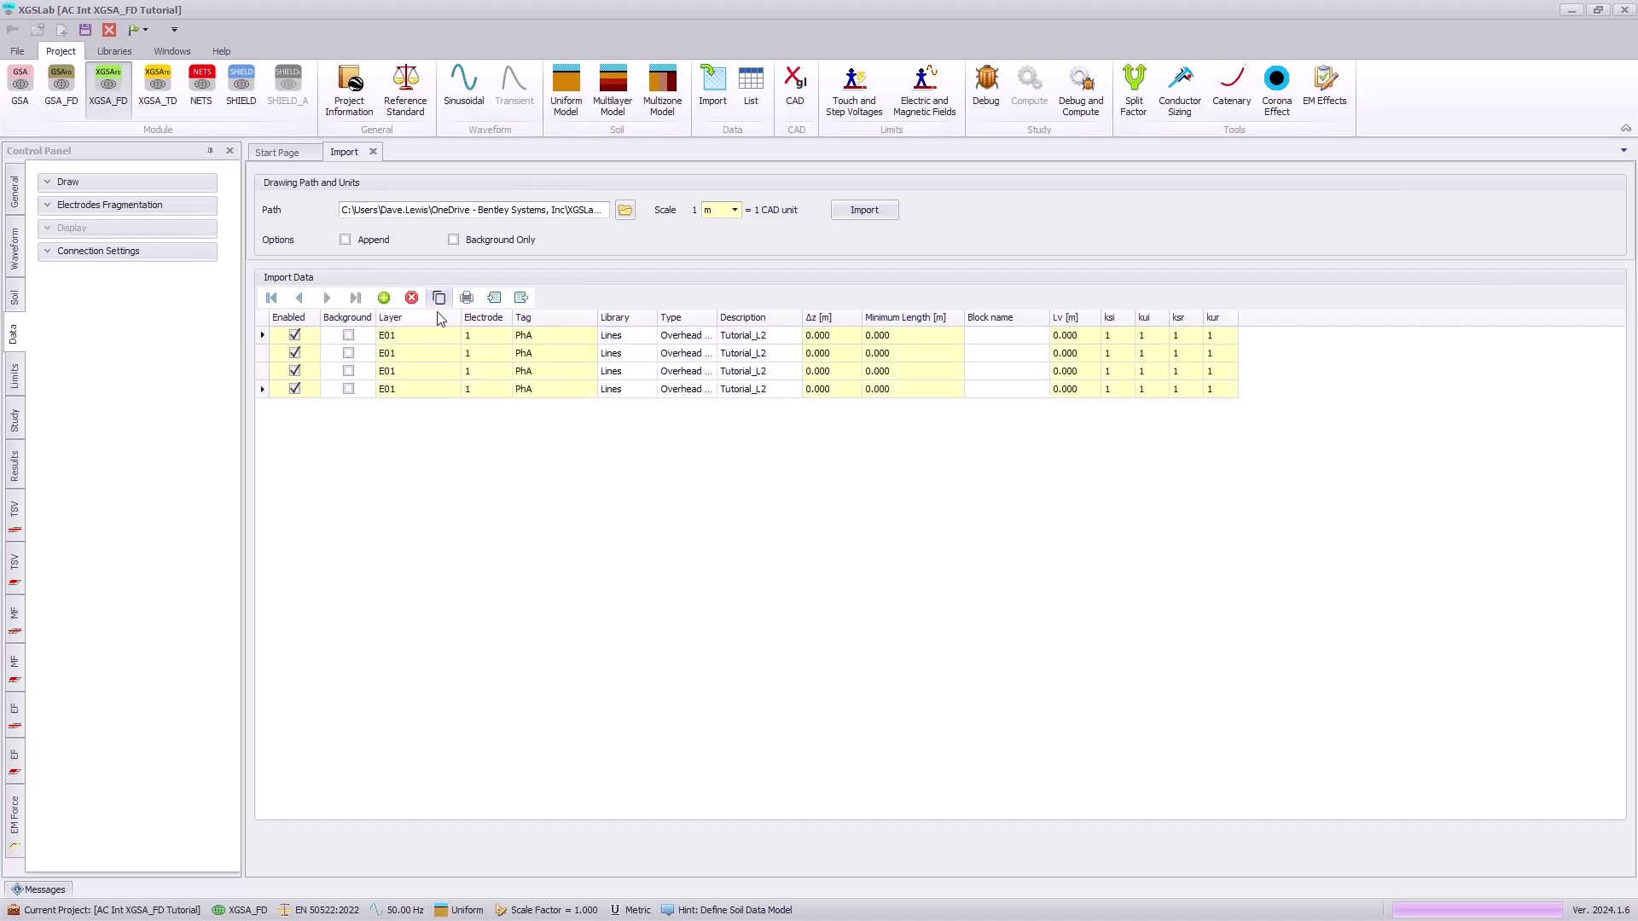
Edit the second import record to use layer E02, electrode 2 and tag Ph2.
{"action": "right_click", "coordinate": [427, 358]}
{"action": "left_click", "coordinate": [479, 383]}
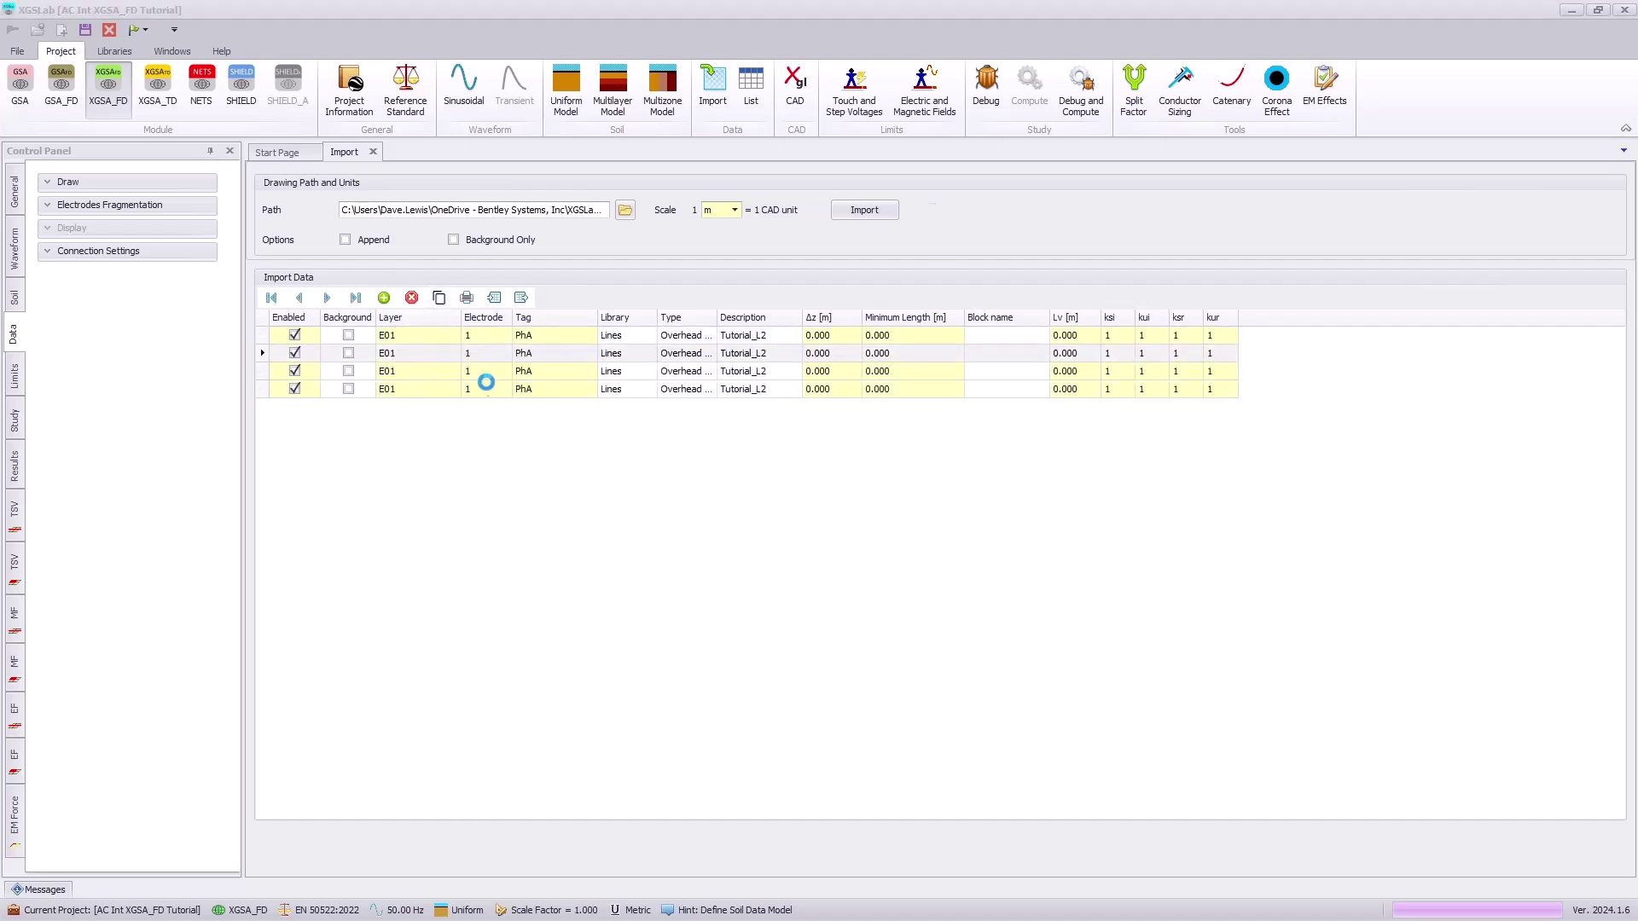
{"action": "left_click", "coordinate": [903, 282]}
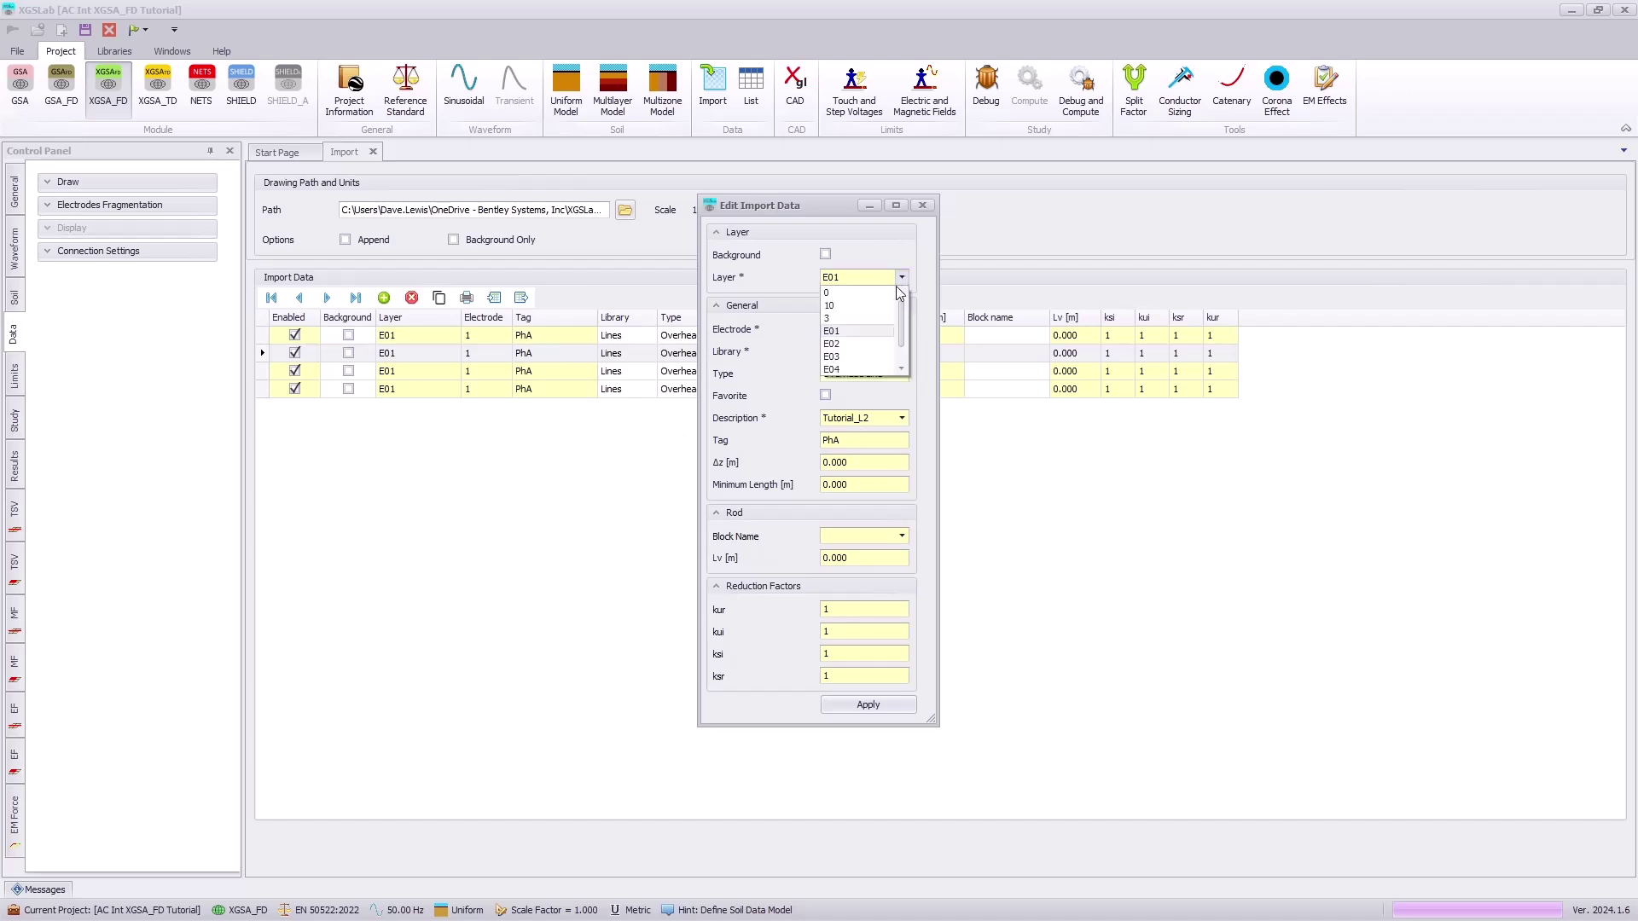
{"action": "left_click", "coordinate": [847, 346]}
{"action": "left_click", "coordinate": [901, 331]}
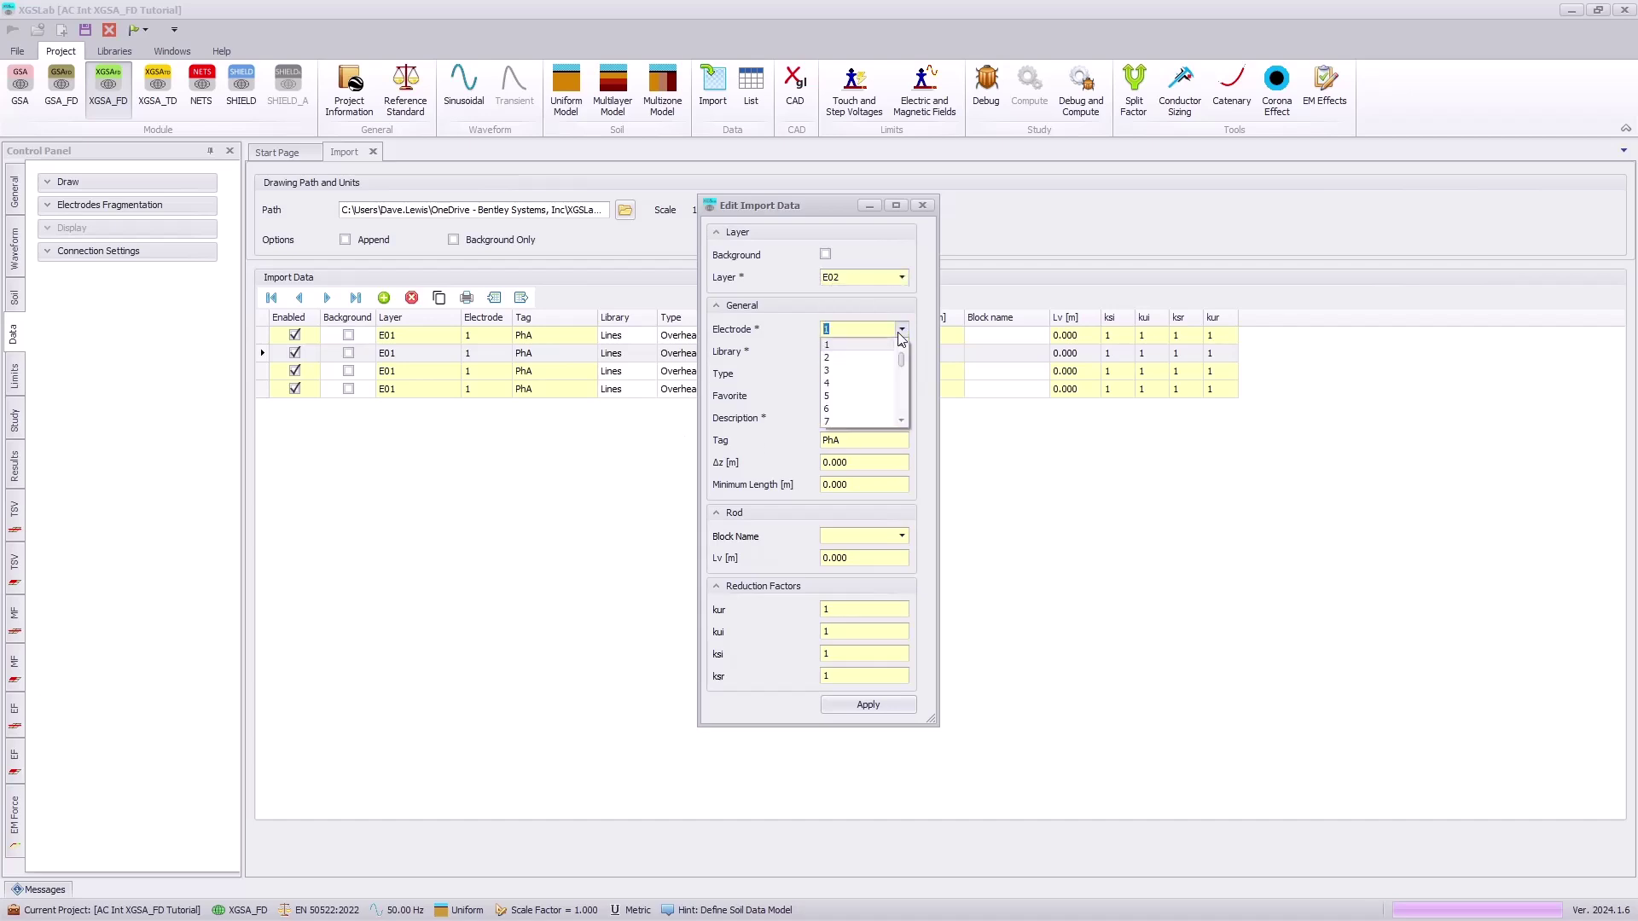
{"action": "left_click", "coordinate": [903, 352]}
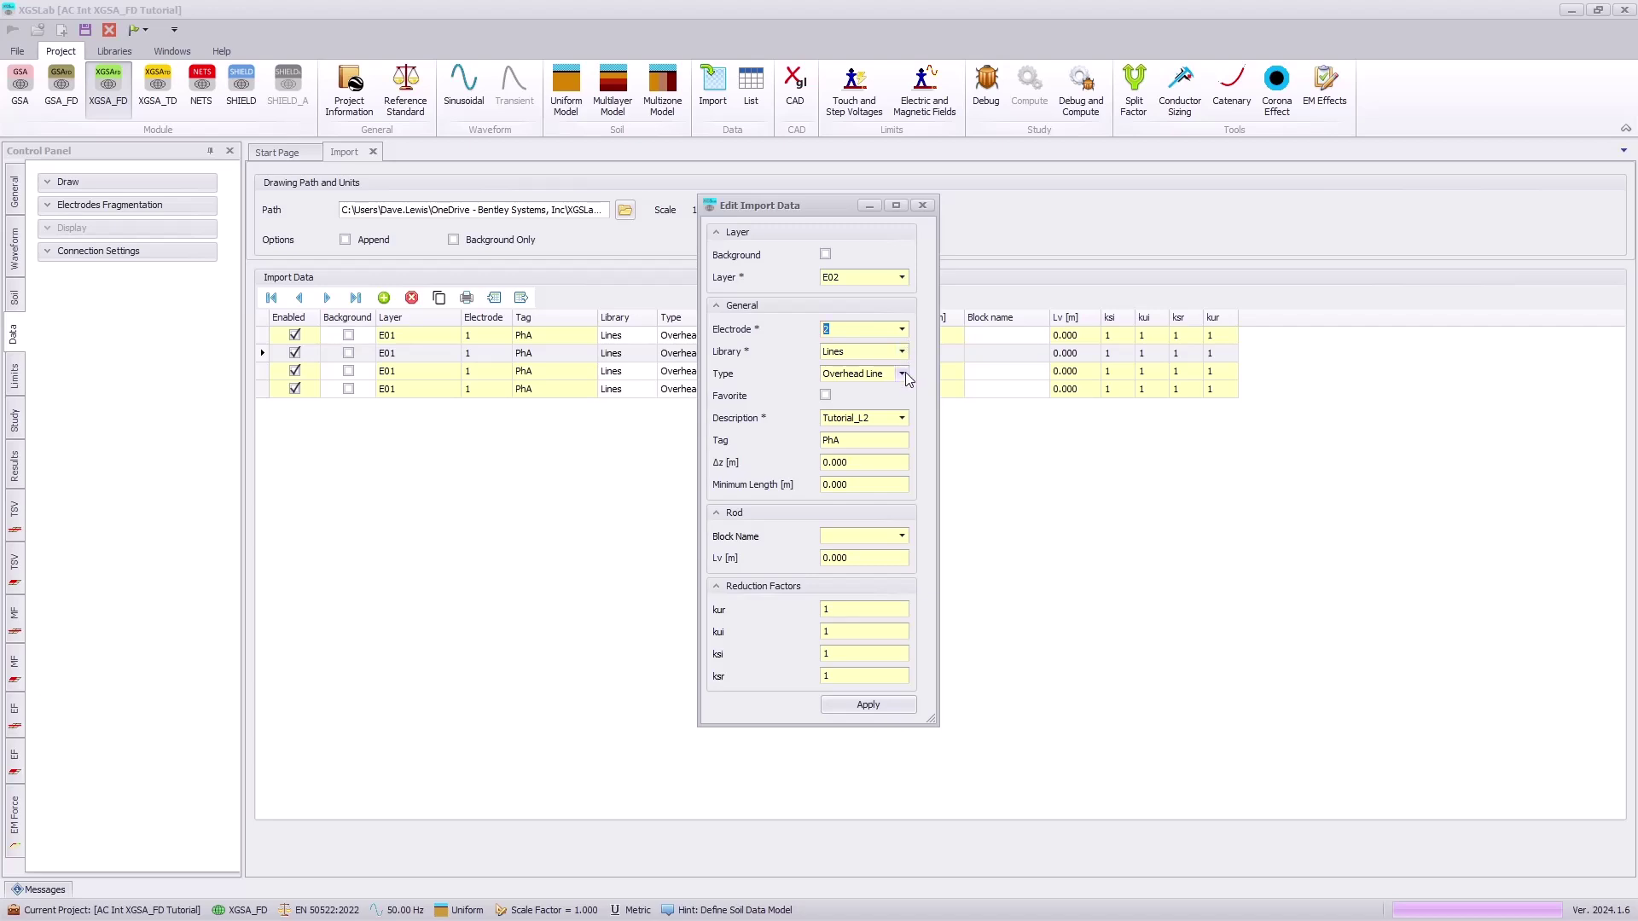
{"action": "left_click", "coordinate": [886, 441]}
{"action": "type", "text": "2"}
{"action": "left_click", "coordinate": [827, 704]}
Edit the third import record to use layer E03, electrode 3 and tag PhC.
{"action": "right_click", "coordinate": [420, 376]}
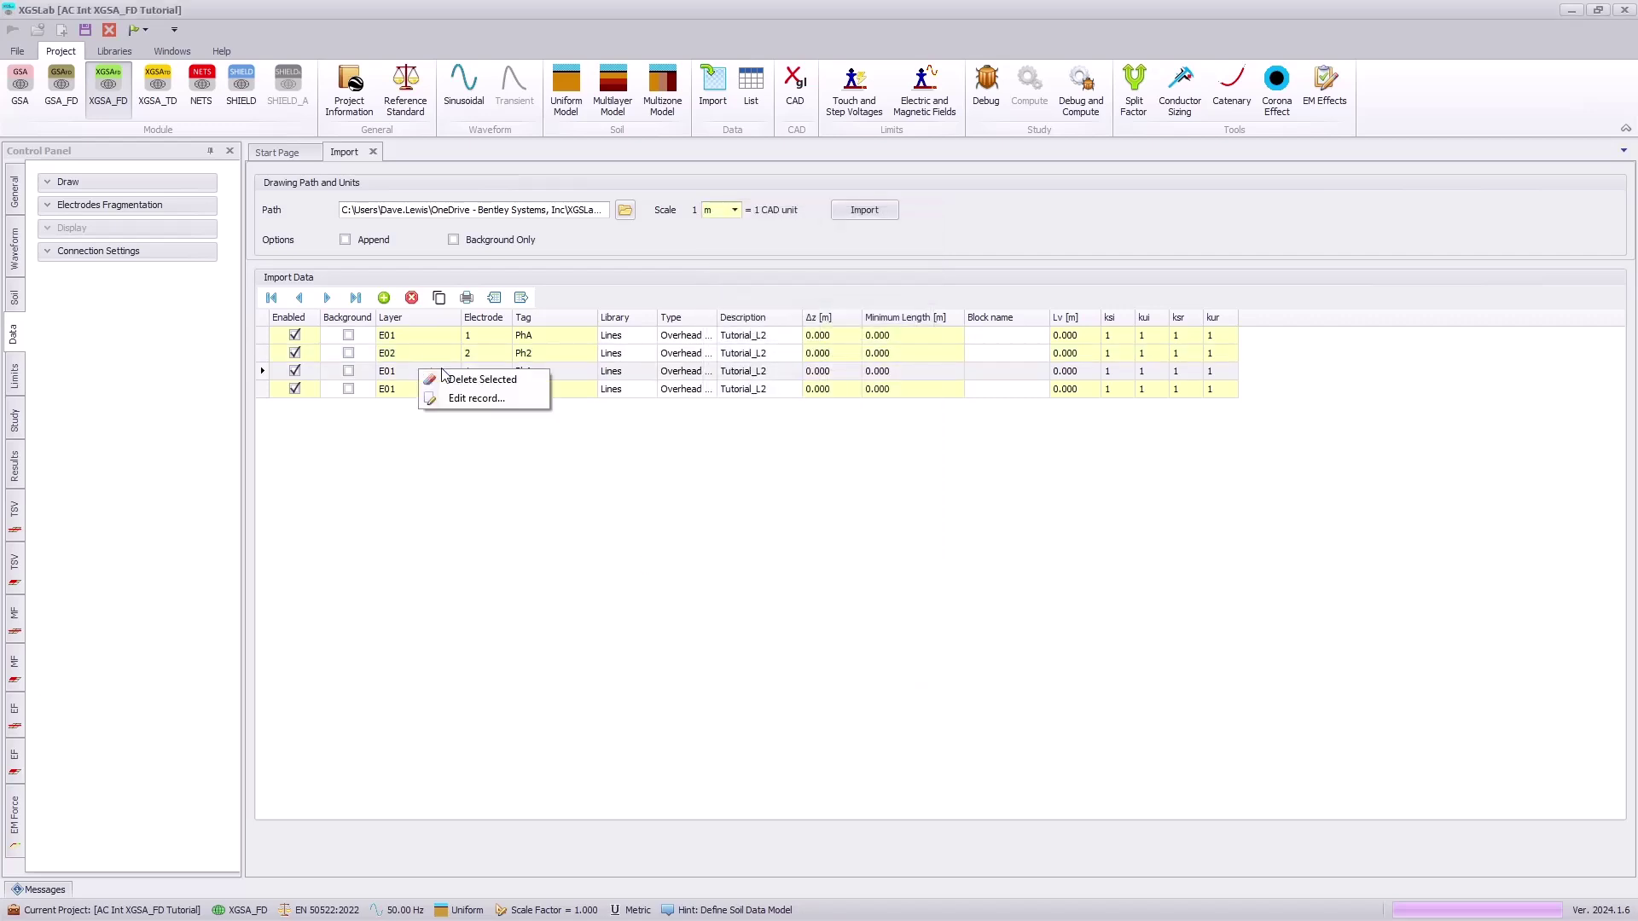
{"action": "left_click", "coordinate": [452, 396]}
{"action": "left_click", "coordinate": [897, 279]}
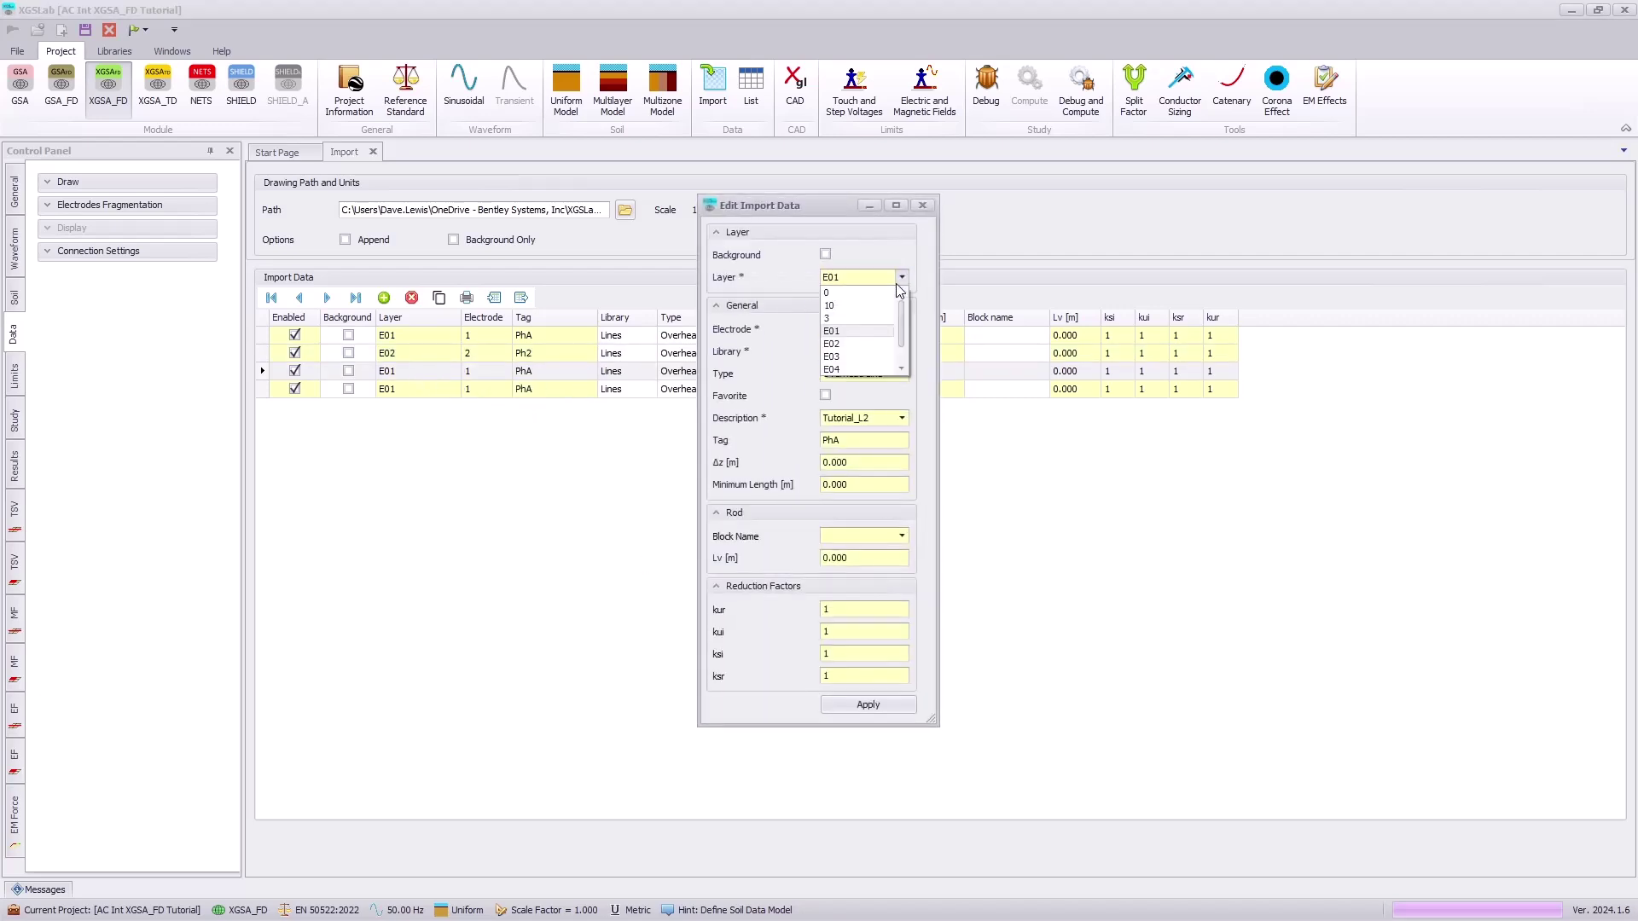
{"action": "left_click", "coordinate": [903, 335]}
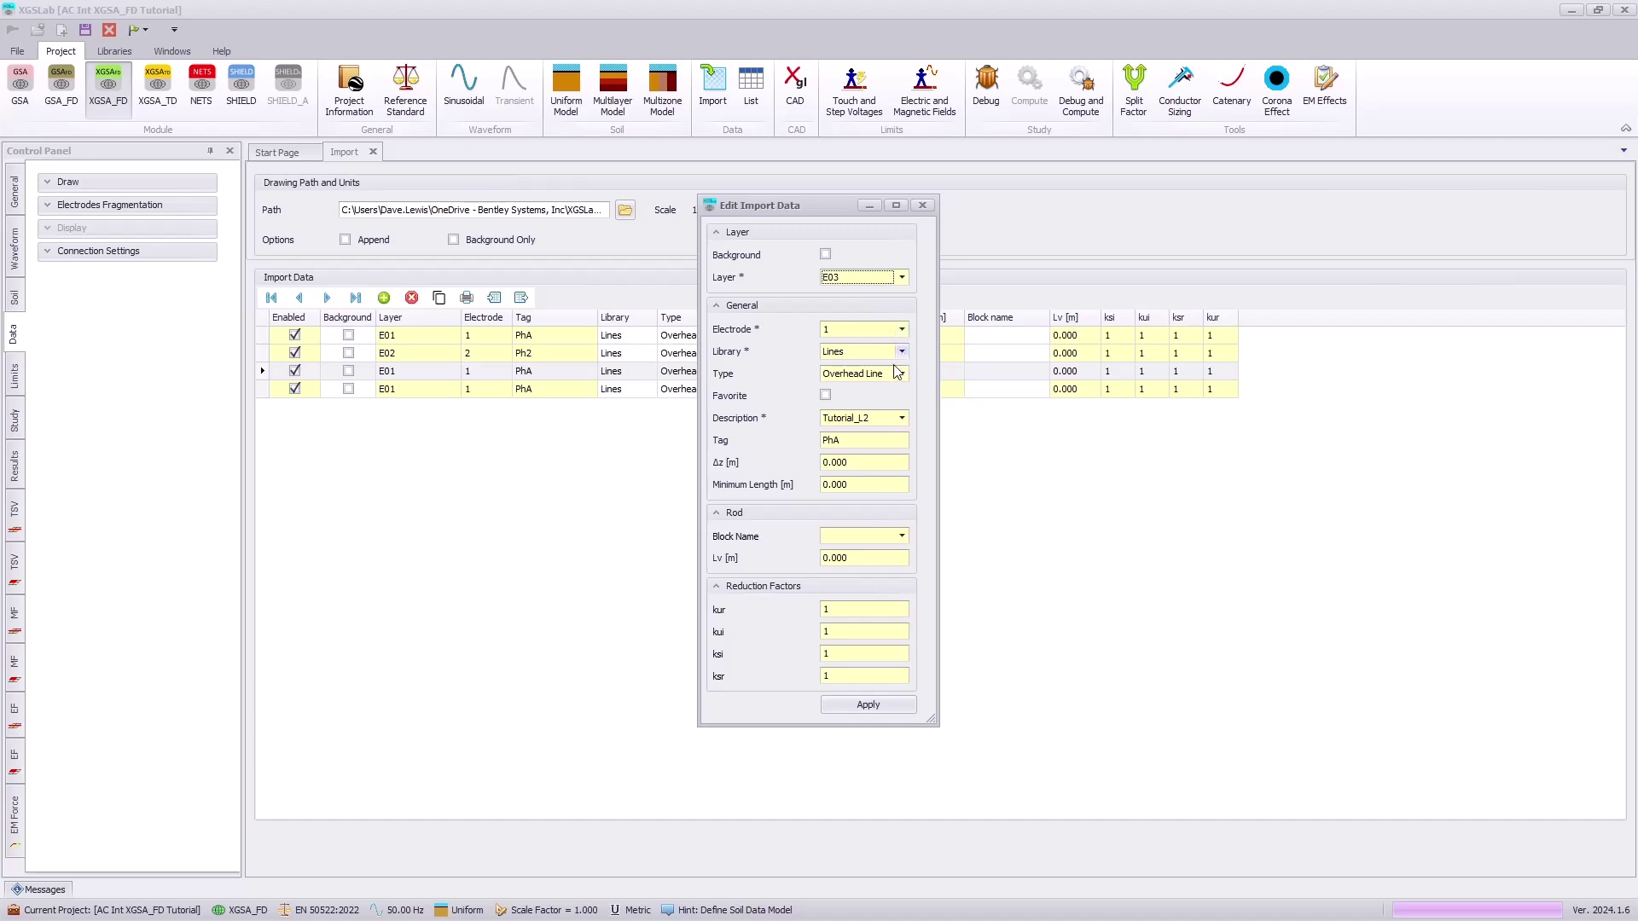
{"action": "left_click", "coordinate": [902, 329]}
{"action": "left_click", "coordinate": [849, 375]}
{"action": "left_click", "coordinate": [891, 439]}
{"action": "type", "text": "C"}
{"action": "left_click", "coordinate": [899, 708]}
Edit the fourth import record to use layer E04, electrode 4, description OH1 and tag OH.
{"action": "right_click", "coordinate": [461, 392]}
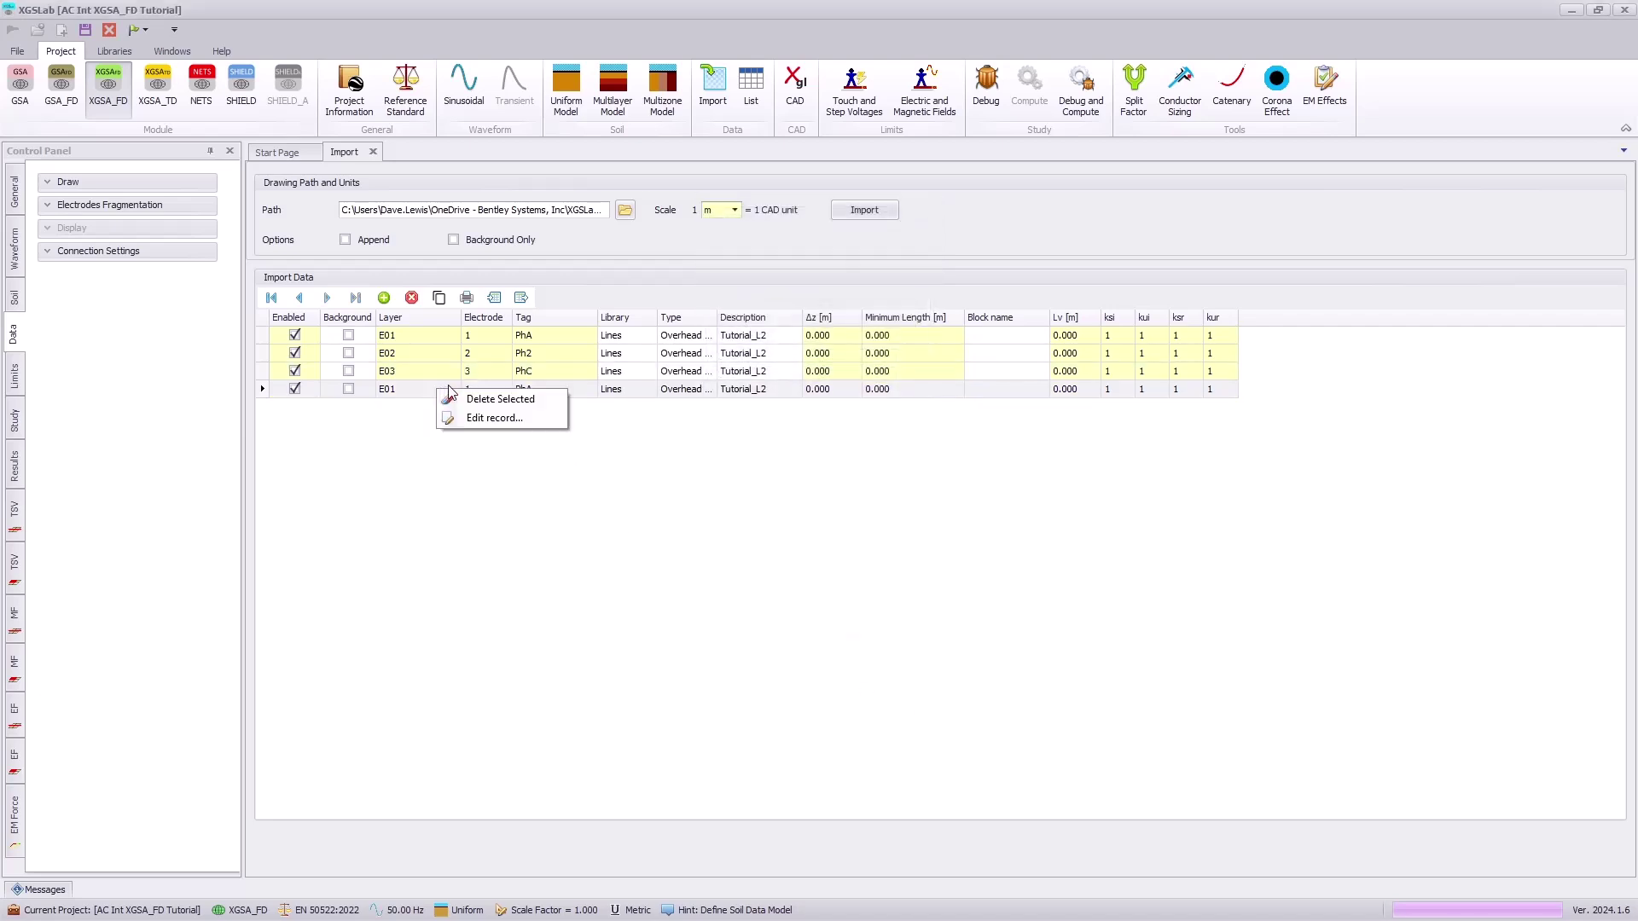
{"action": "left_click", "coordinate": [500, 418]}
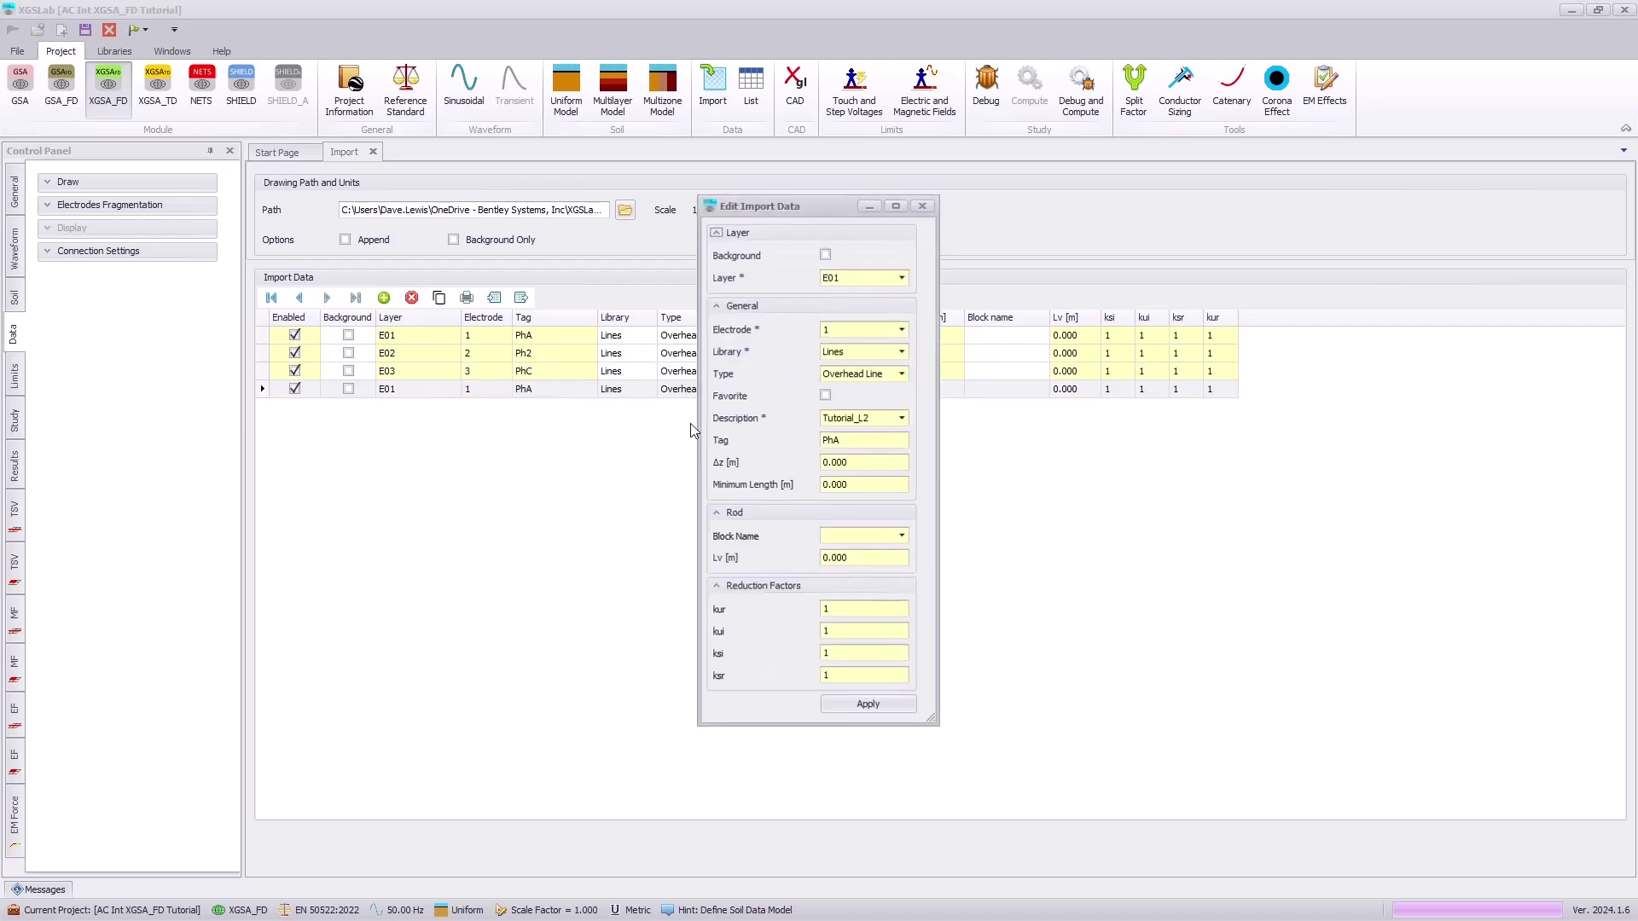
{"action": "left_click", "coordinate": [899, 279]}
{"action": "left_click", "coordinate": [863, 373]}
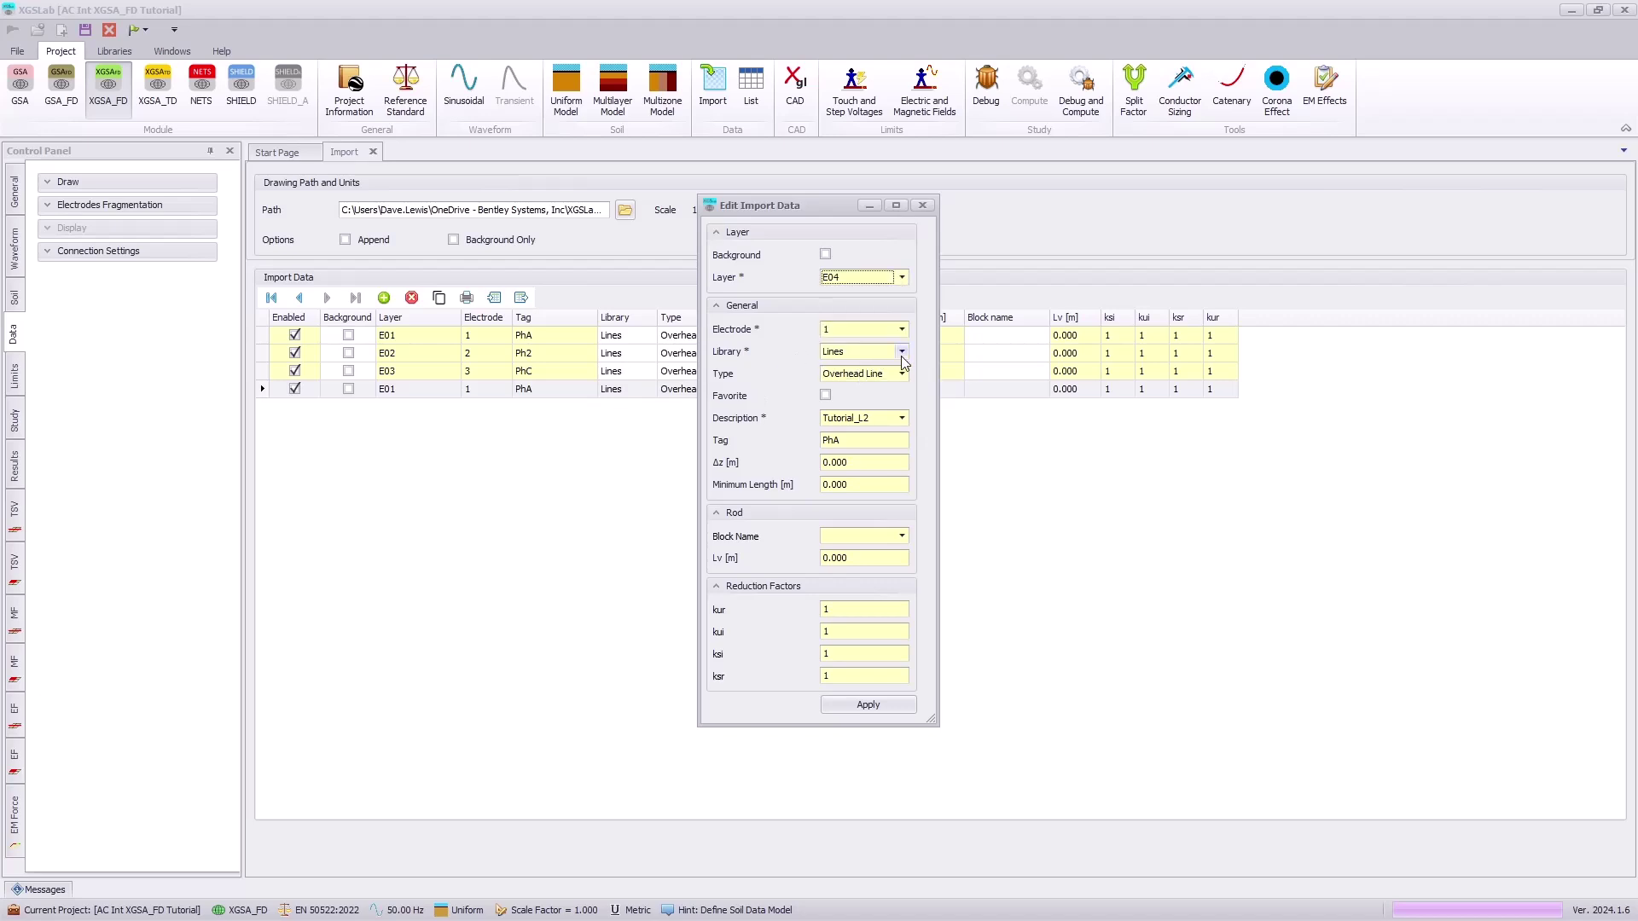
{"action": "left_click", "coordinate": [901, 419]}
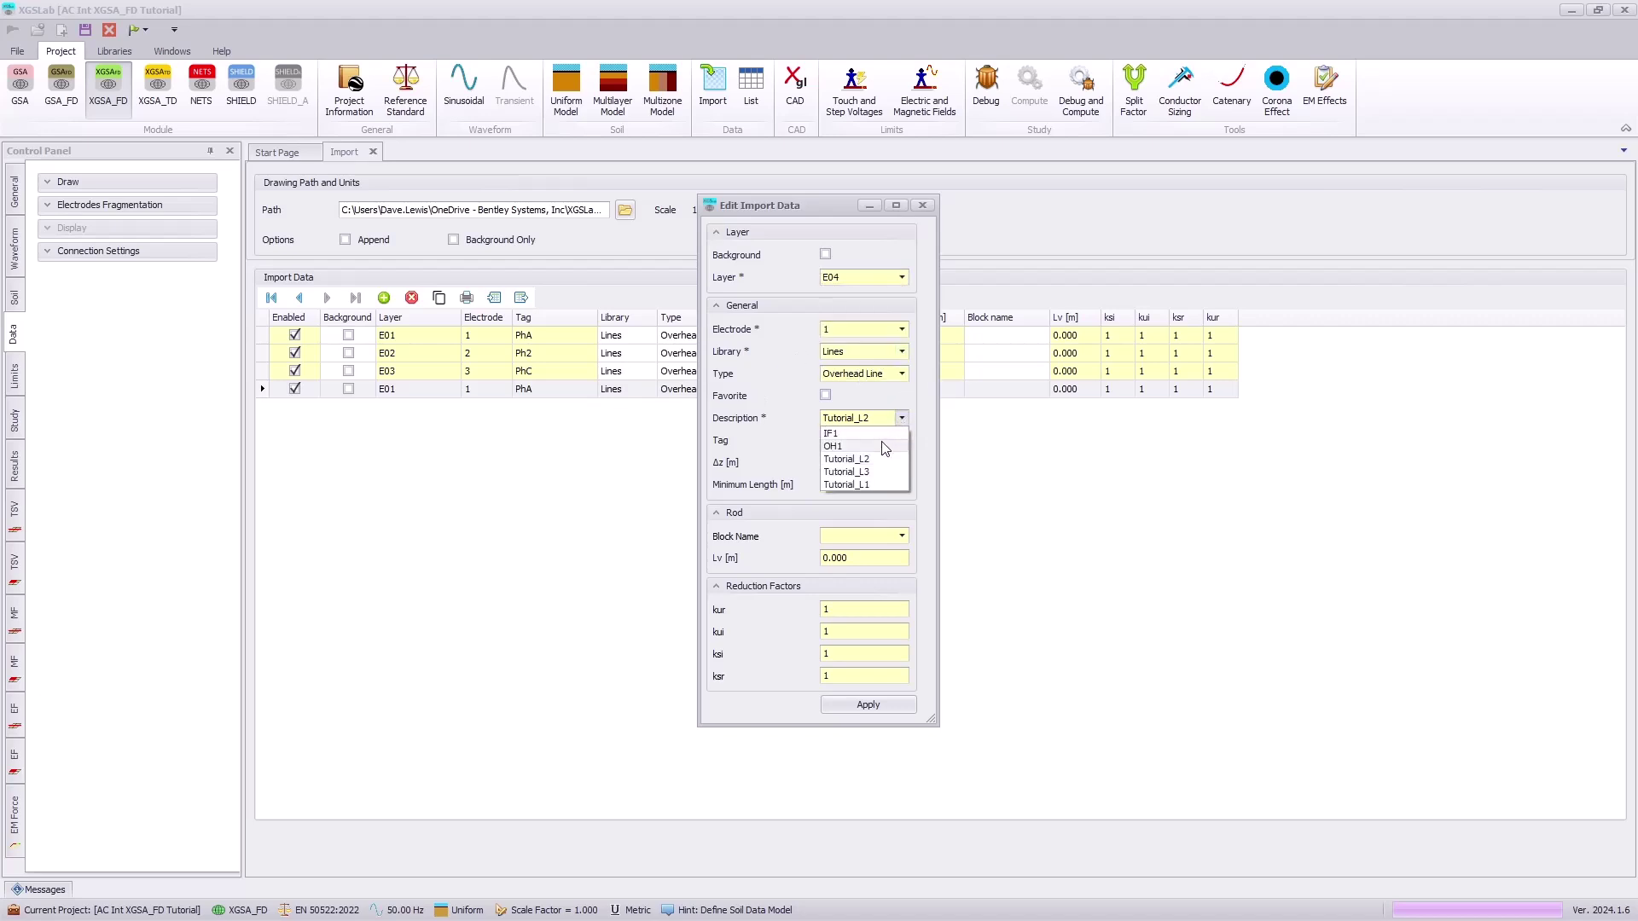
{"action": "left_click", "coordinate": [883, 446]}
{"action": "left_click", "coordinate": [901, 330]}
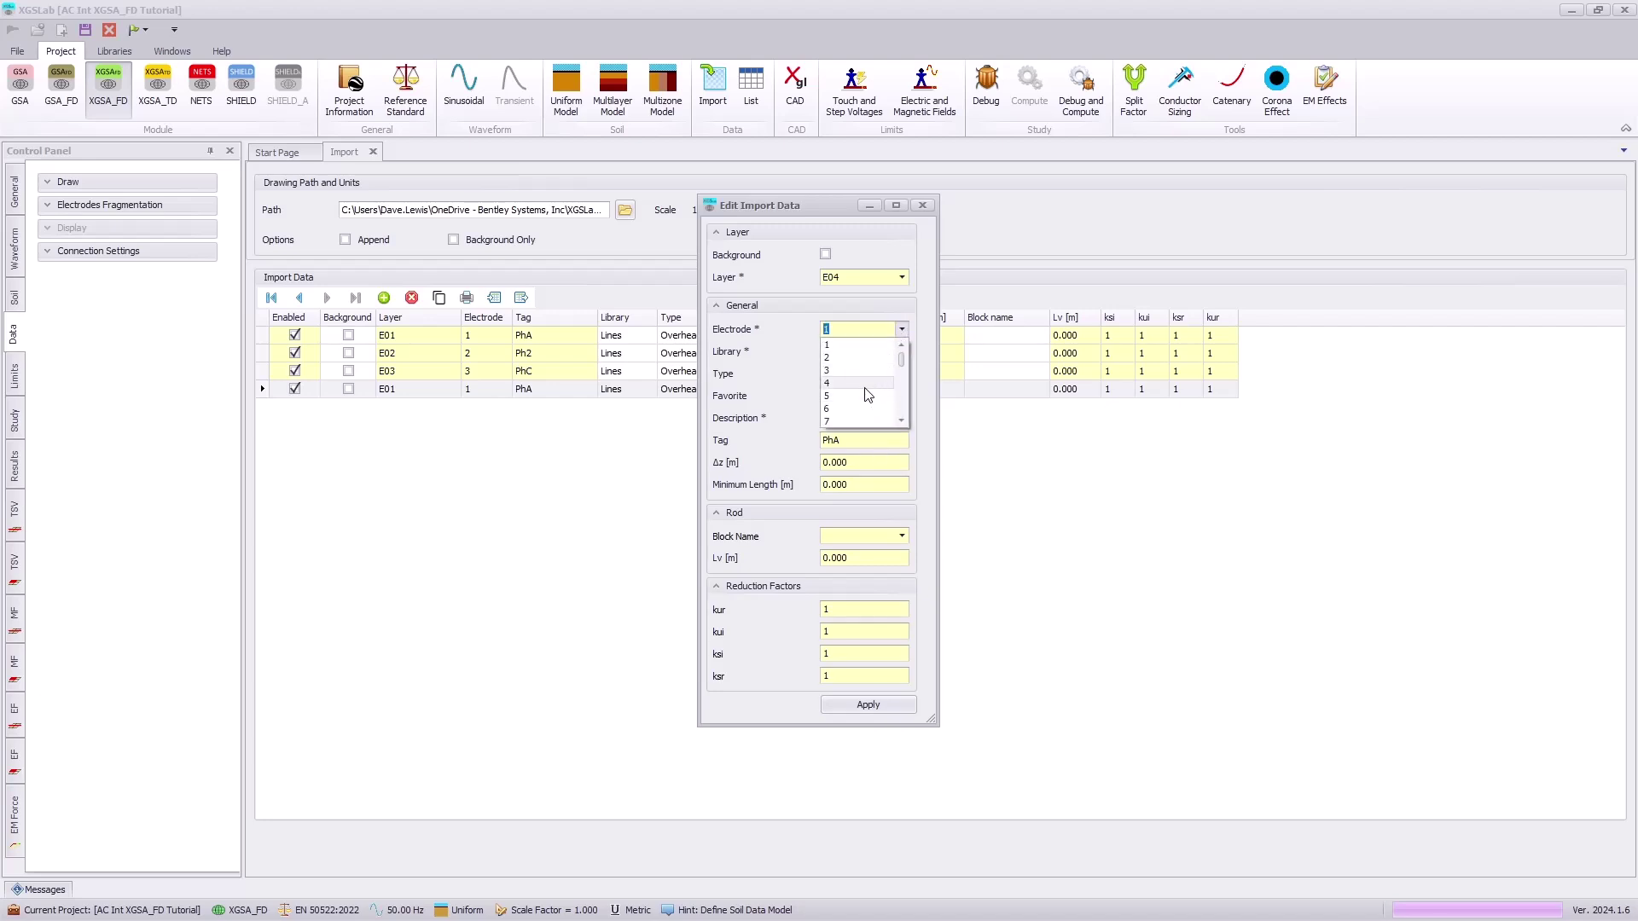
{"action": "left_click", "coordinate": [868, 399]}
{"action": "left_click", "coordinate": [876, 441]}
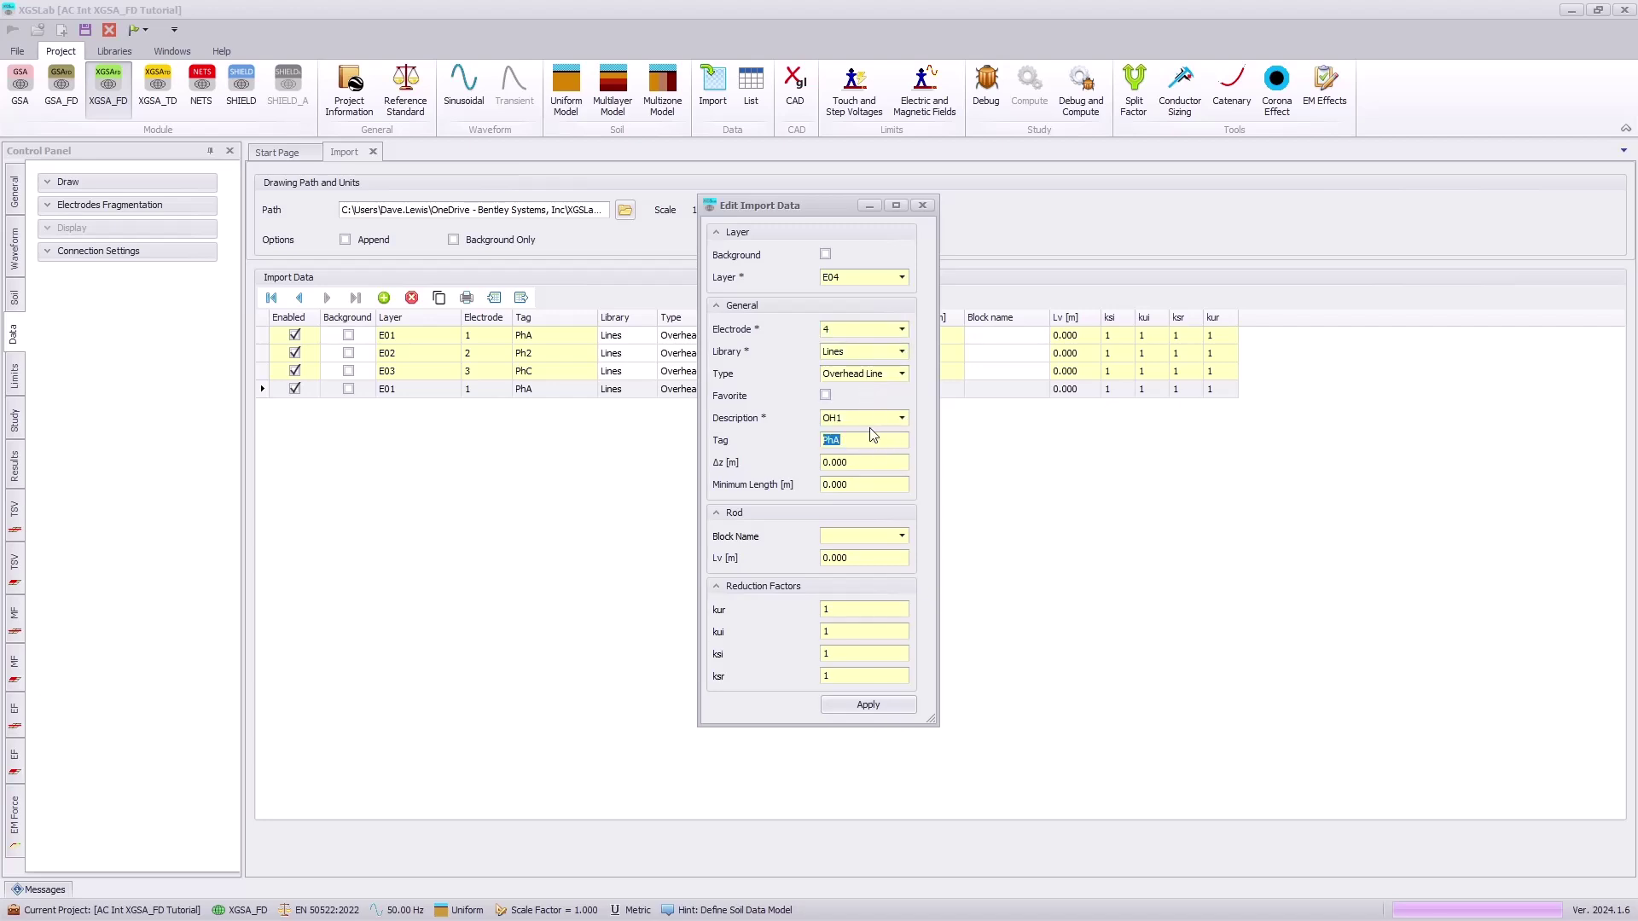
{"action": "type", "text": "O"}
{"action": "left_click", "coordinate": [866, 702]}
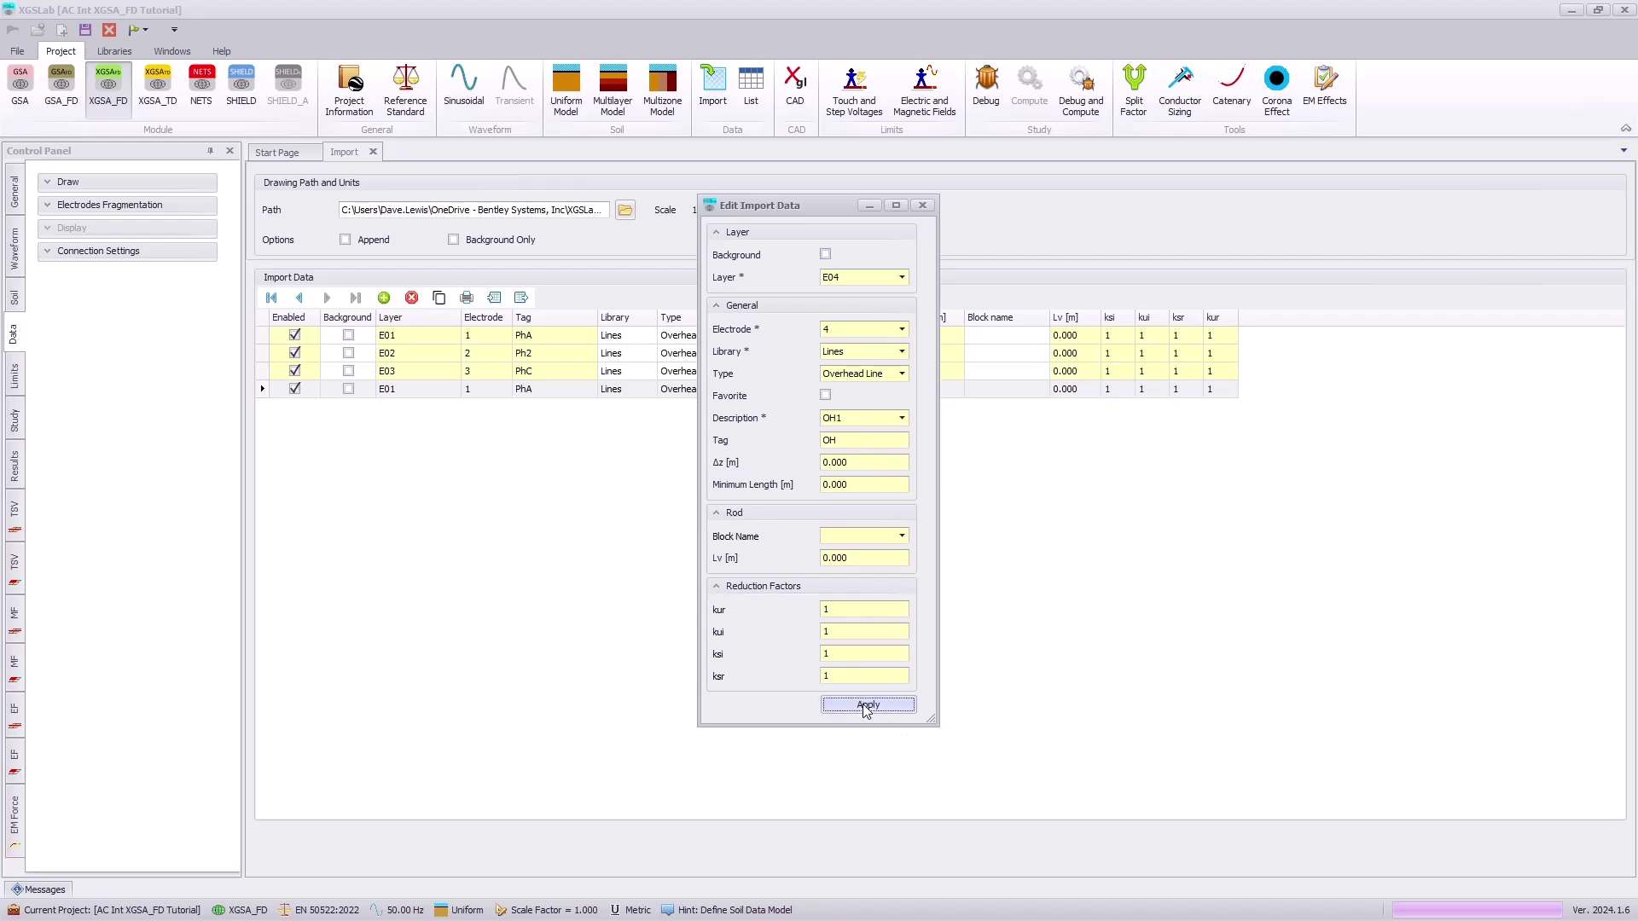
Add an import record for layer V01 with electrode 5, library Conductors, type Pipe, description Pipeline and tag Pipeline.
{"action": "left_click", "coordinate": [384, 298]}
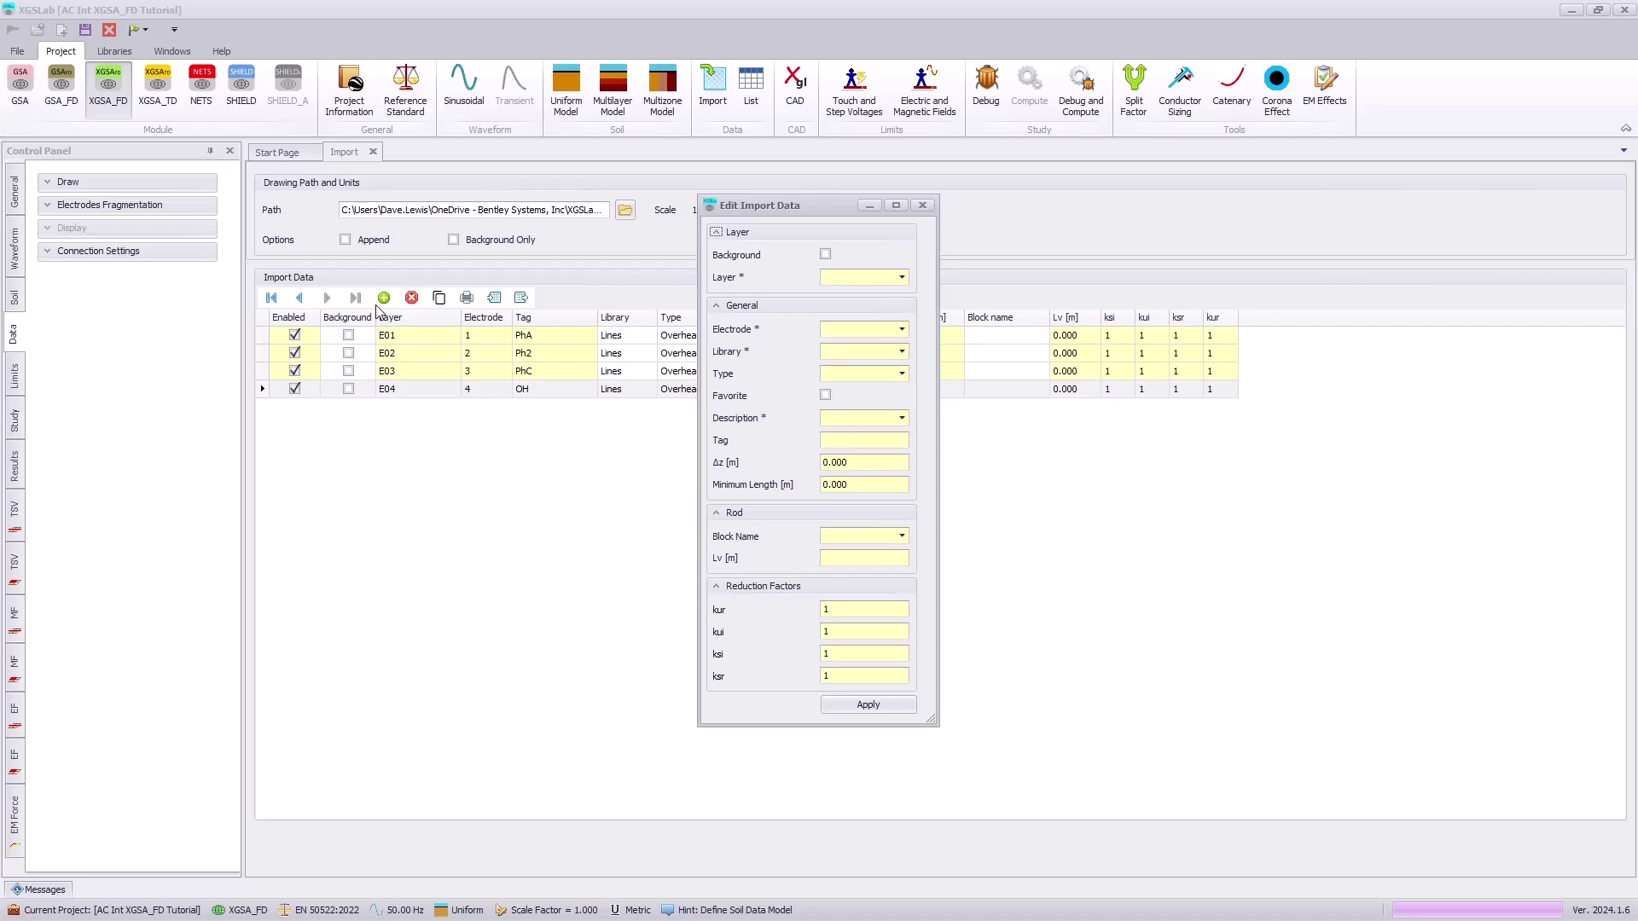
{"action": "left_click", "coordinate": [903, 276]}
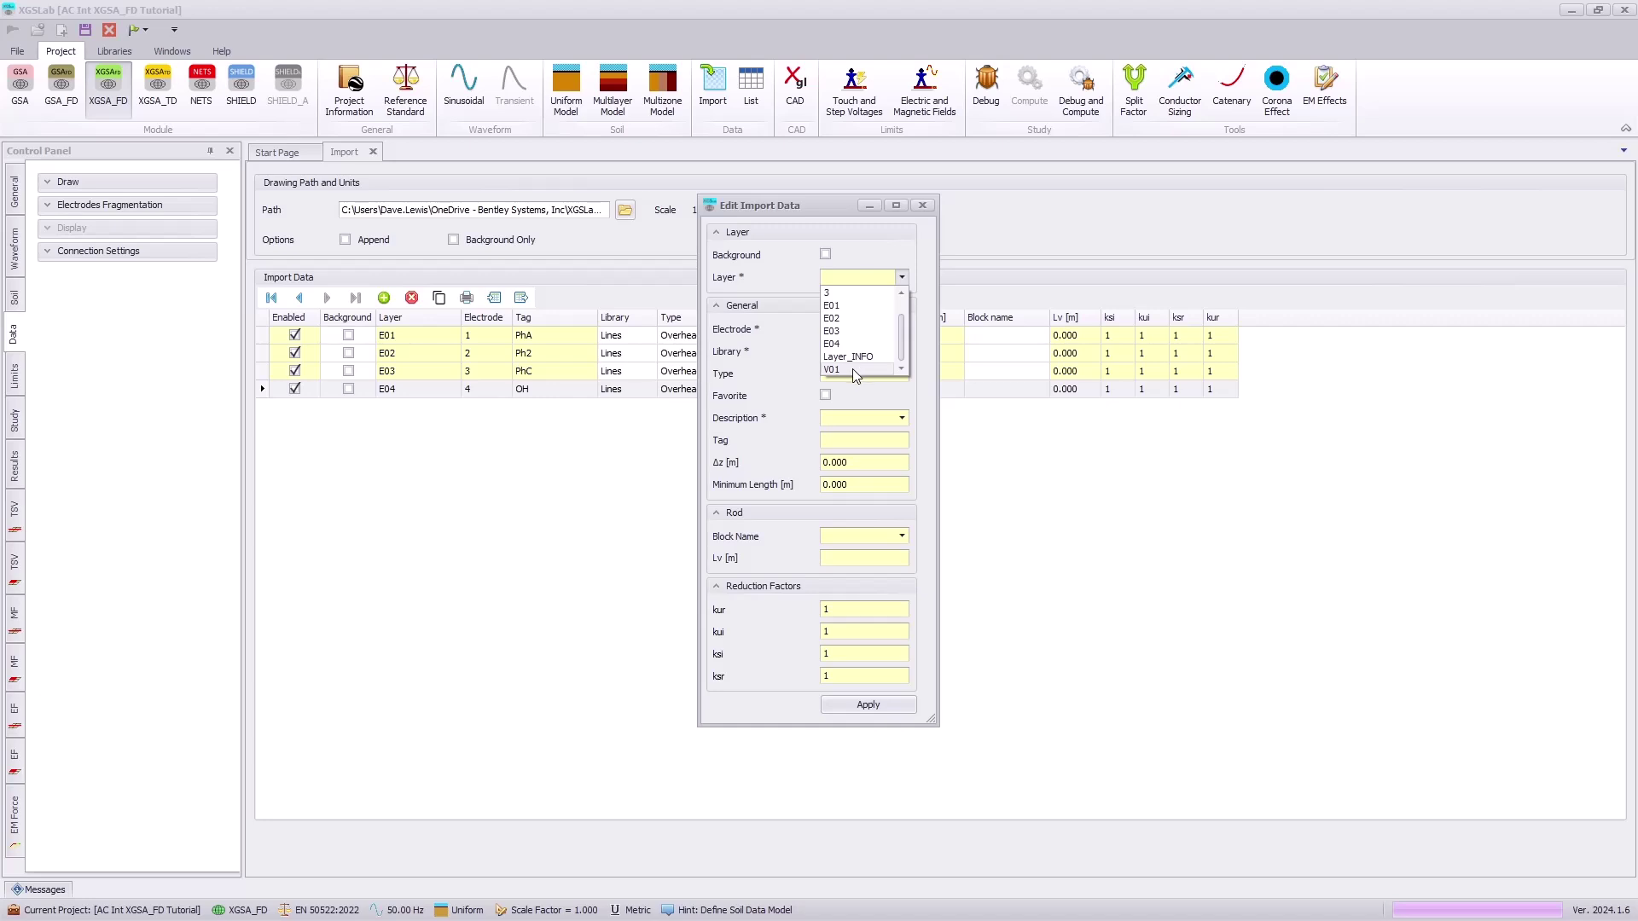
{"action": "left_click", "coordinate": [852, 369]}
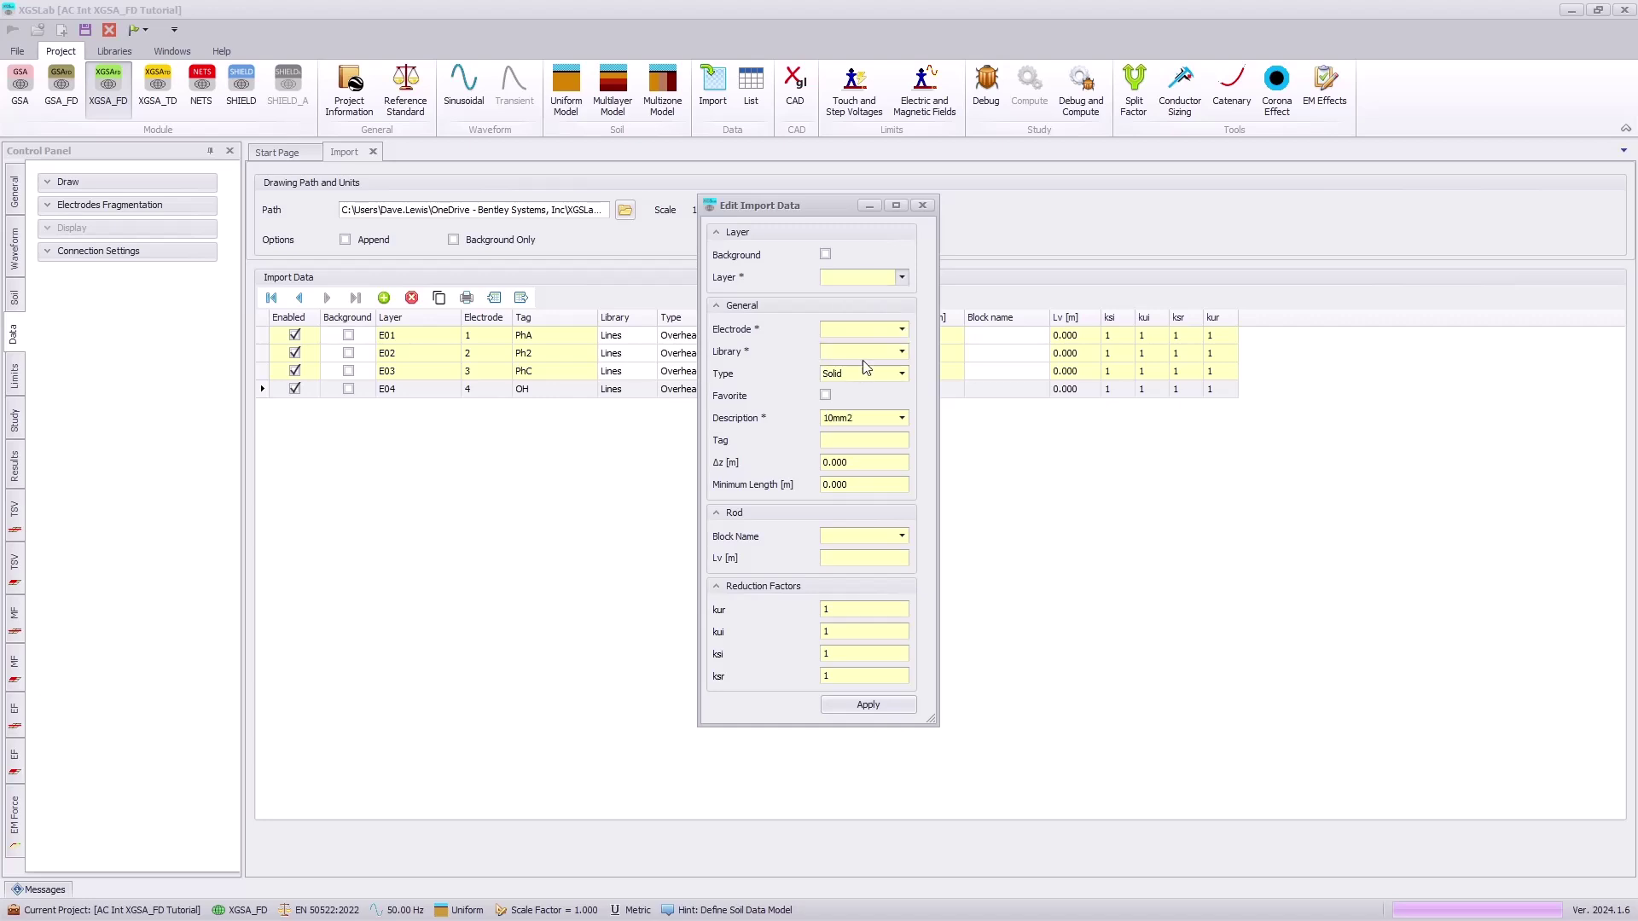
{"action": "left_click", "coordinate": [902, 329]}
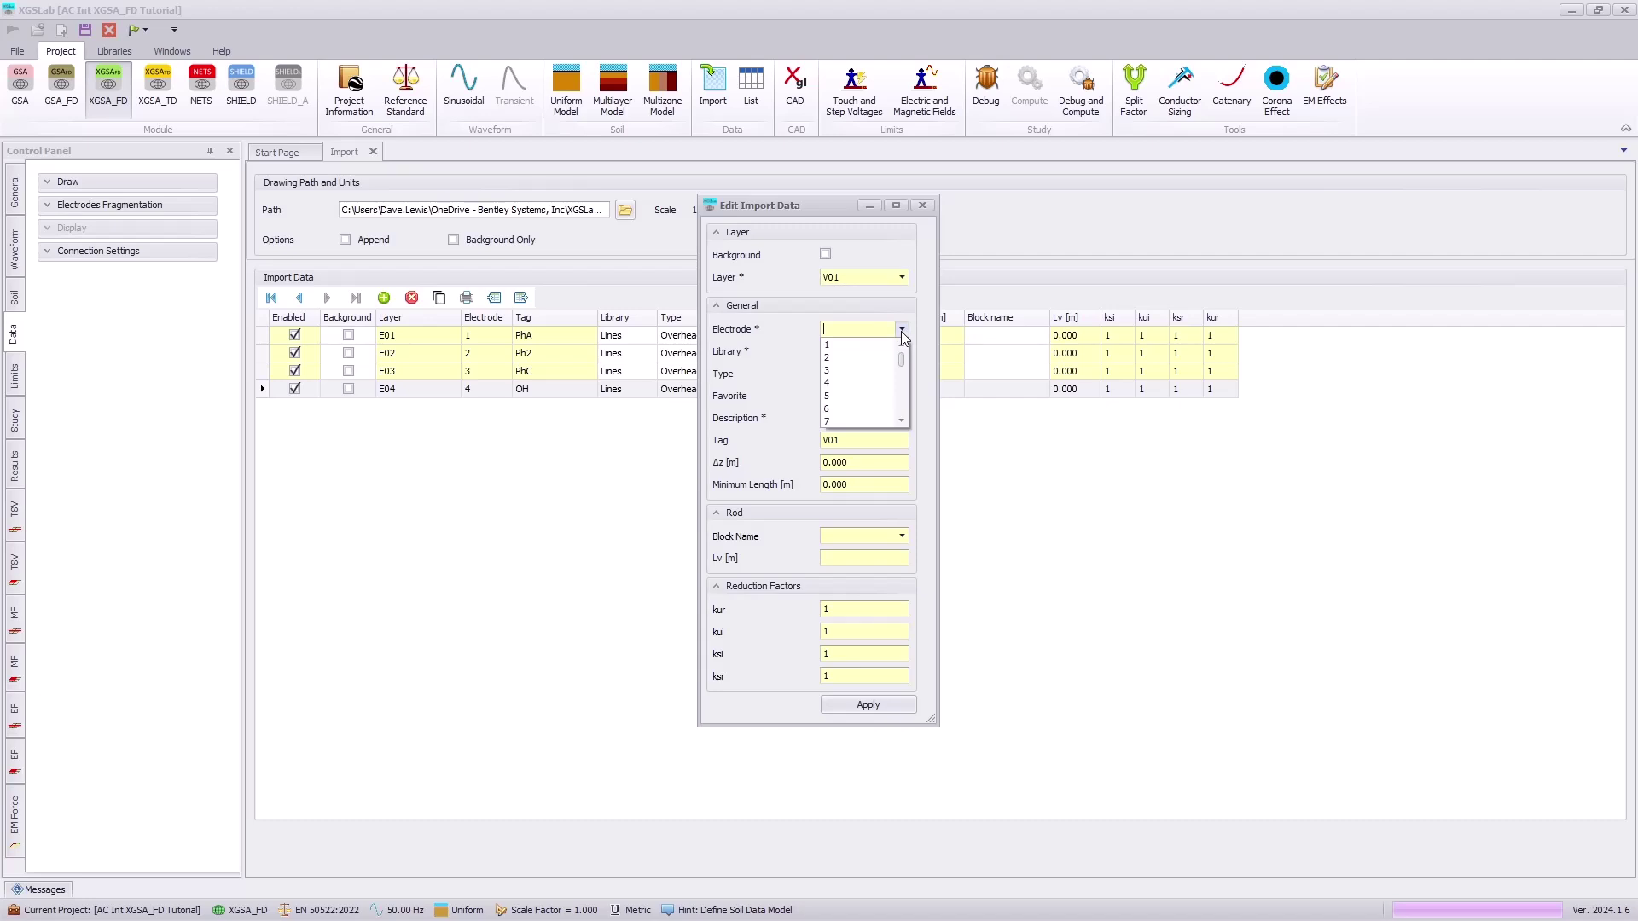
{"action": "left_click", "coordinate": [862, 397]}
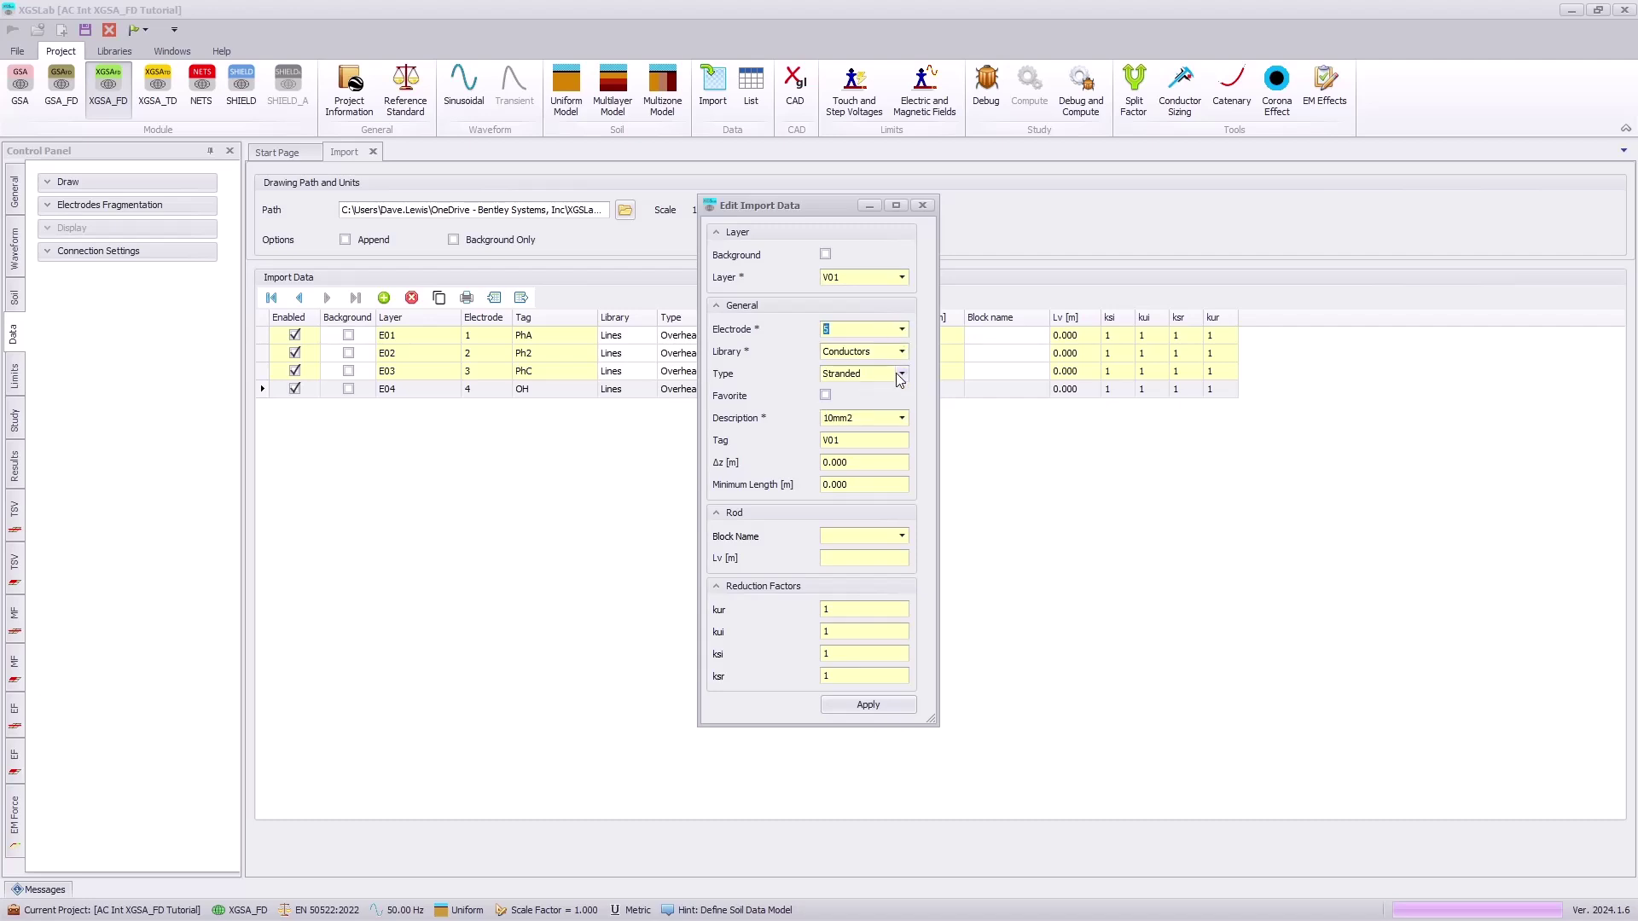
{"action": "left_click", "coordinate": [900, 376]}
{"action": "left_click", "coordinate": [855, 418]}
{"action": "left_click", "coordinate": [902, 418]}
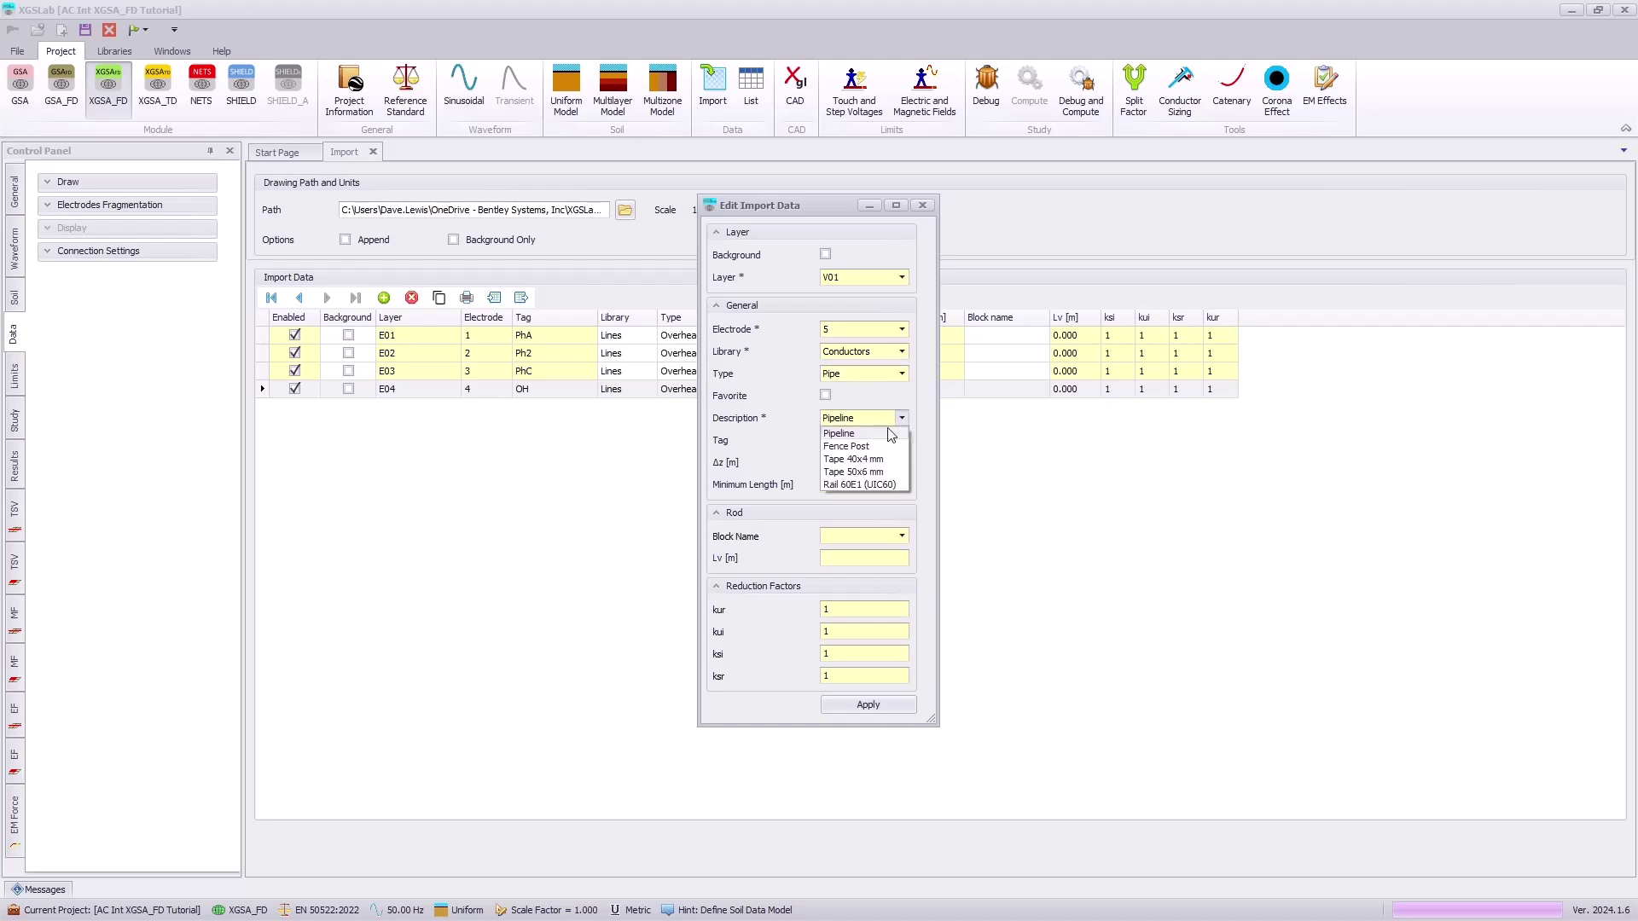
{"action": "left_click", "coordinate": [887, 437]}
{"action": "left_click", "coordinate": [887, 437]}
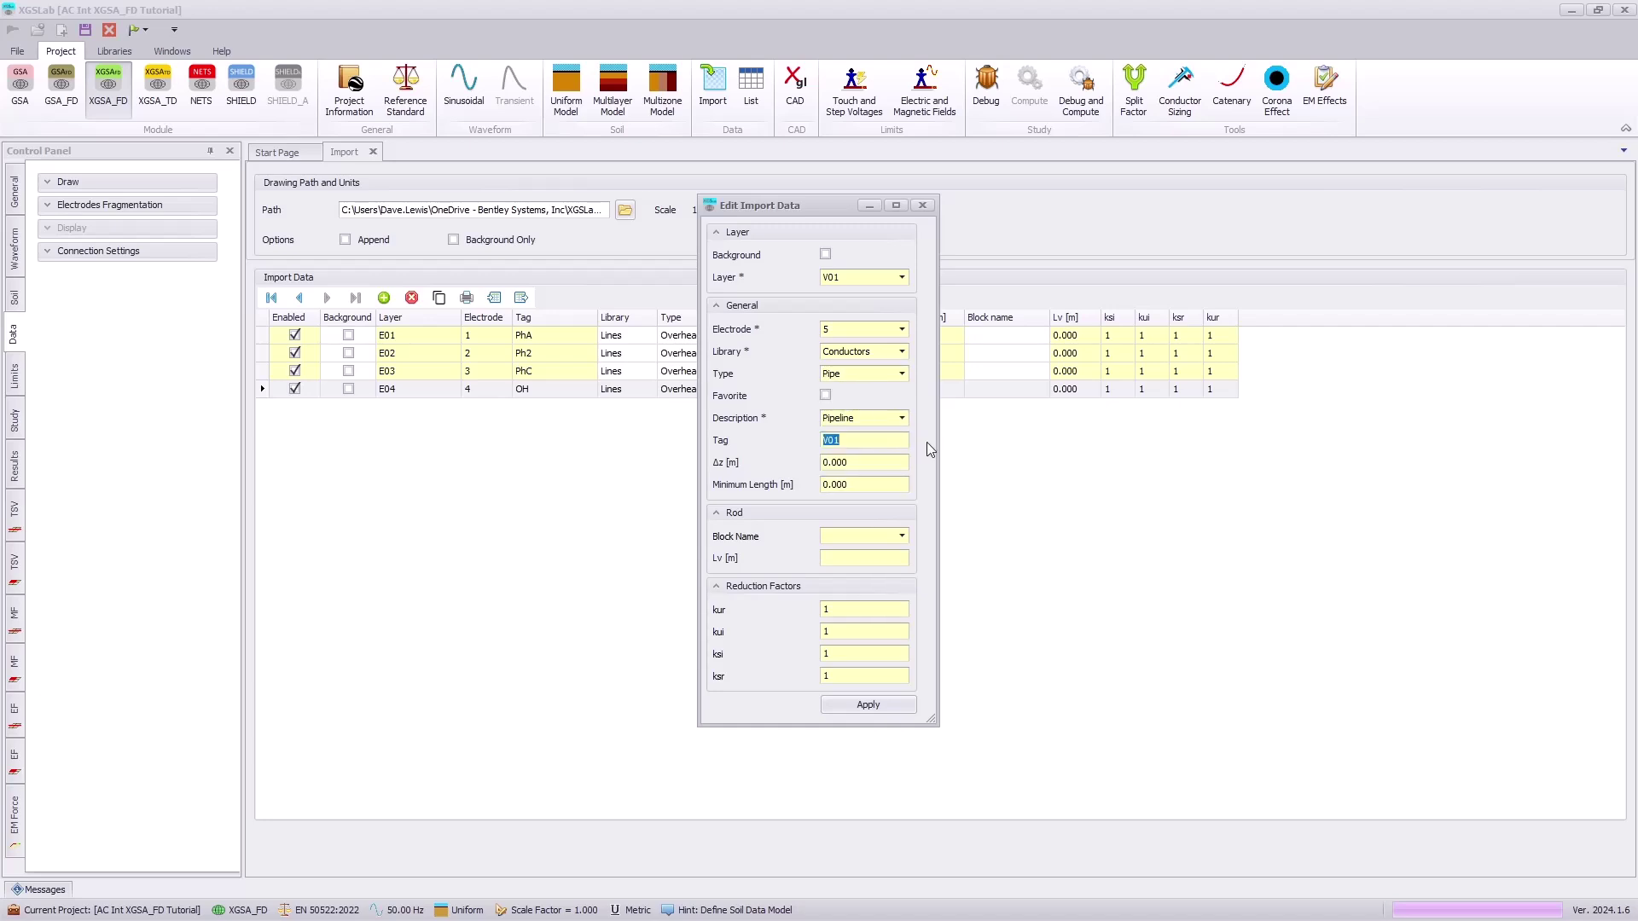
{"action": "type", "text": "Pi"}
{"action": "left_click", "coordinate": [867, 704]}
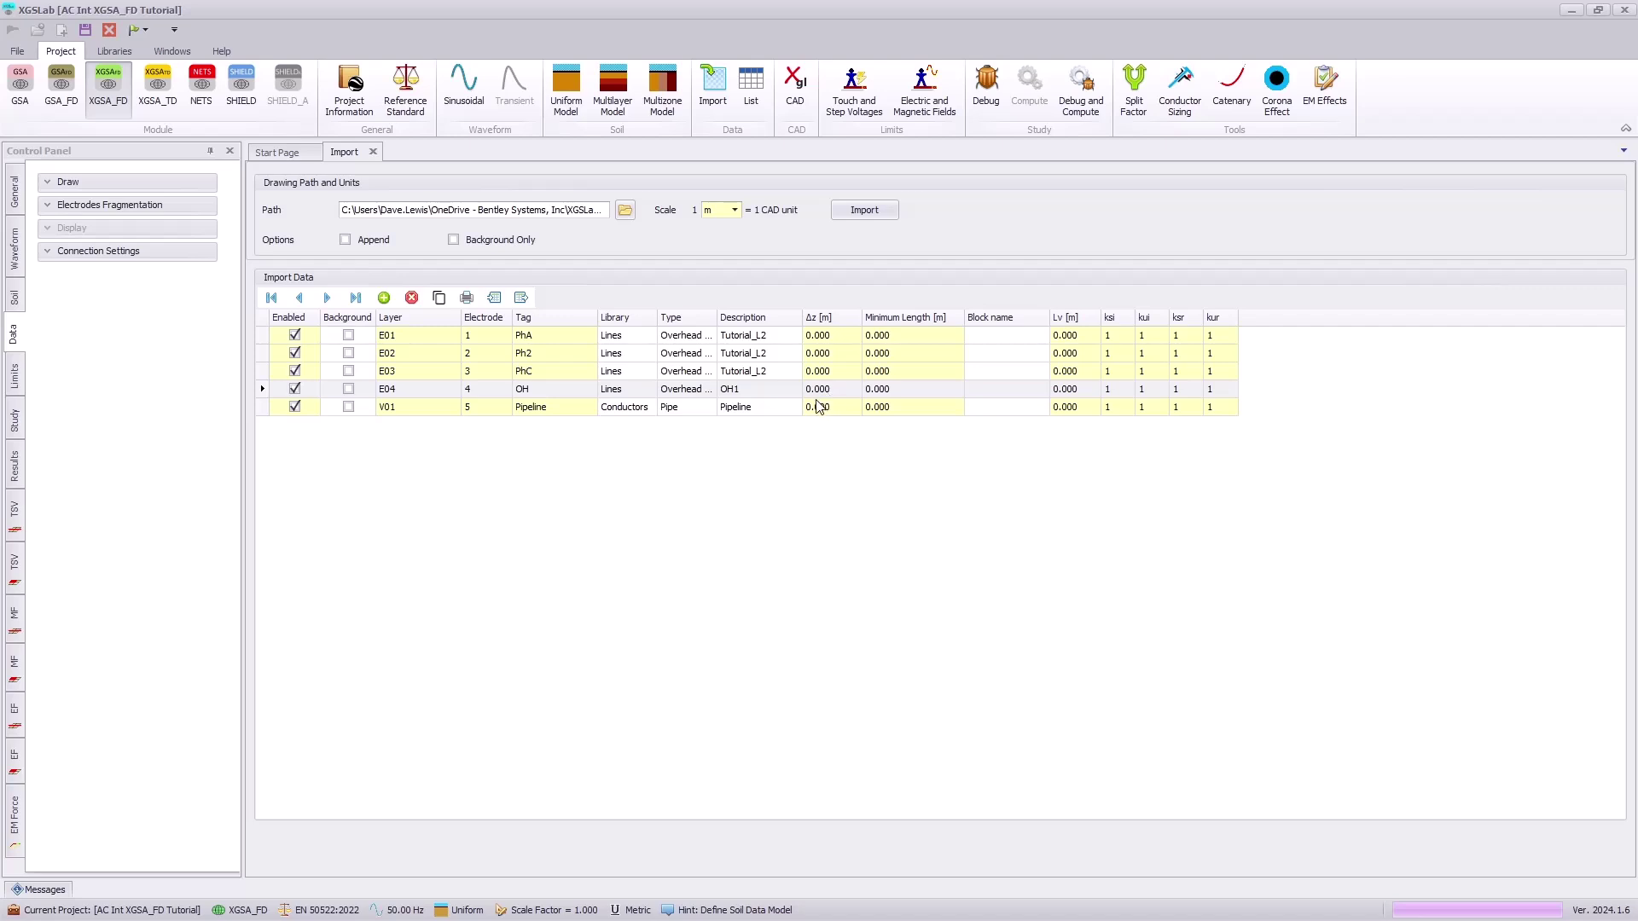
Add an import record for the first layer of the drawing and mark it as background.
{"action": "left_click", "coordinate": [384, 298]}
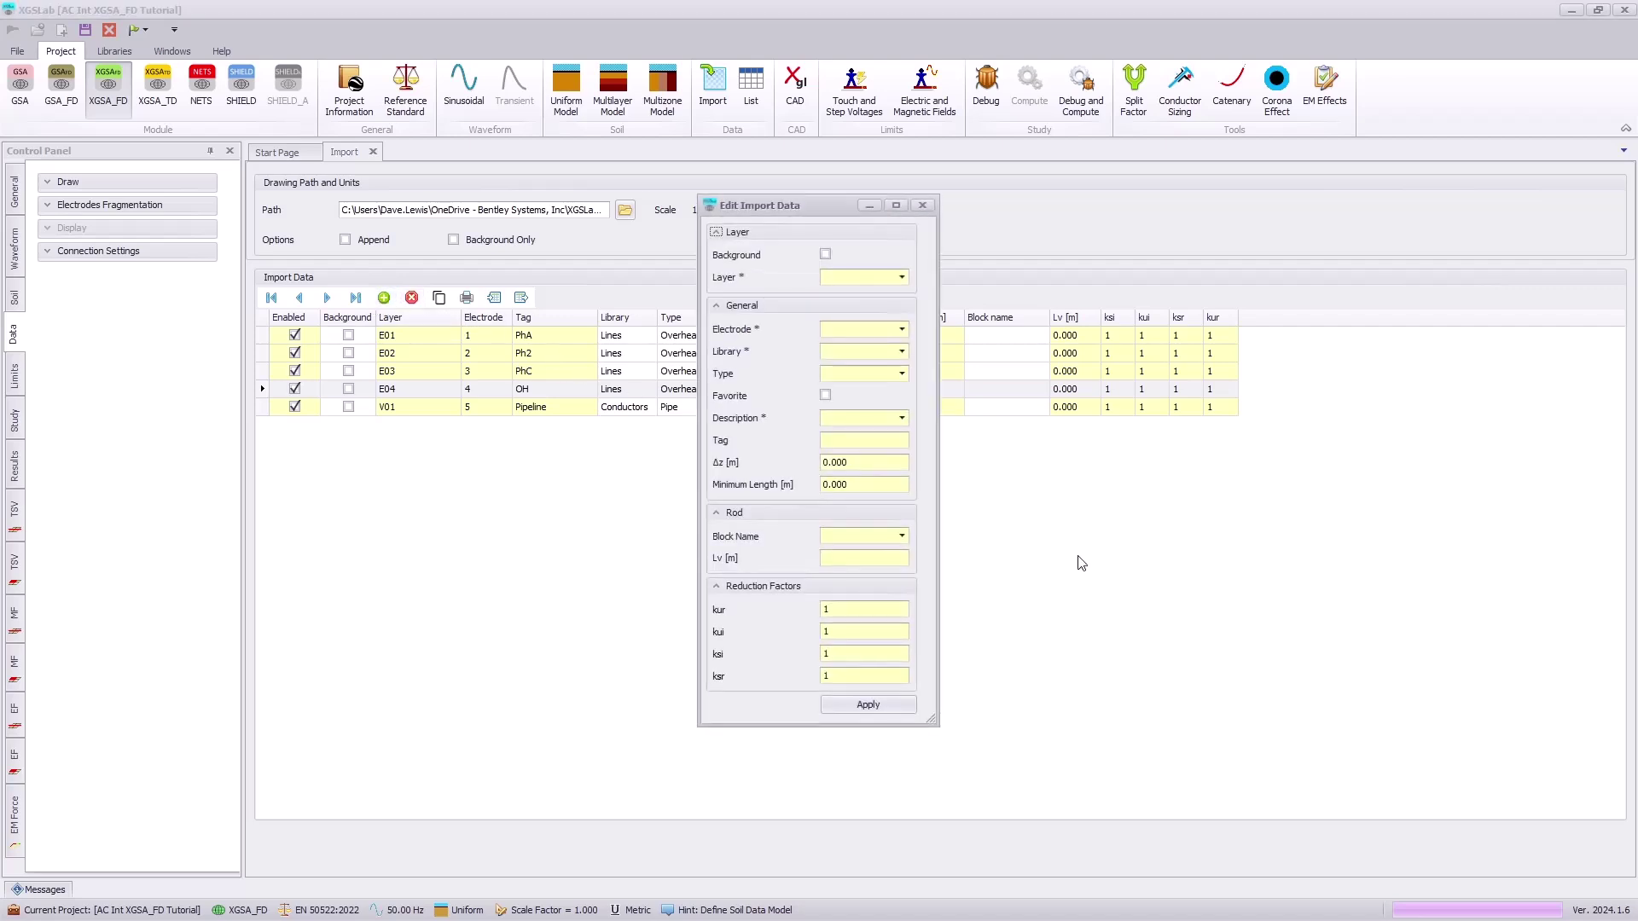
{"action": "left_click", "coordinate": [901, 278]}
{"action": "left_click", "coordinate": [853, 293]}
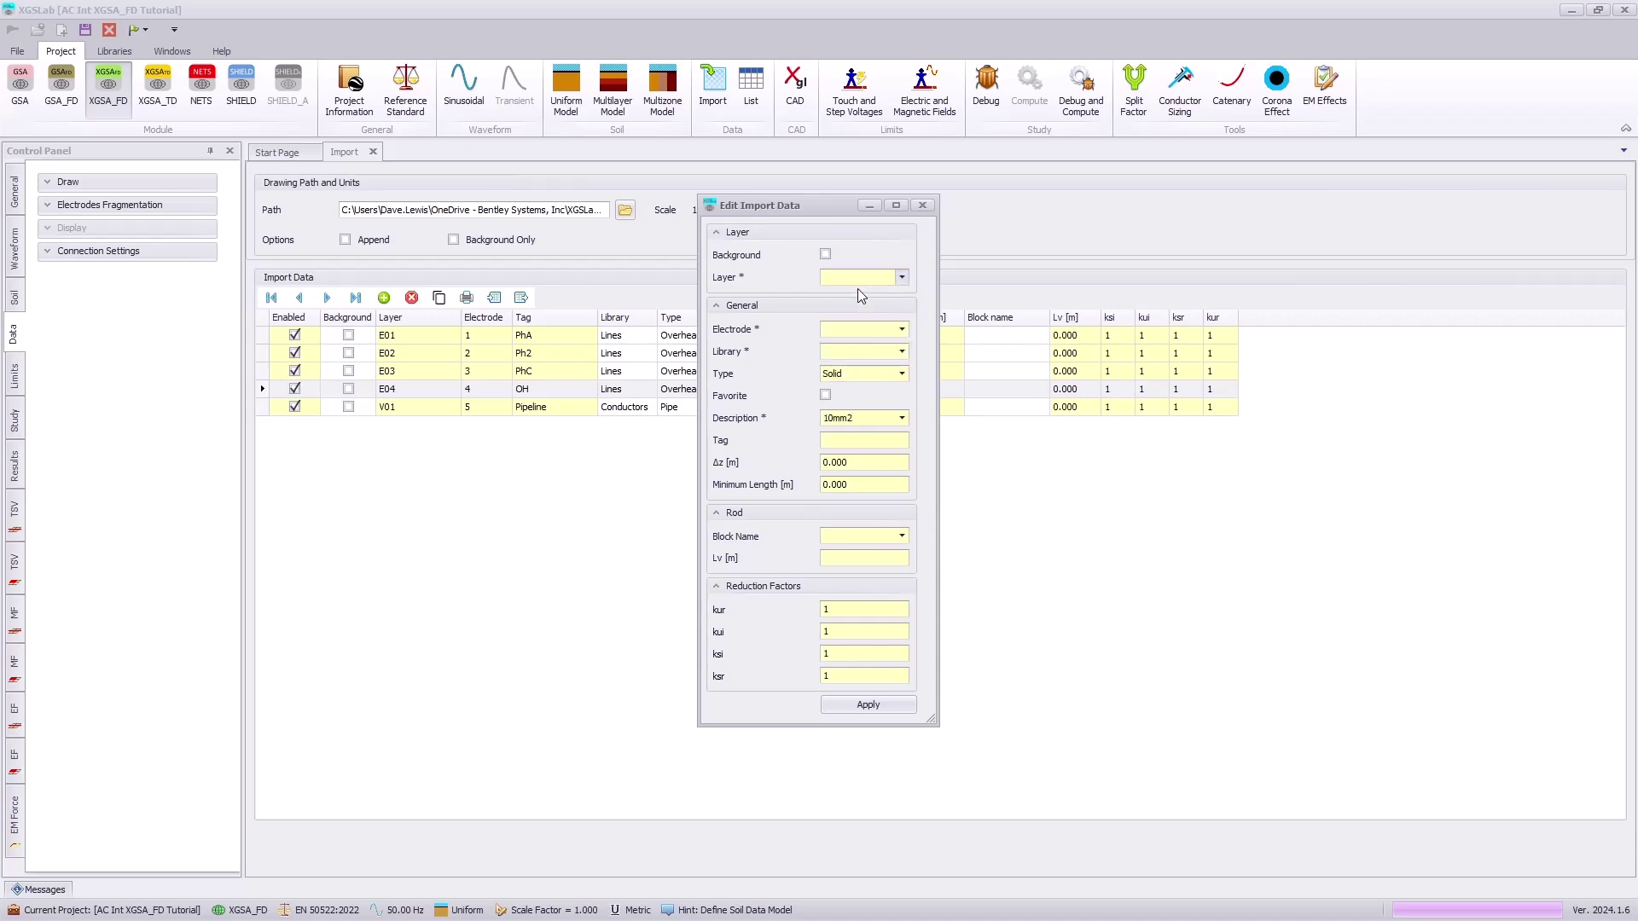
{"action": "left_click", "coordinate": [825, 255]}
{"action": "left_click", "coordinate": [867, 378]}
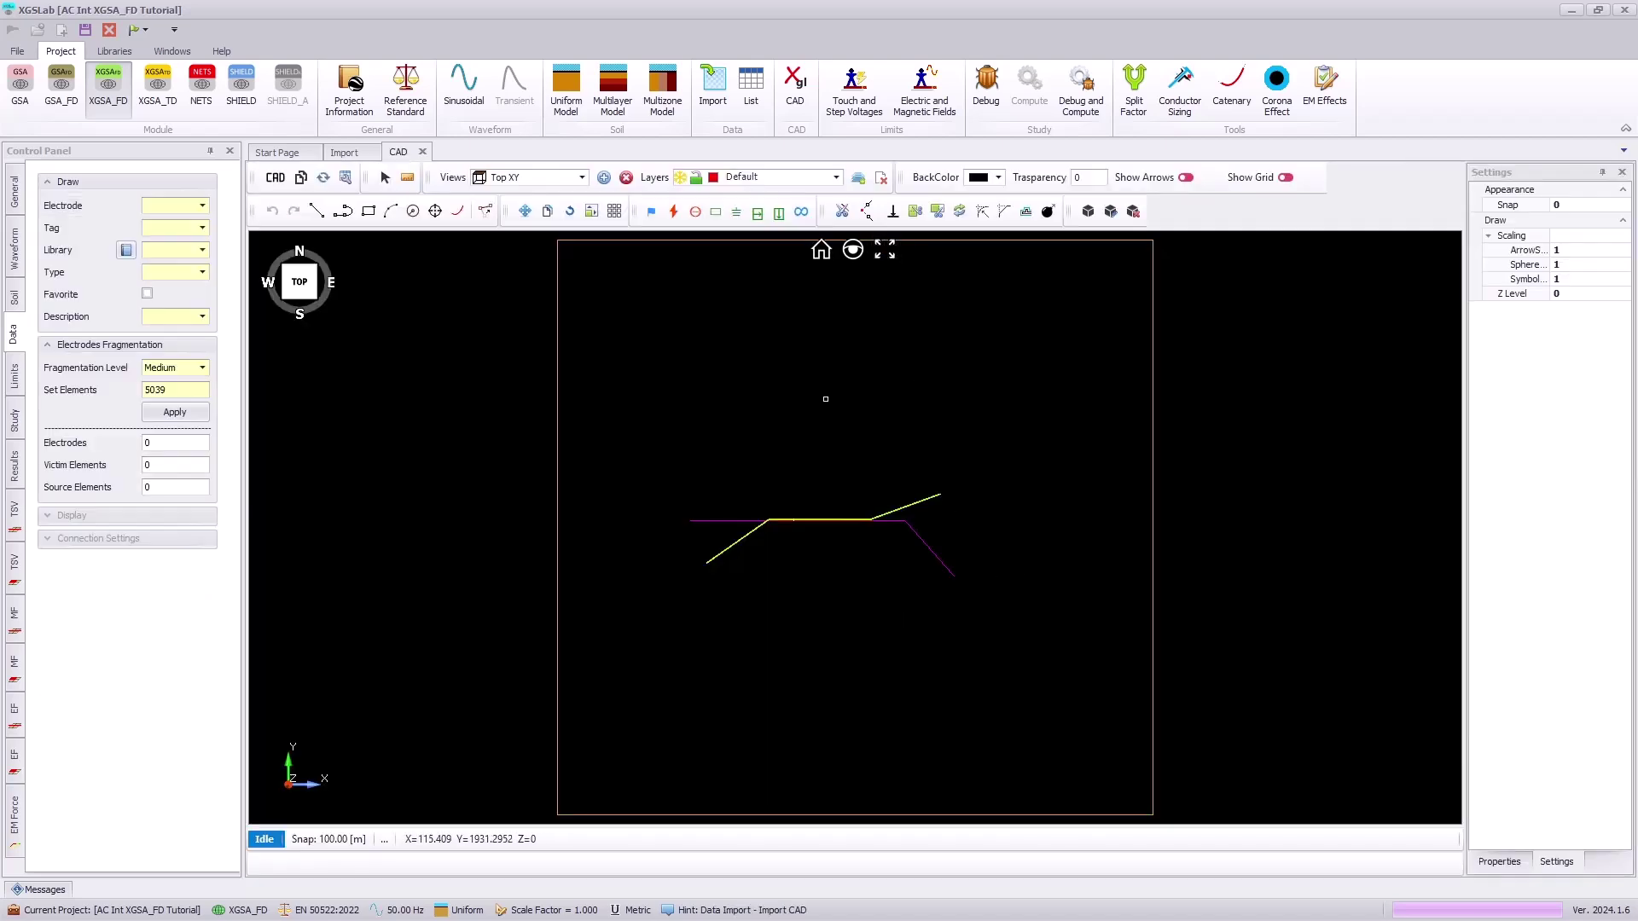
Check the imported layers, then inspect the overhead line conductors and towers in a 3D view.
{"action": "left_click", "coordinate": [837, 177]}
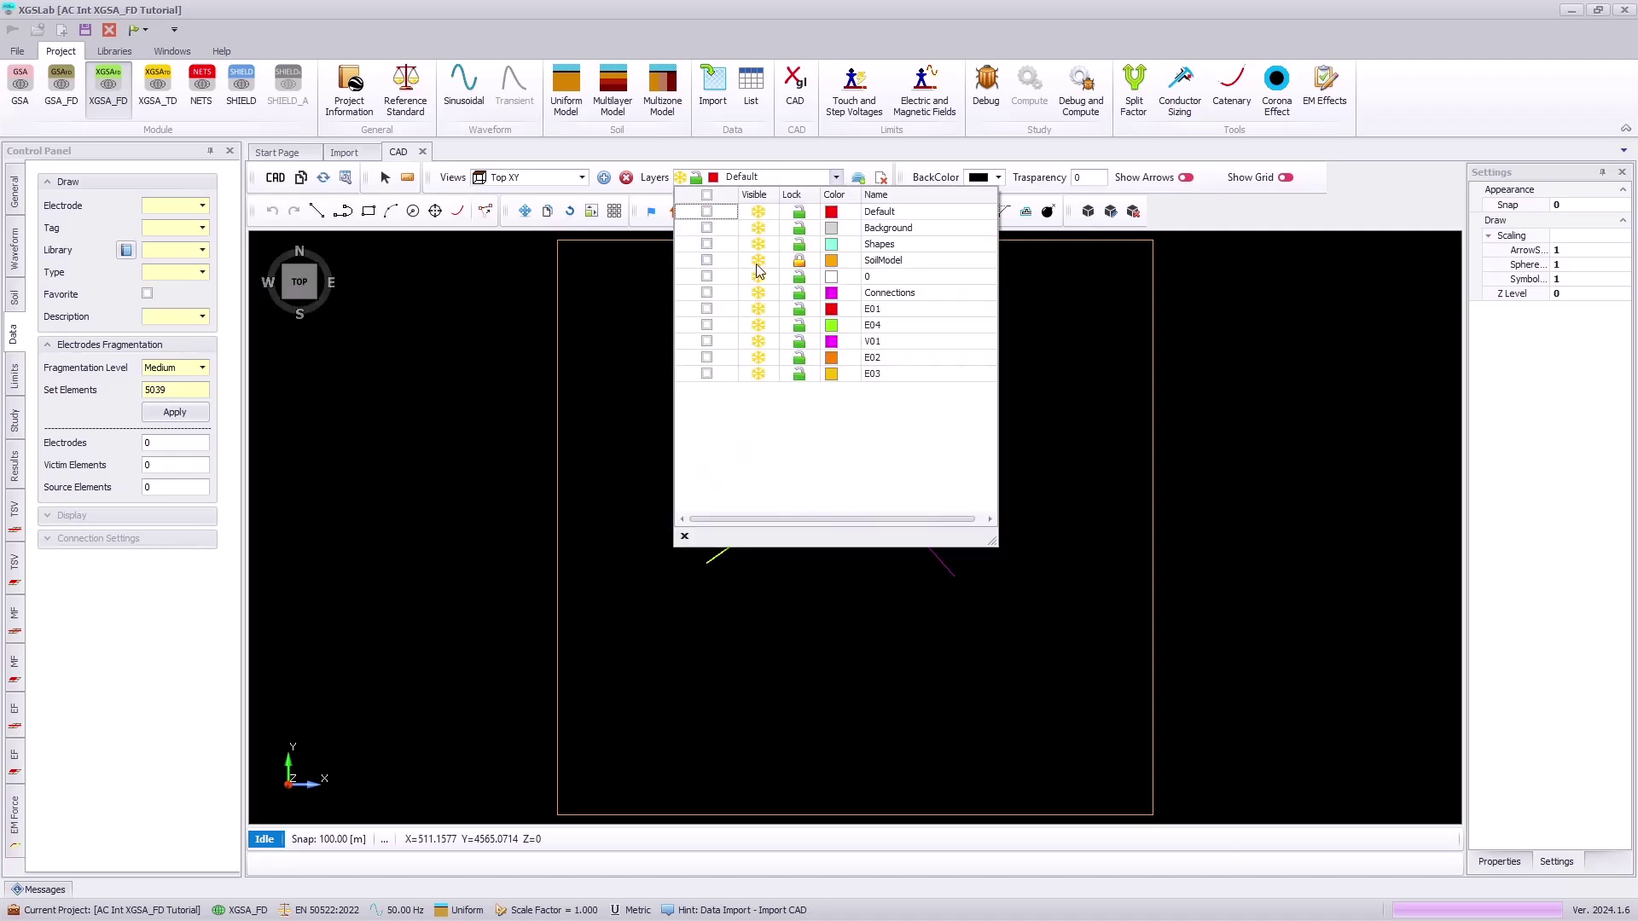
{"action": "left_click", "coordinate": [618, 373]}
{"action": "scroll", "coordinate": [764, 530], "scroll_direction": "up", "scroll_amount": 5}
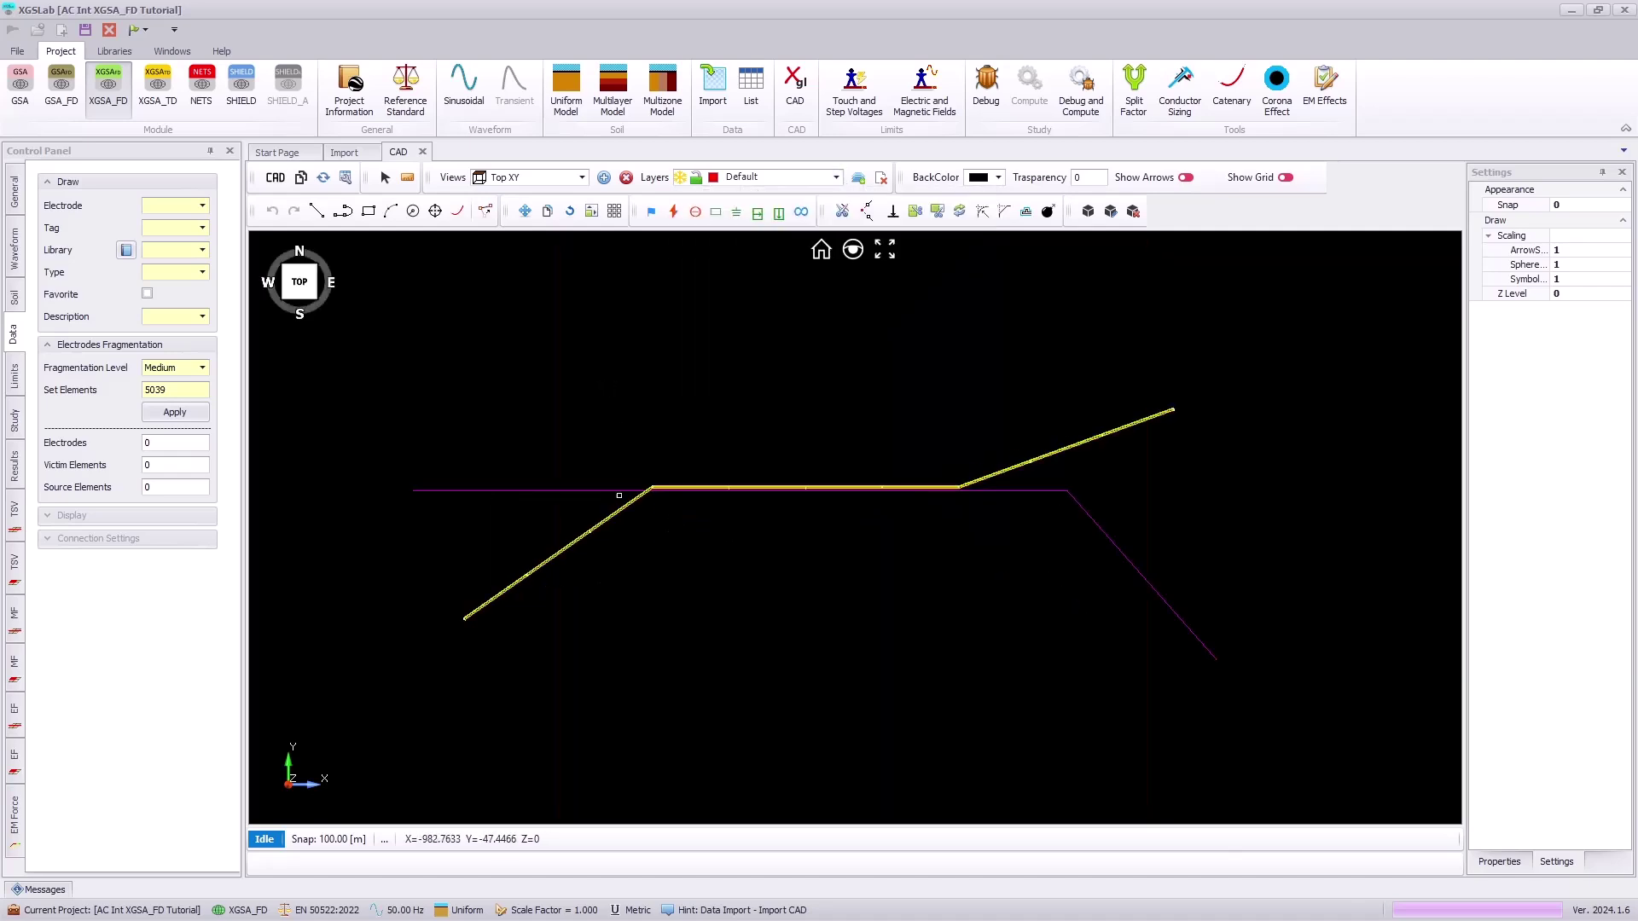
{"action": "scroll", "coordinate": [541, 461], "scroll_direction": "up", "scroll_amount": 3}
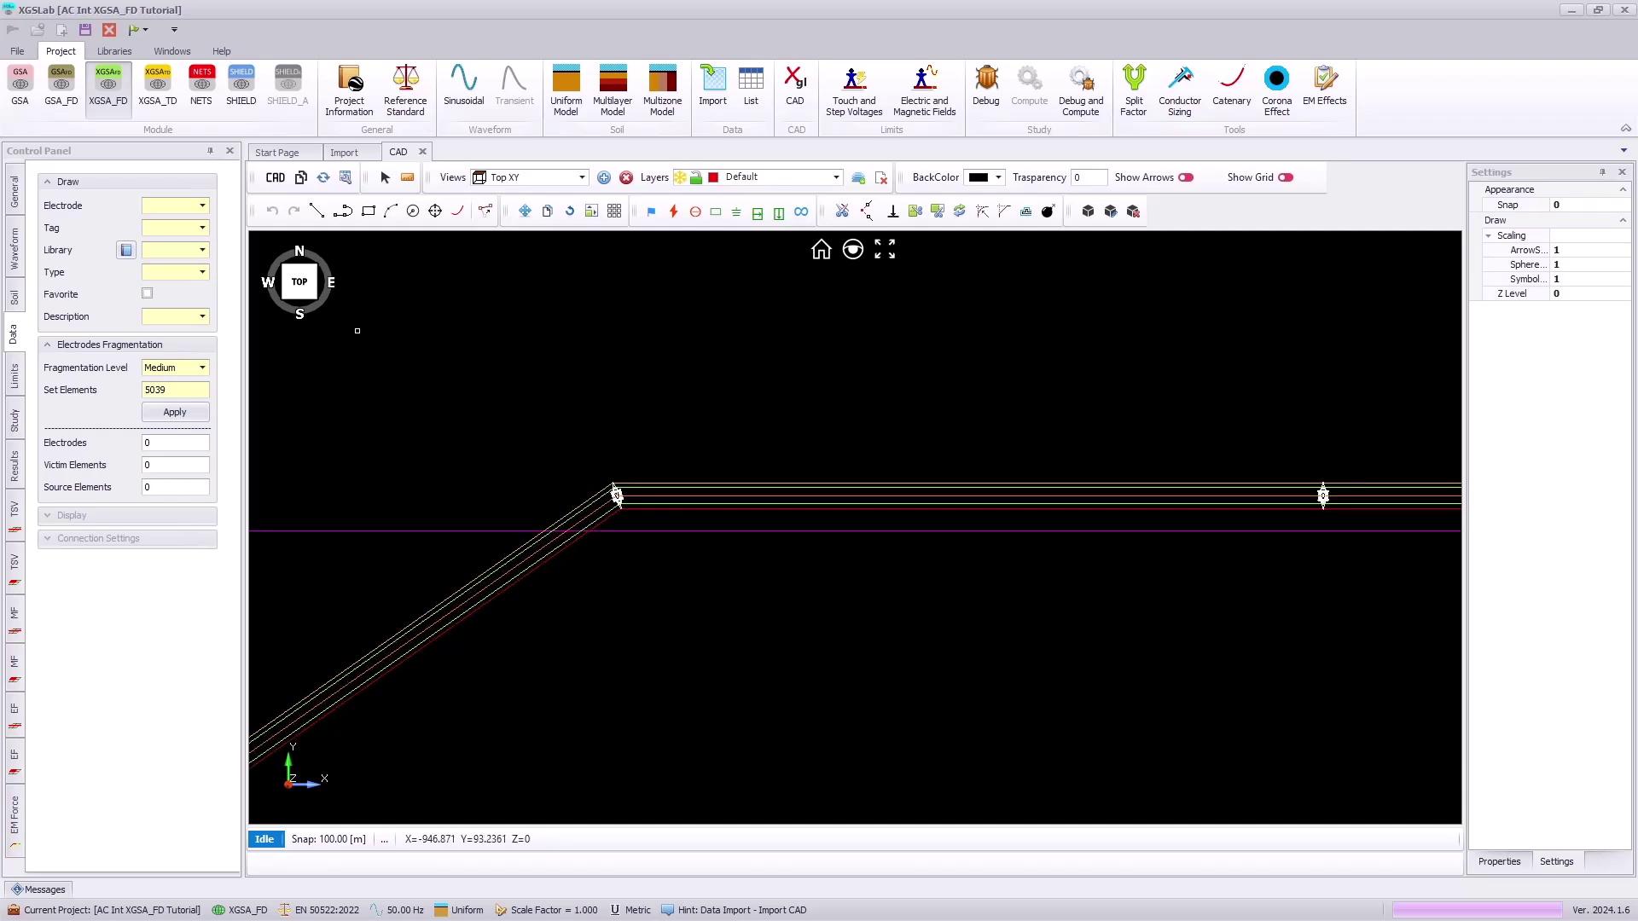
{"action": "left_click_drag", "start_coordinate": [315, 297], "coordinate": [277, 258]}
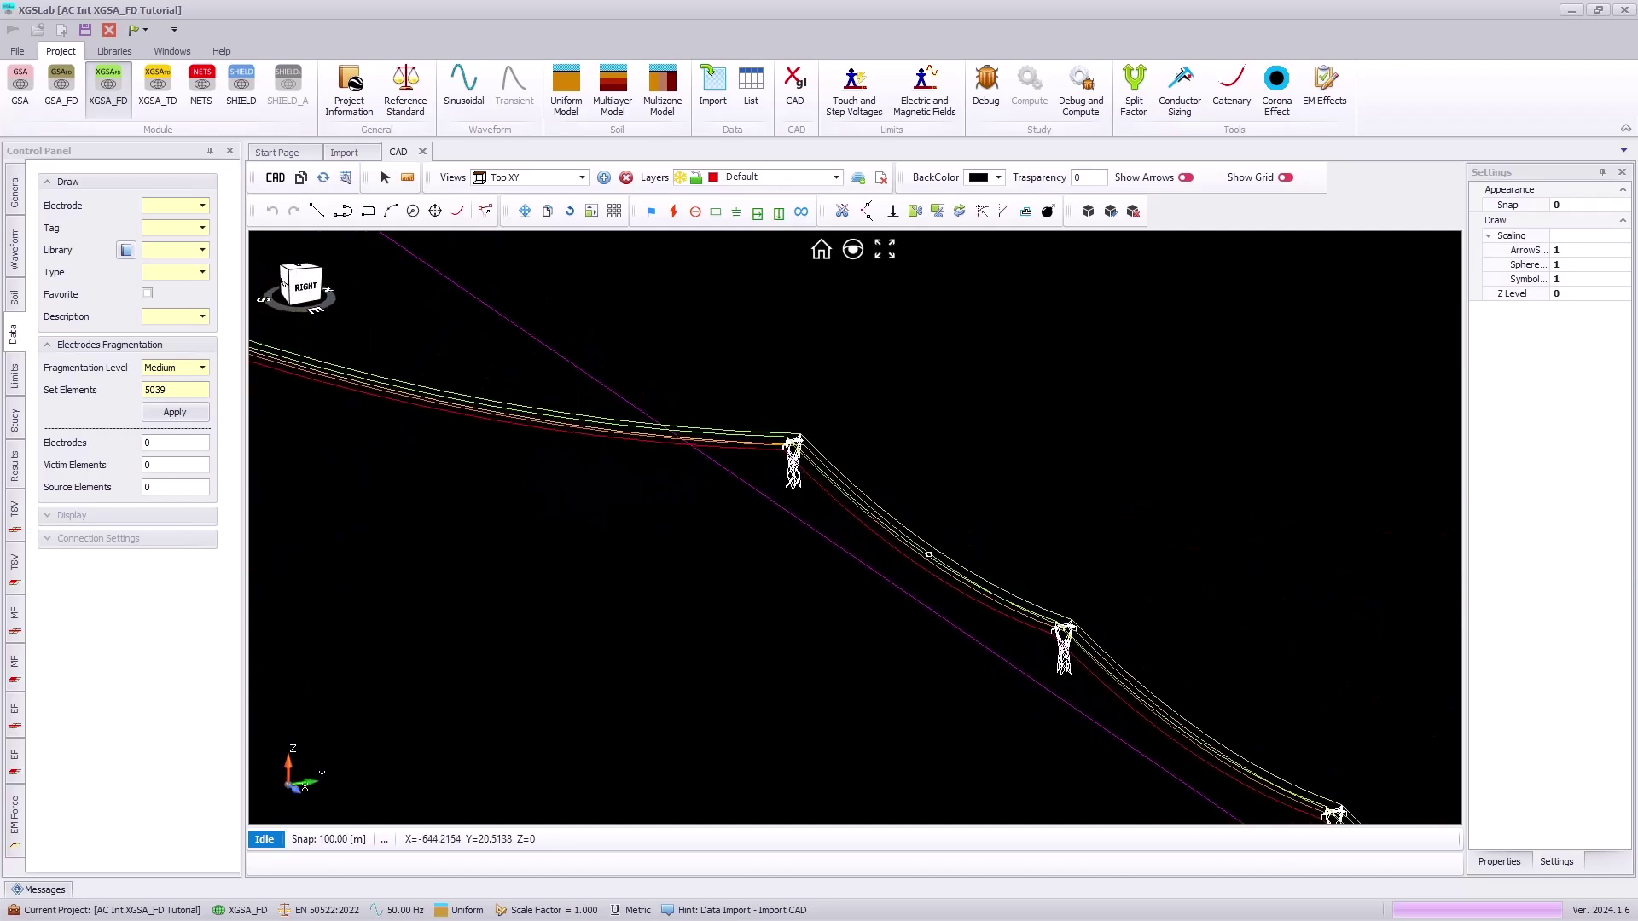
{"action": "scroll", "coordinate": [910, 551], "scroll_direction": "up", "scroll_amount": 2}
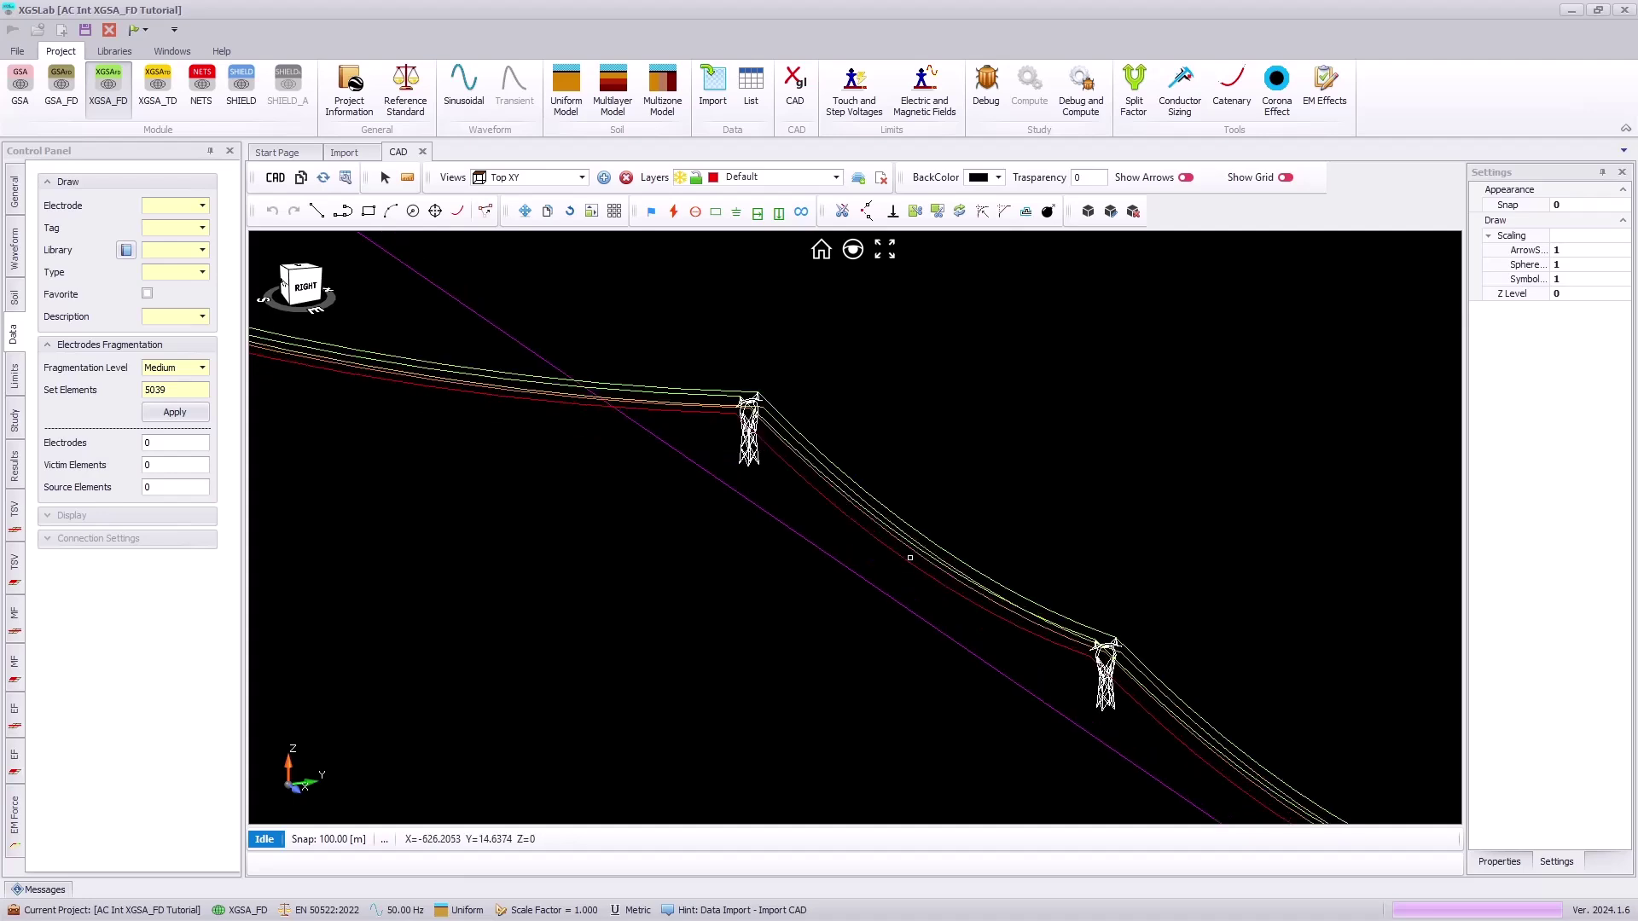
Examine the source voltage and current of a PhA conductor between two towers, then close its editor and deselect it.
{"action": "left_click", "coordinate": [842, 512]}
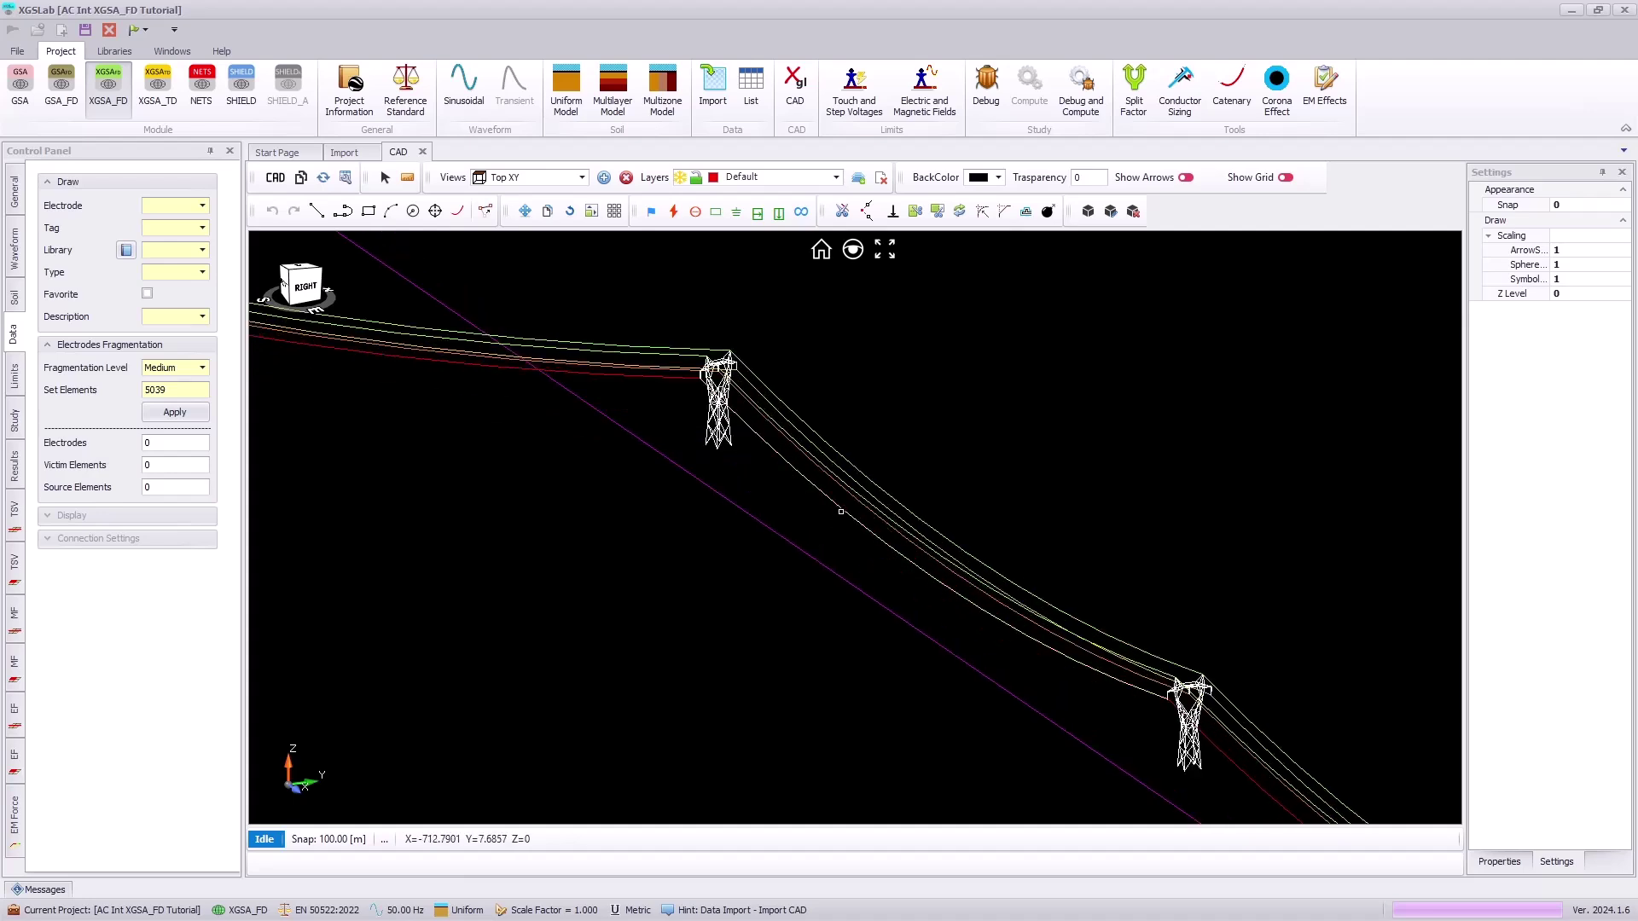
{"action": "right_click", "coordinate": [822, 520]}
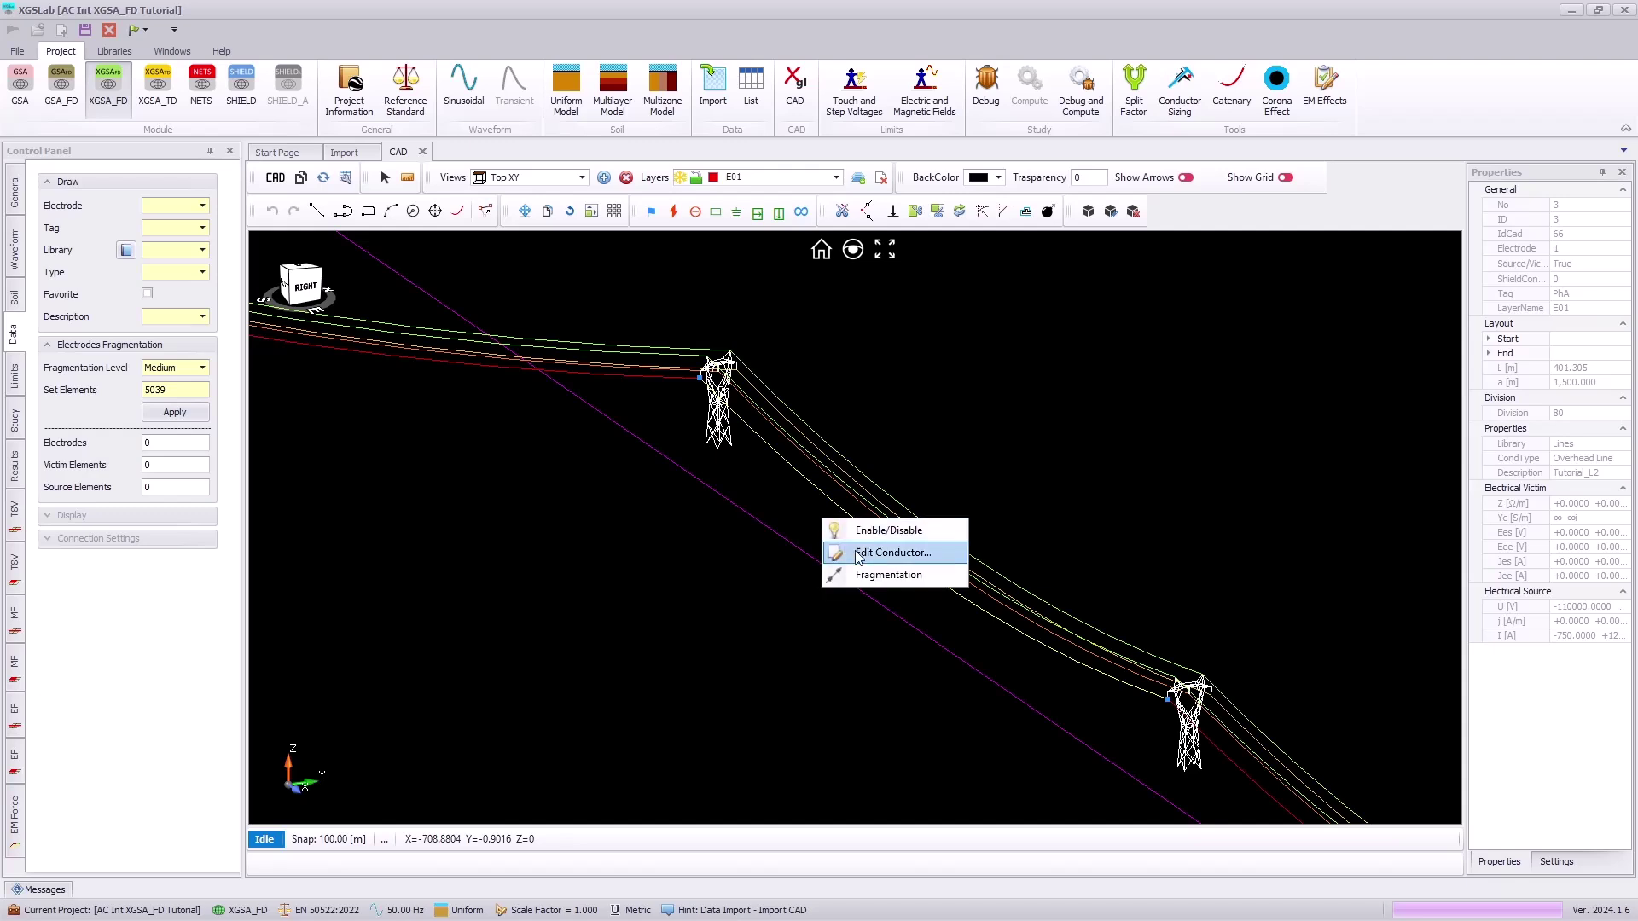
{"action": "left_click", "coordinate": [889, 554]}
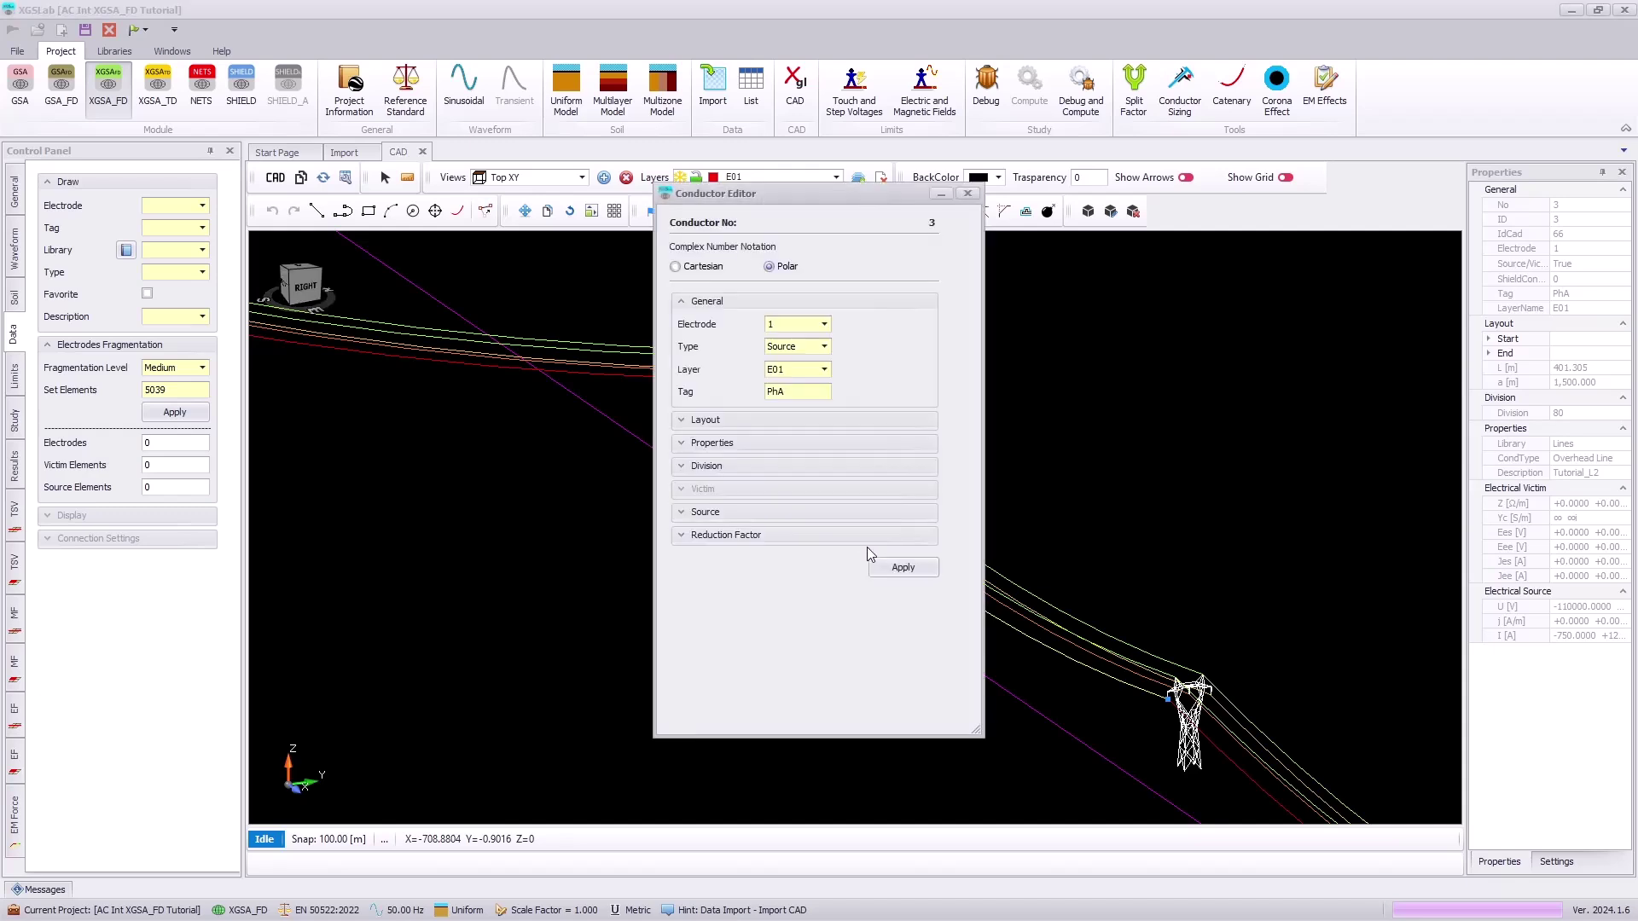
{"action": "left_click", "coordinate": [682, 511]}
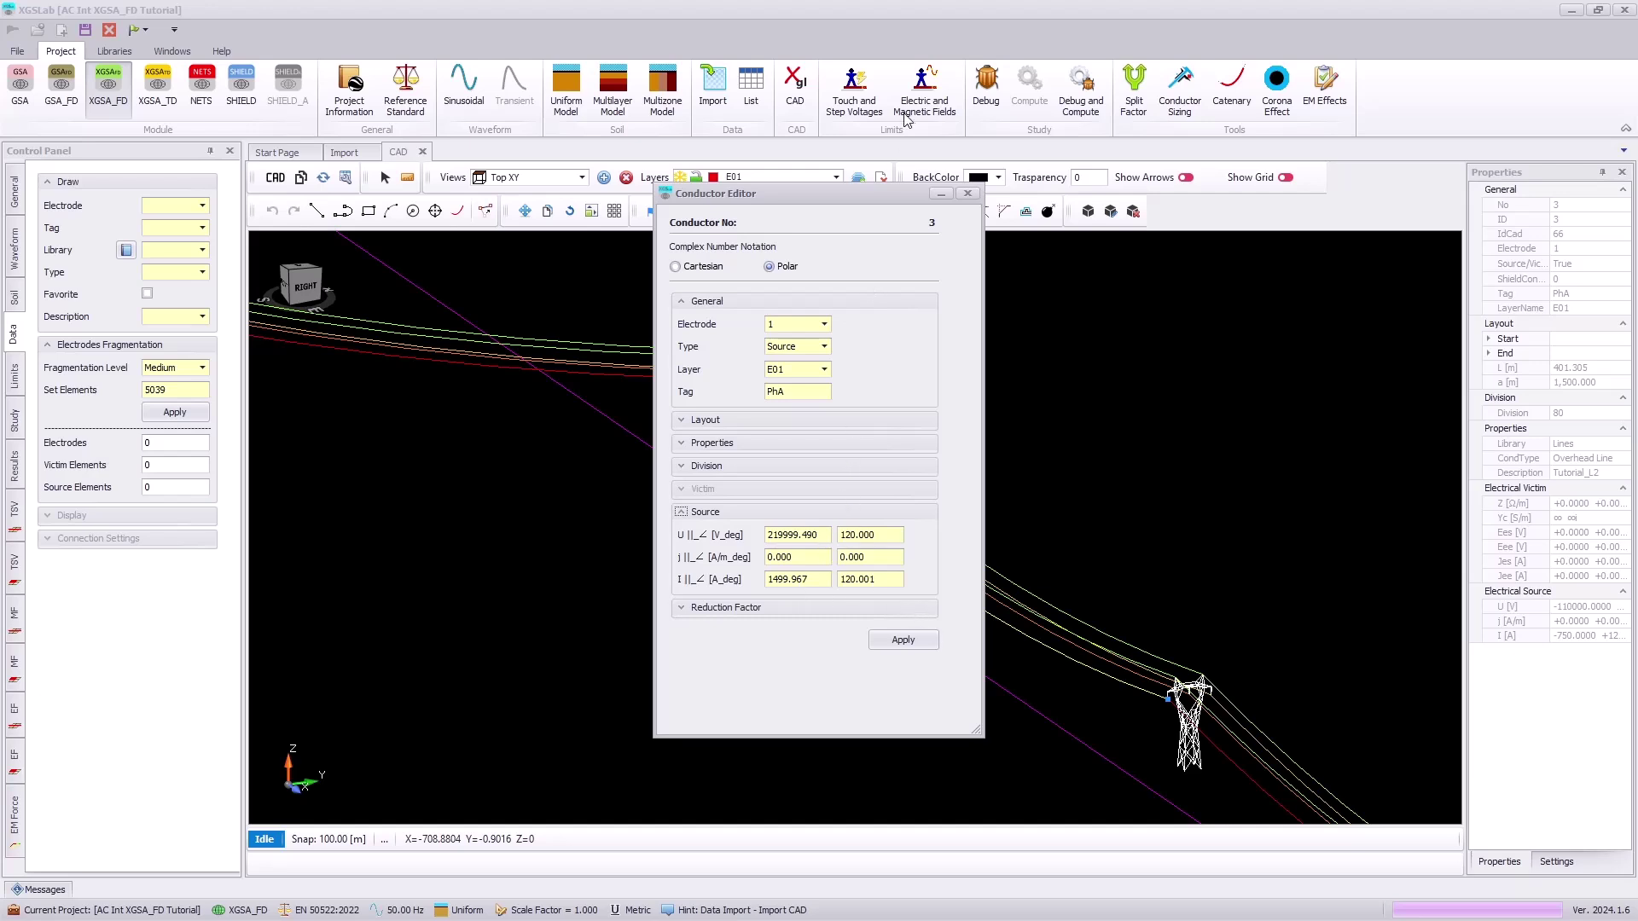
{"action": "left_click", "coordinate": [967, 193]}
{"action": "left_click", "coordinate": [1067, 483]}
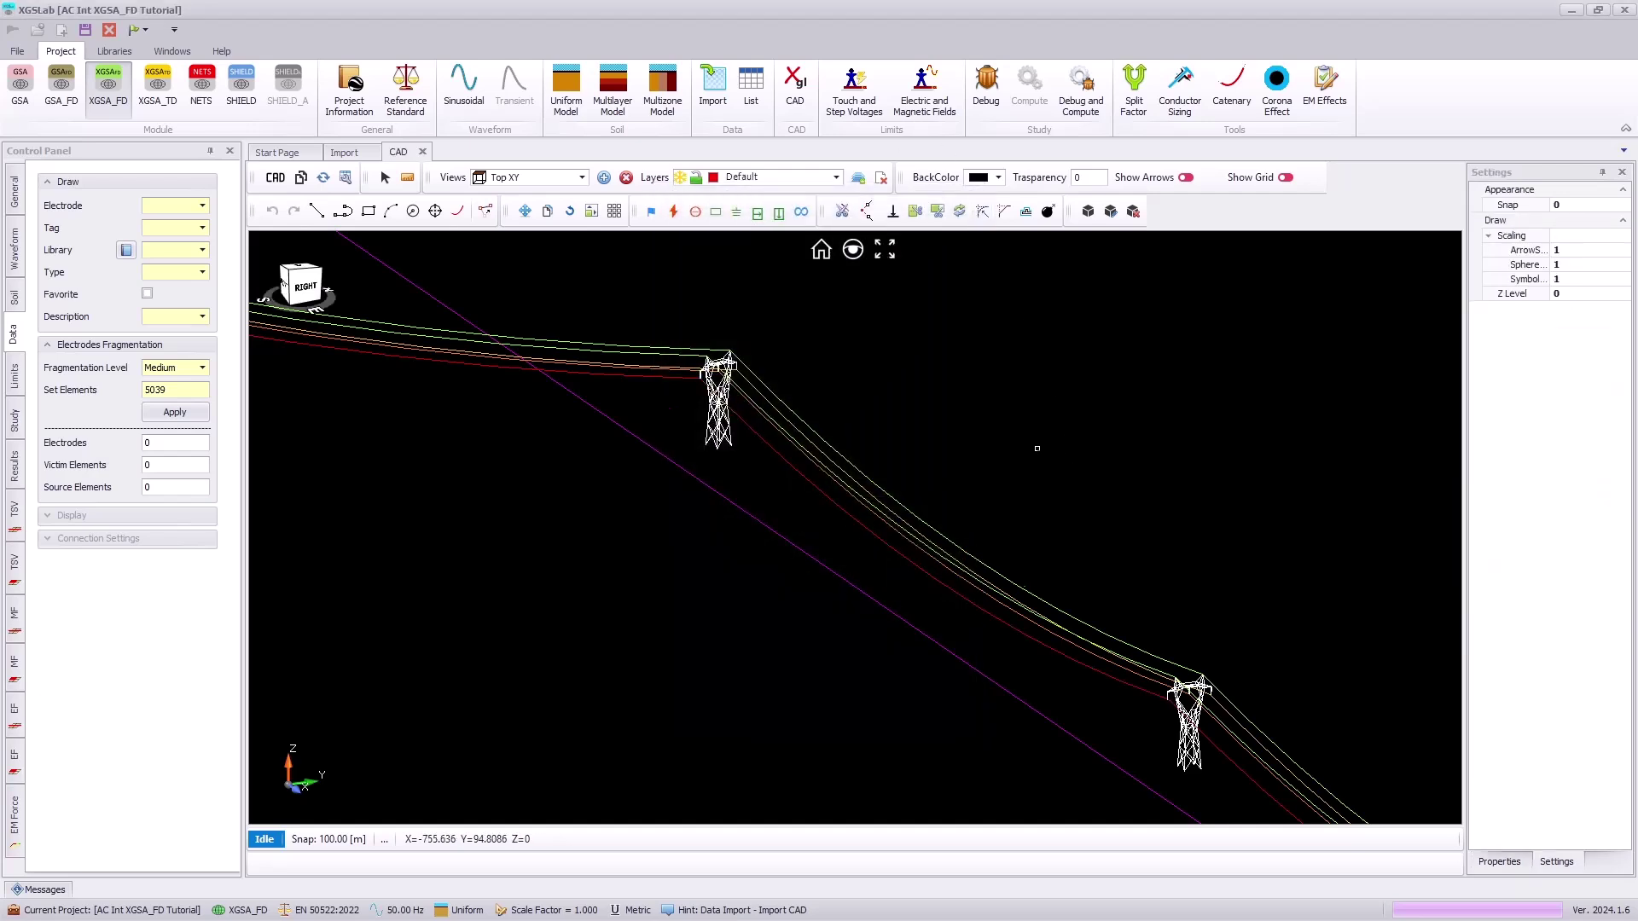
In top view, insert an SPD on the pipeline's western section at about X = -1141.5, Y = -20.
{"action": "left_click", "coordinate": [297, 269]}
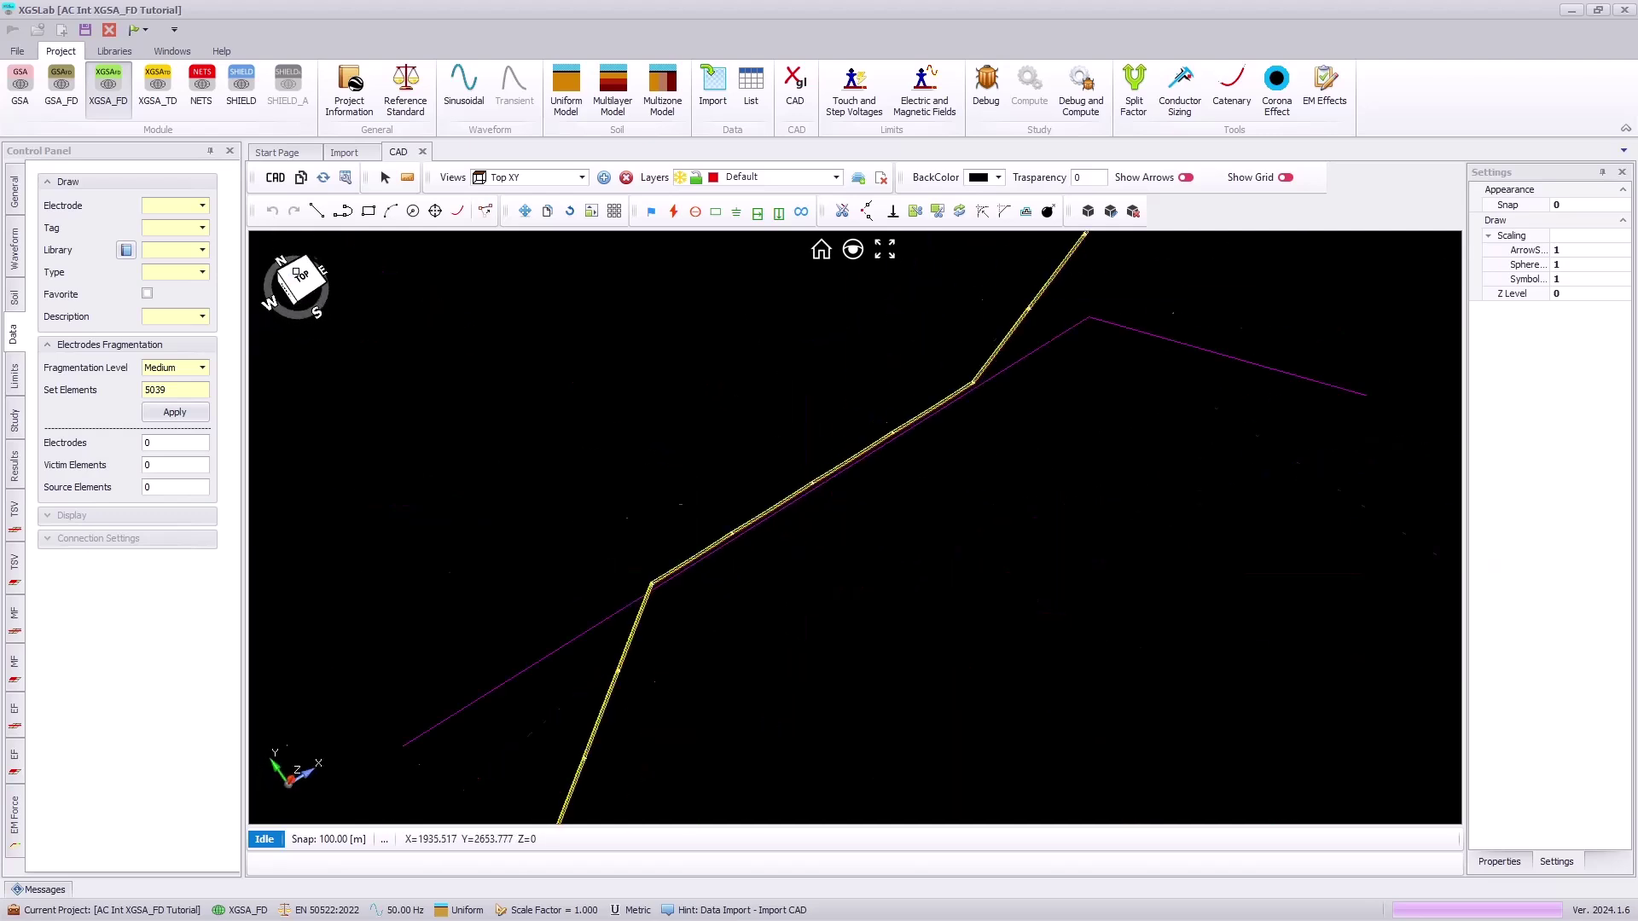
{"action": "scroll", "coordinate": [512, 465], "scroll_direction": "up", "scroll_amount": 4}
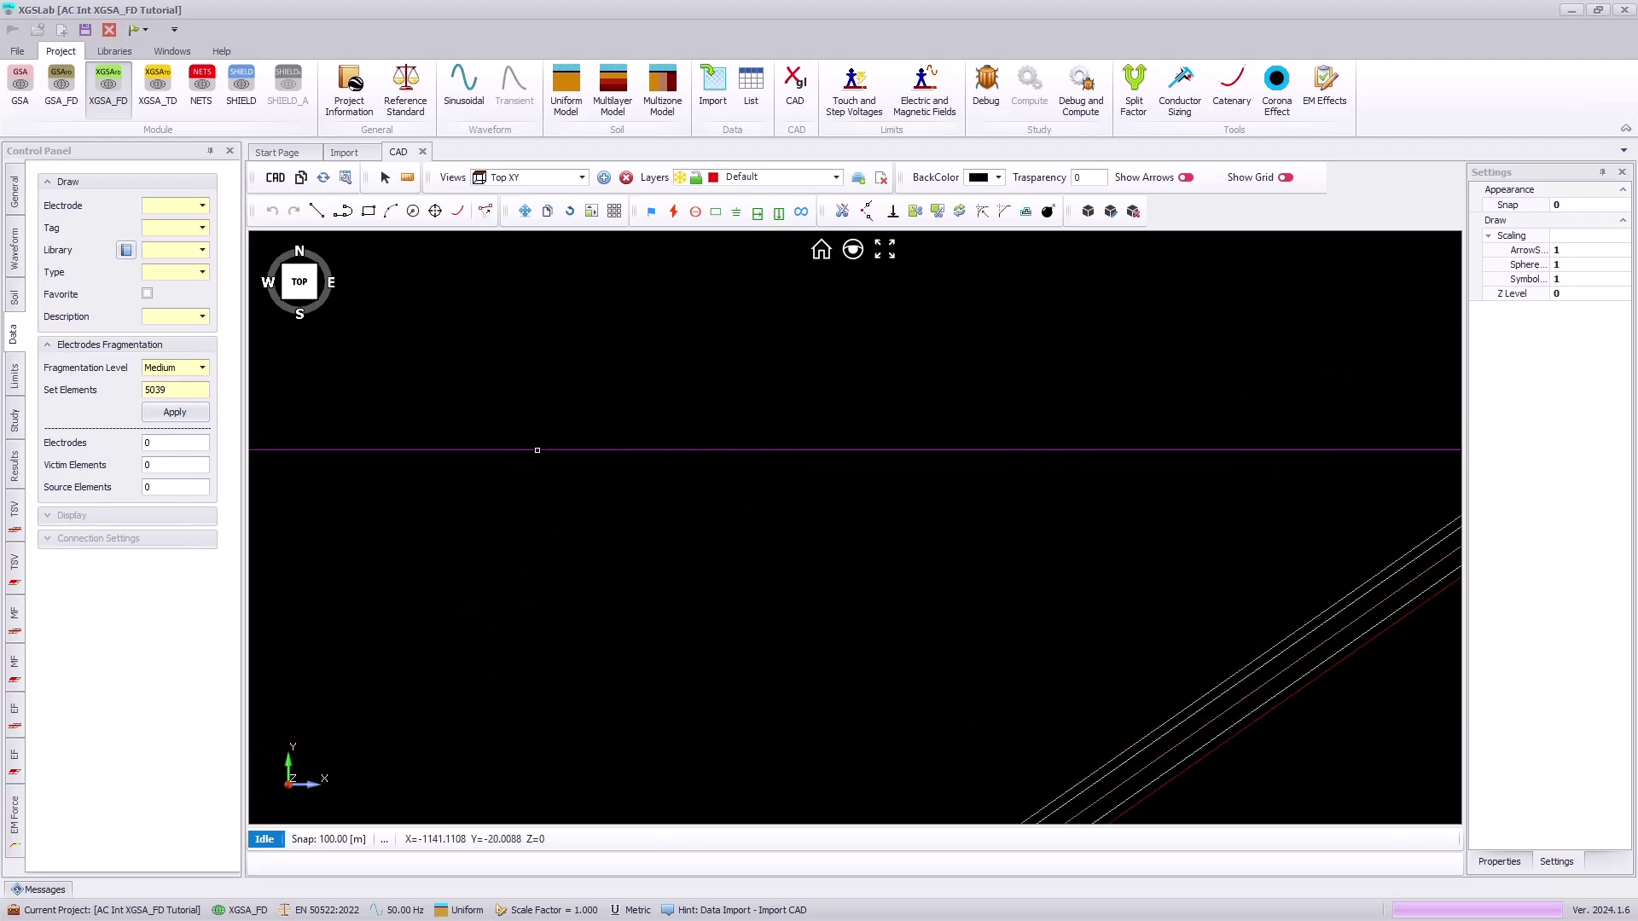
{"action": "scroll", "coordinate": [537, 450], "scroll_direction": "up", "scroll_amount": 2}
{"action": "left_click_drag", "start_coordinate": [545, 434], "coordinate": [606, 527]}
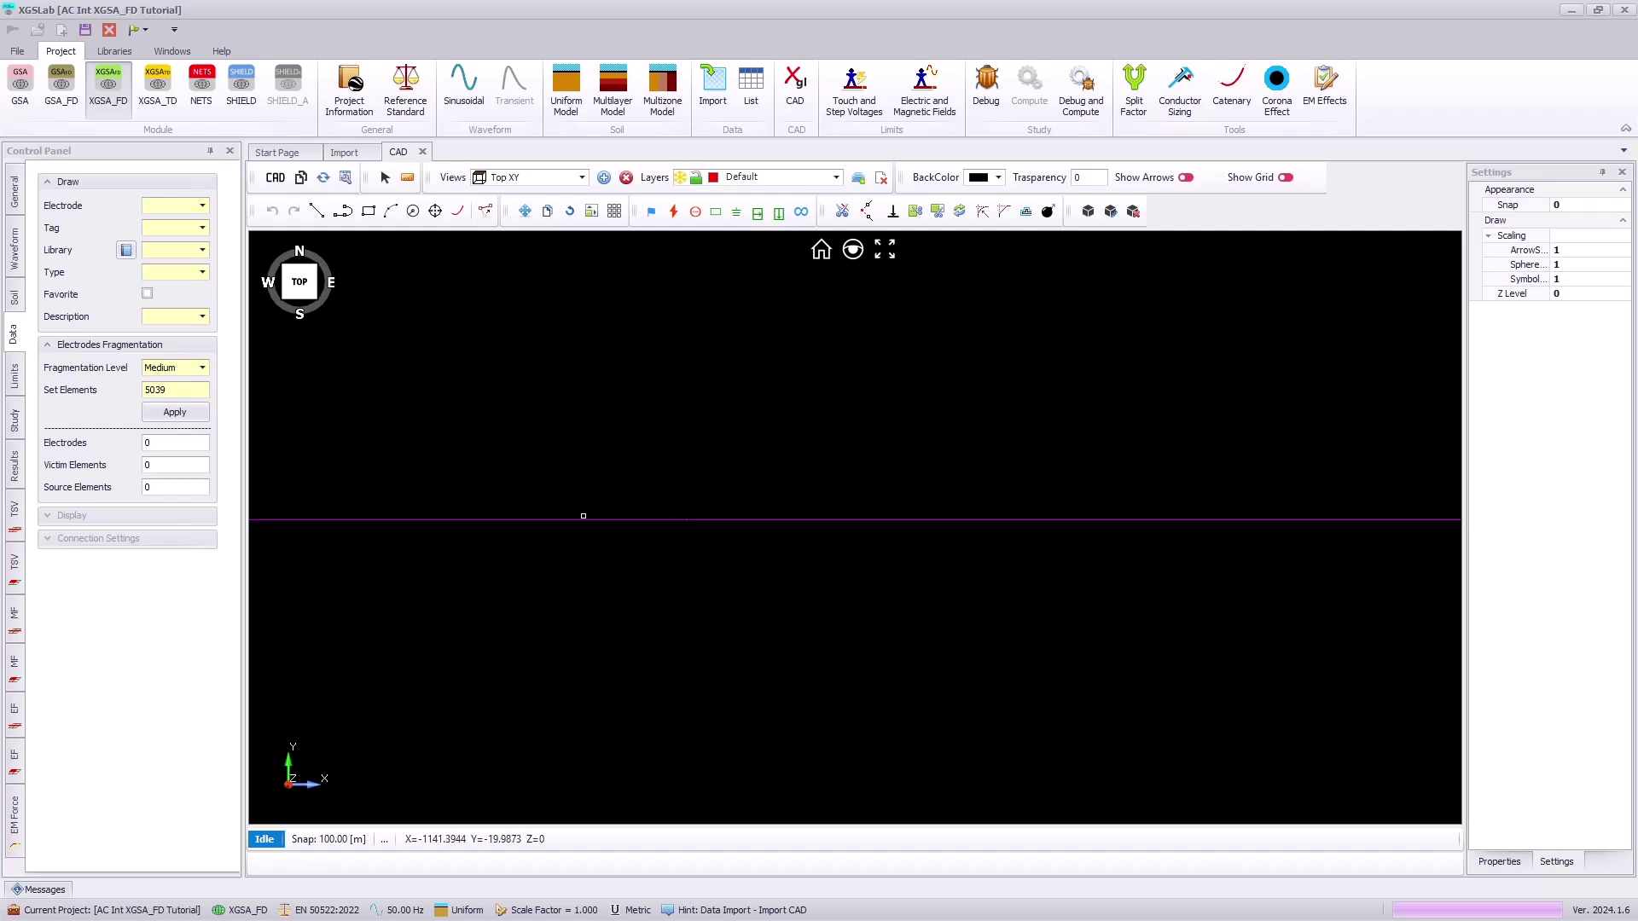
{"action": "left_click", "coordinate": [758, 213]}
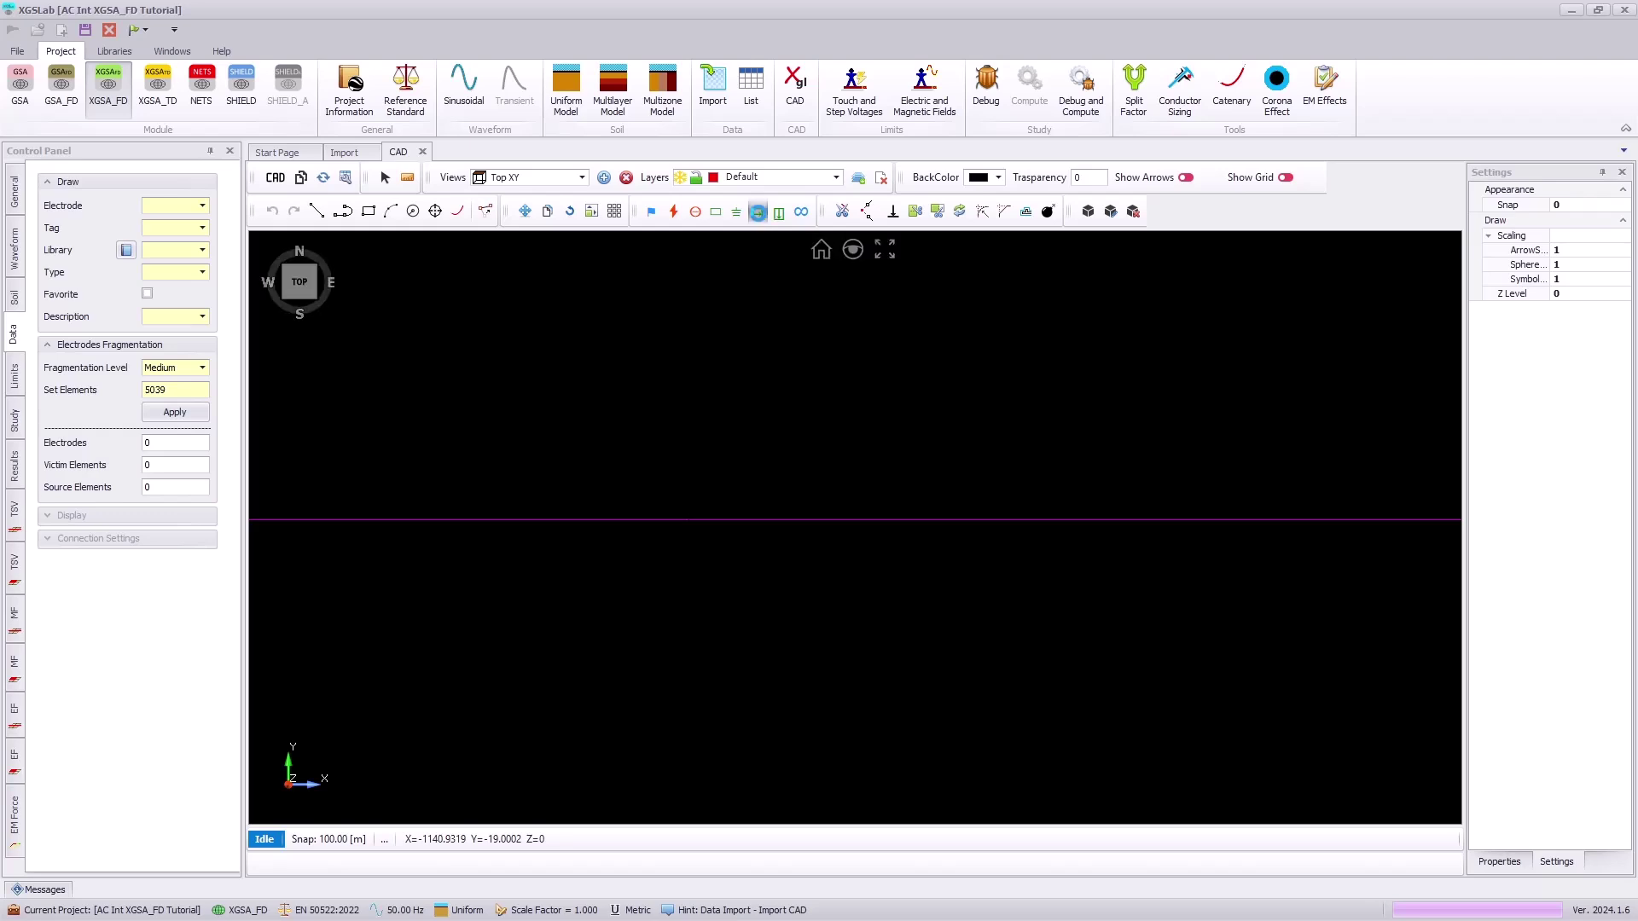
{"action": "left_click", "coordinate": [550, 523]}
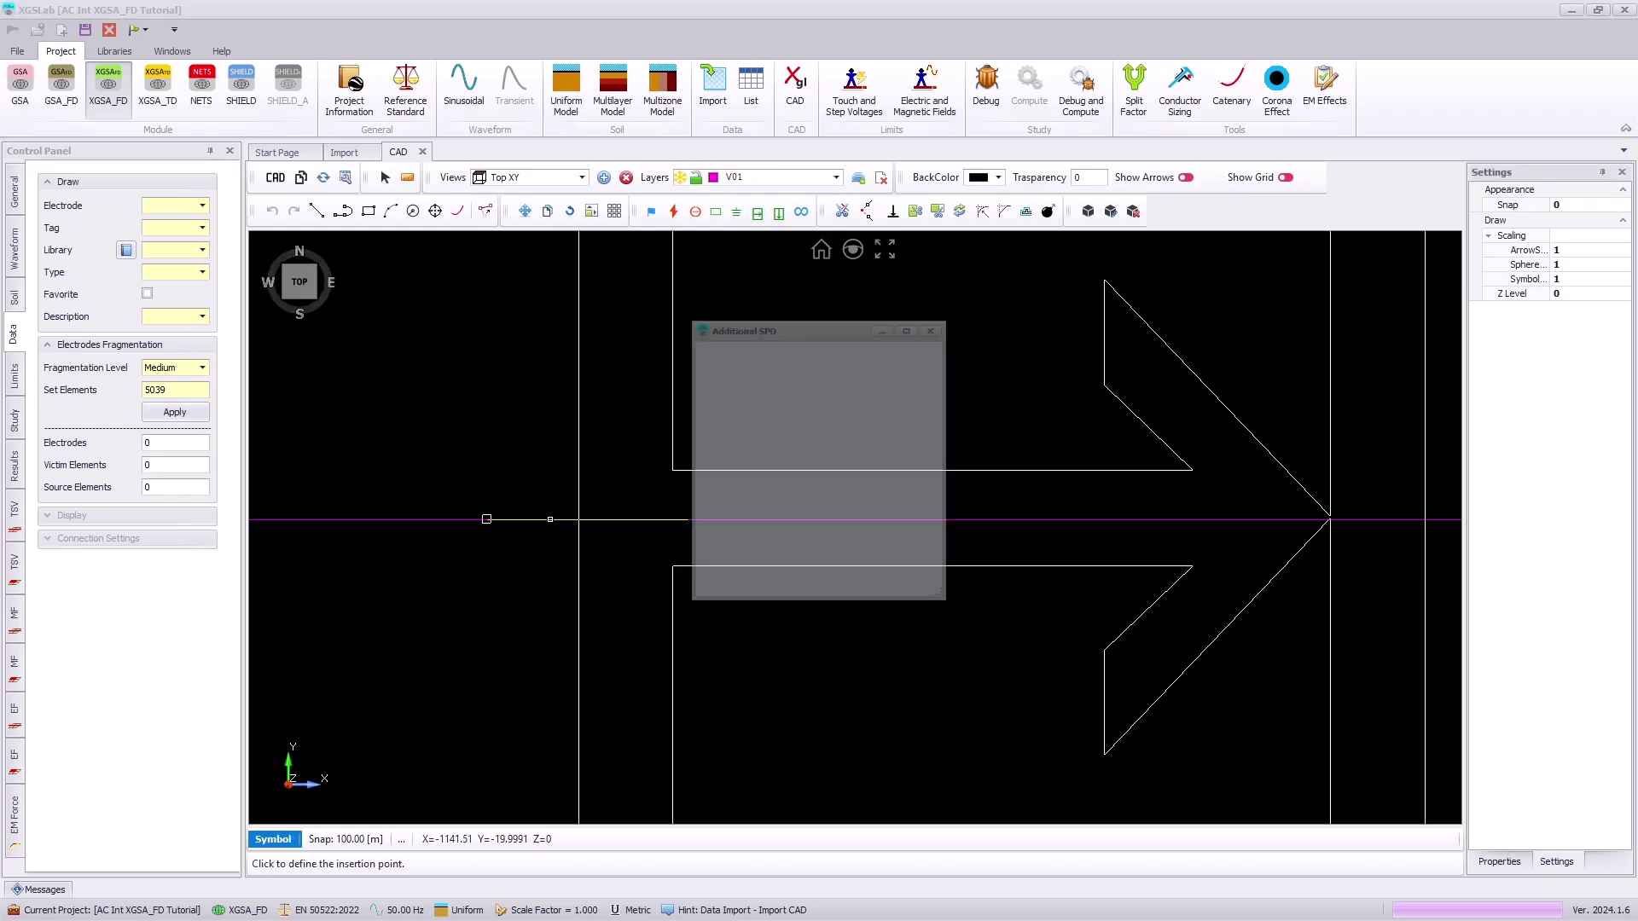
Name the pipeline SPD JointA, set its threshold to 650 V, enter its triggered impedance magnitude and apply.
{"action": "type", "text": "JointA"}
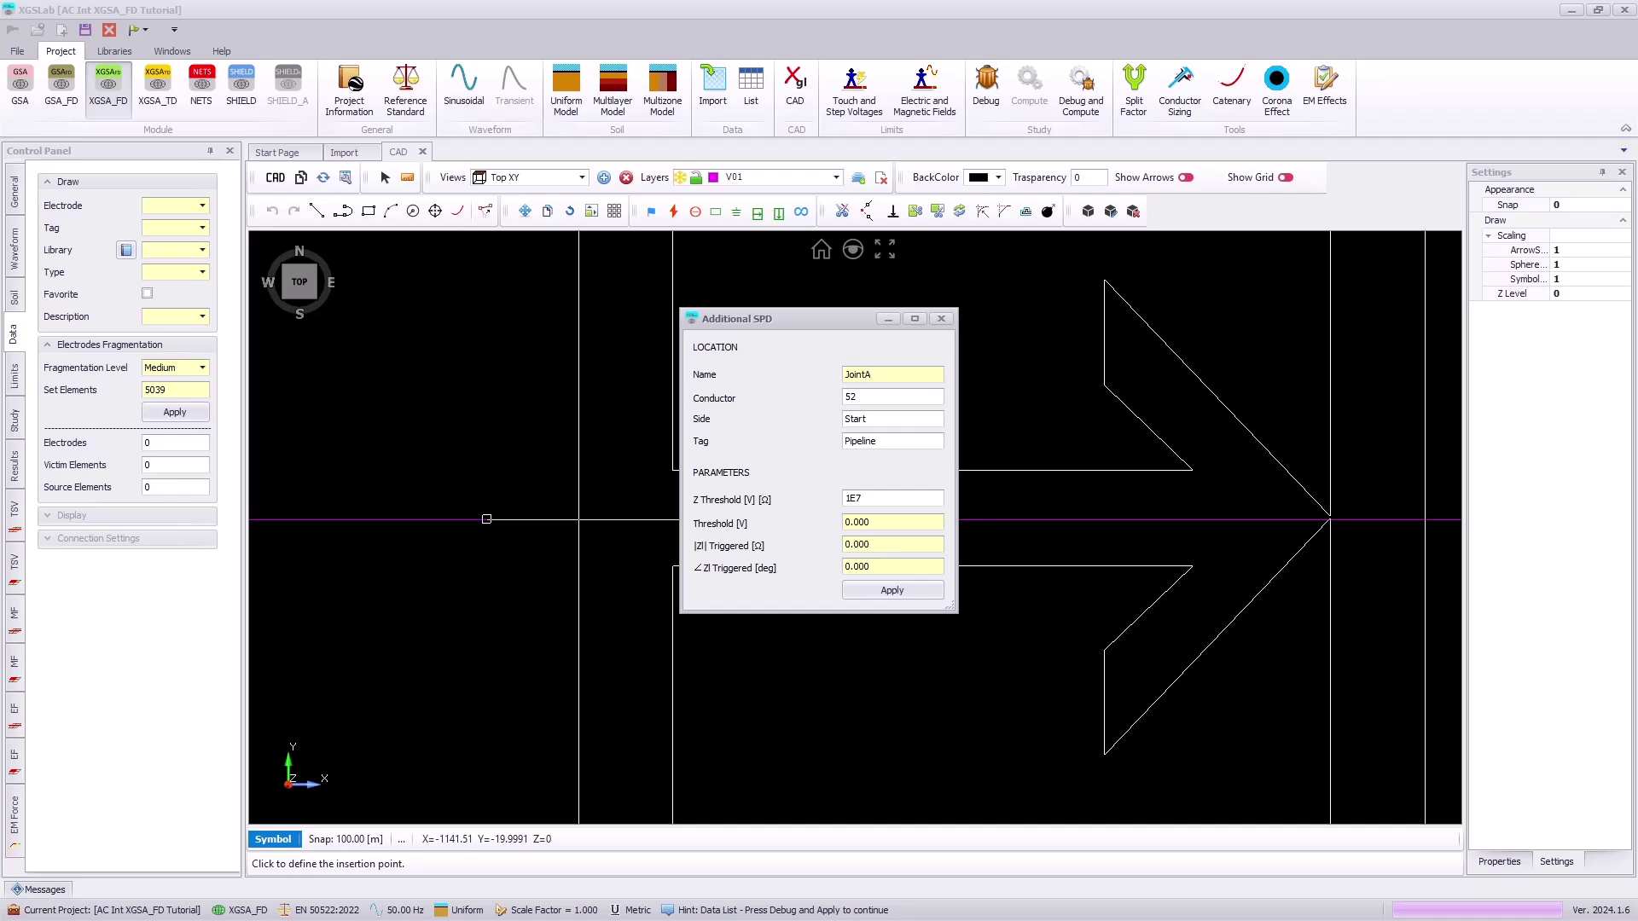
{"action": "left_click", "coordinate": [899, 521]}
{"action": "type", "text": "650"}
{"action": "left_click", "coordinate": [906, 544]}
{"action": "type", "text": ".0"}
{"action": "left_click", "coordinate": [893, 592]}
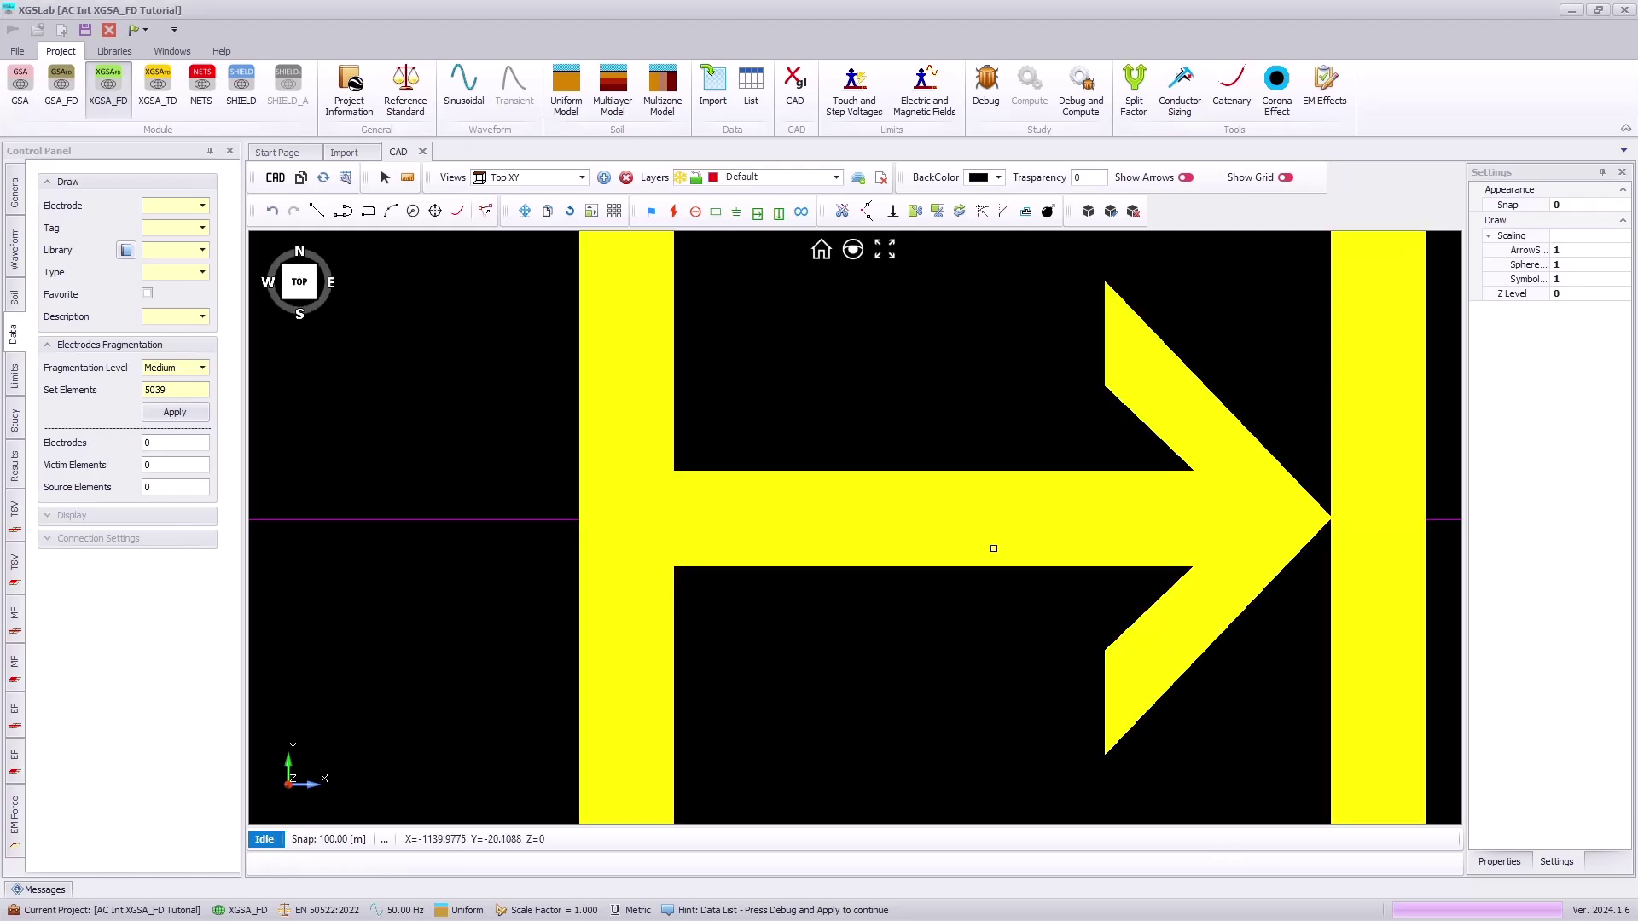
Set the symbol scaling to 0.2 and insert a transverse SPD on the pipeline just east of JointA, at about X = -1140.9, Y = -20.
{"action": "left_click", "coordinate": [1572, 281]}
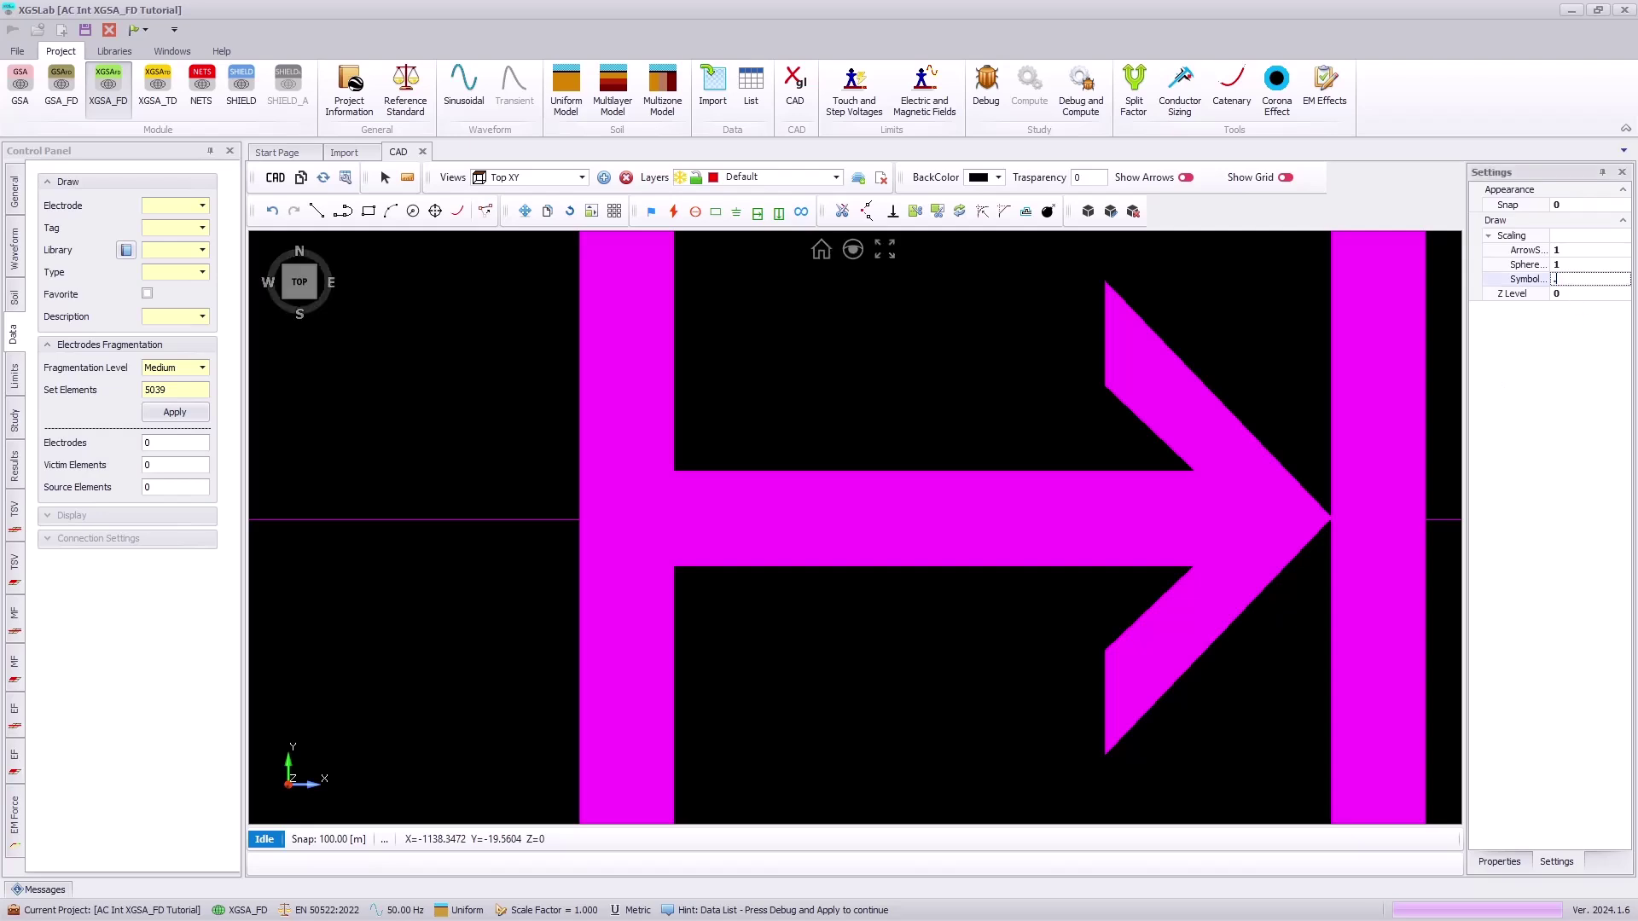
{"action": "key", "text": "Return"}
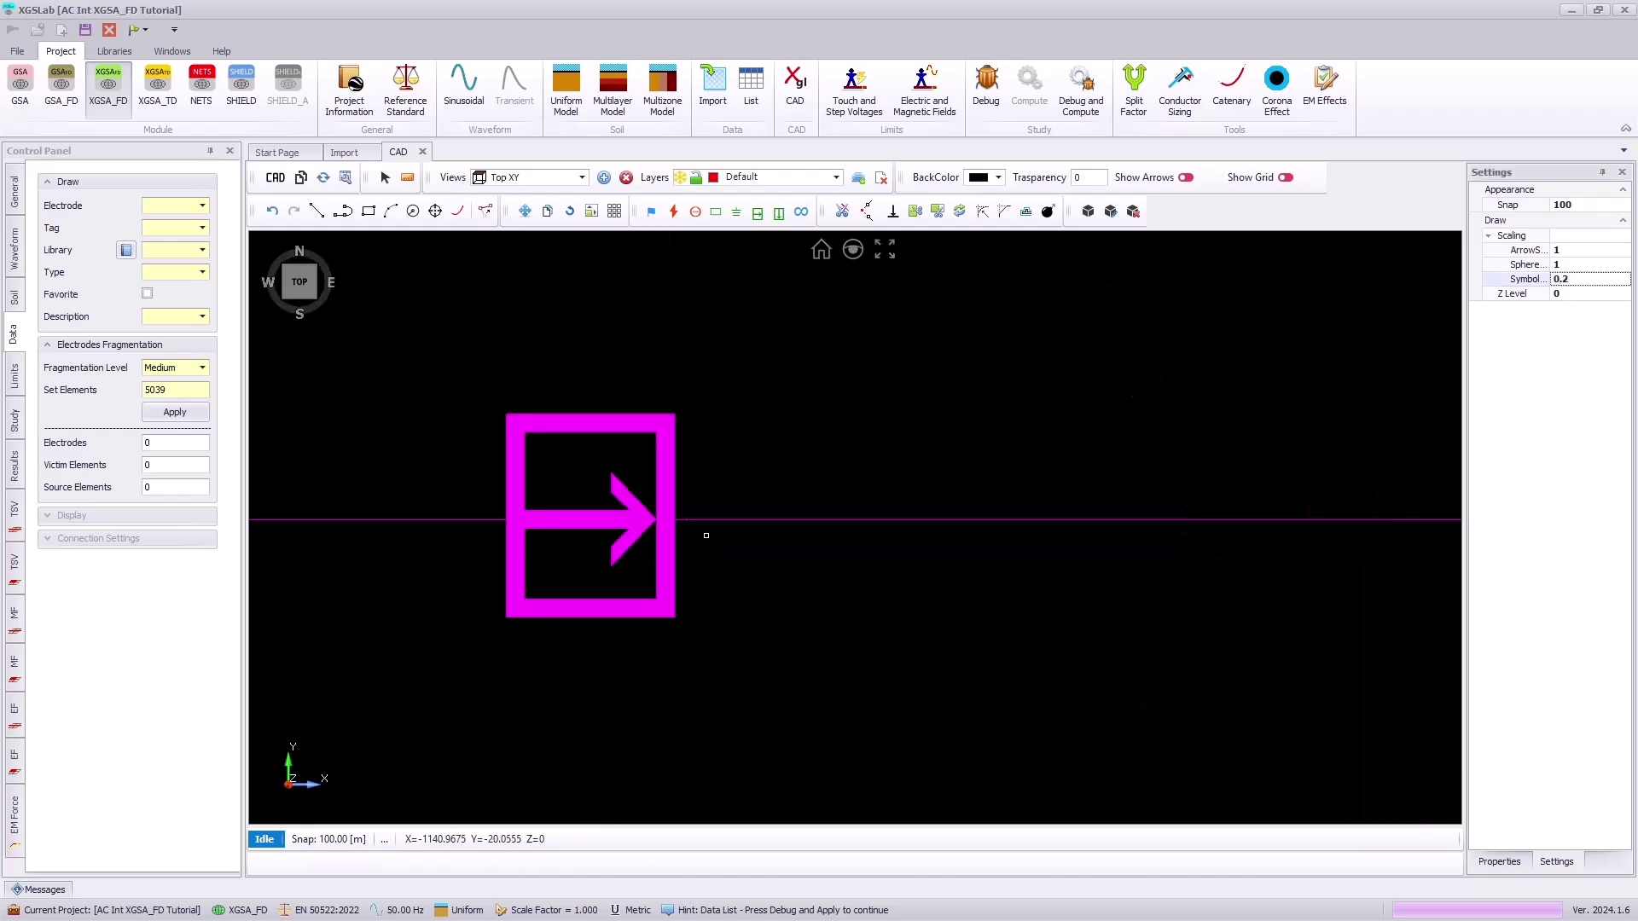
{"action": "left_click", "coordinate": [780, 213]}
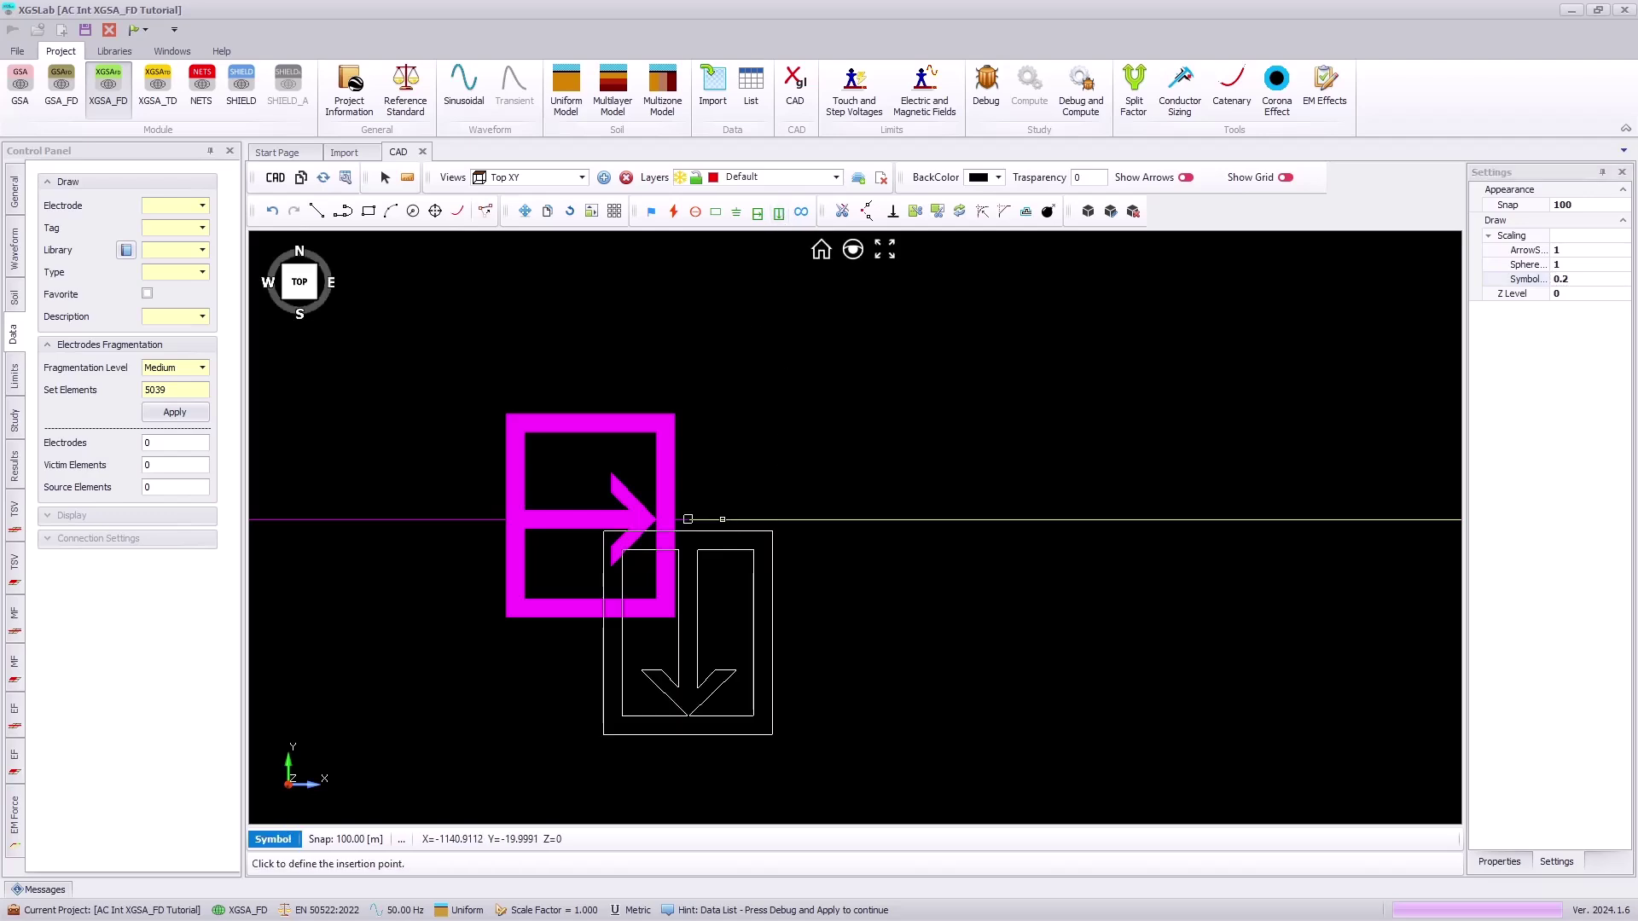
{"action": "left_click", "coordinate": [687, 518]}
Name the transverse SPD JointA-right, set its threshold to 70 V and its triggered impedance to 10 Ω, and apply.
{"action": "type", "text": "Joint"}
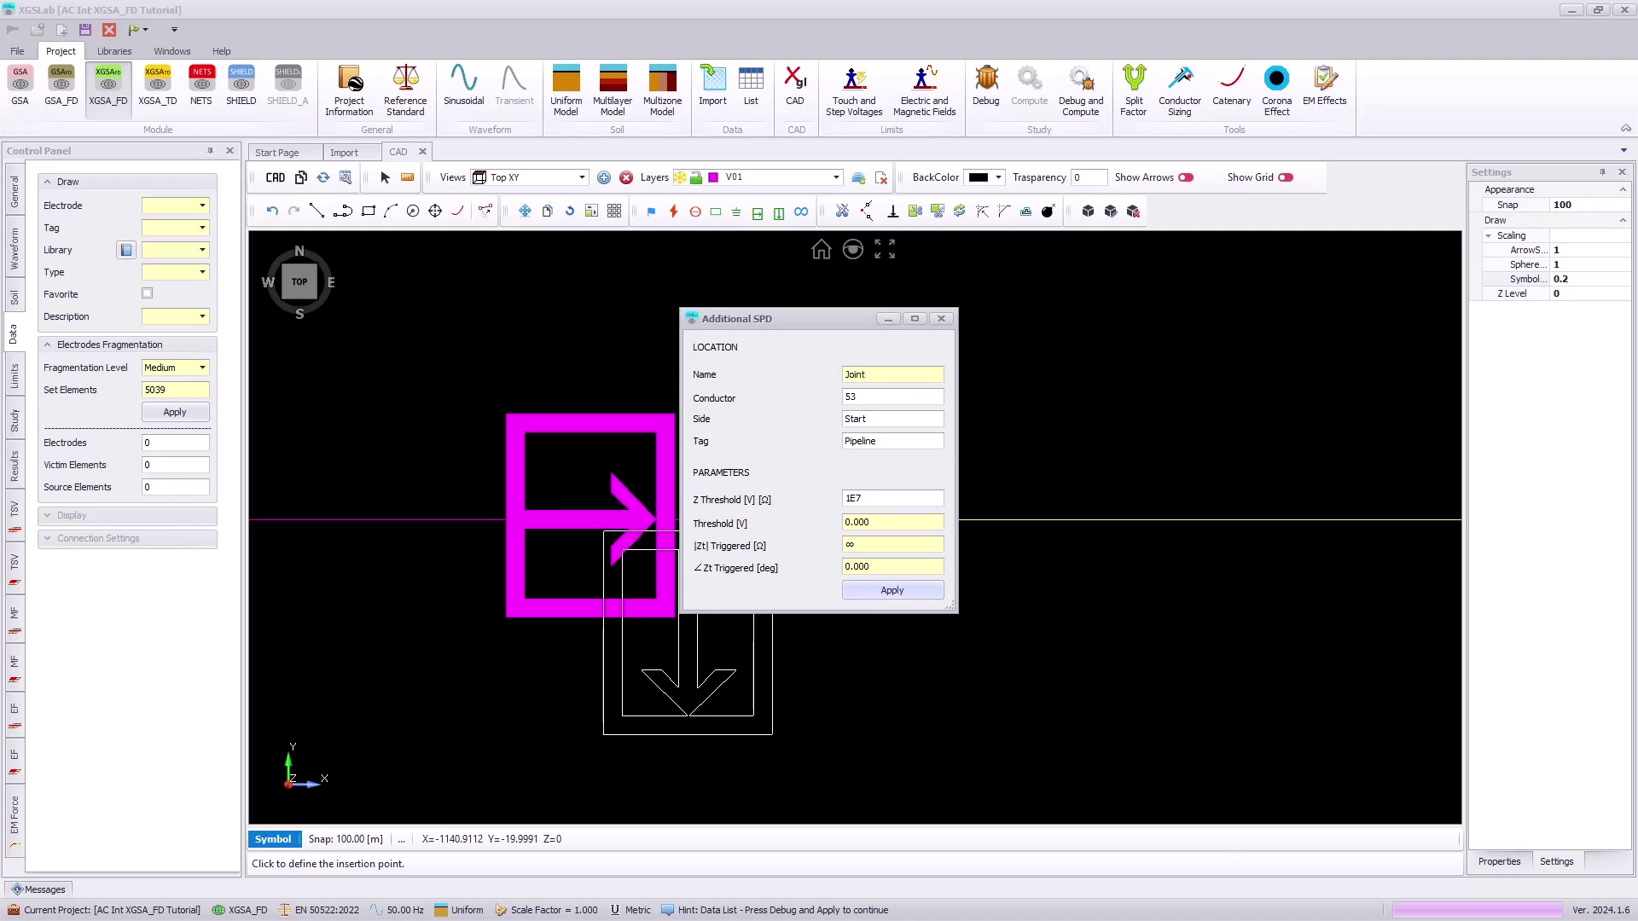
{"action": "type", "text": "A-right"}
{"action": "double_click", "coordinate": [884, 521]}
{"action": "type", "text": "70"}
{"action": "double_click", "coordinate": [912, 546]}
{"action": "type", "text": "10"}
{"action": "left_click", "coordinate": [889, 592]}
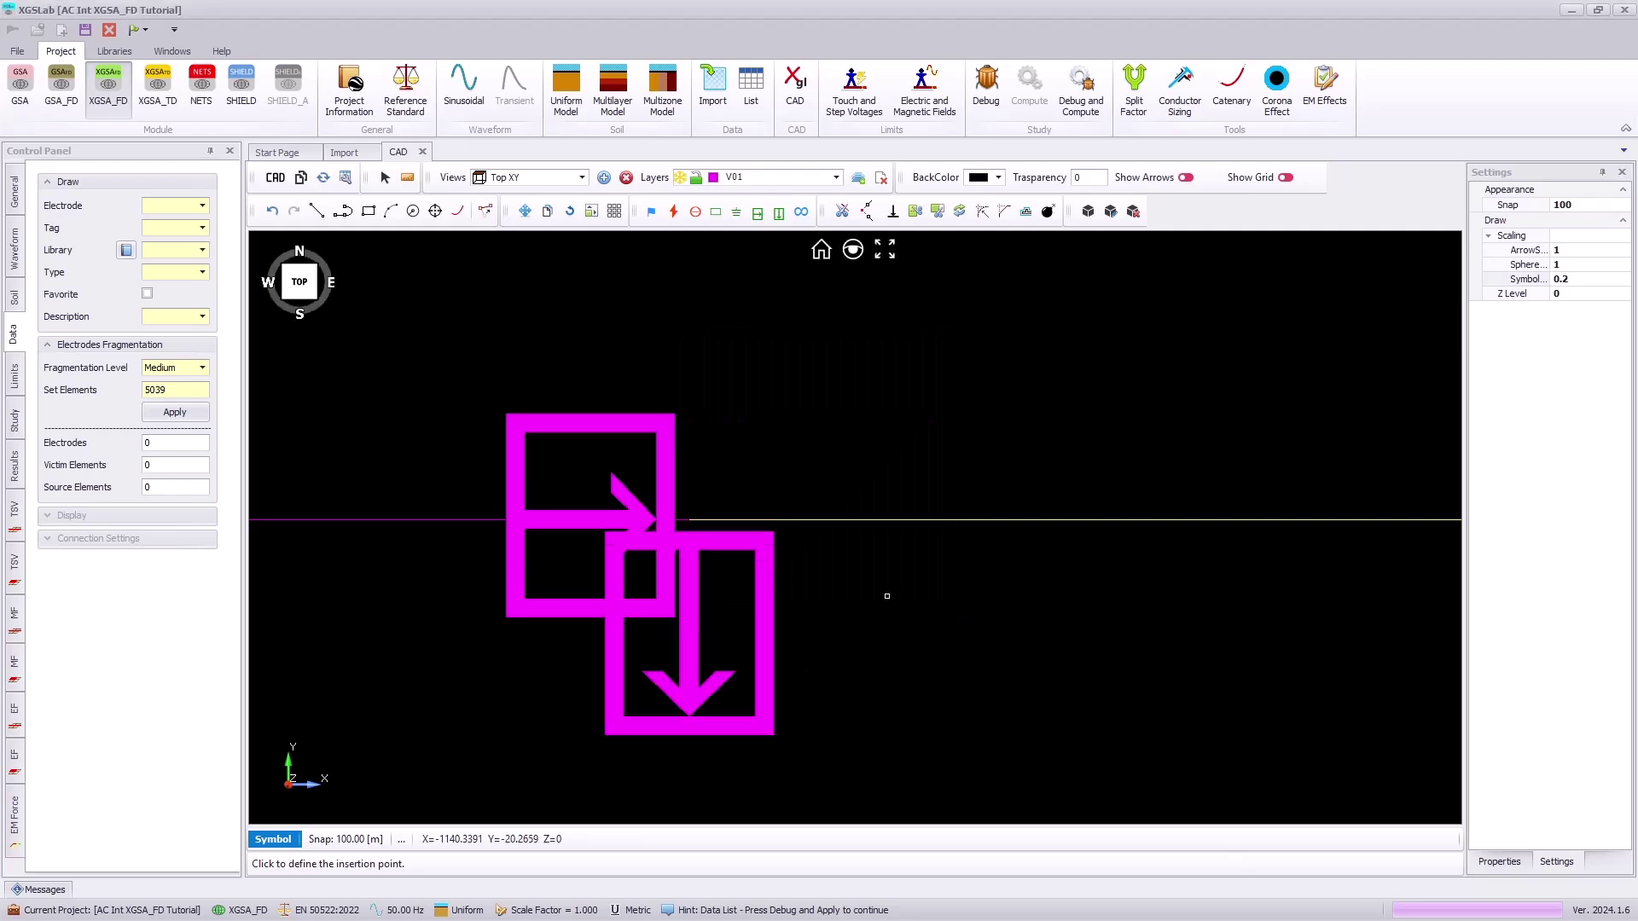
Add a transverse SPD named JointA-Left on the pipeline just west of JointA, with a 70 V threshold and 10 Ω triggered impedance.
{"action": "left_click", "coordinate": [486, 519]}
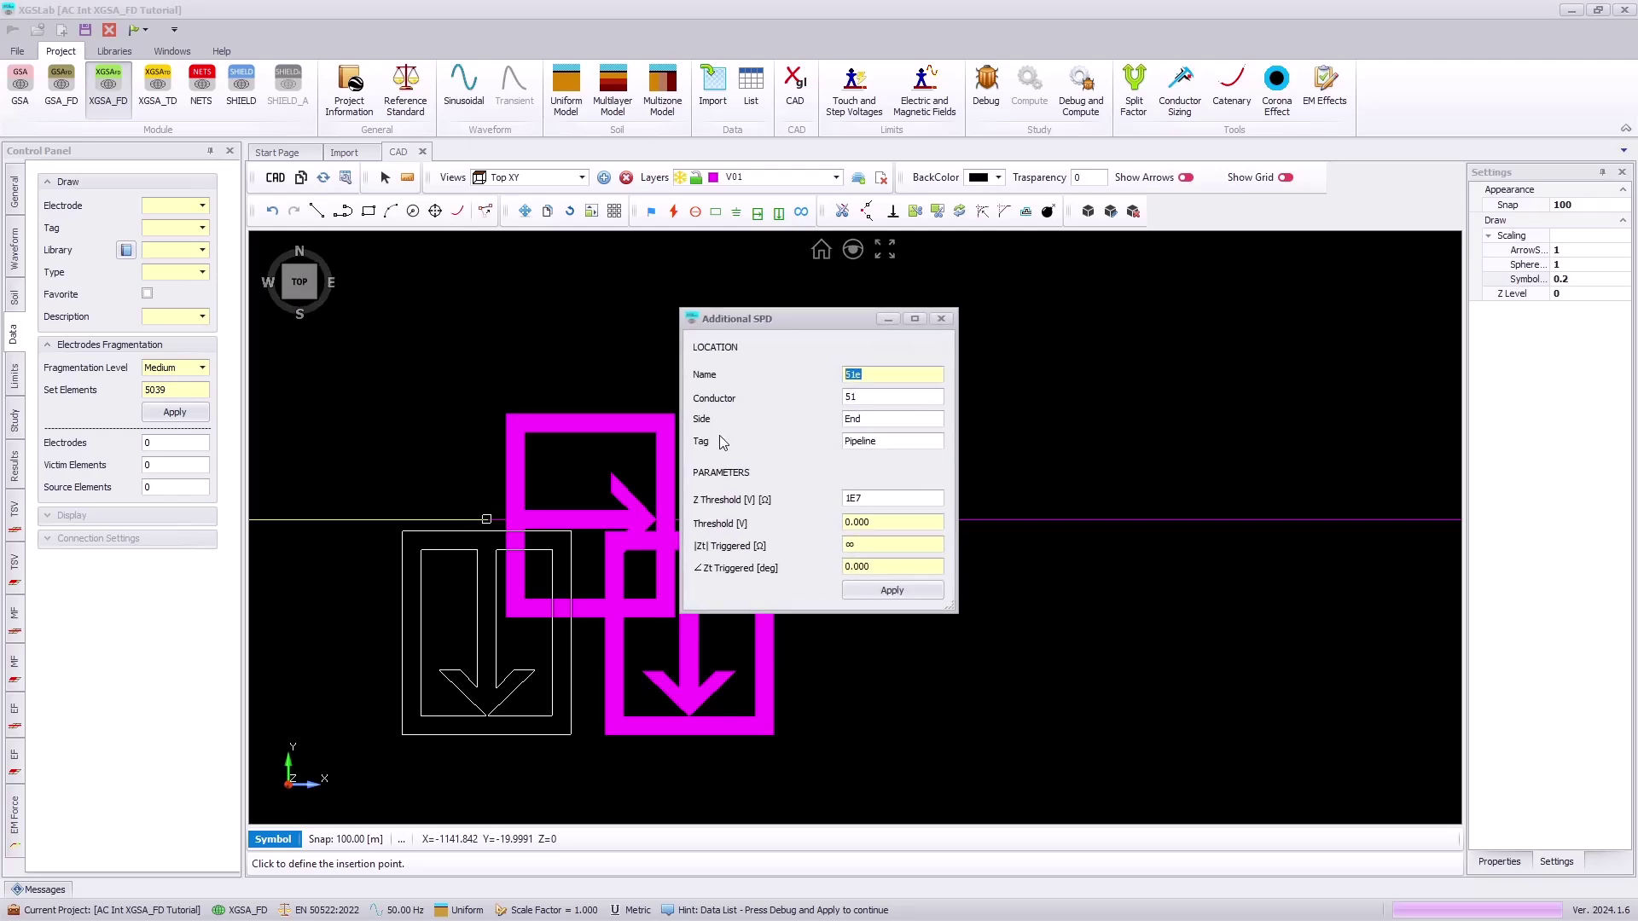
{"action": "type", "text": "Join"}
{"action": "left_click", "coordinate": [884, 524]}
{"action": "type", "text": "70"}
{"action": "left_click", "coordinate": [892, 547]}
{"action": "left_click", "coordinate": [904, 593]}
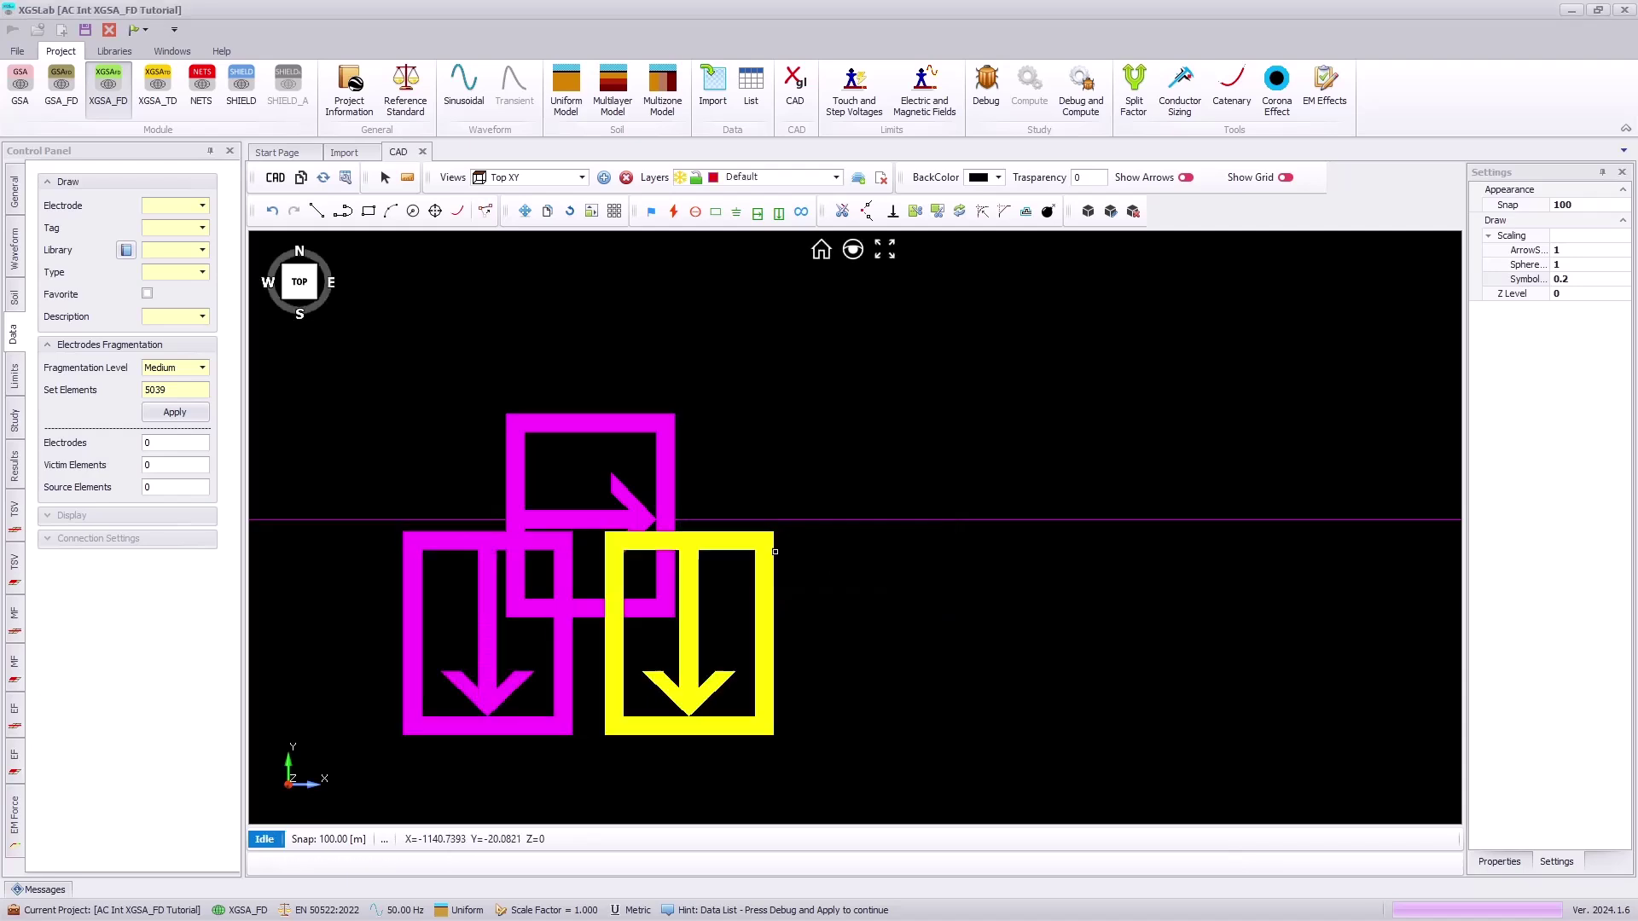
Insert a longitudinal SPD on the short conductor of the pipeline's southeastern diagonal section, at about X = 1781, Y = -465.
{"action": "scroll", "coordinate": [598, 521], "scroll_direction": "down", "scroll_amount": 6}
{"action": "scroll", "coordinate": [598, 521], "scroll_direction": "up", "scroll_amount": 6}
{"action": "scroll", "coordinate": [640, 564], "scroll_direction": "down", "scroll_amount": 3}
{"action": "scroll", "coordinate": [1223, 630], "scroll_direction": "up", "scroll_amount": 6}
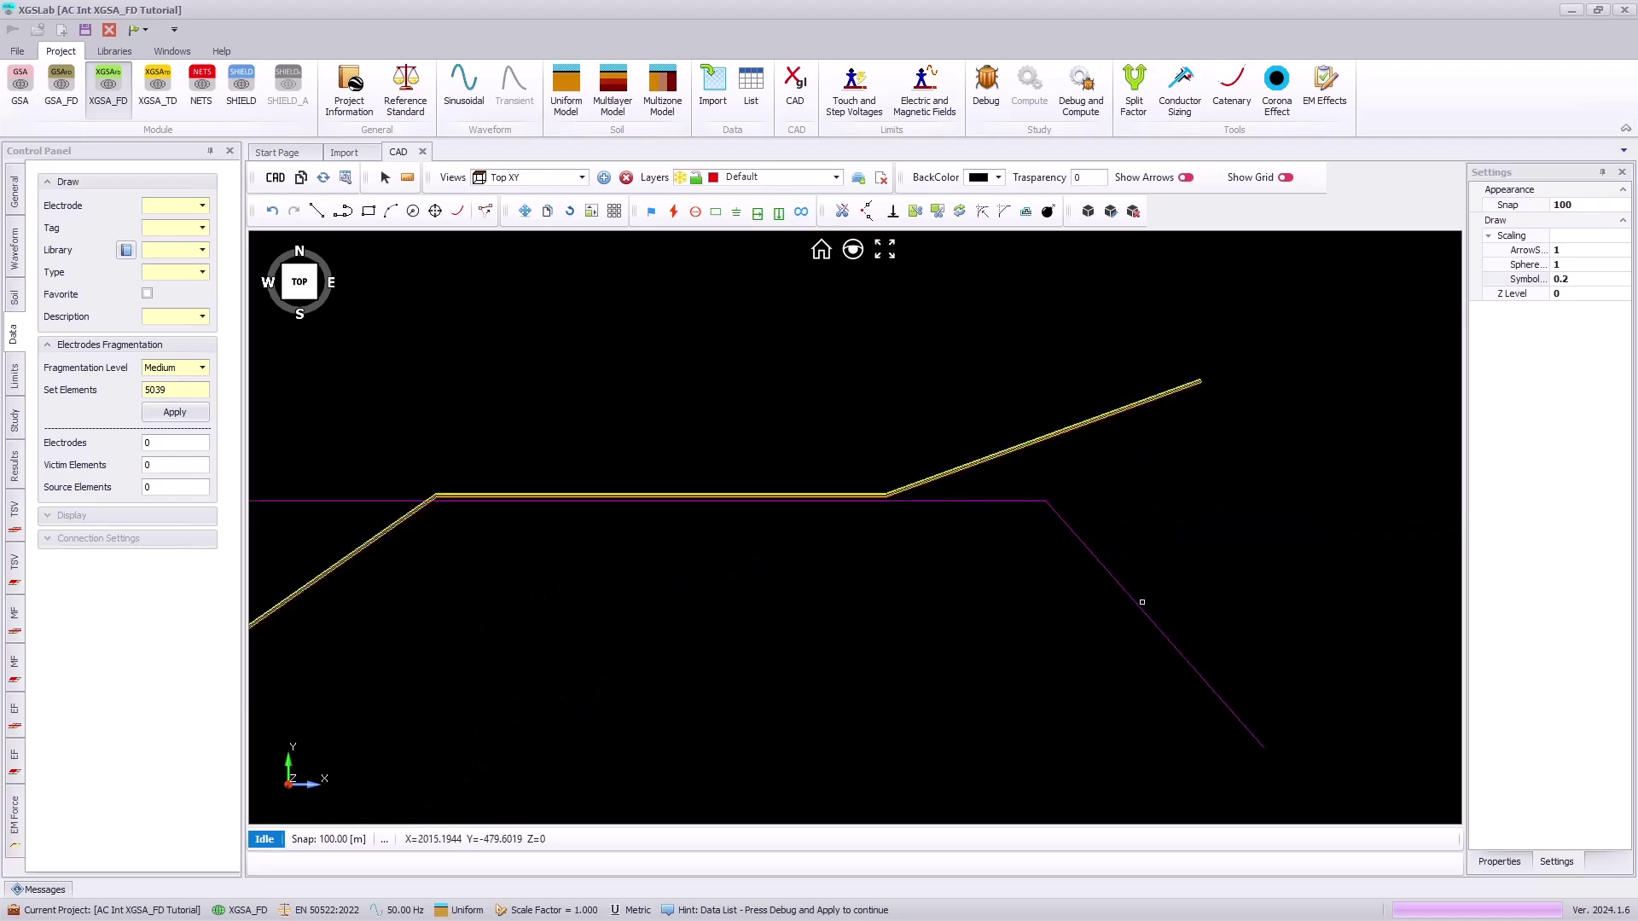
{"action": "left_click_drag", "start_coordinate": [1180, 645], "coordinate": [998, 575]}
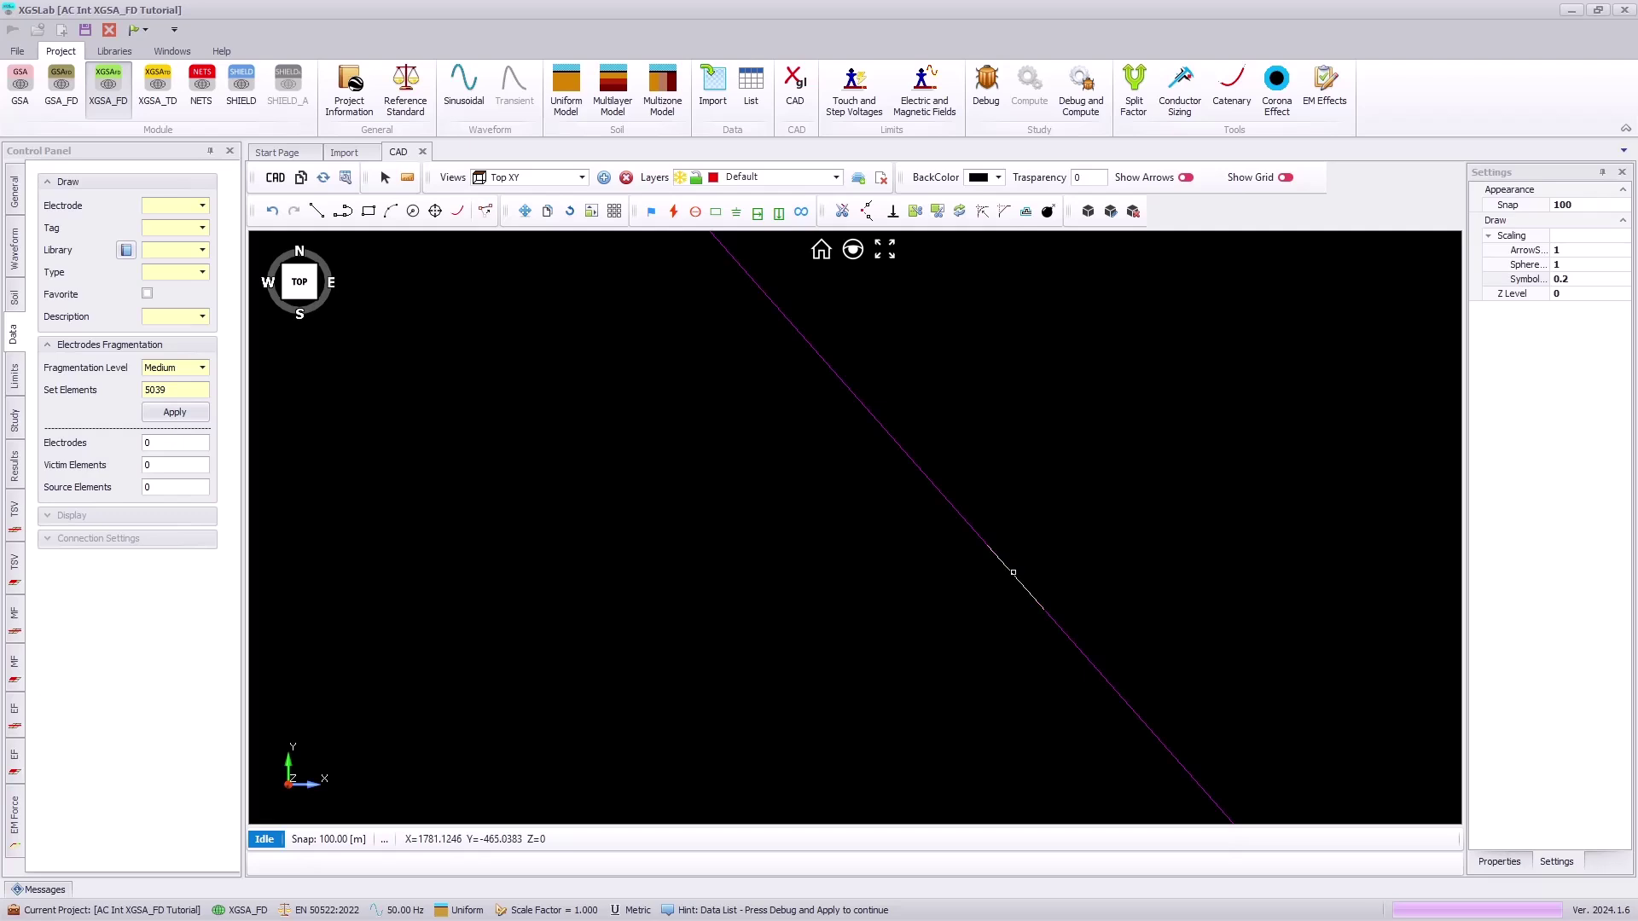
{"action": "left_click", "coordinate": [758, 212]}
{"action": "left_click", "coordinate": [978, 535]}
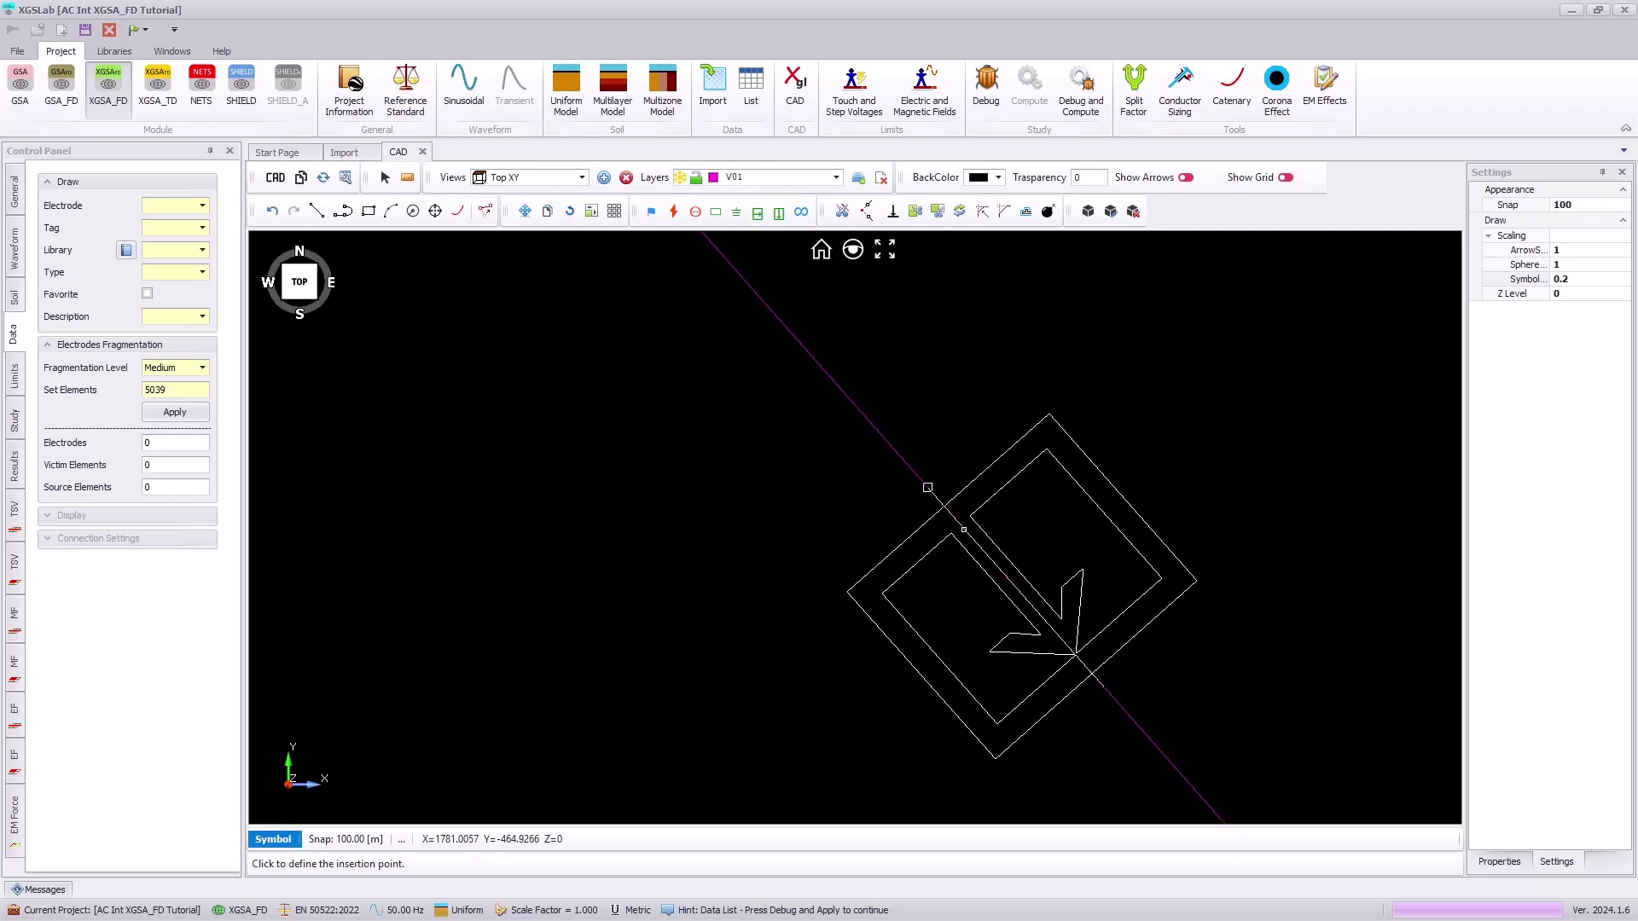
Name the longitudinal SPD JointB, set its threshold to 650 V and its triggered impedance to 0.001 Ω, and apply.
{"action": "type", "text": "JointB"}
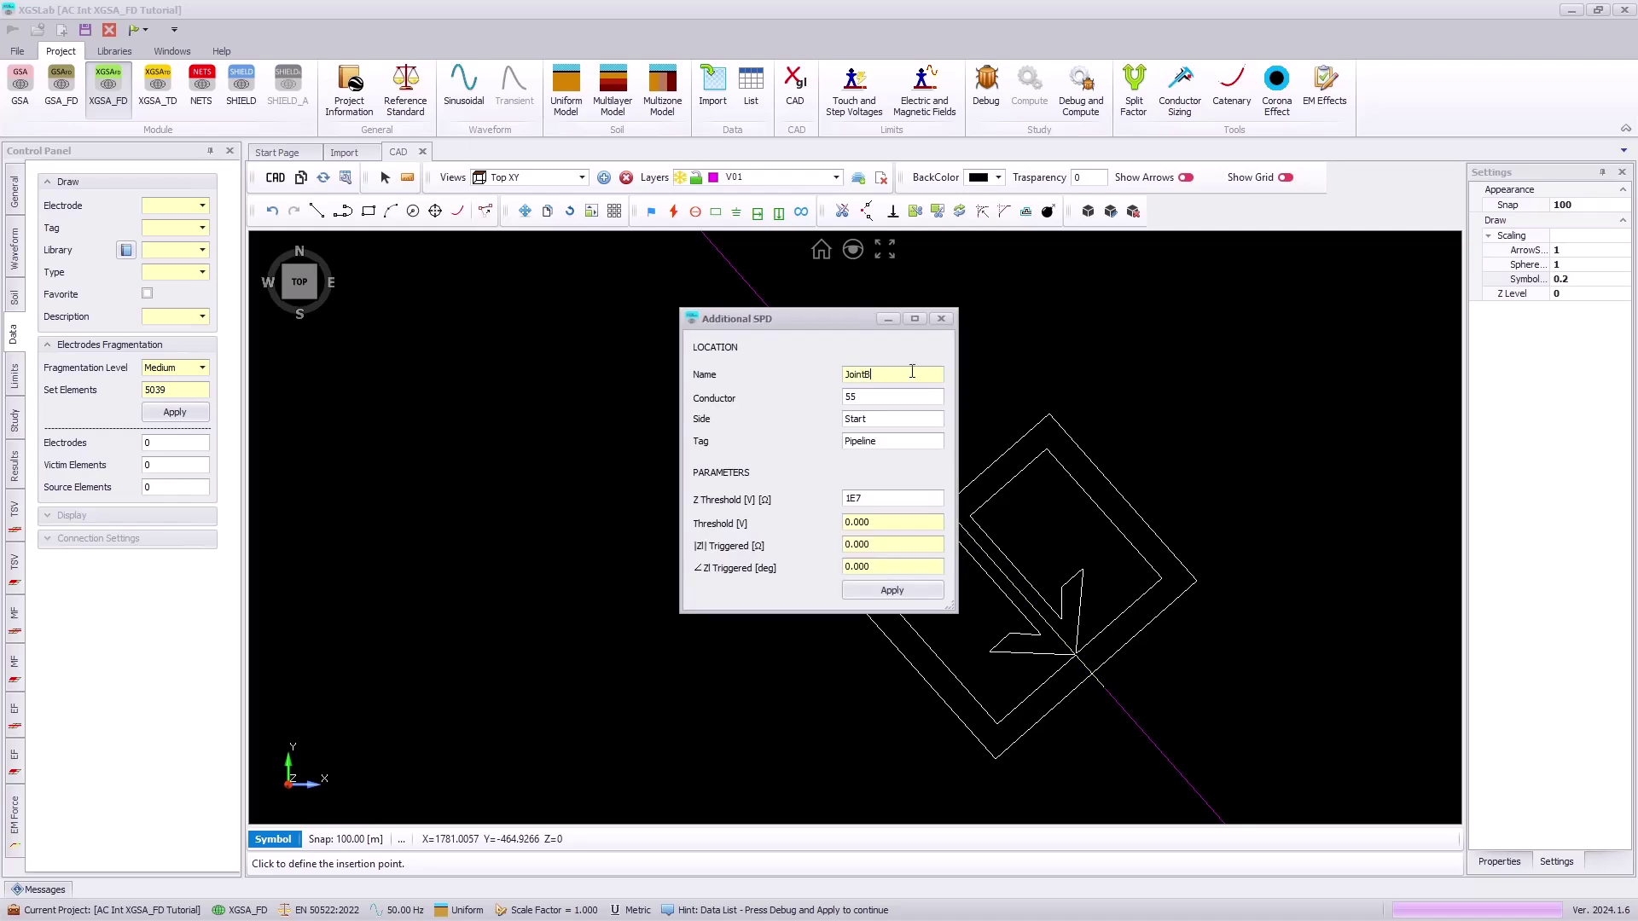
{"action": "left_click", "coordinate": [917, 522]}
{"action": "type", "text": "650"}
{"action": "left_click", "coordinate": [919, 545]}
{"action": "type", "text": ".001"}
{"action": "left_click", "coordinate": [933, 593]}
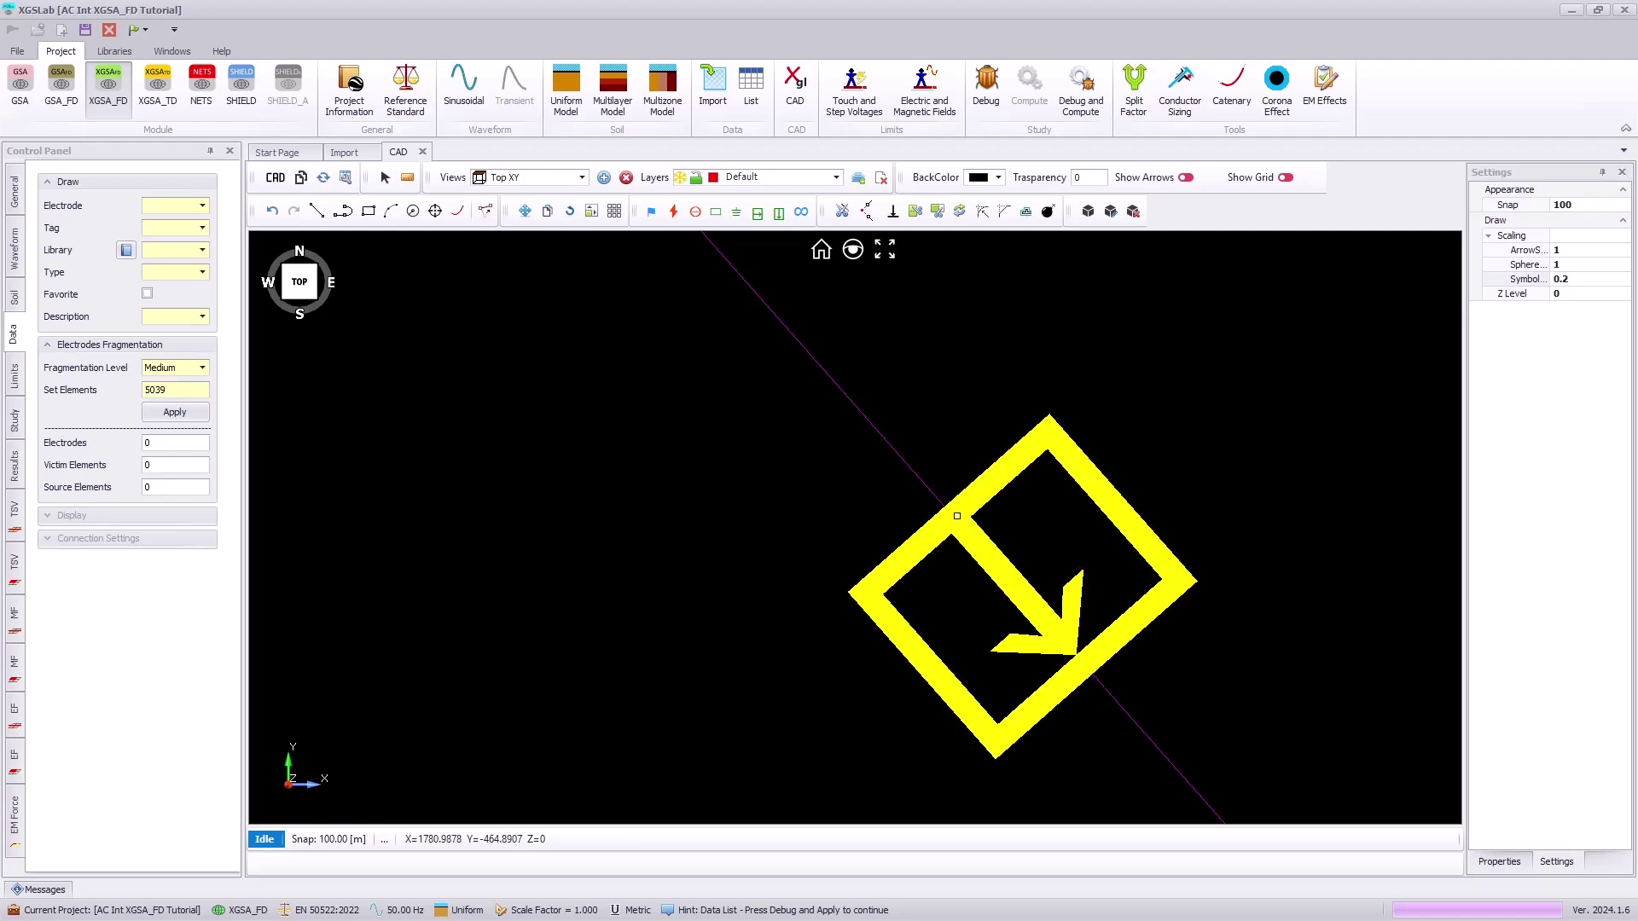
Add a transverse SPD named JointB-up on the pipeline conductor above JointB, with a 70 V threshold and 5 Ω triggered impedance.
{"action": "left_click", "coordinate": [779, 212]}
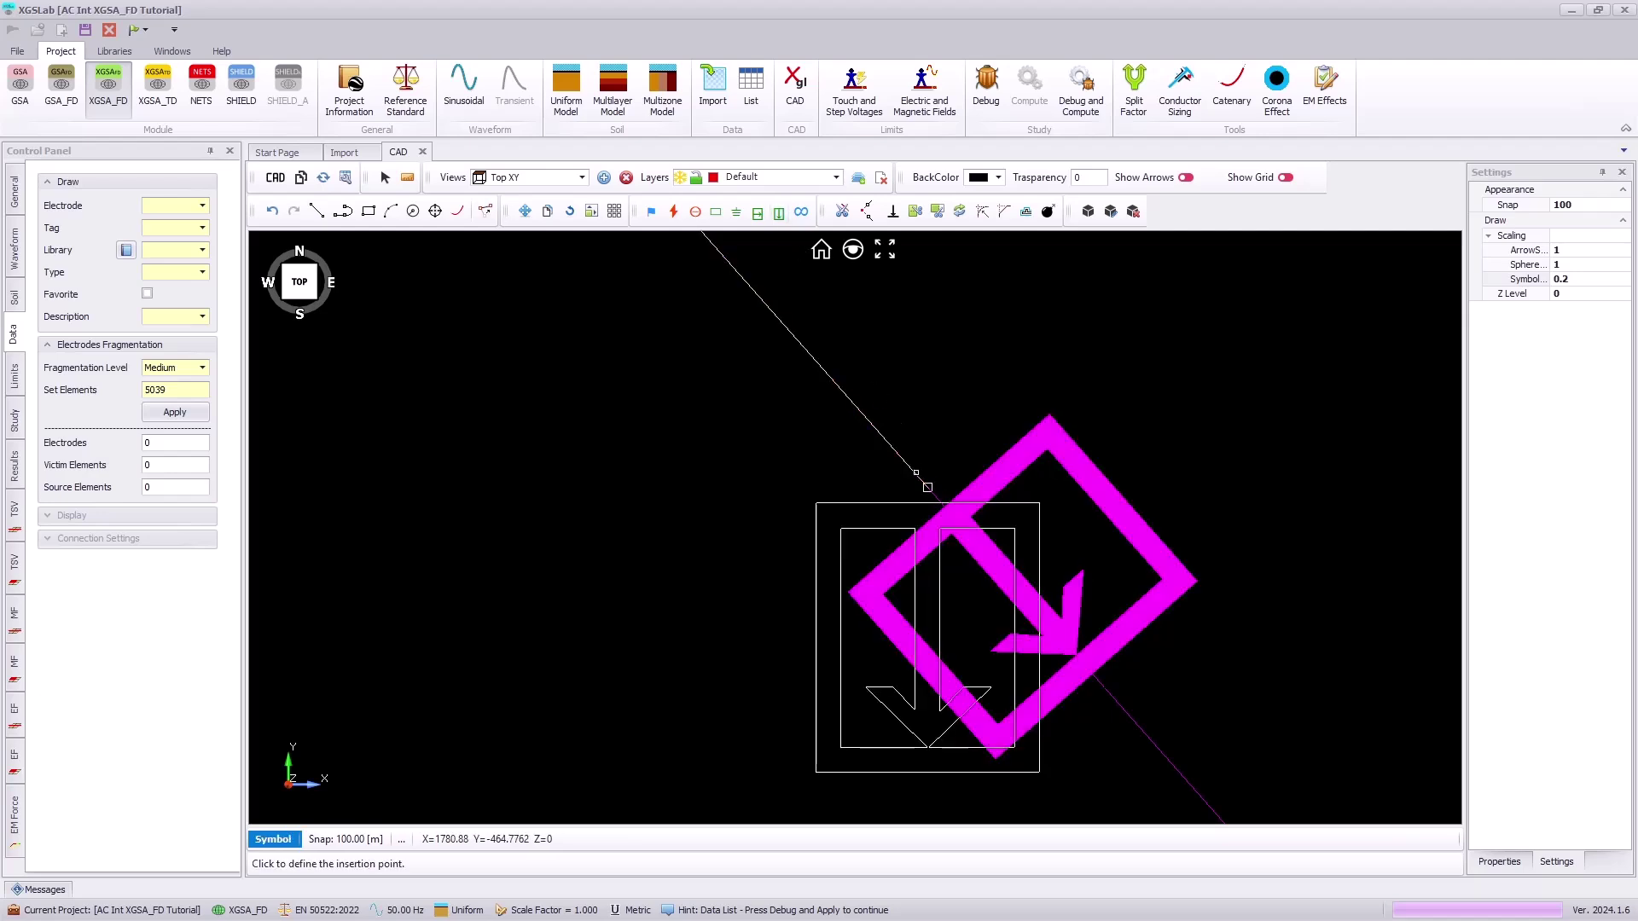
{"action": "left_click", "coordinate": [908, 469]}
{"action": "type", "text": "JointB-up"}
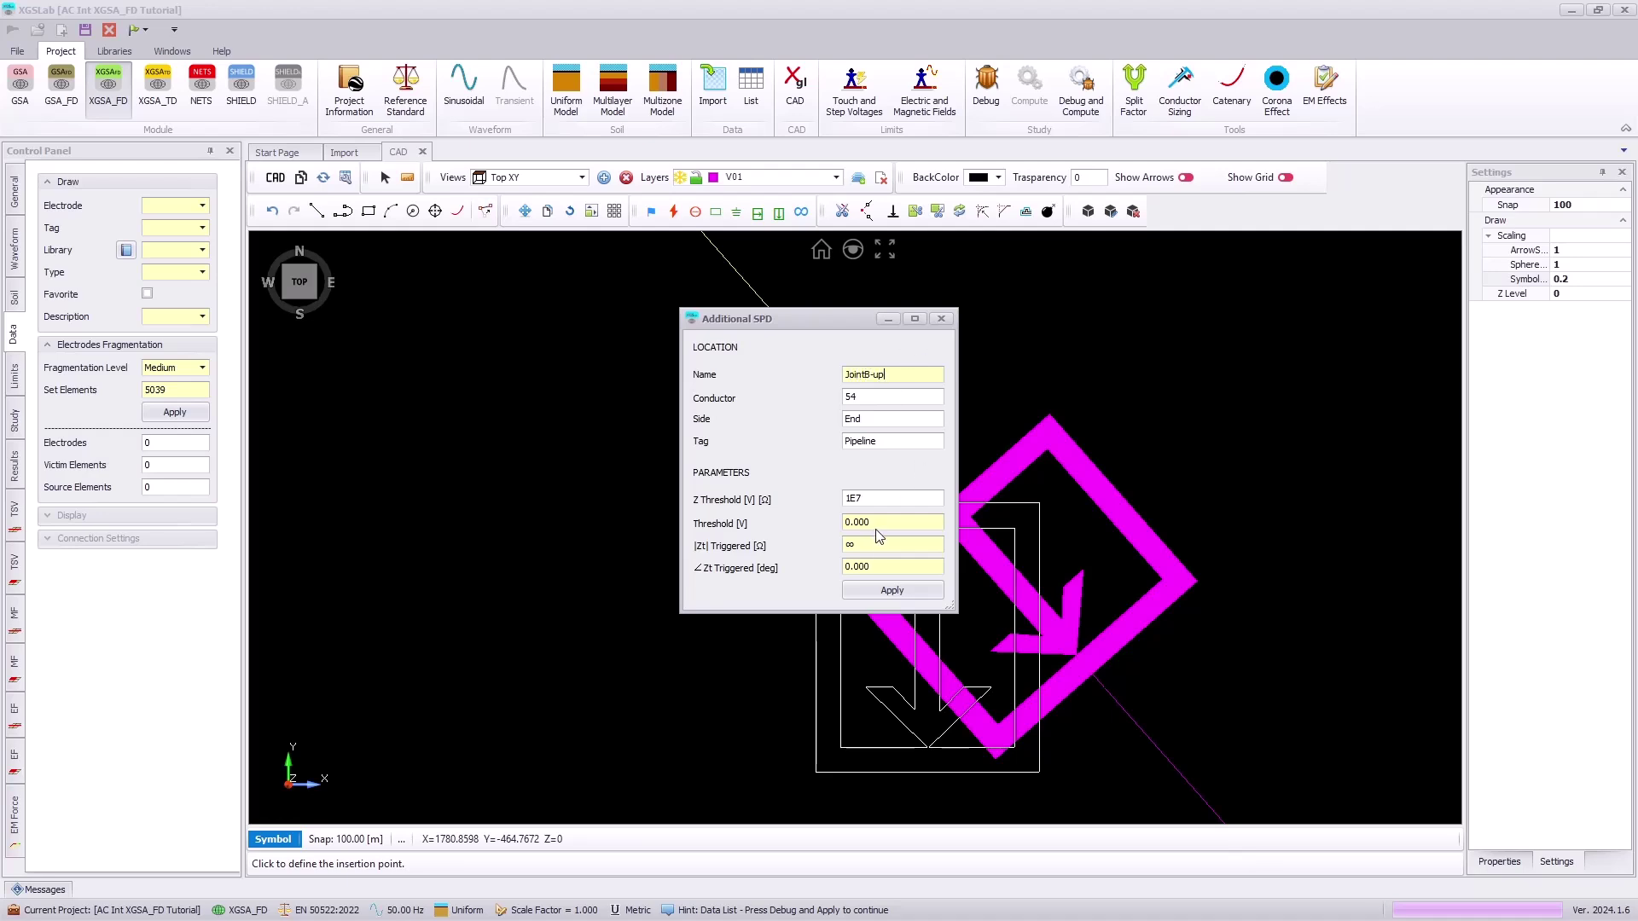
{"action": "left_click", "coordinate": [880, 523]}
{"action": "type", "text": "70"}
{"action": "left_click", "coordinate": [887, 544]}
{"action": "left_click", "coordinate": [891, 588]}
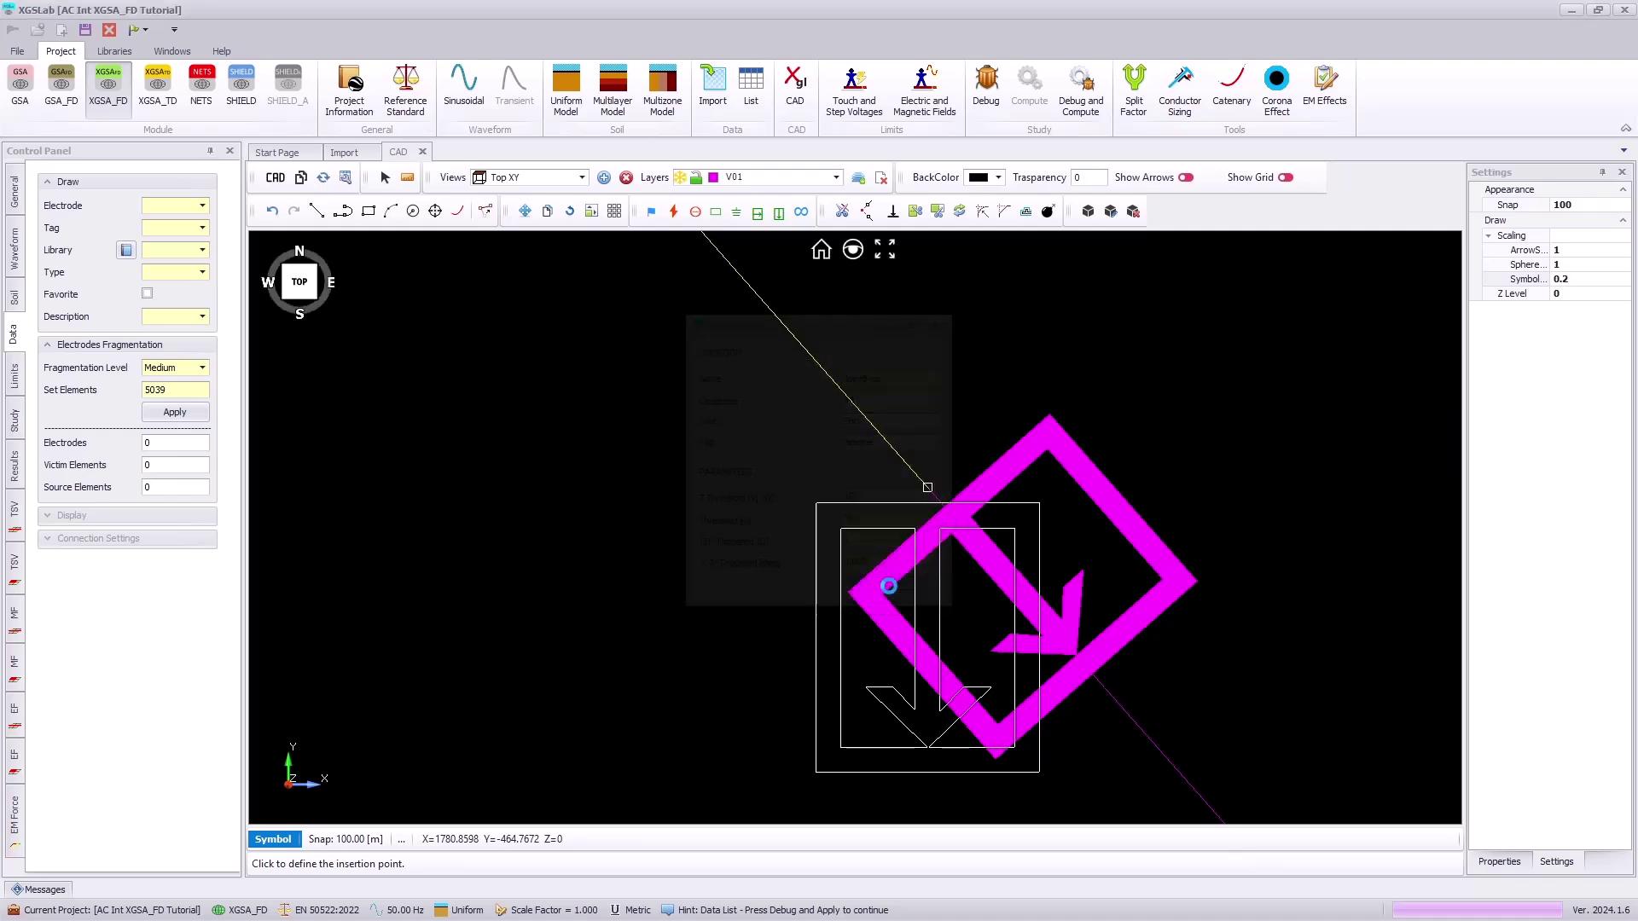
Add a transverse SPD named JointB-down on the pipeline conductor below JointB, with a 70 V threshold and 5 Ω triggered impedance.
{"action": "left_click", "coordinate": [1103, 686]}
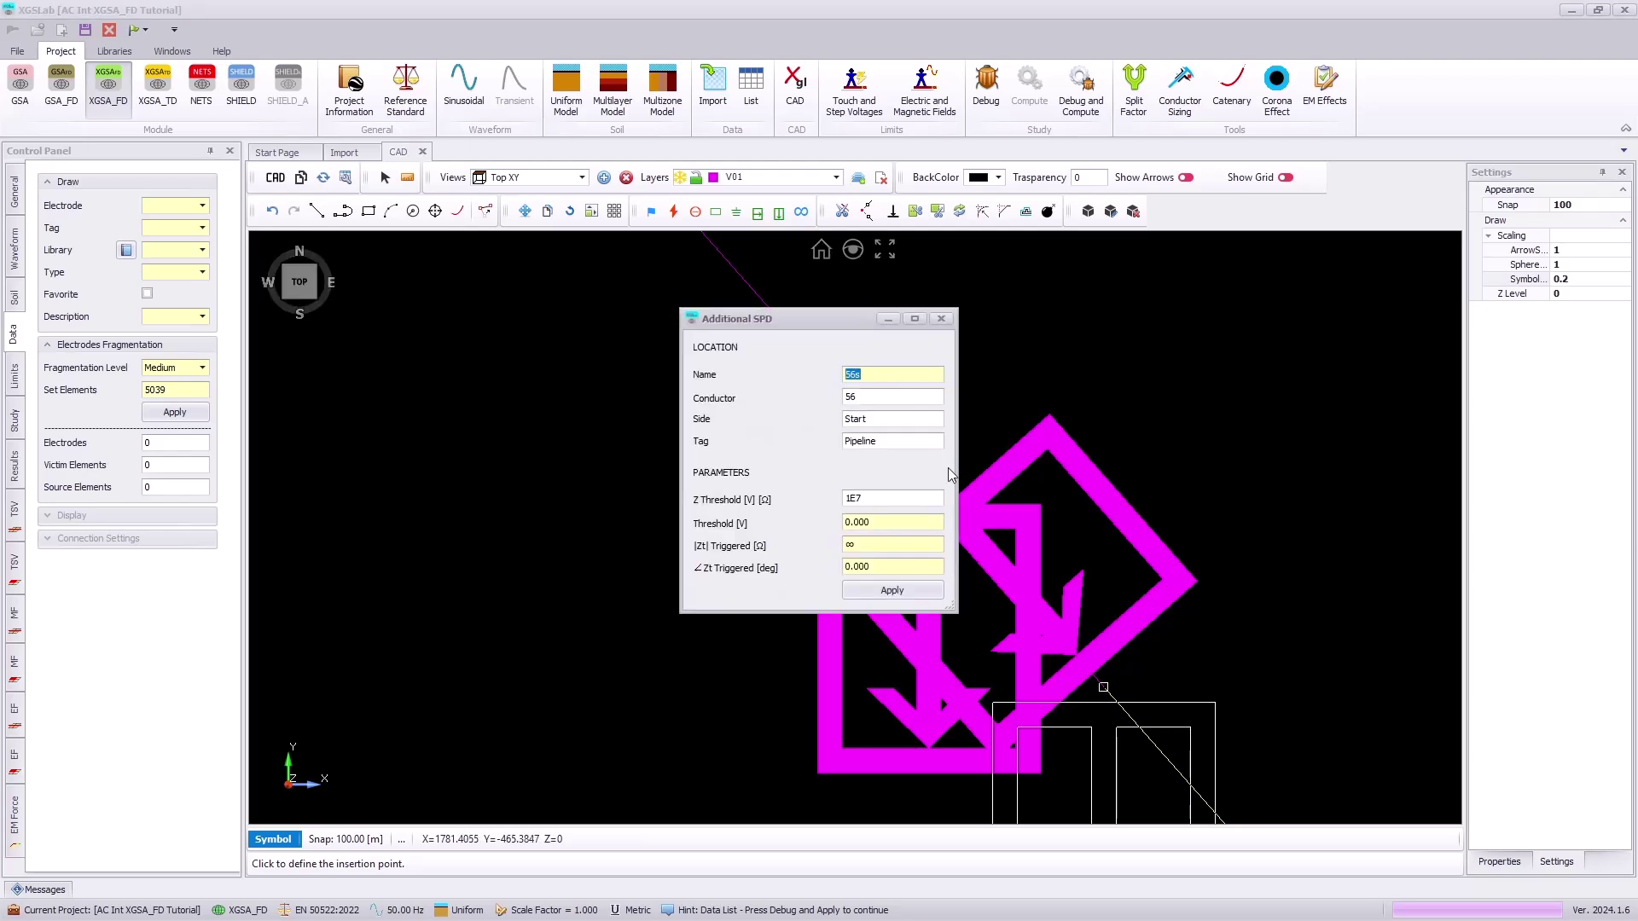
{"action": "type", "text": "JointB-down"}
{"action": "left_click", "coordinate": [898, 518]}
{"action": "type", "text": "70"}
{"action": "left_click", "coordinate": [892, 548]}
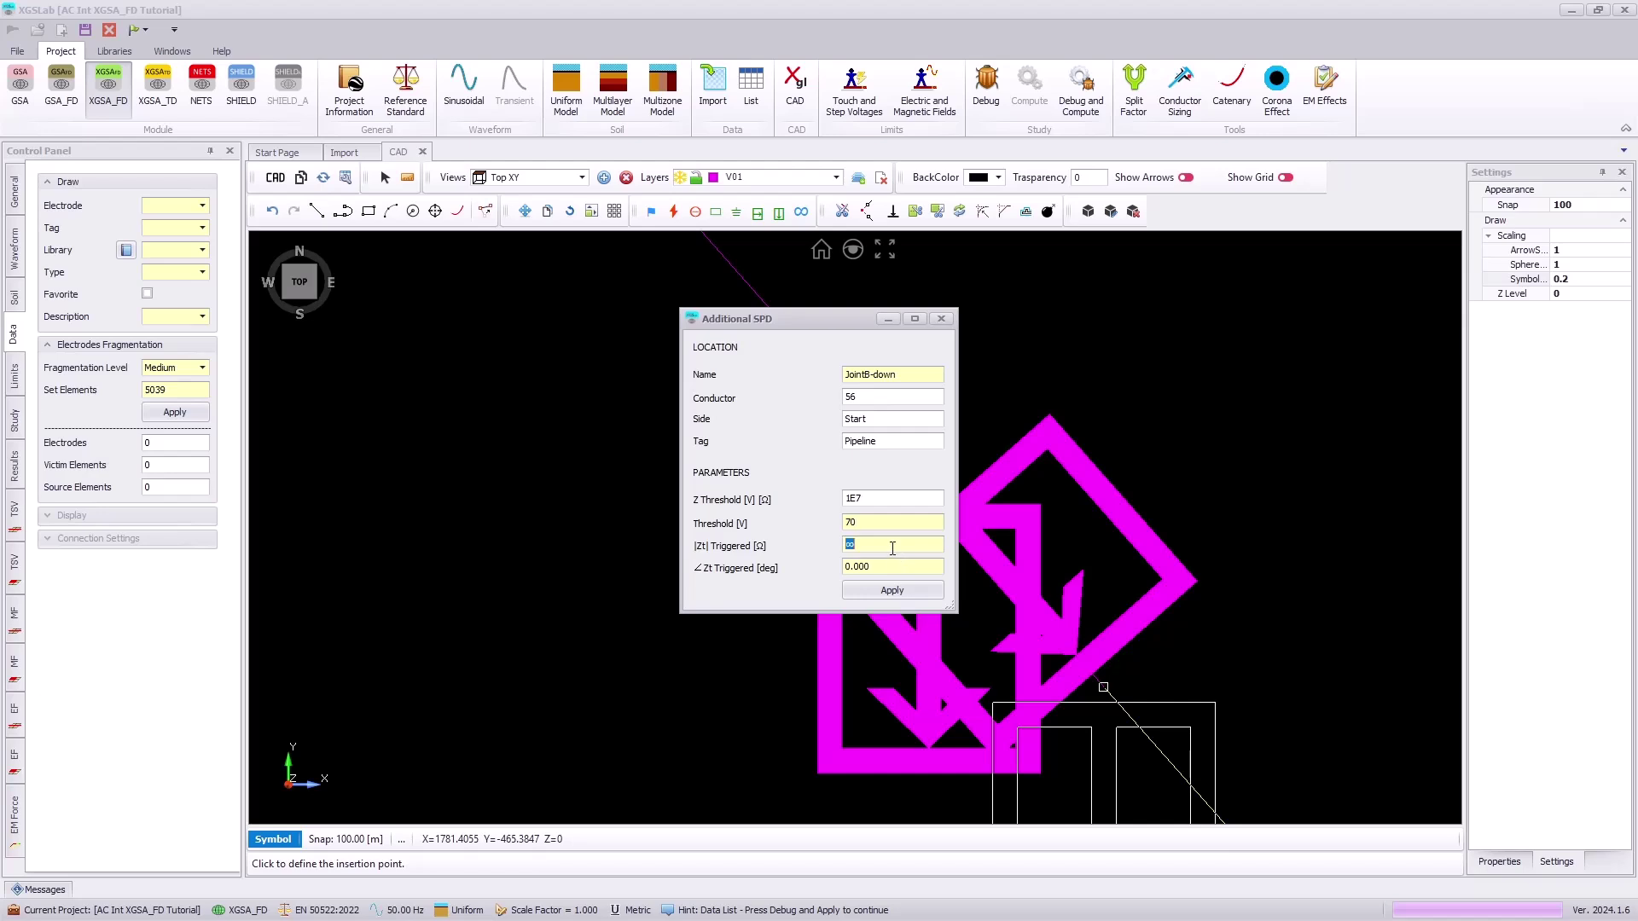
{"action": "left_click", "coordinate": [903, 590]}
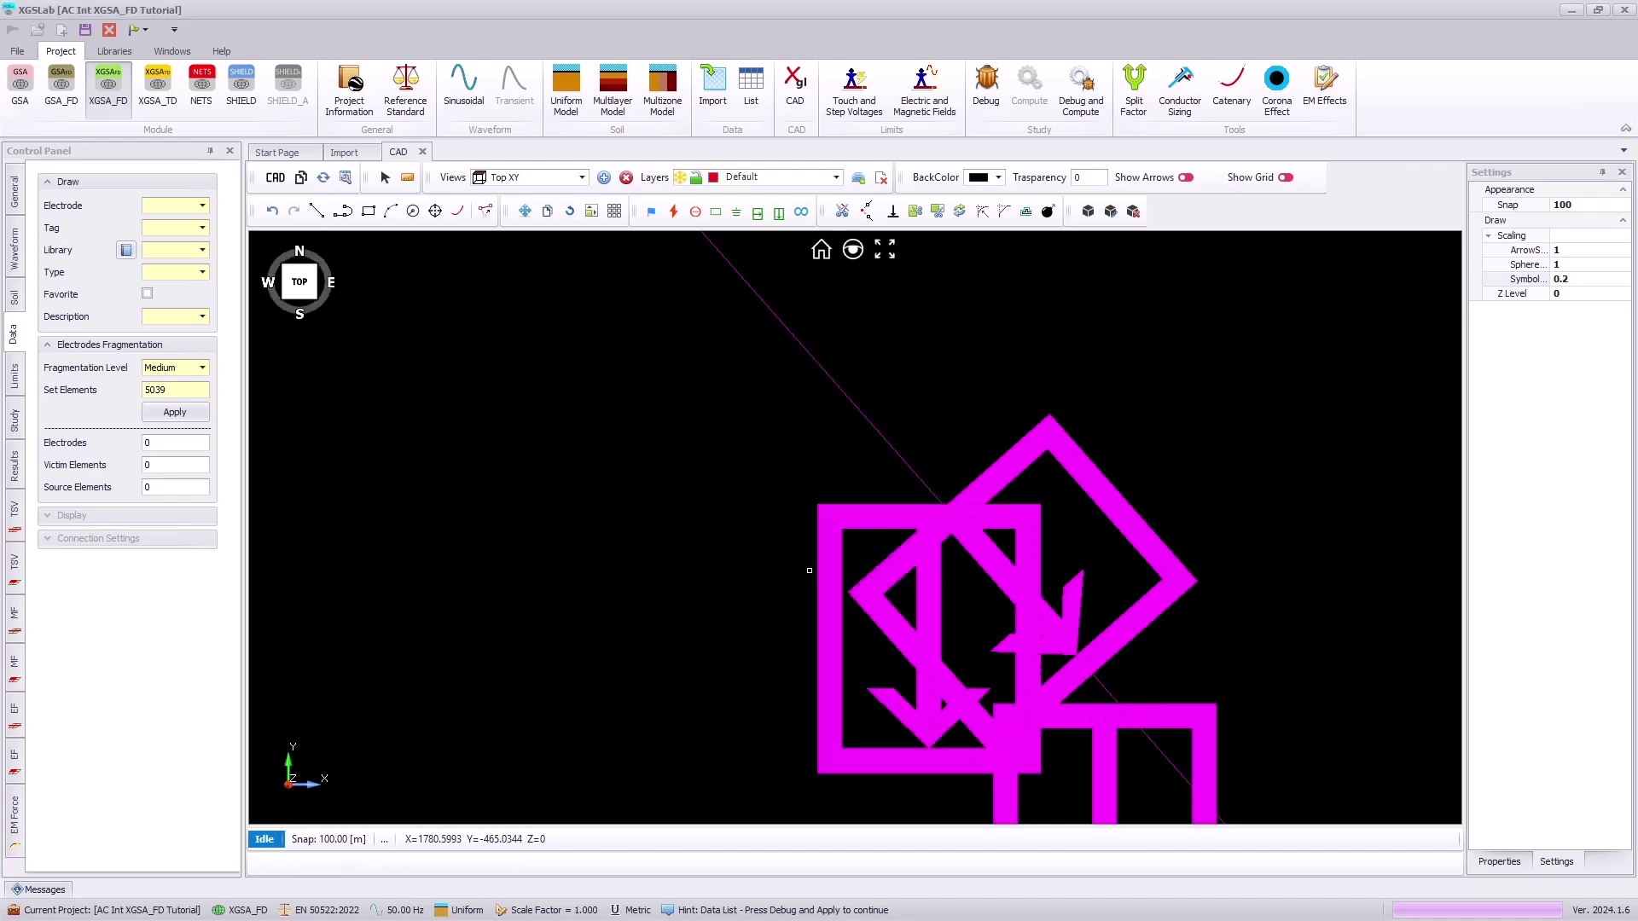
Place an infinite length symbol at the pipeline's southeastern end, at about X = 2174, Y = -909.
{"action": "scroll", "coordinate": [748, 586], "scroll_direction": "down", "scroll_amount": 6}
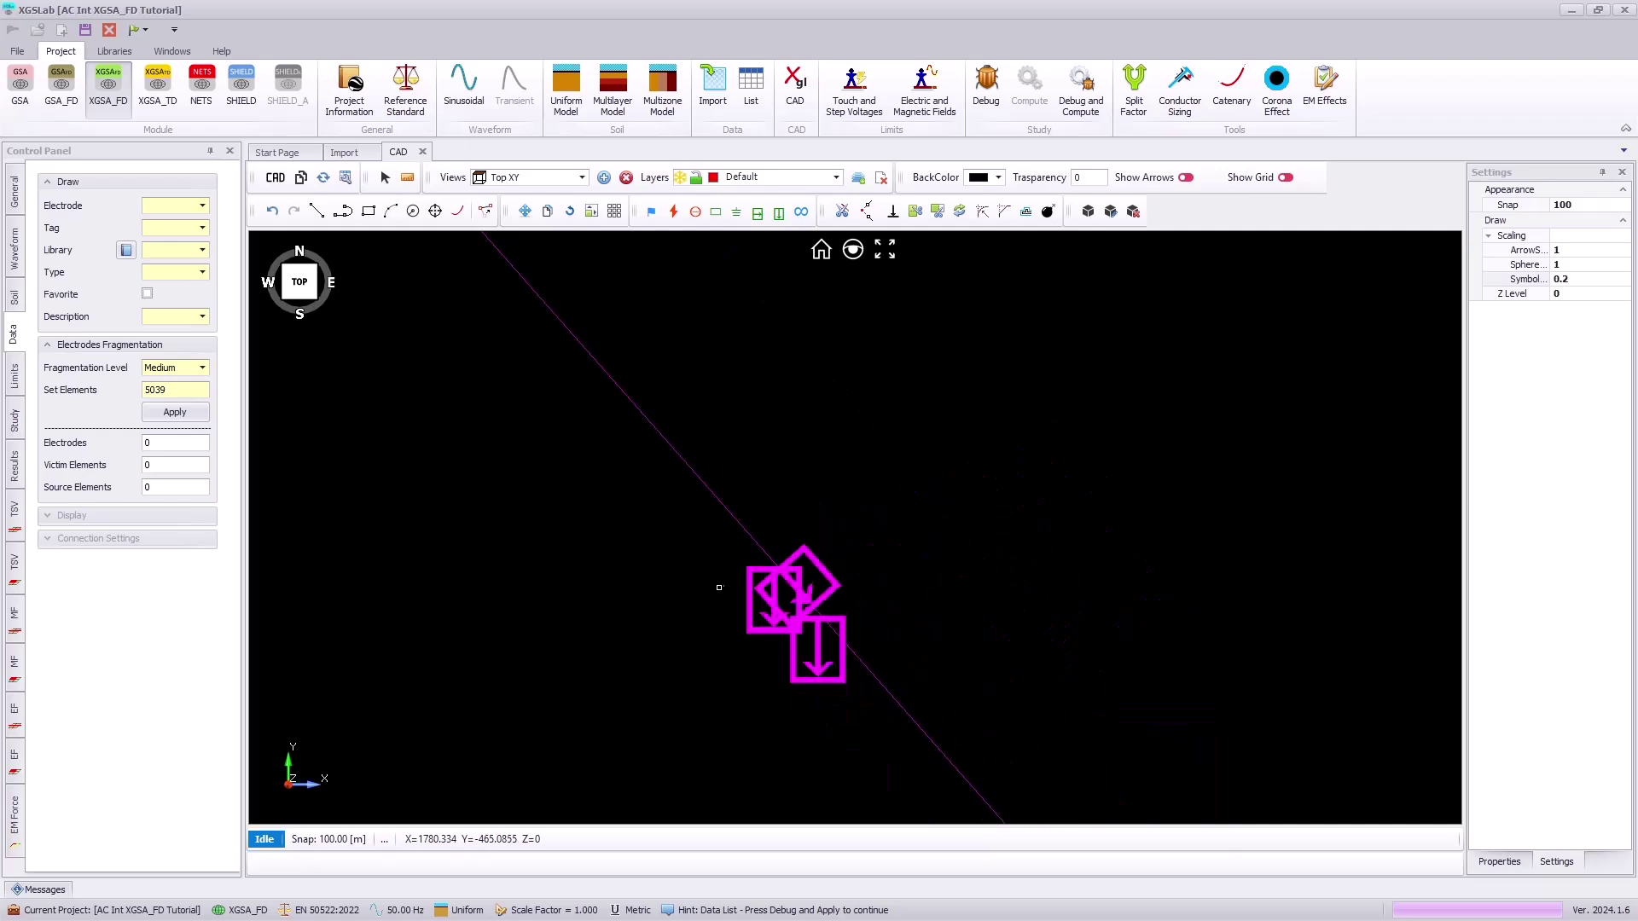
{"action": "scroll", "coordinate": [702, 628], "scroll_direction": "down", "scroll_amount": 4}
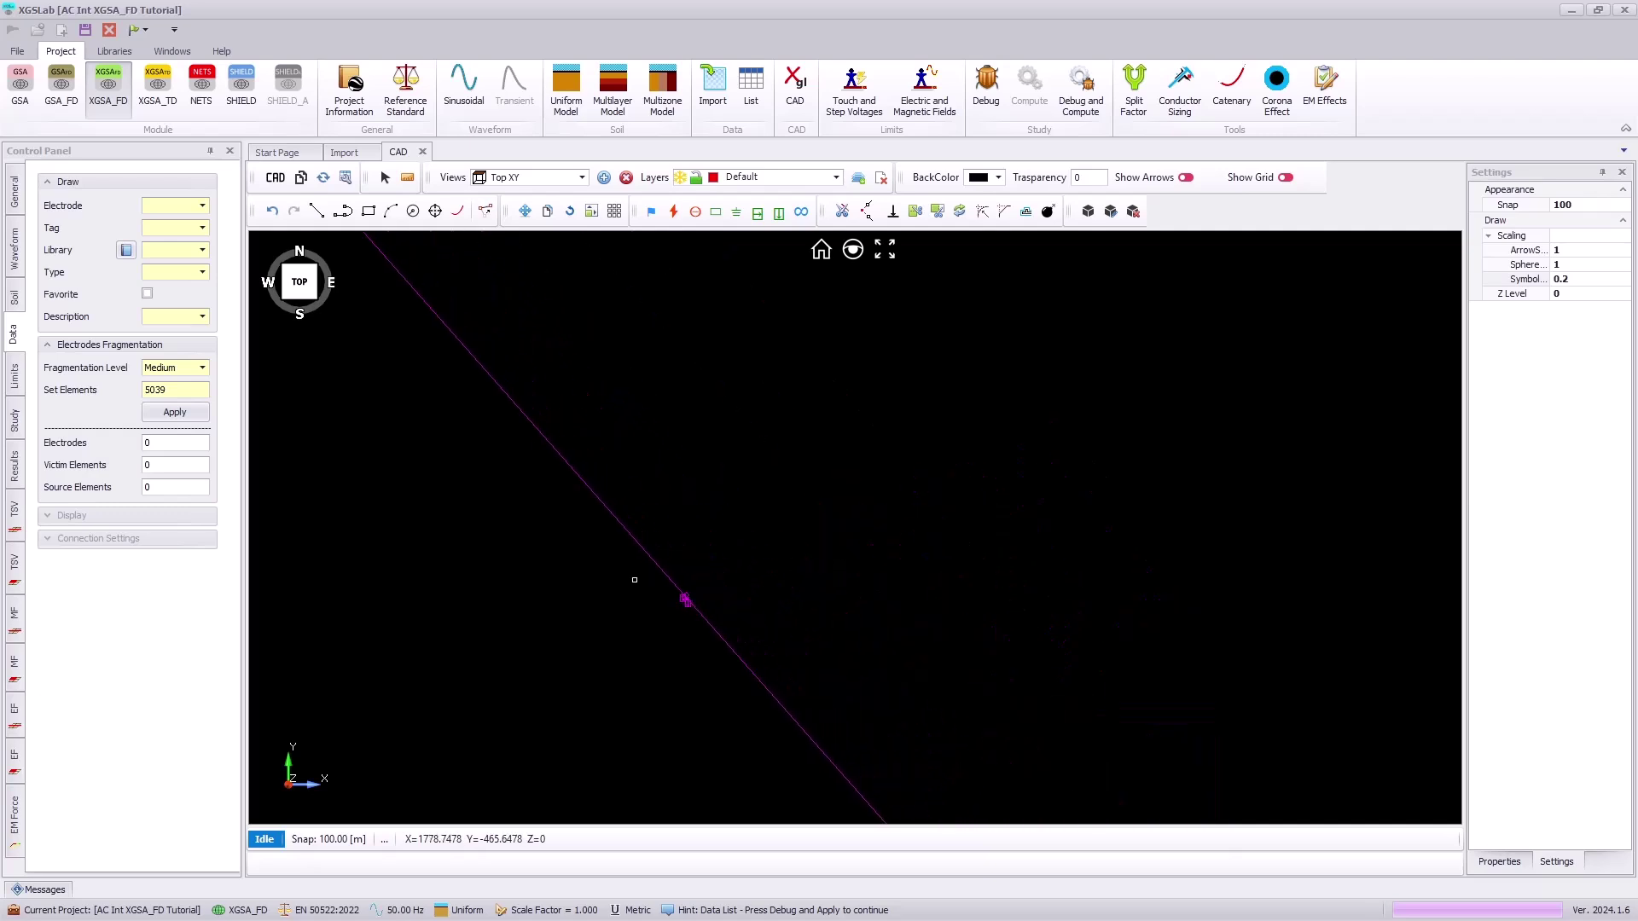
{"action": "scroll", "coordinate": [651, 555], "scroll_direction": "down", "scroll_amount": 1}
{"action": "scroll", "coordinate": [636, 537], "scroll_direction": "down", "scroll_amount": 2}
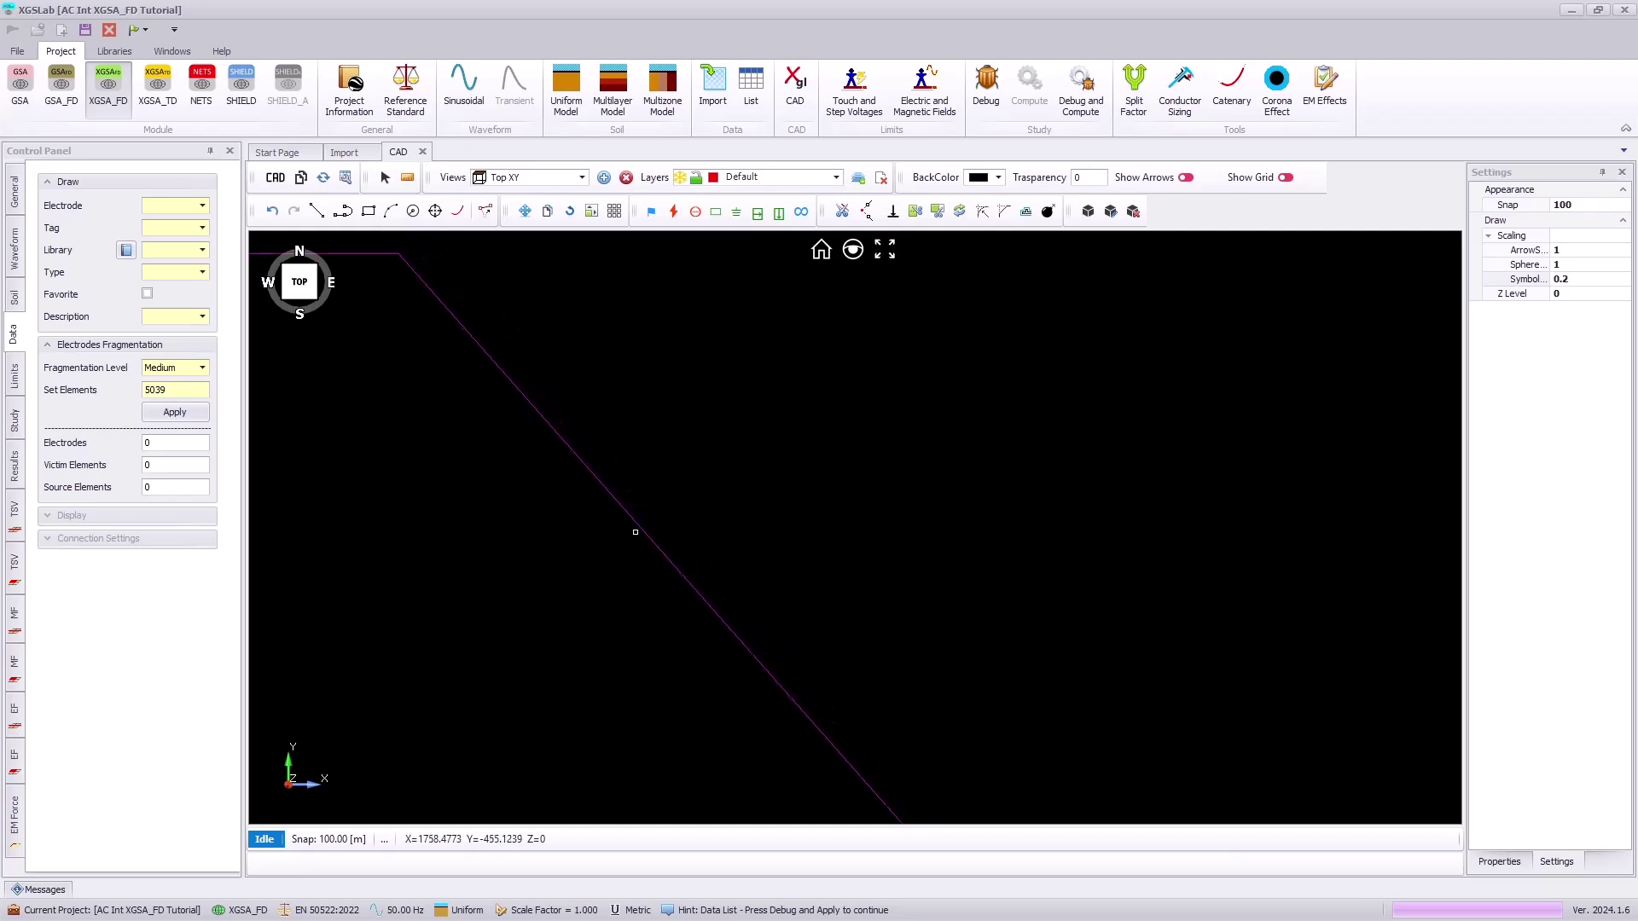
{"action": "scroll", "coordinate": [852, 766], "scroll_direction": "up", "scroll_amount": 1}
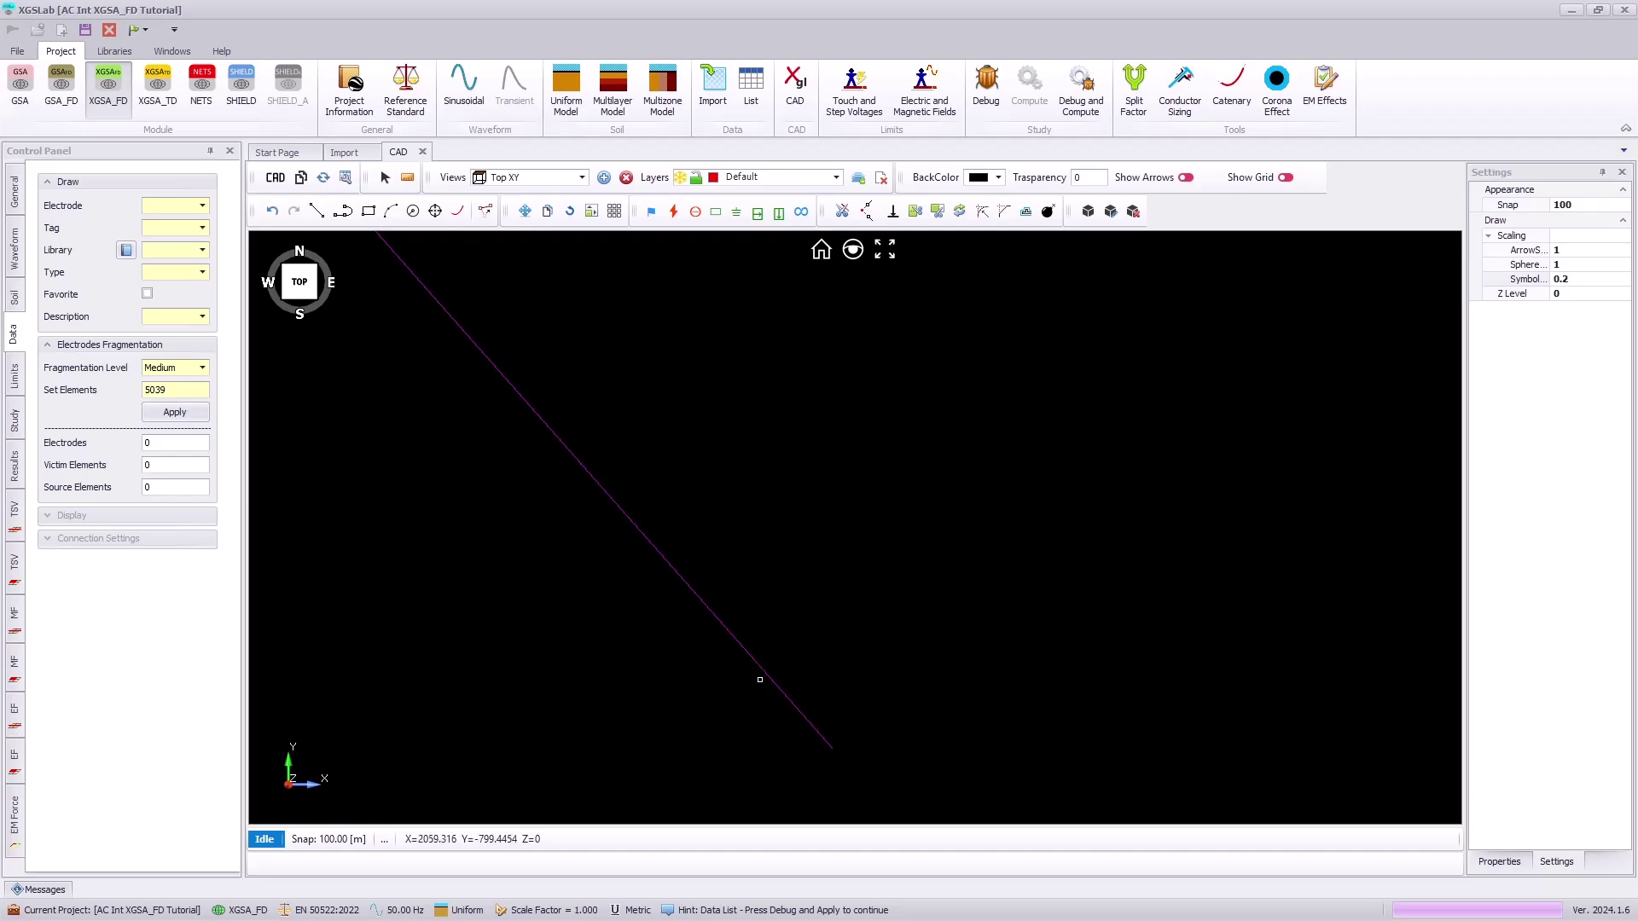
{"action": "scroll", "coordinate": [774, 716], "scroll_direction": "down", "scroll_amount": 1}
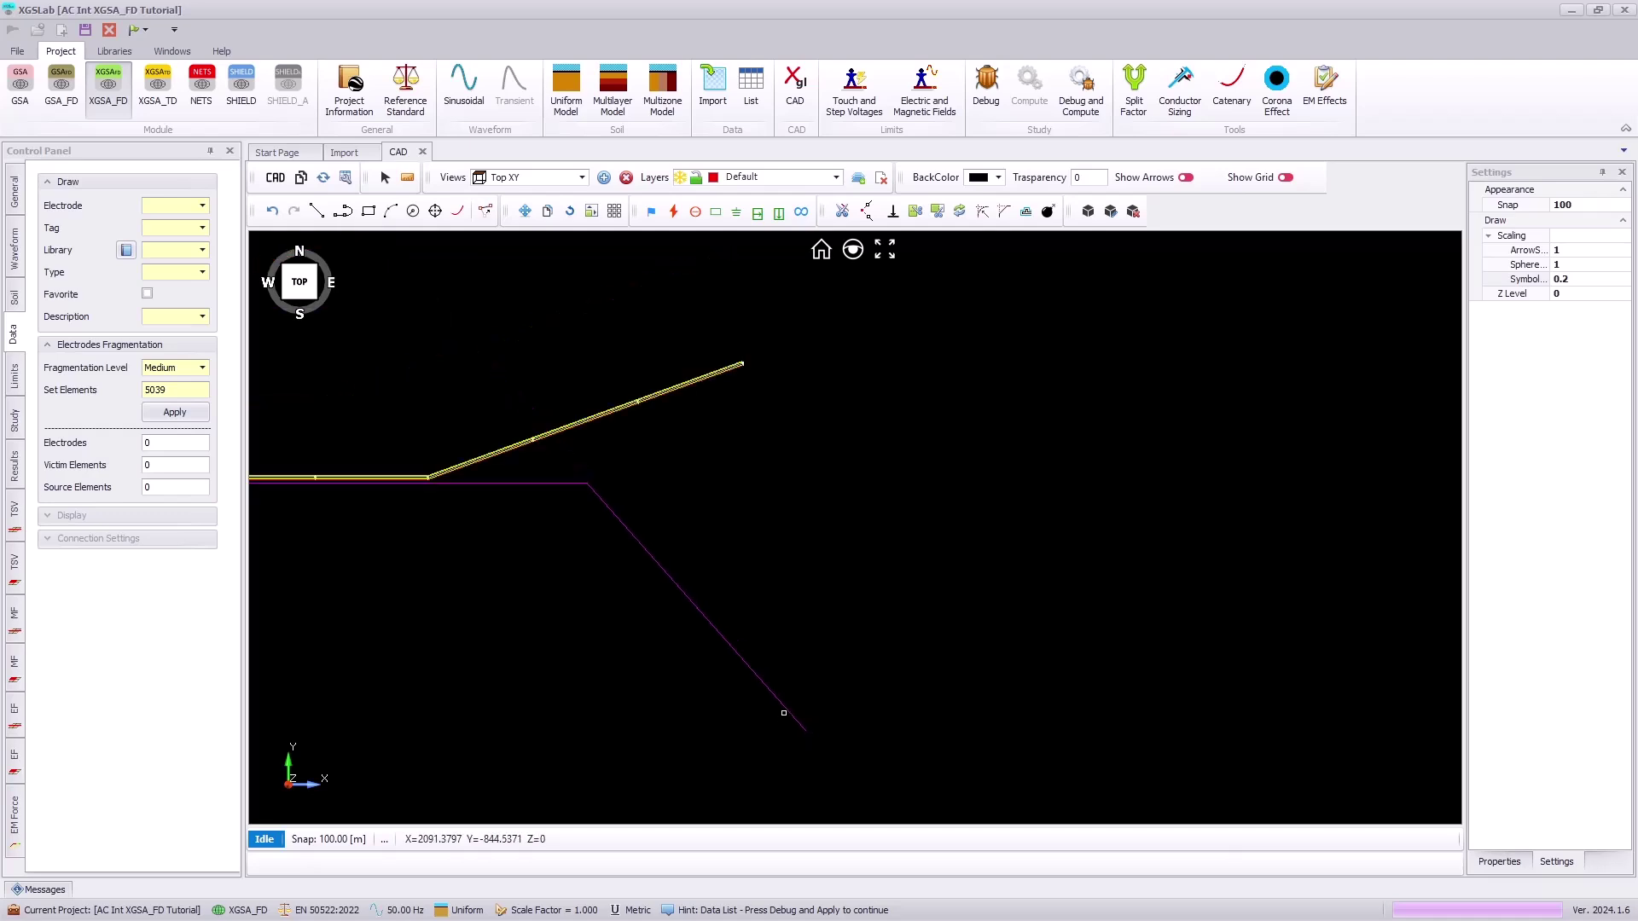
{"action": "scroll", "coordinate": [815, 722], "scroll_direction": "up", "scroll_amount": 1}
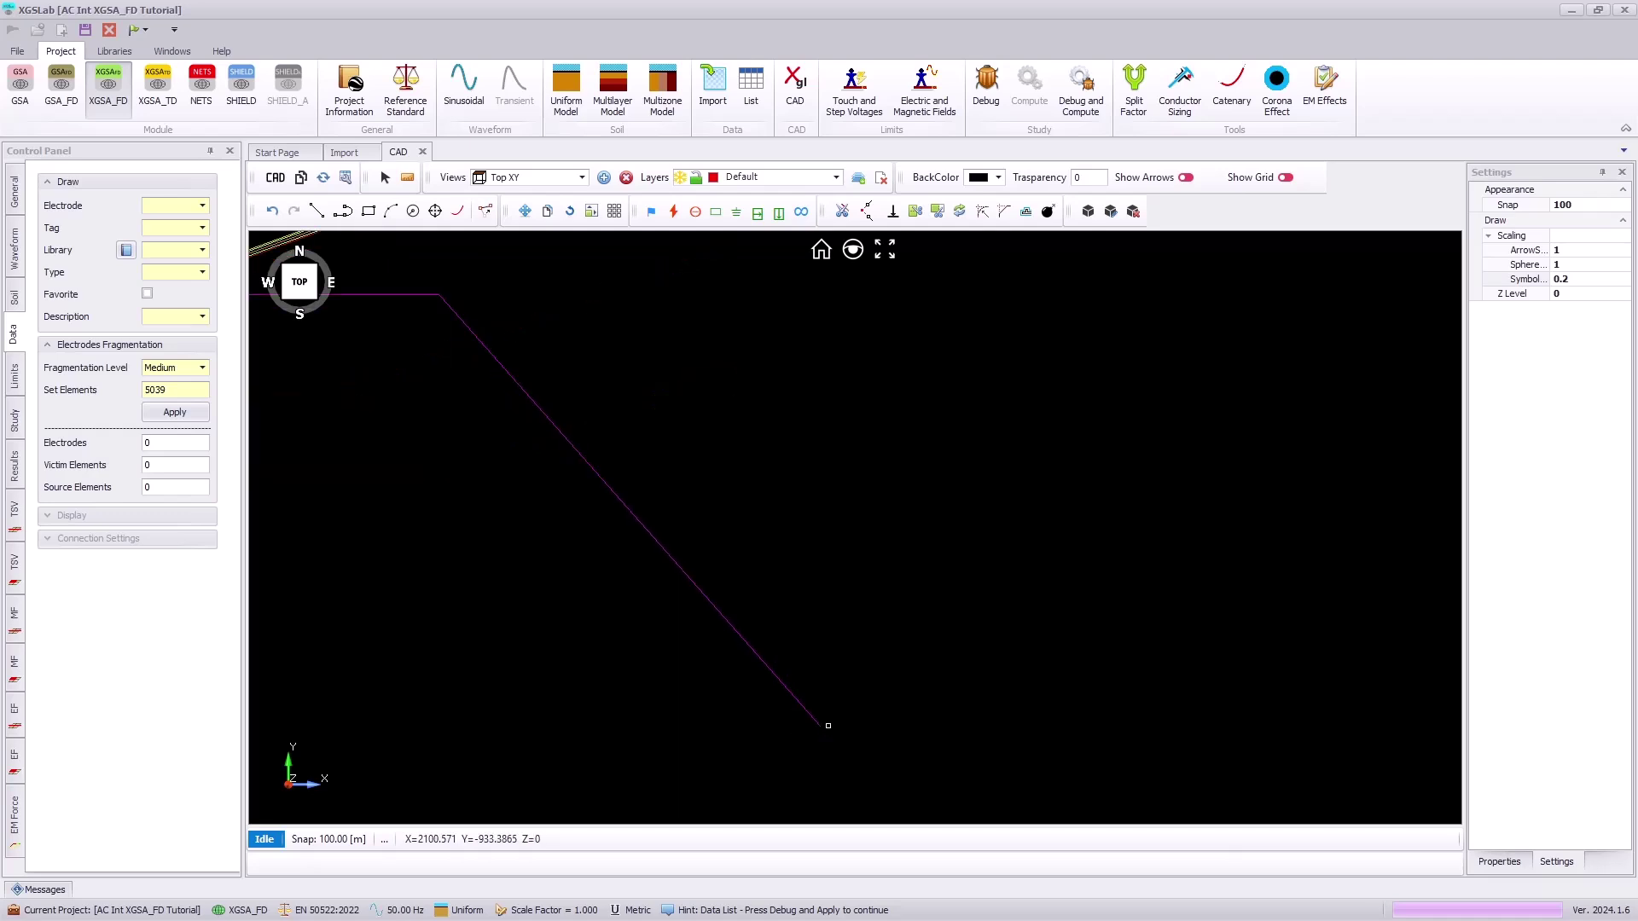
{"action": "left_click", "coordinate": [801, 211]}
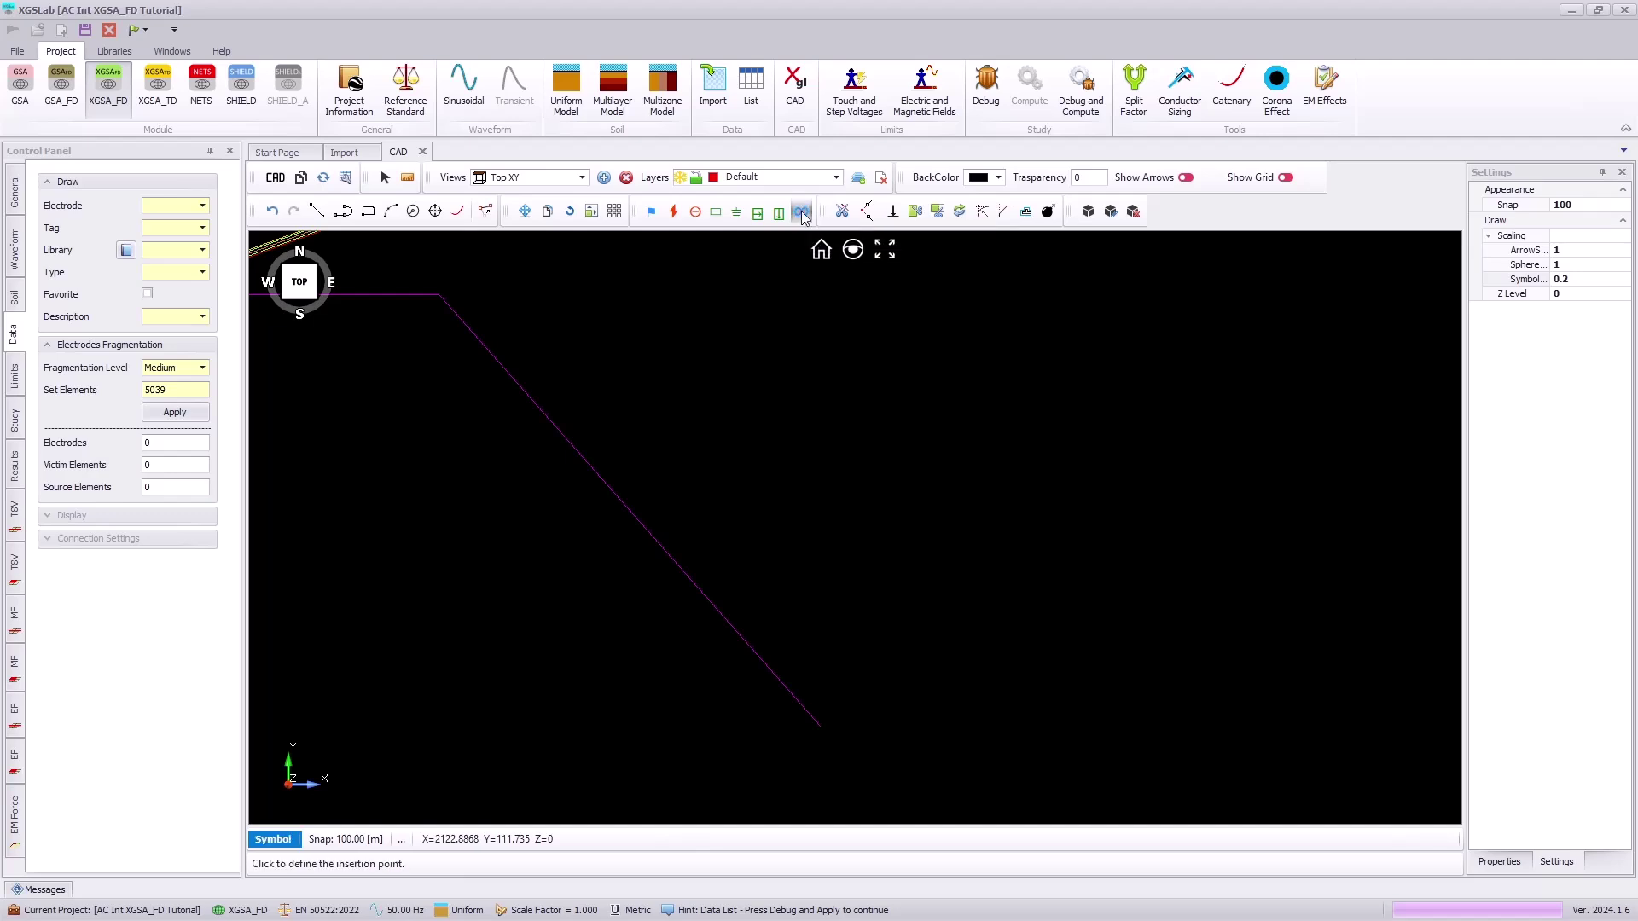
{"action": "scroll", "coordinate": [816, 729], "scroll_direction": "up", "scroll_amount": 1}
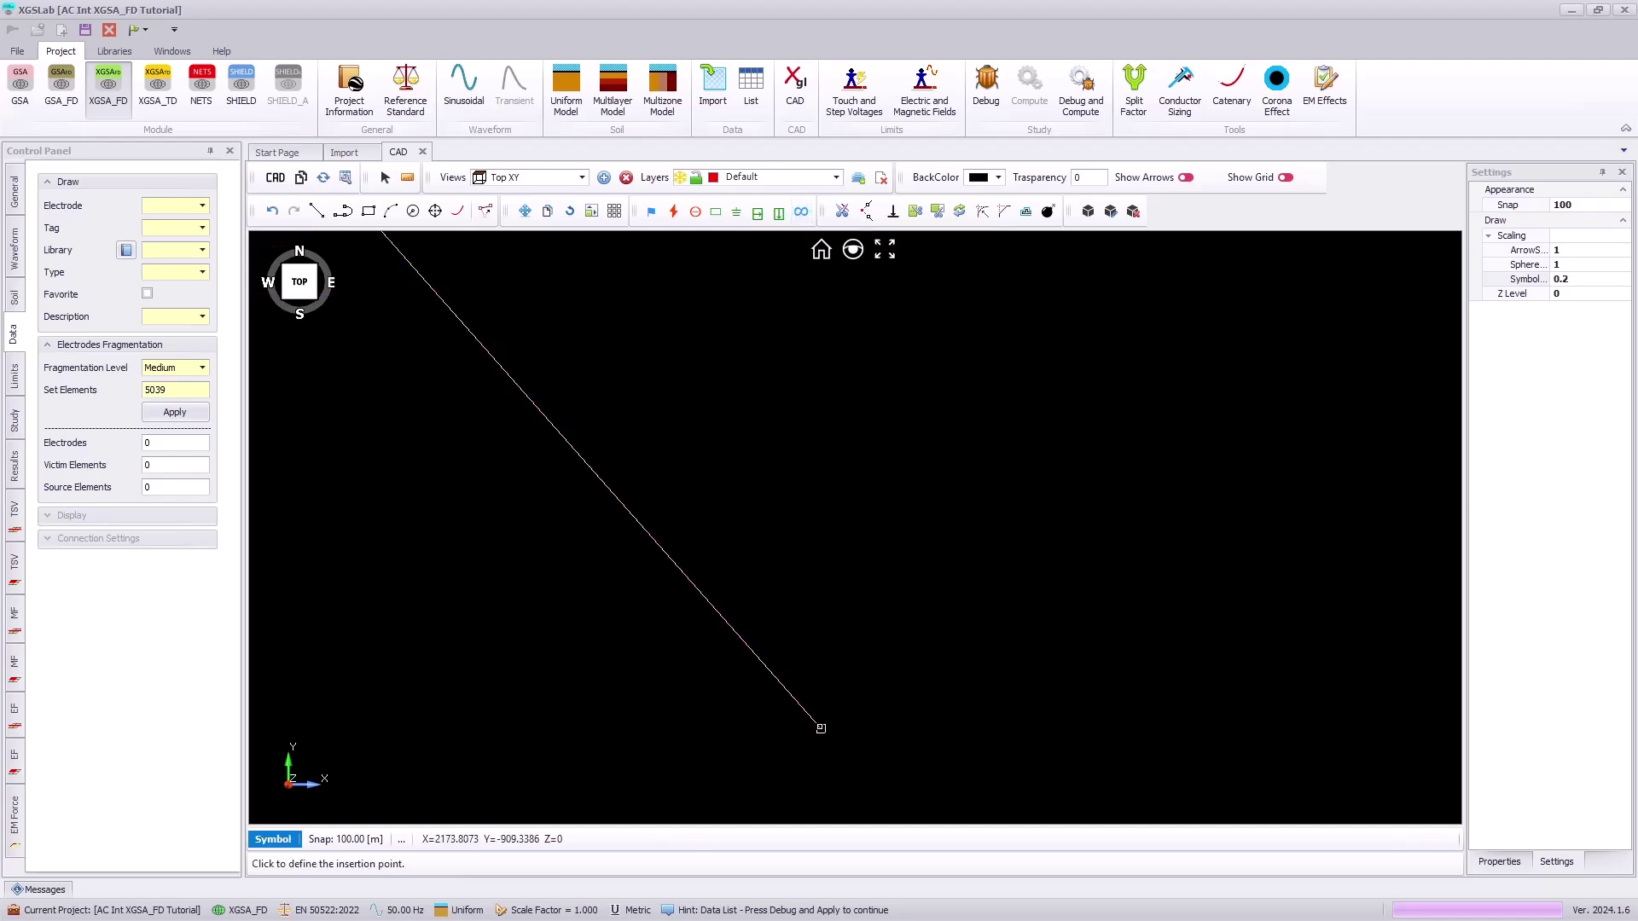
Place an infinite length symbol at the pipeline's western end and finish the symbol insertion.
{"action": "scroll", "coordinate": [981, 627], "scroll_direction": "down", "scroll_amount": 3}
{"action": "scroll", "coordinate": [867, 643], "scroll_direction": "up", "scroll_amount": 1}
{"action": "scroll", "coordinate": [641, 583], "scroll_direction": "up", "scroll_amount": 2}
{"action": "scroll", "coordinate": [641, 583], "scroll_direction": "up", "scroll_amount": 3}
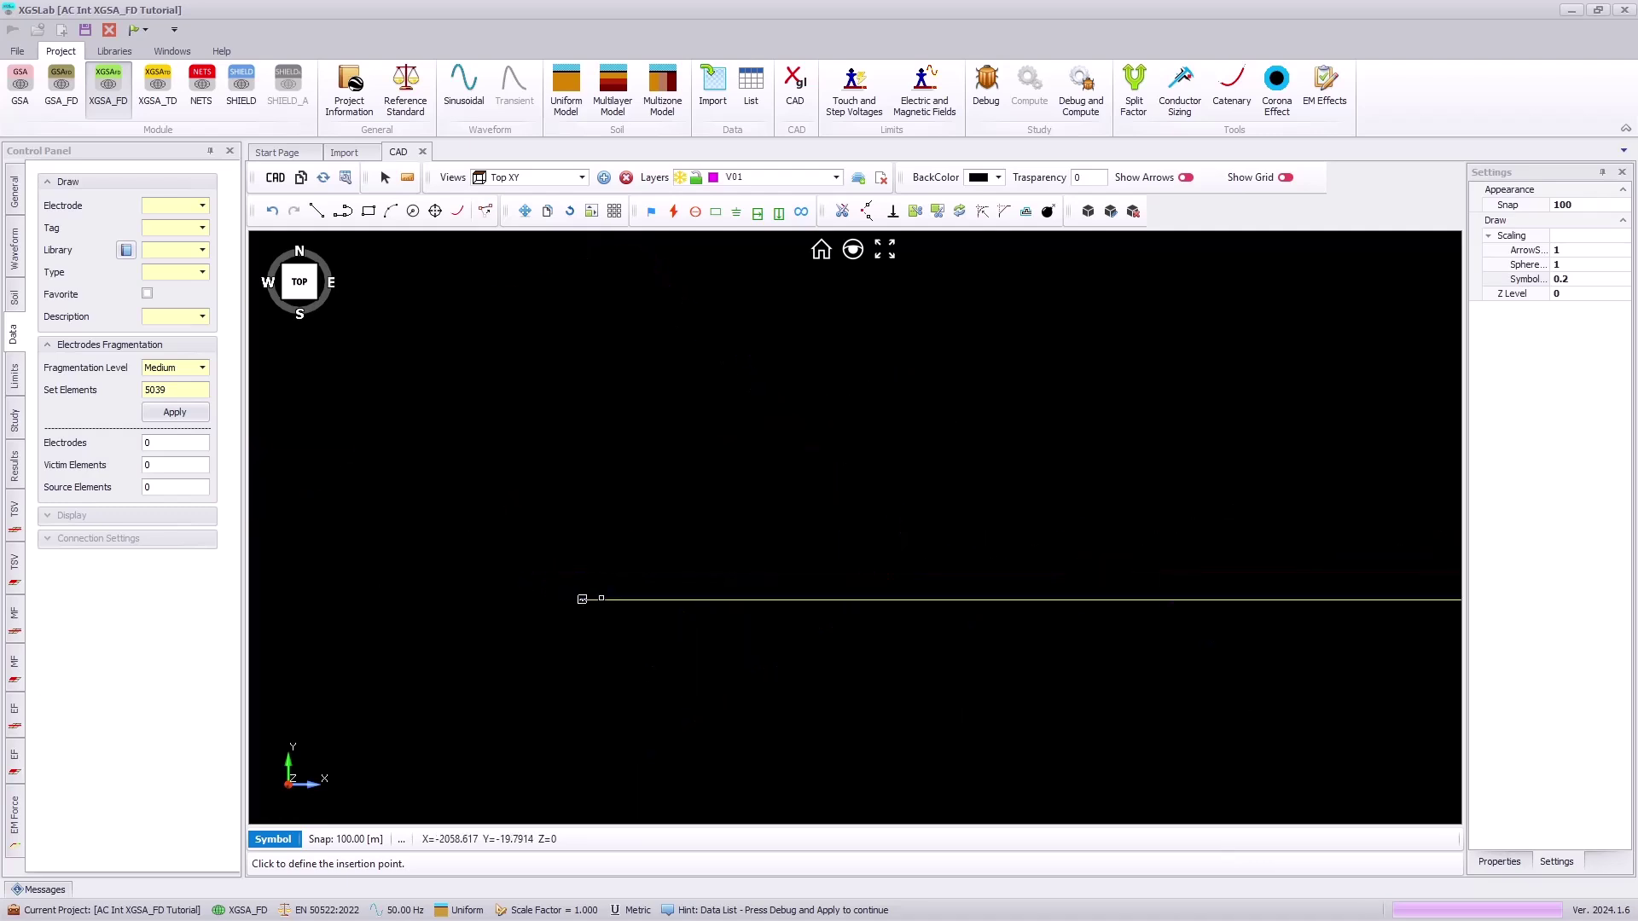
{"action": "key", "text": "Escape"}
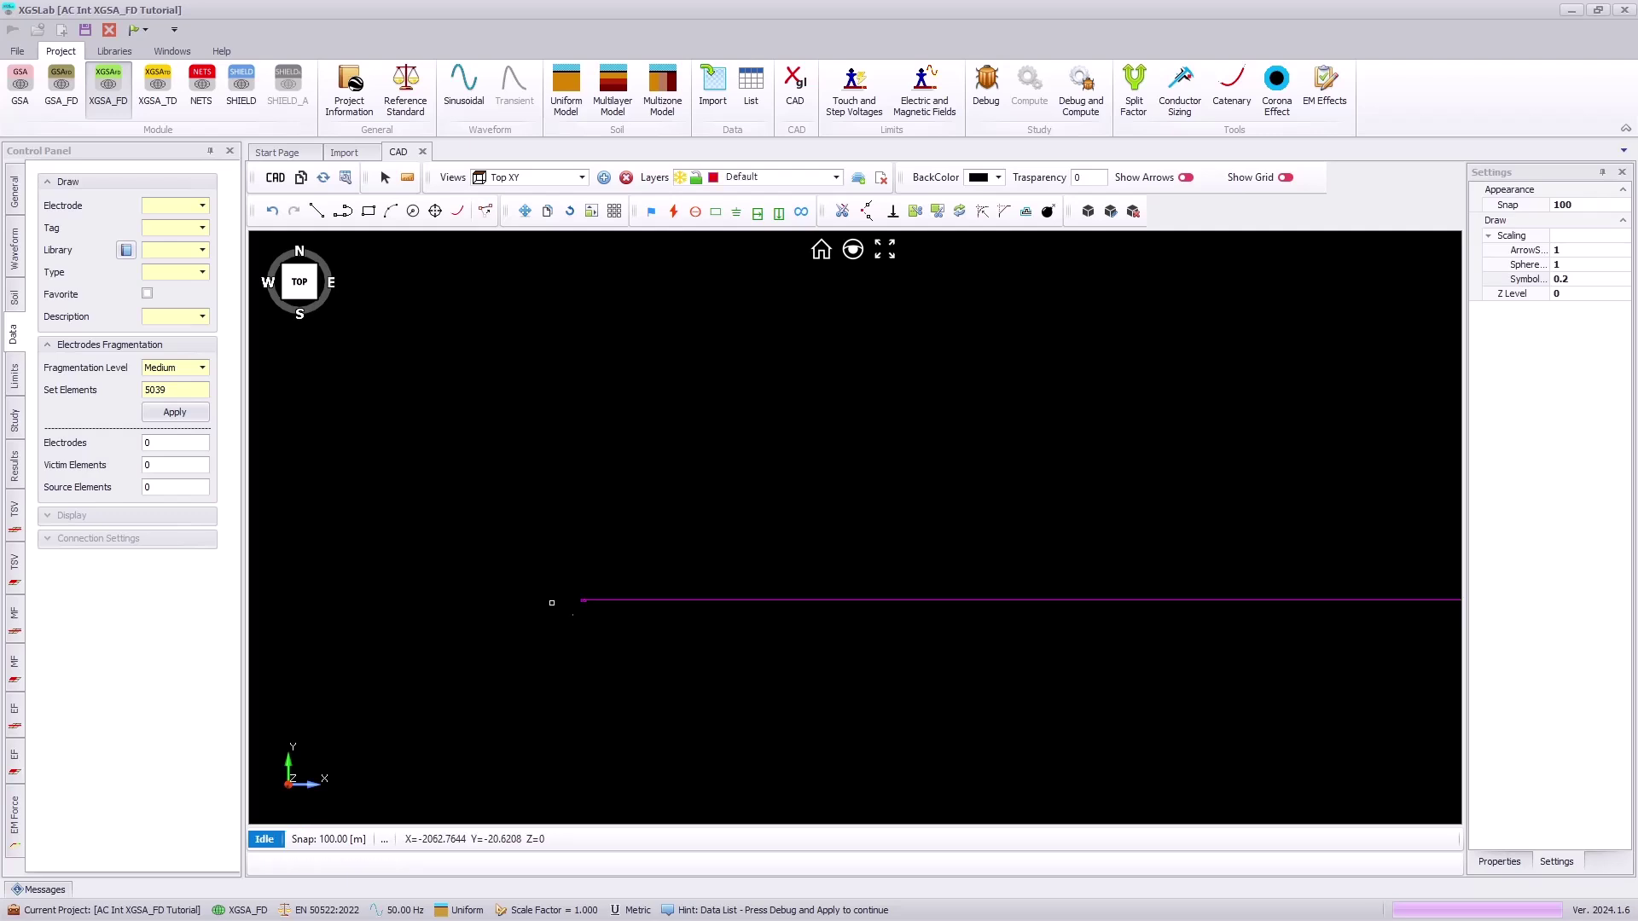
{"action": "scroll", "coordinate": [397, 460], "scroll_direction": "down", "scroll_amount": 3}
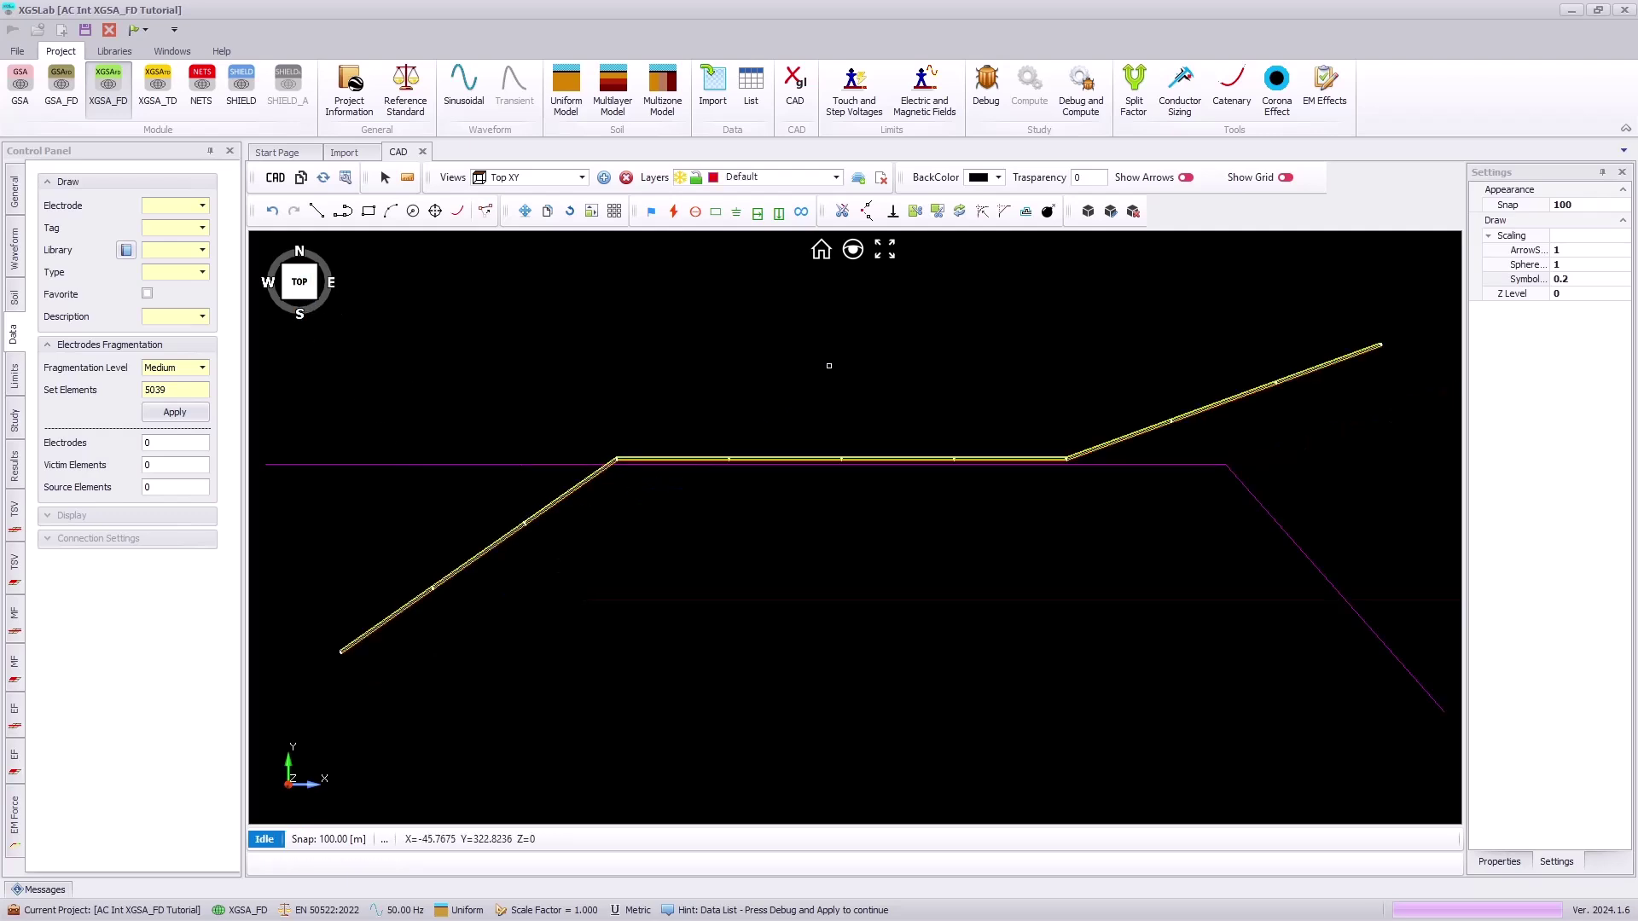
Debug and compute the project, and open the SPD results for the pipeline joints.
{"action": "left_click", "coordinate": [1073, 101]}
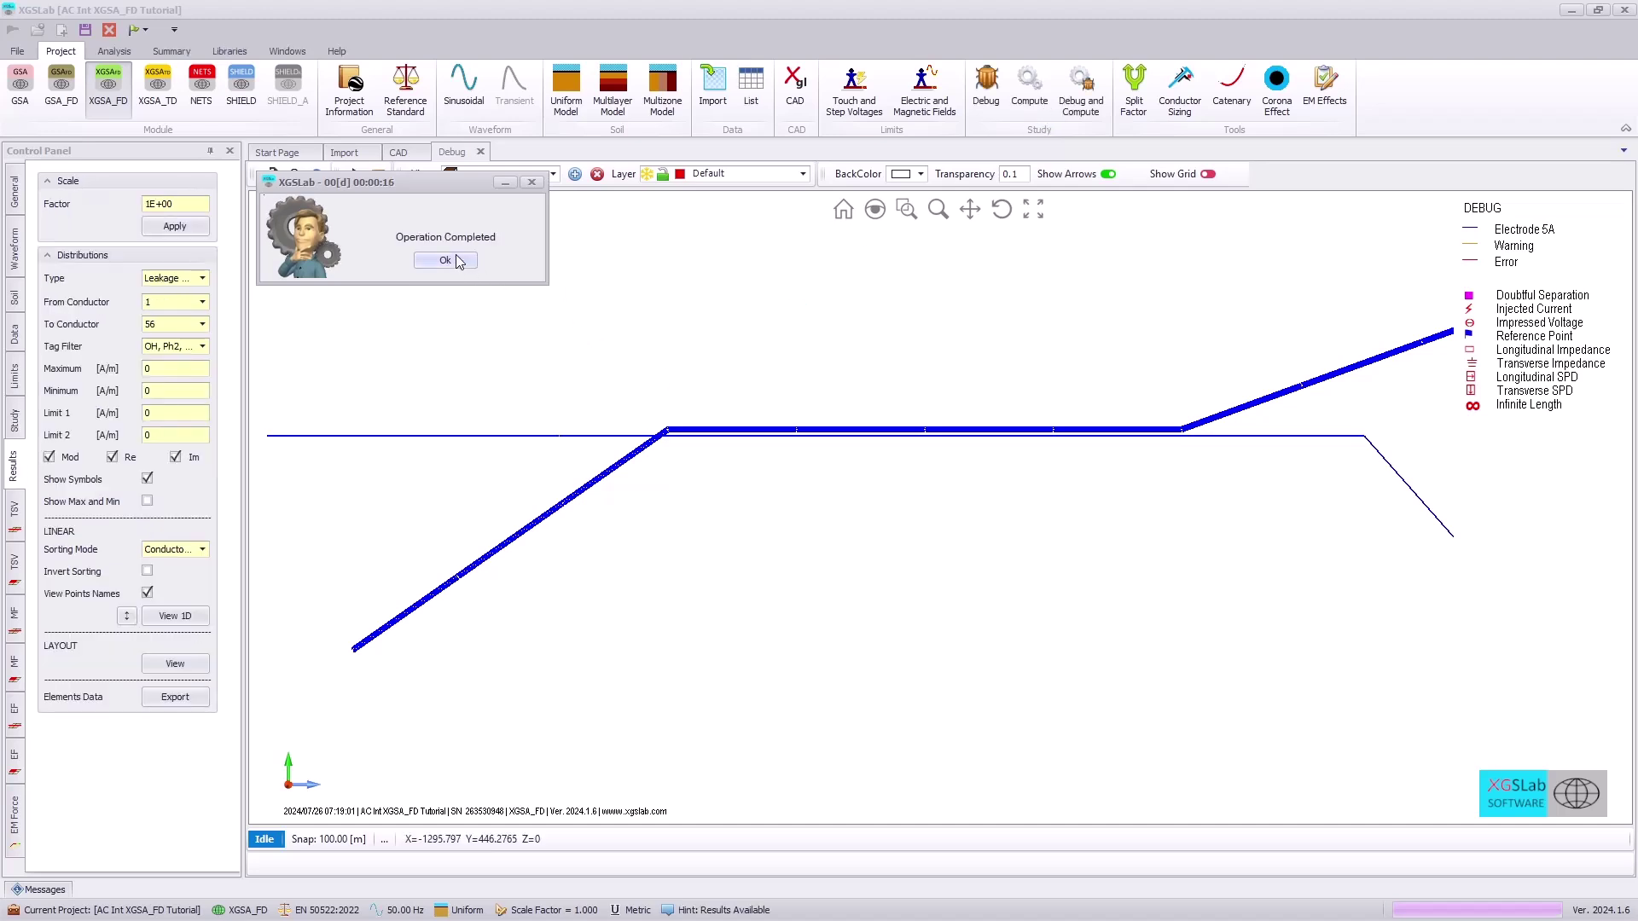
{"action": "left_click", "coordinate": [446, 260]}
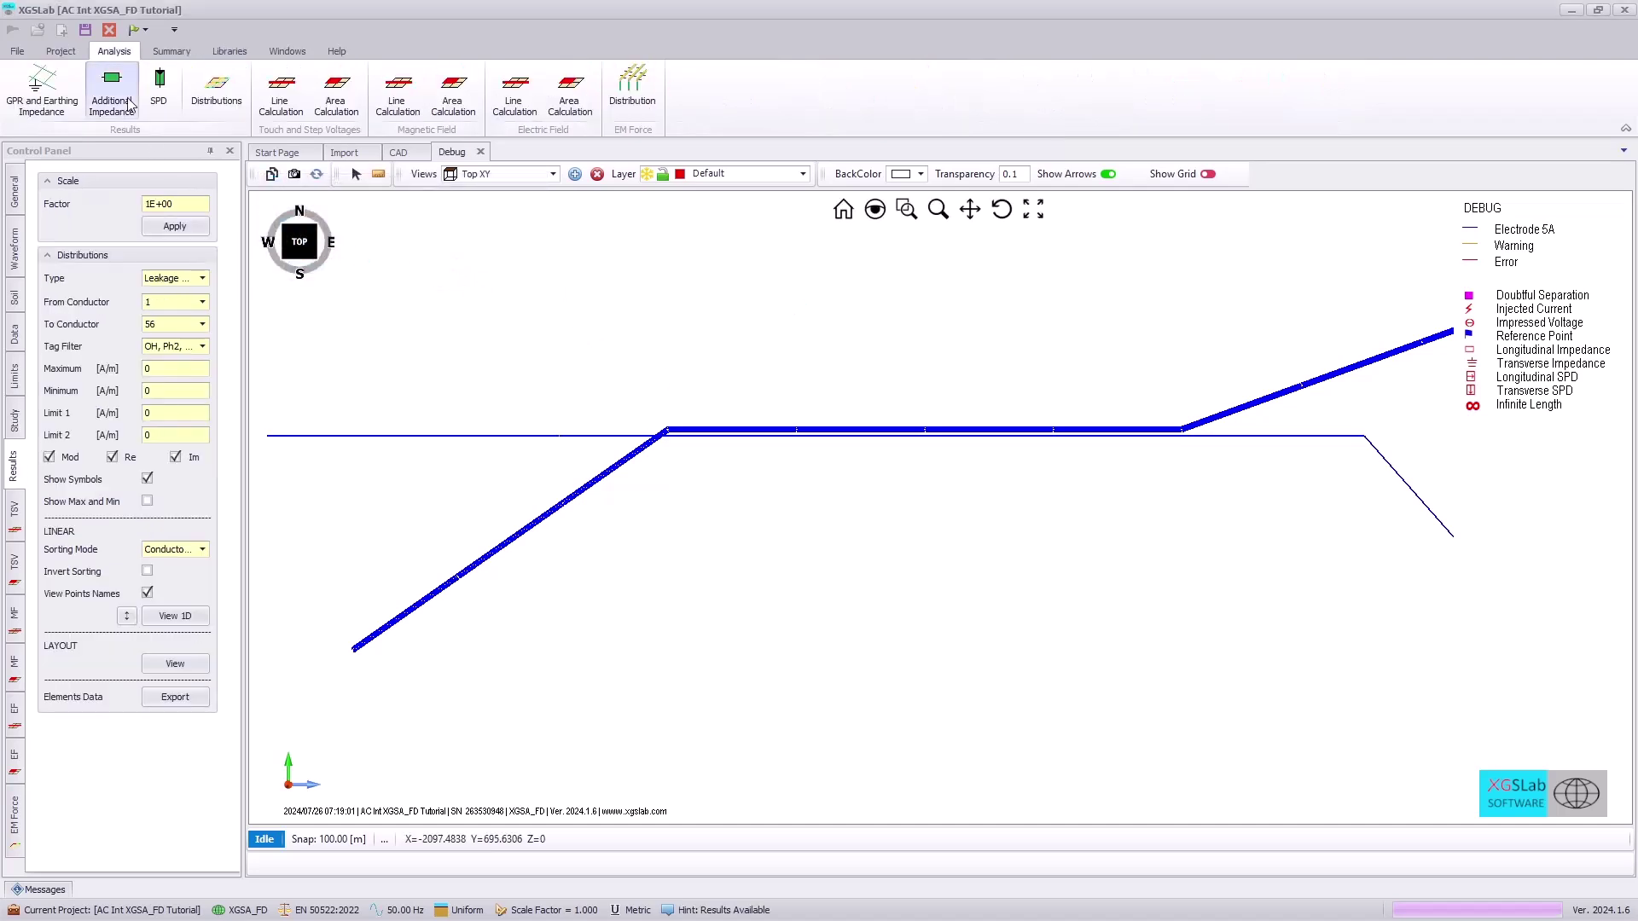
{"action": "left_click", "coordinate": [154, 94]}
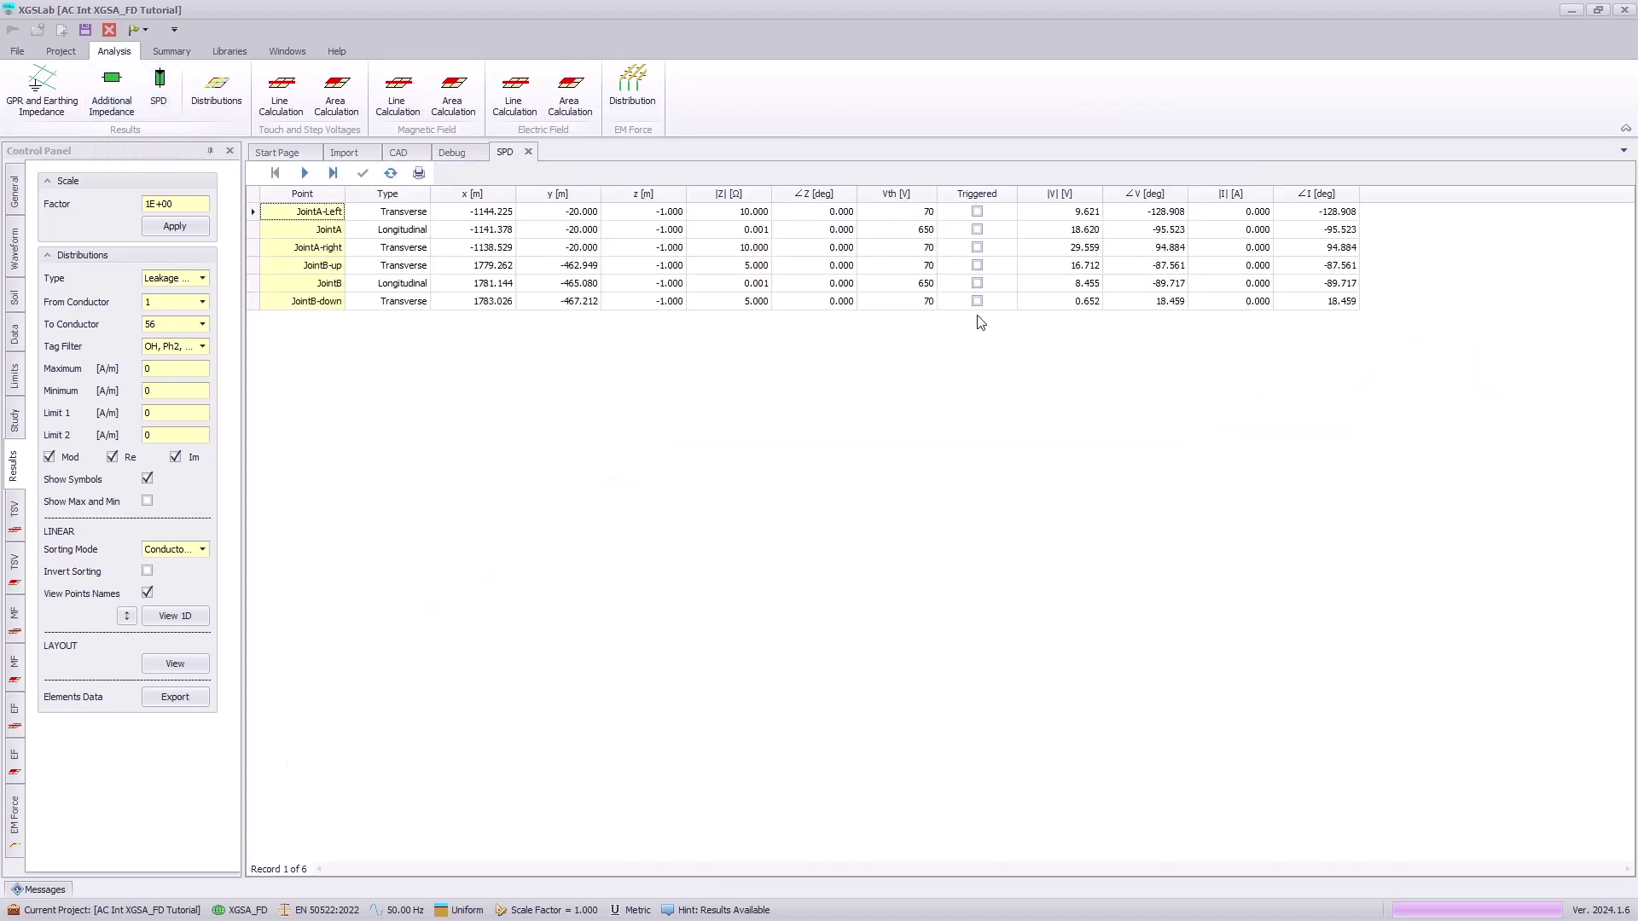
Display the Potential distribution filtered to the Pipeline tag, as a layout view and as a 1D graph.
{"action": "left_click", "coordinate": [199, 280]}
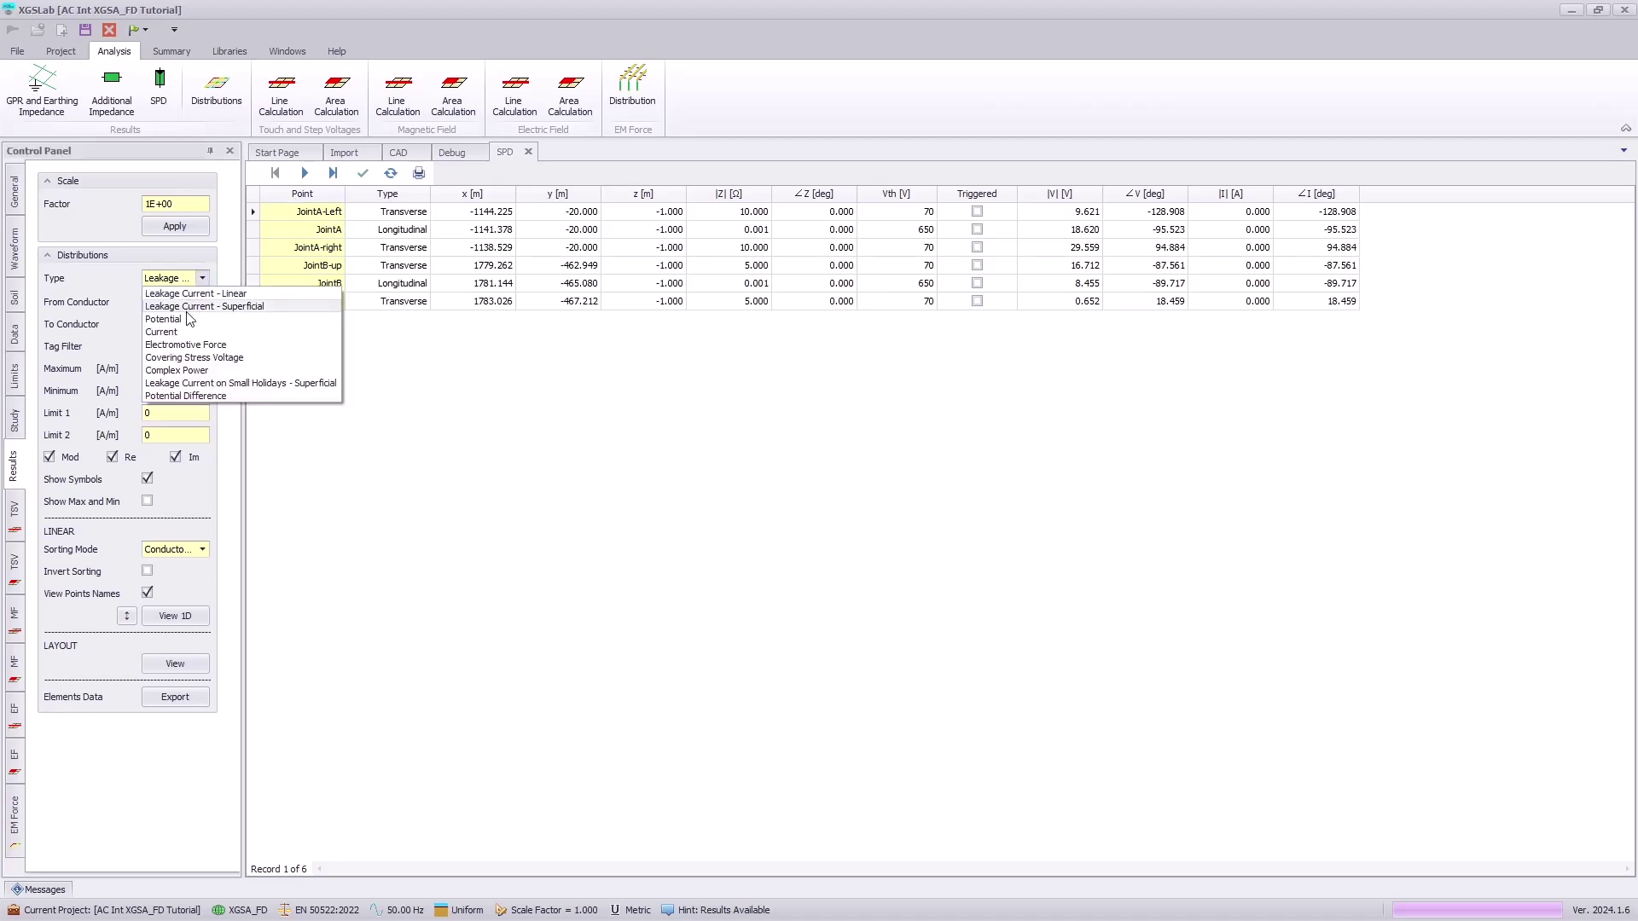
{"action": "left_click", "coordinate": [189, 319]}
{"action": "left_click", "coordinate": [203, 346]}
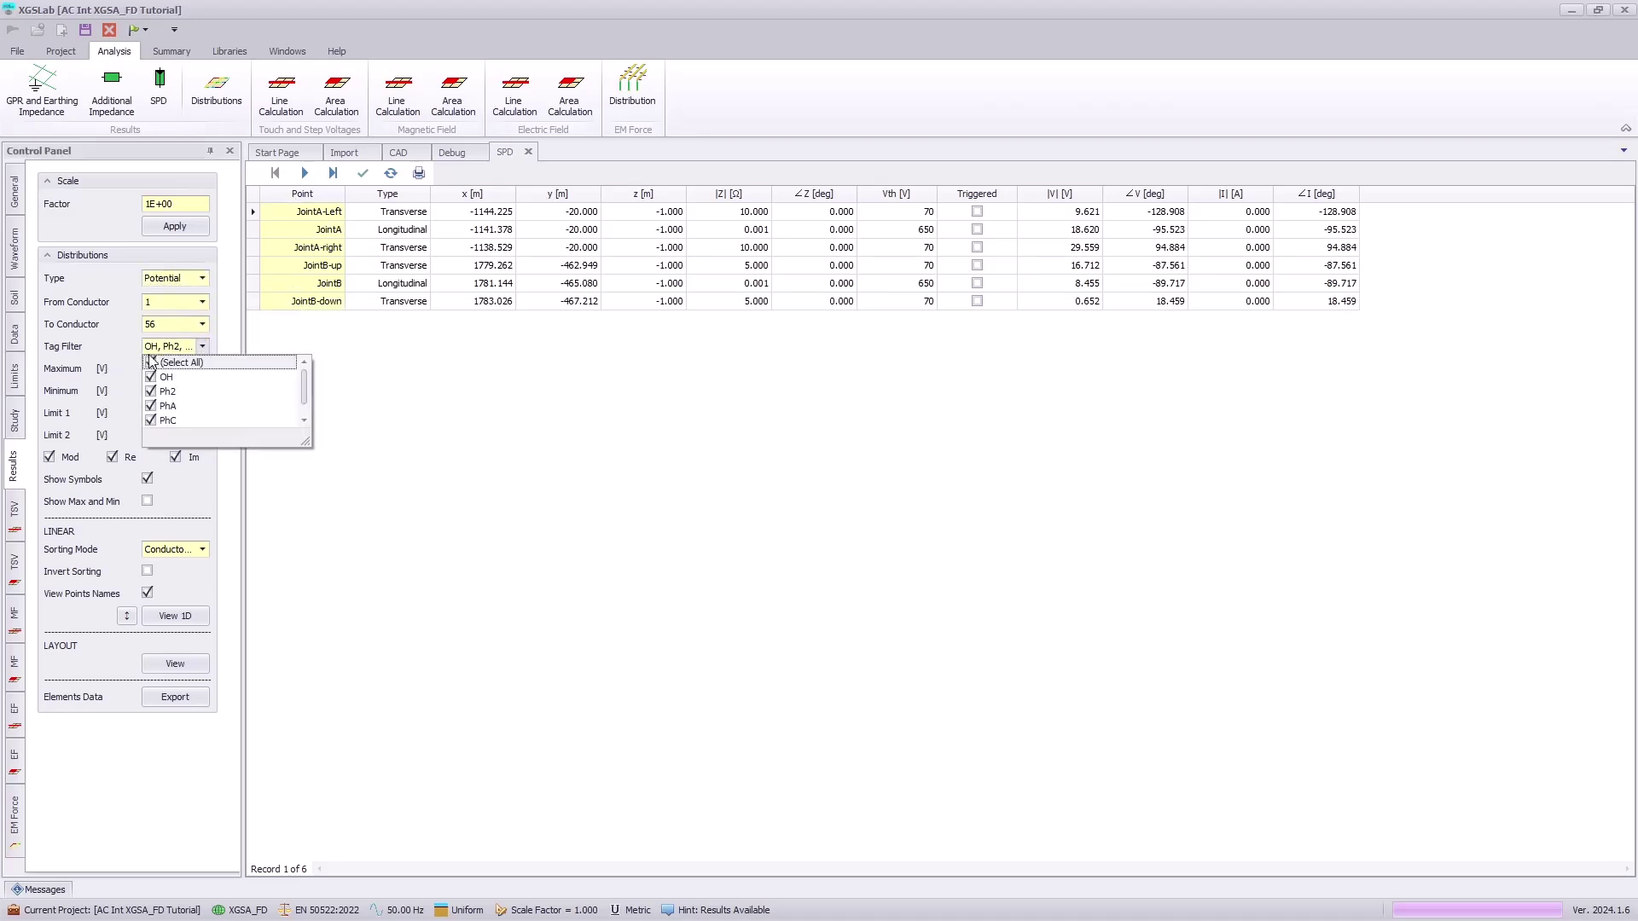
{"action": "scroll", "coordinate": [163, 421], "scroll_direction": "down", "scroll_amount": 1}
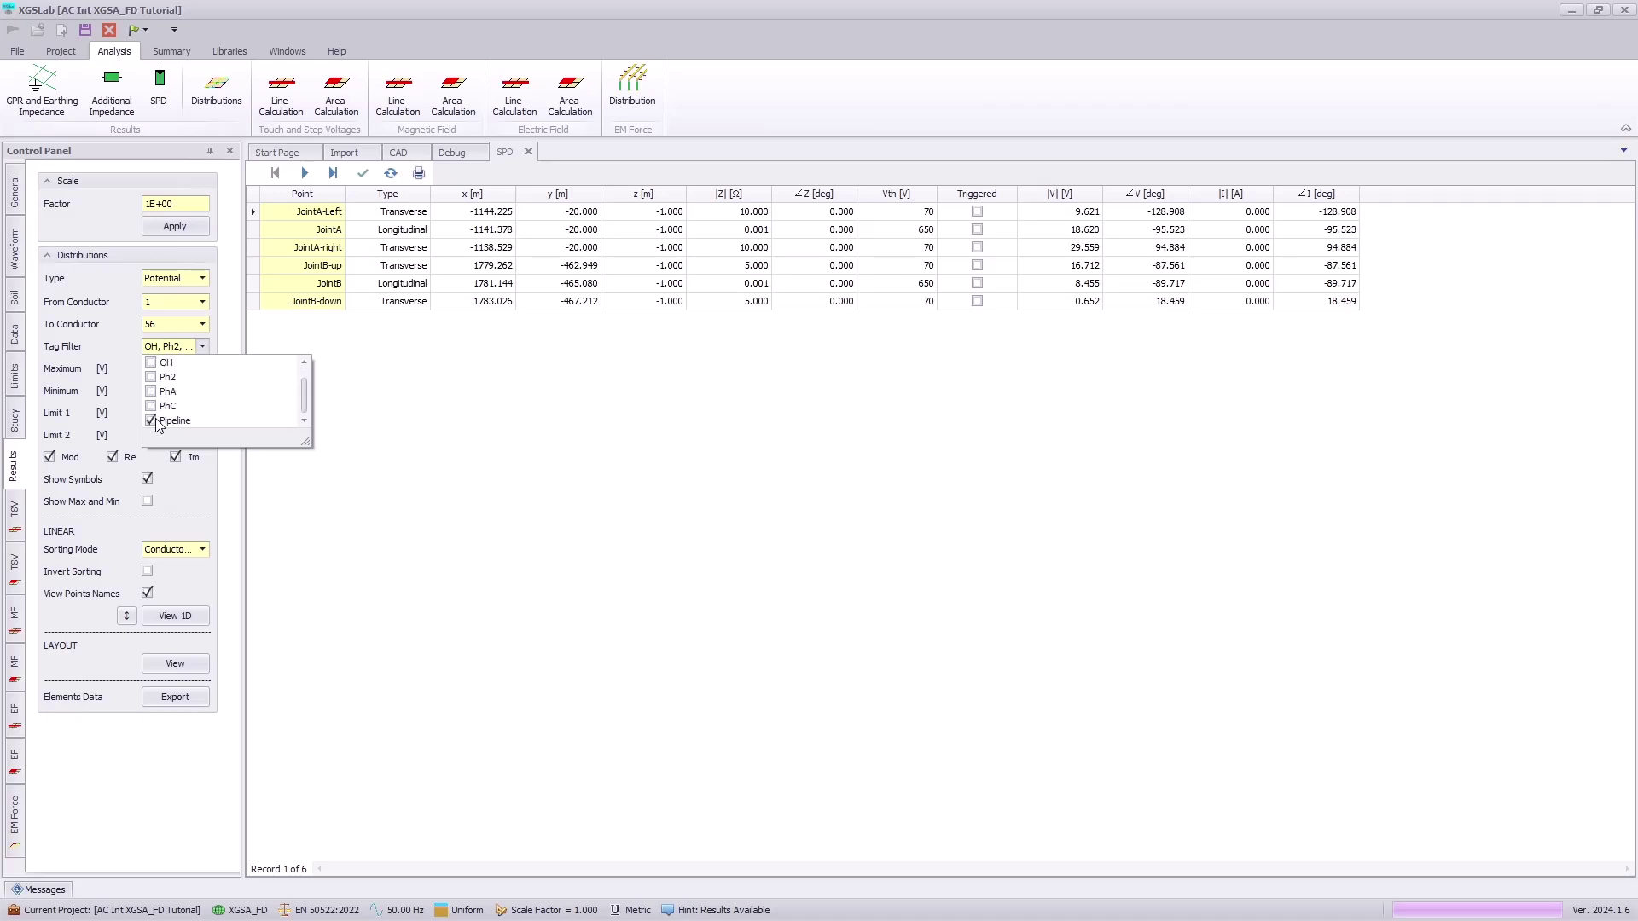
{"action": "left_click", "coordinate": [156, 670]}
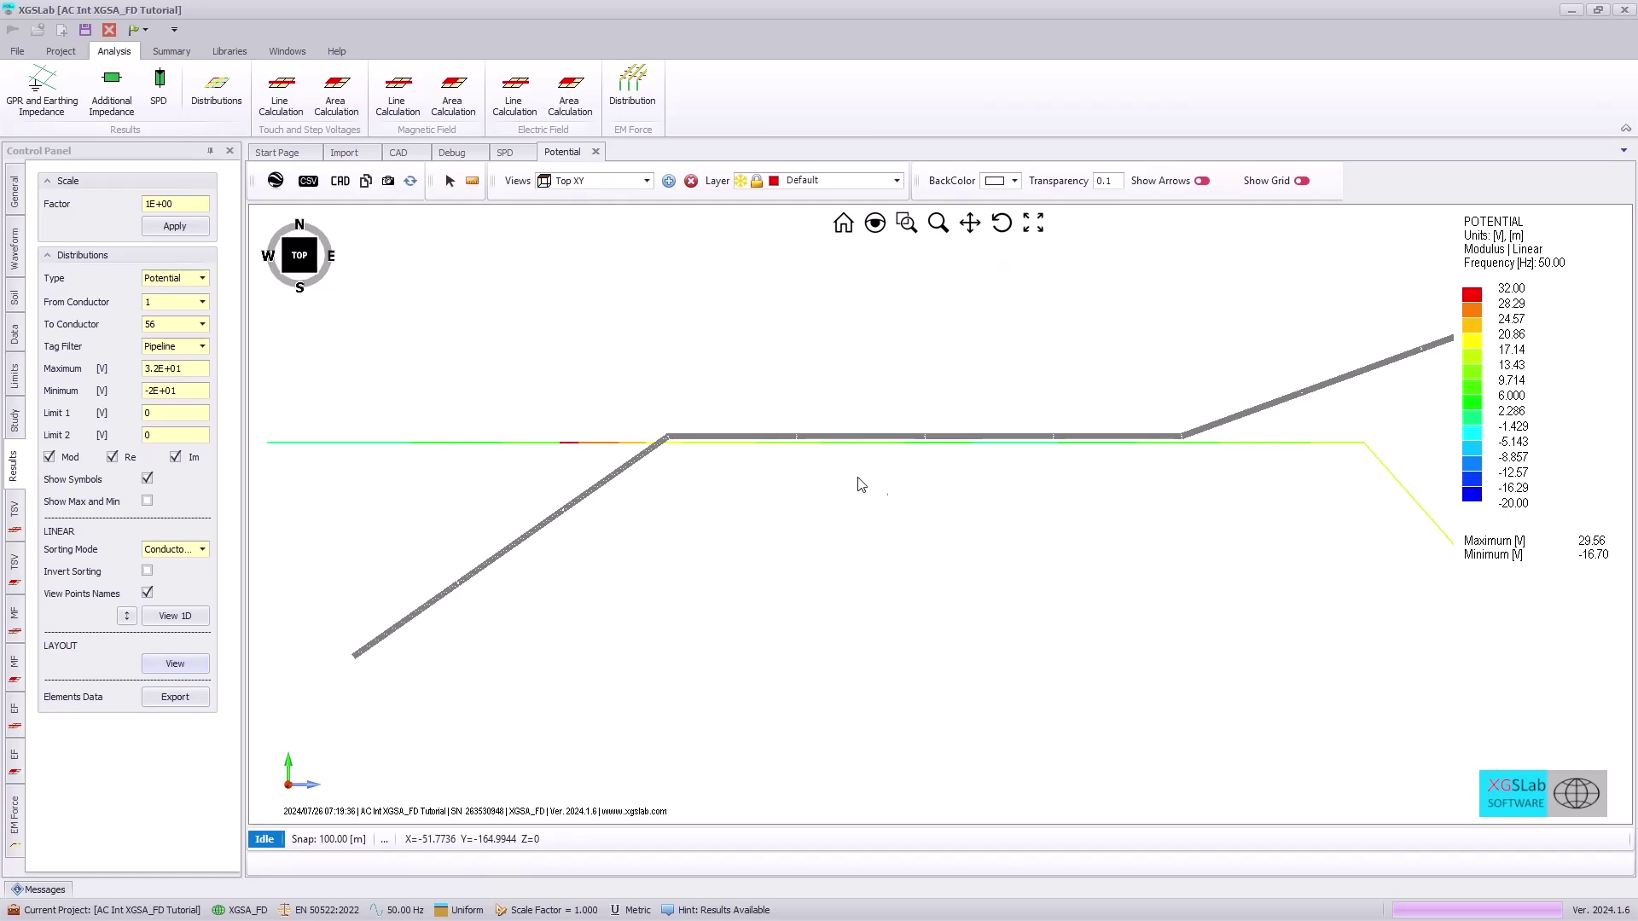
{"action": "left_click_drag", "start_coordinate": [301, 256], "coordinate": [550, 266]}
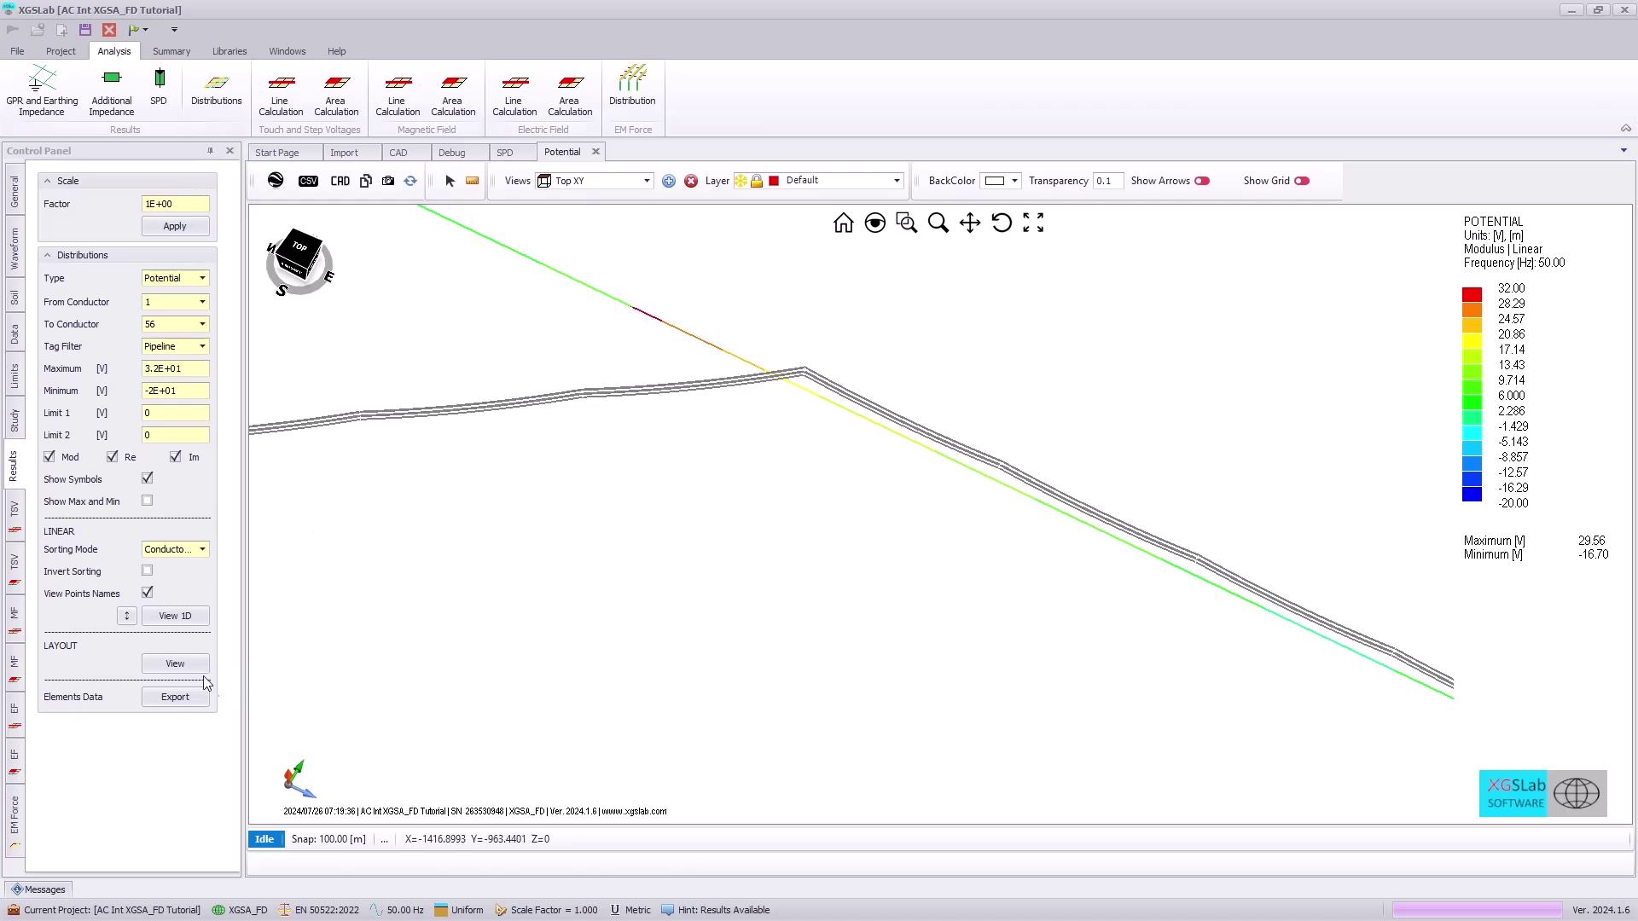
{"action": "left_click", "coordinate": [175, 616]}
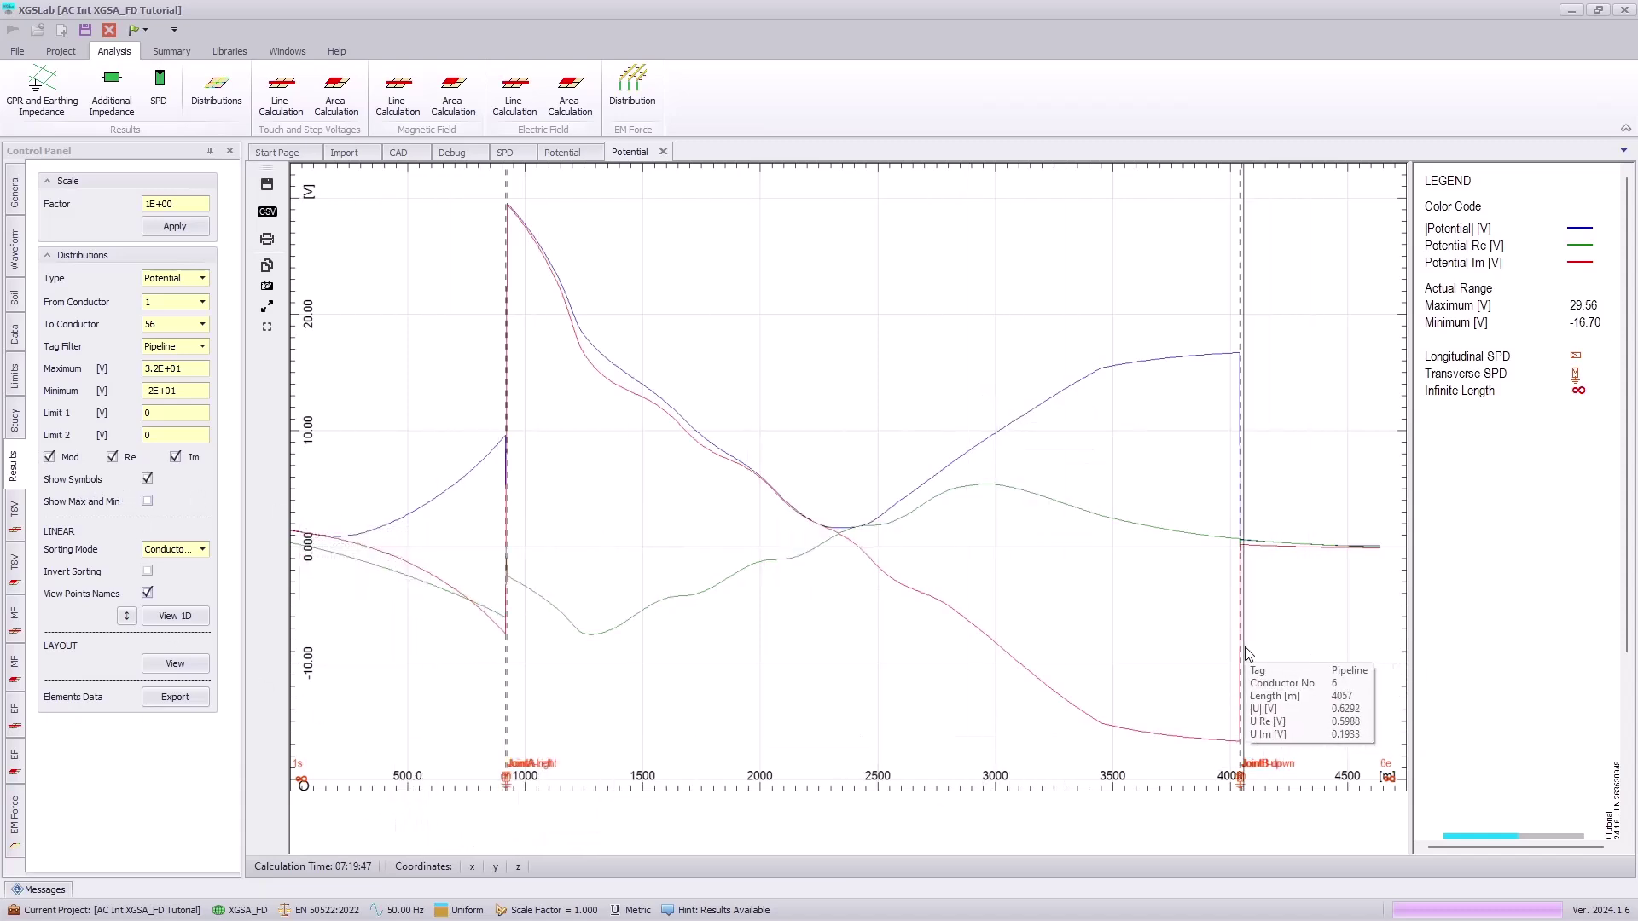
Plot the pipeline's Leakage Current on Small Holidays - Superficial distribution as a 1D graph.
{"action": "left_click", "coordinate": [203, 279]}
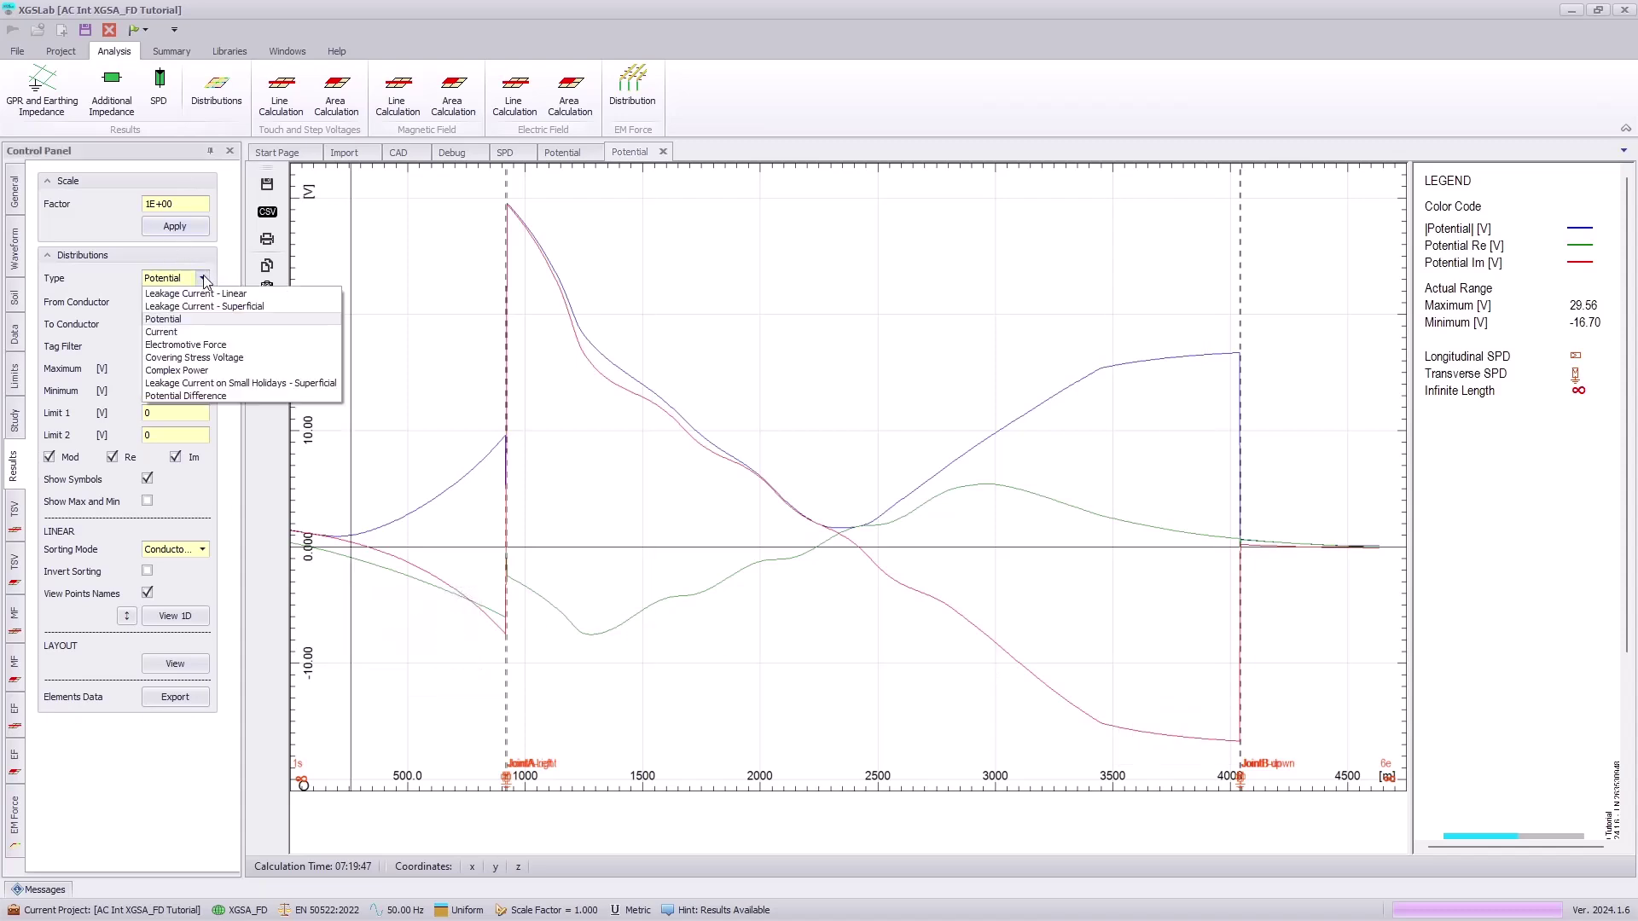
{"action": "left_click", "coordinate": [201, 384]}
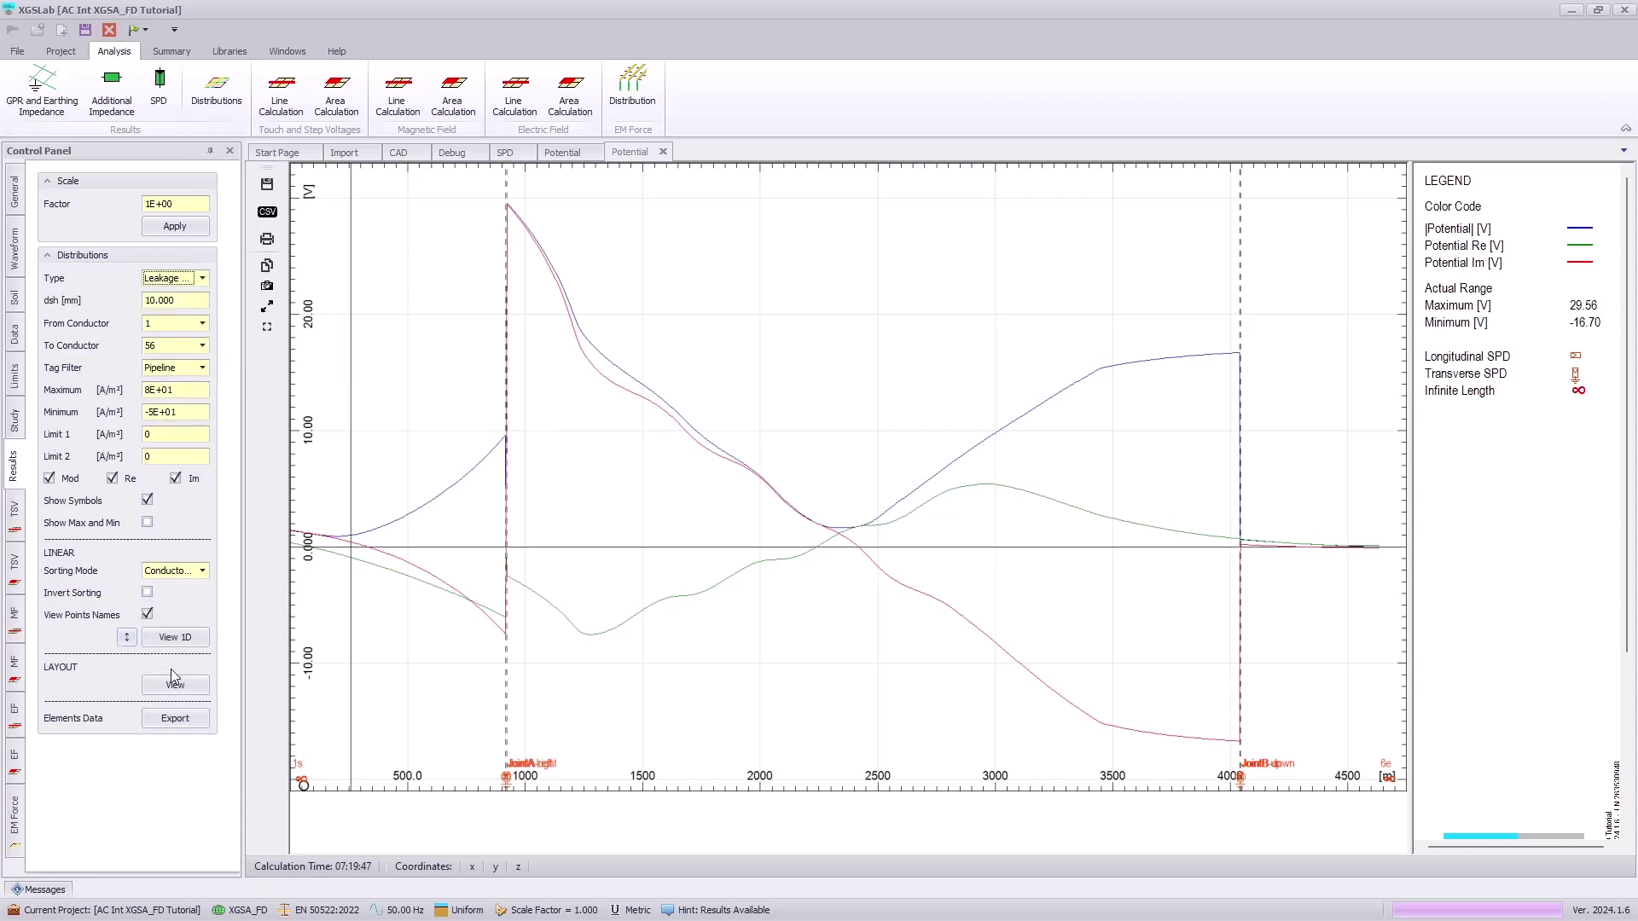
{"action": "left_click", "coordinate": [193, 646]}
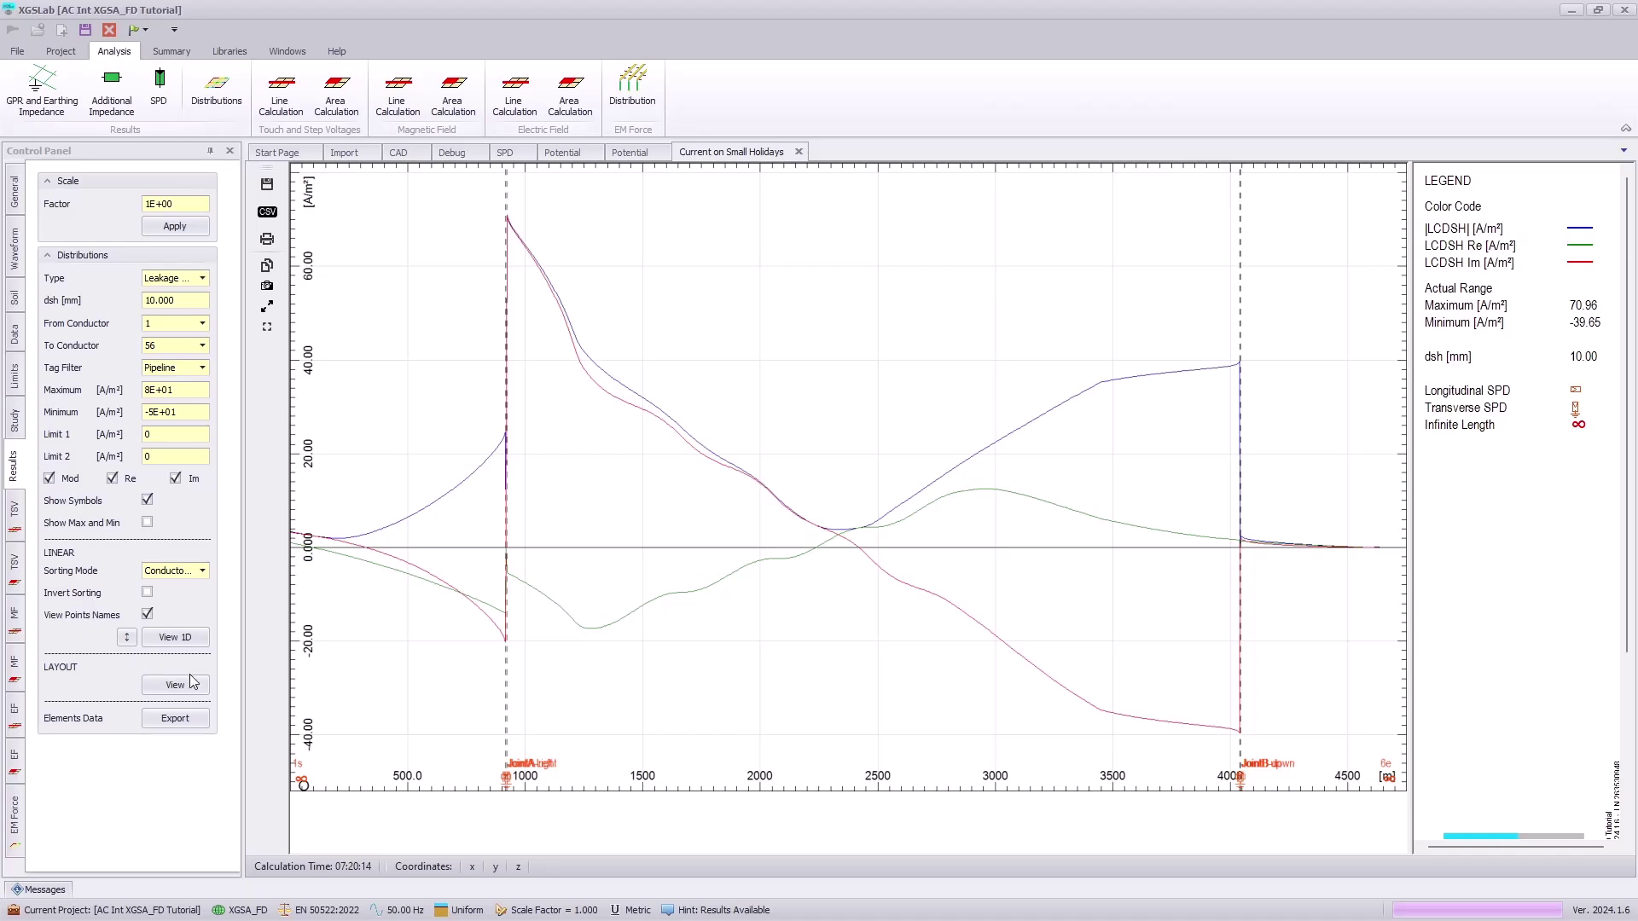
Compare the pipeline's 1D potential graph with the small-holidays leakage current graph.
{"action": "left_click", "coordinate": [62, 52]}
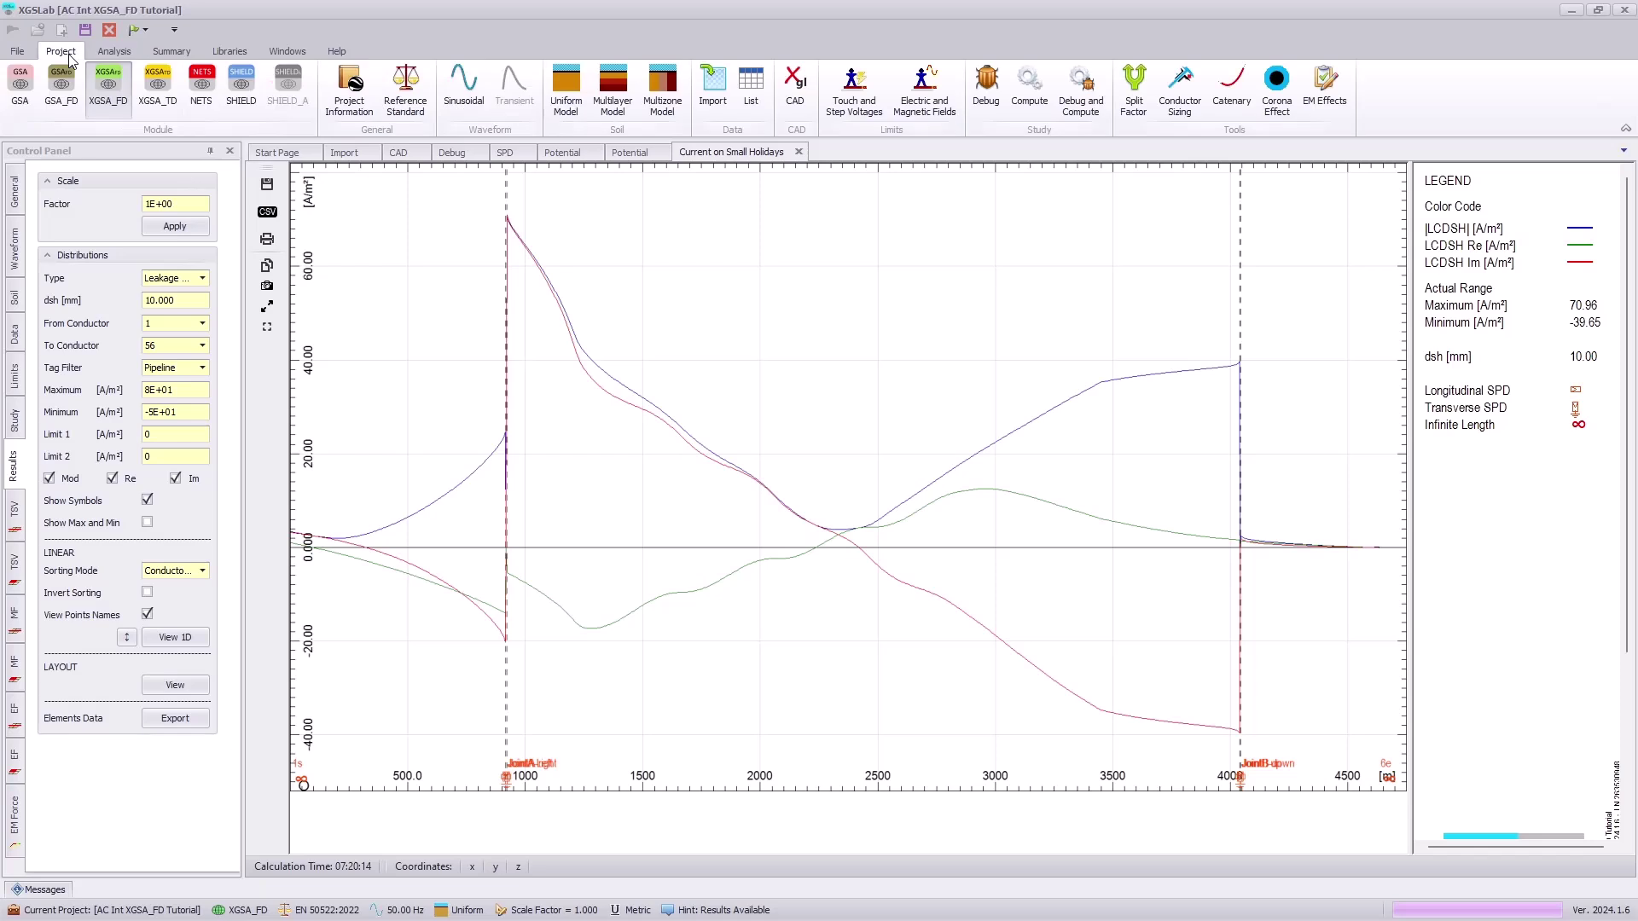
{"action": "mouse_move", "coordinate": [382, 335]}
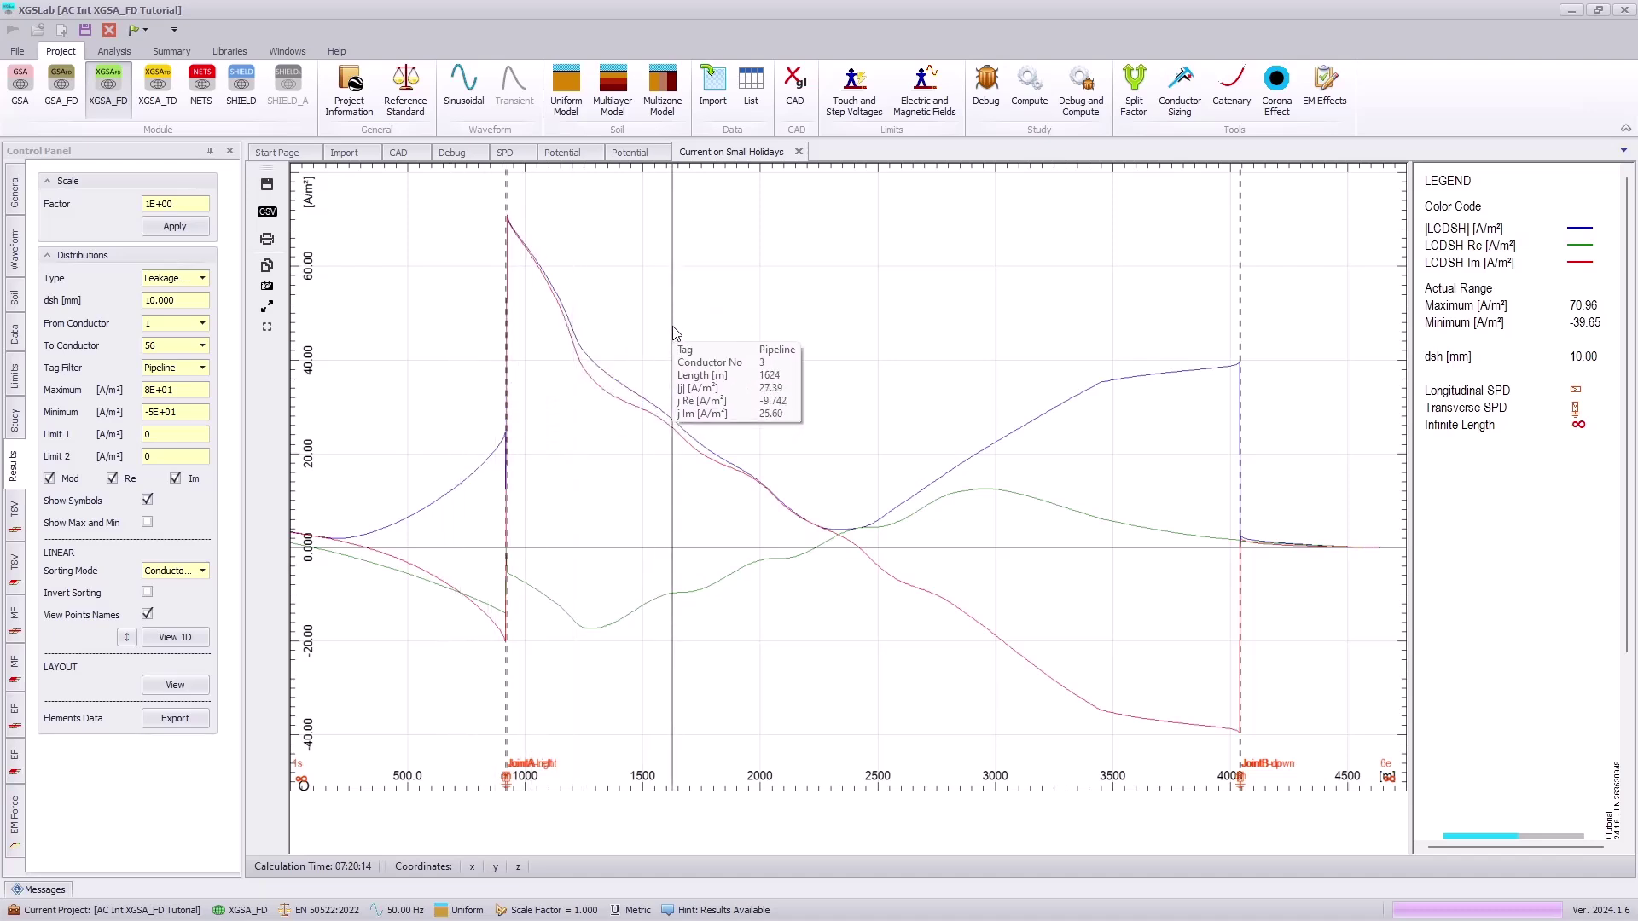
{"action": "left_click", "coordinate": [647, 151]}
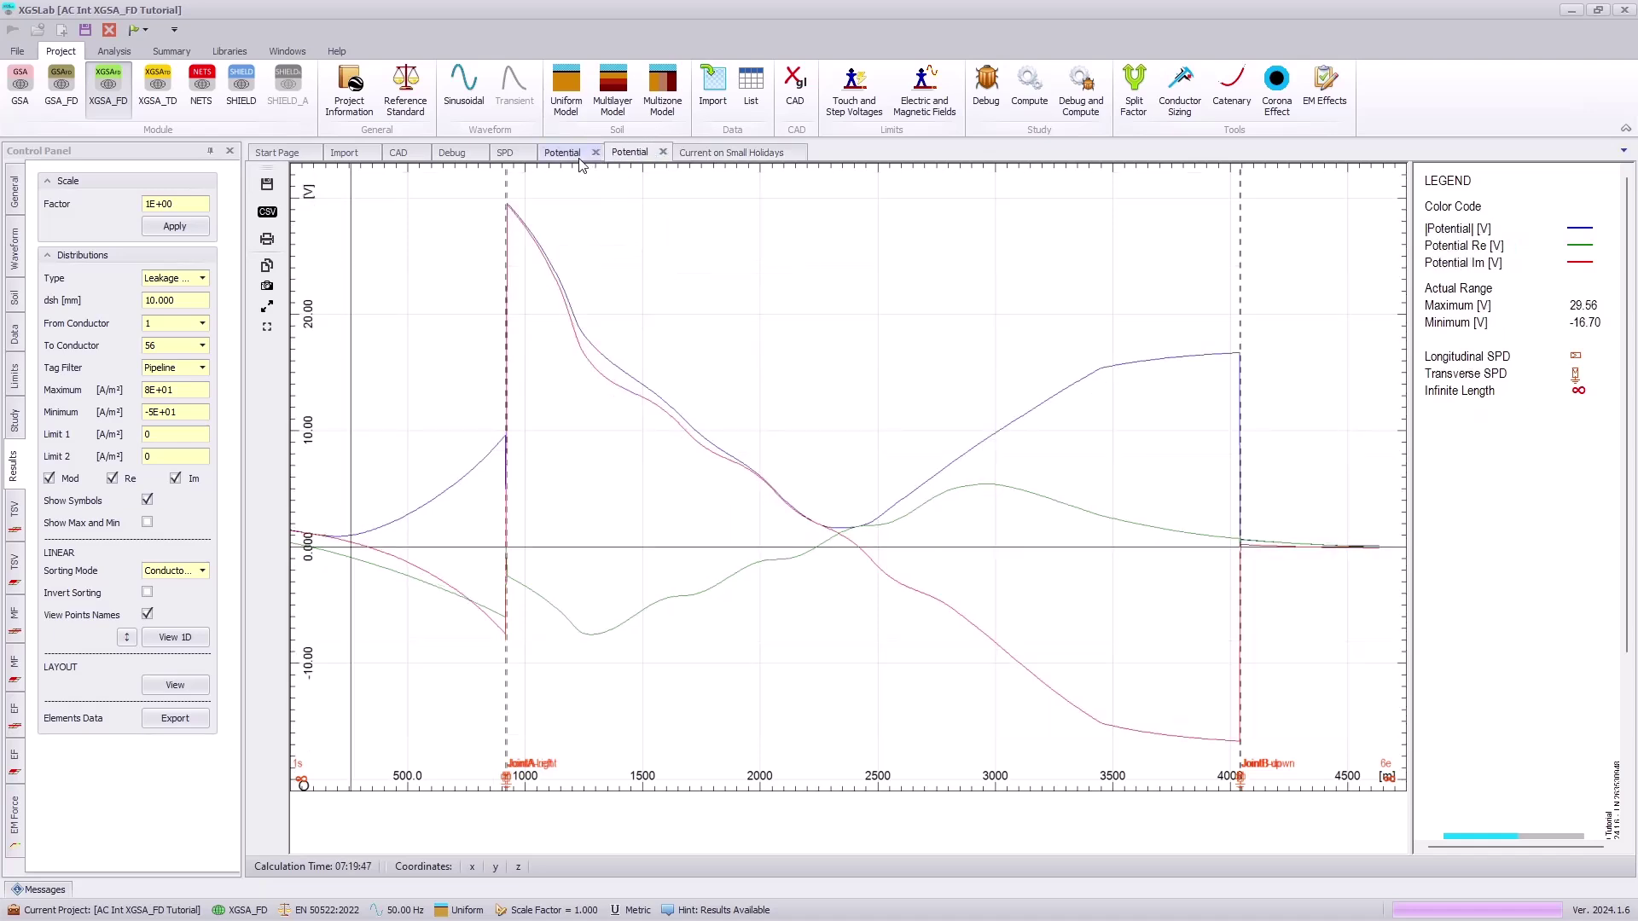
{"action": "left_click", "coordinate": [698, 156]}
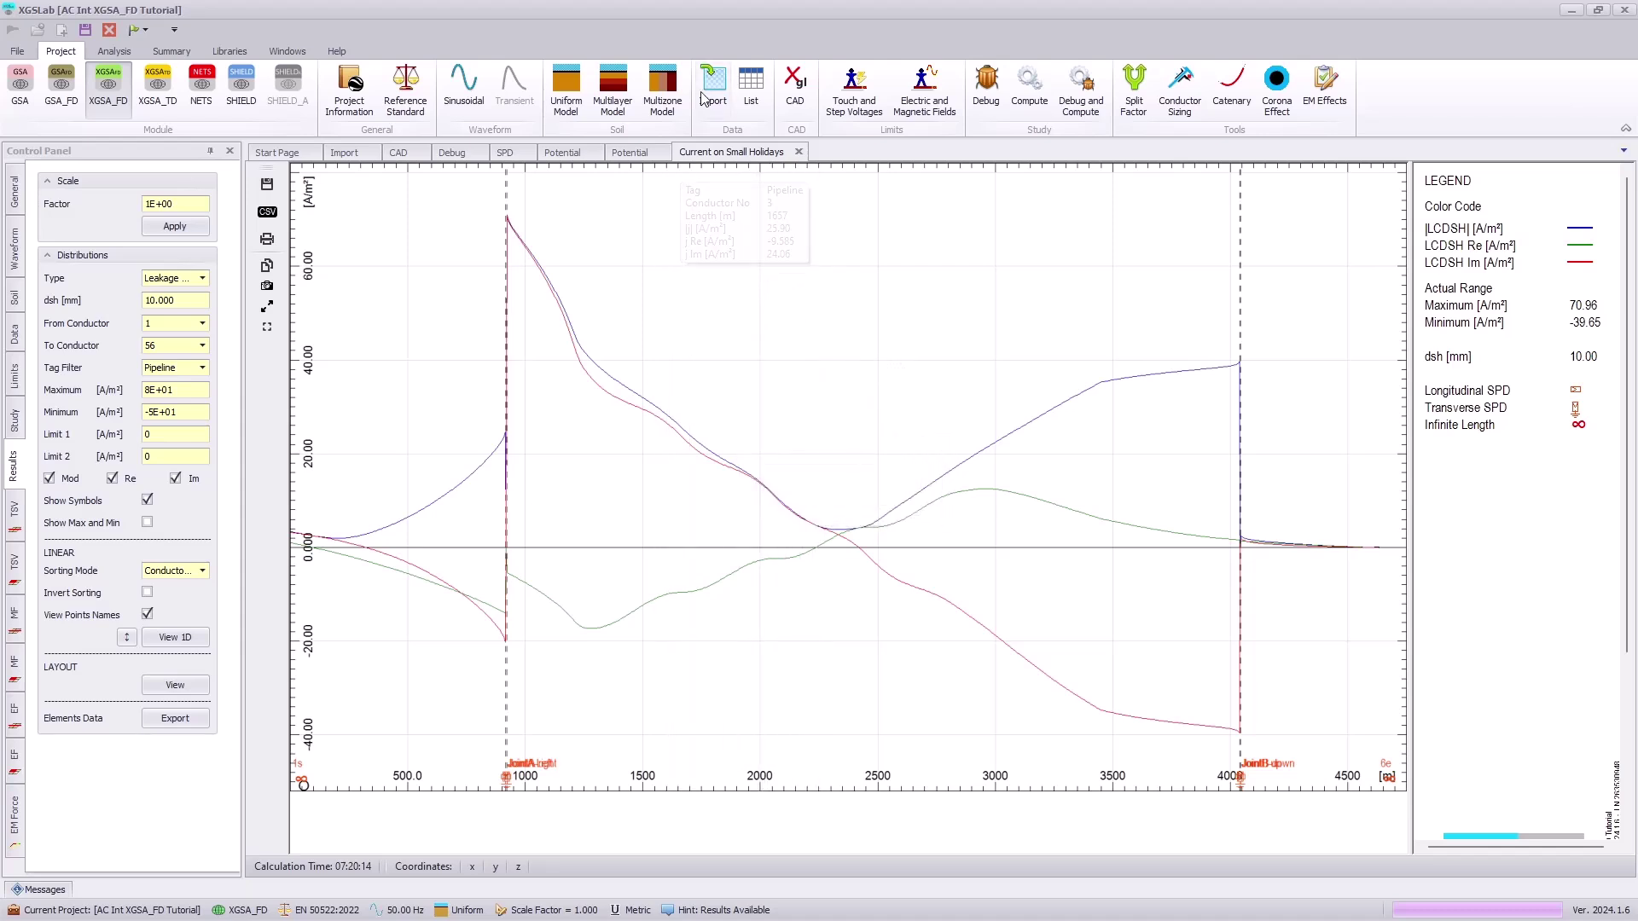
Reopen the project's CAD drawing and look over the line and pipeline layout in top view.
{"action": "left_click", "coordinate": [795, 98]}
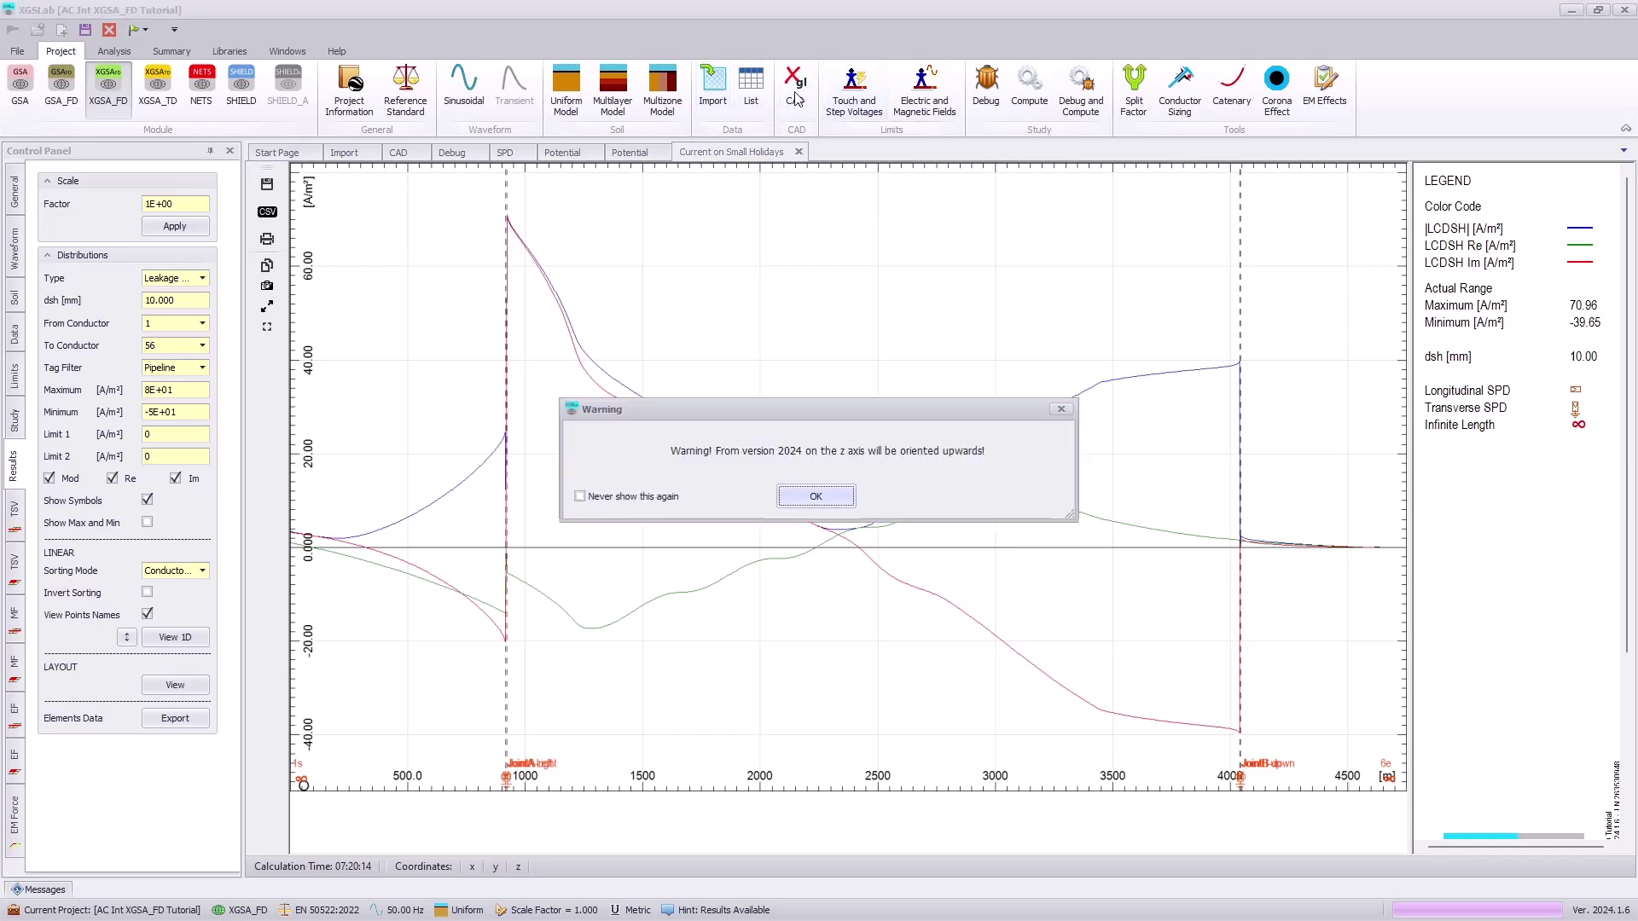
{"action": "left_click", "coordinate": [787, 503]}
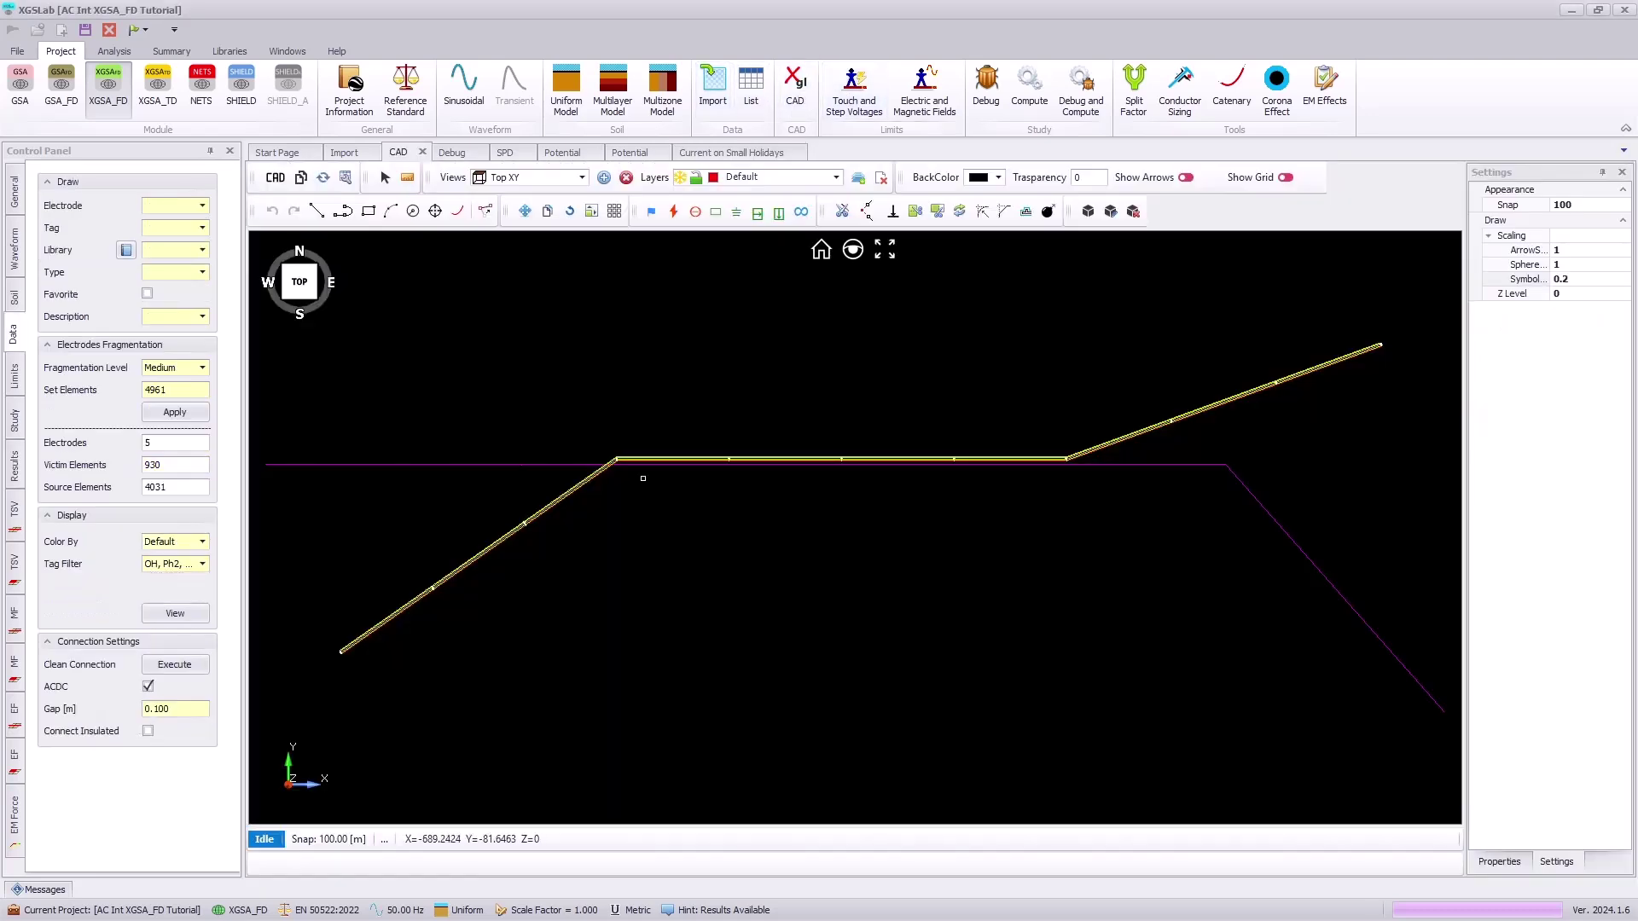
{"action": "scroll", "coordinate": [594, 441], "scroll_direction": "up", "scroll_amount": 3}
{"action": "scroll", "coordinate": [595, 441], "scroll_direction": "down", "scroll_amount": 2}
{"action": "left_click_drag", "start_coordinate": [300, 284], "coordinate": [308, 295]}
{"action": "left_click", "coordinate": [303, 284]}
Check the layer rows in the import data and return to the CAD drawing.
{"action": "left_click", "coordinate": [713, 90]}
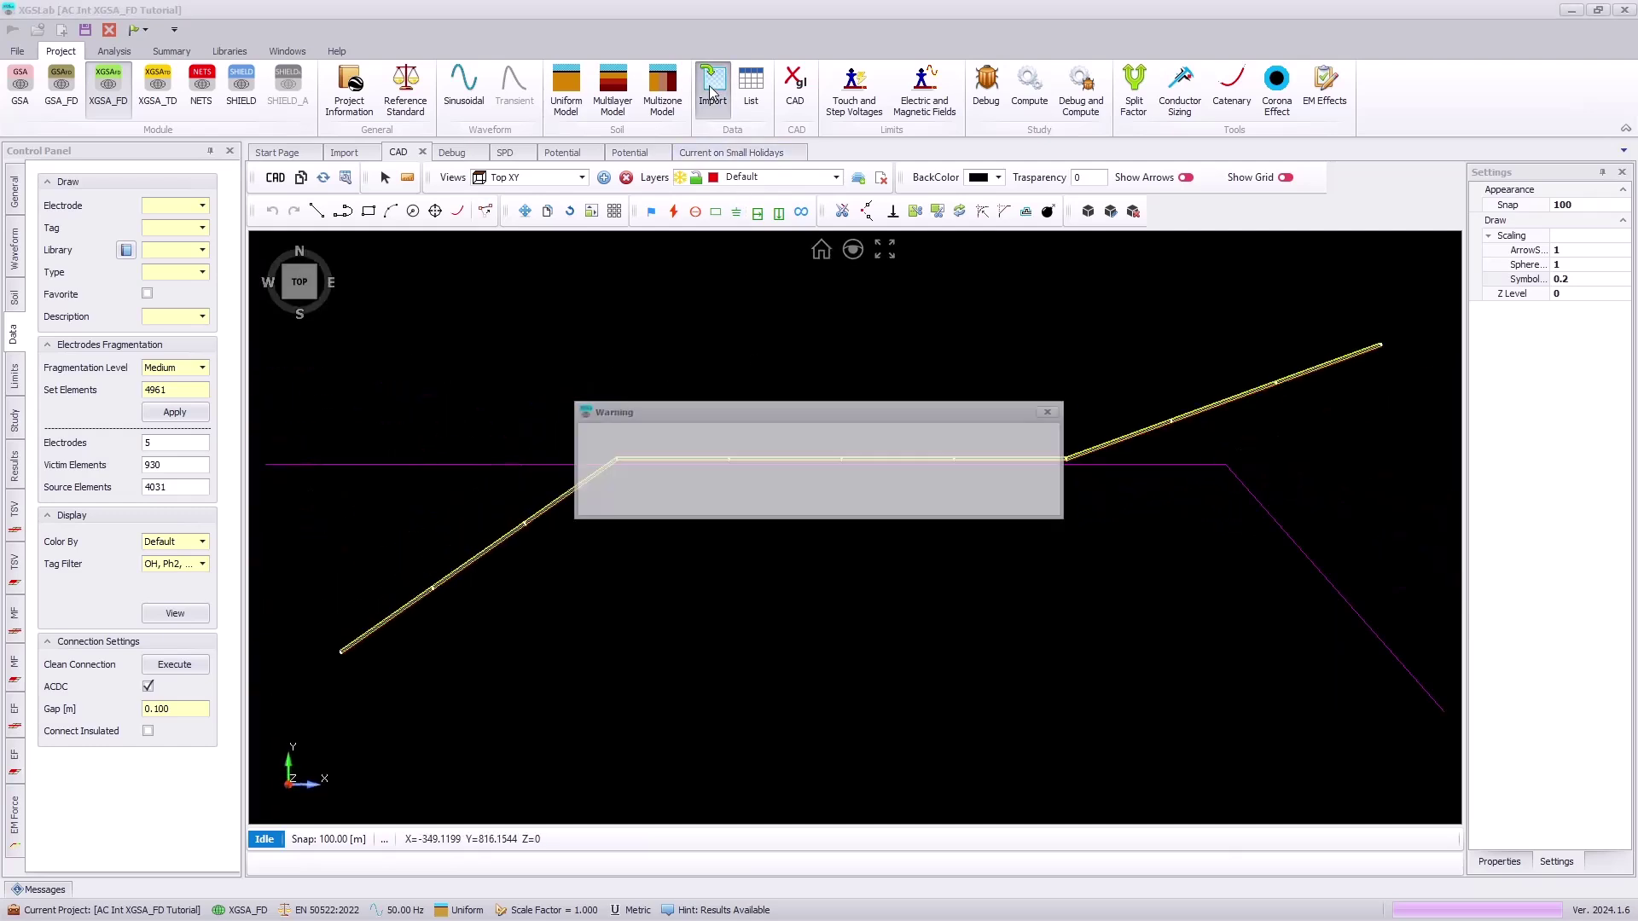
{"action": "left_click", "coordinate": [815, 497]}
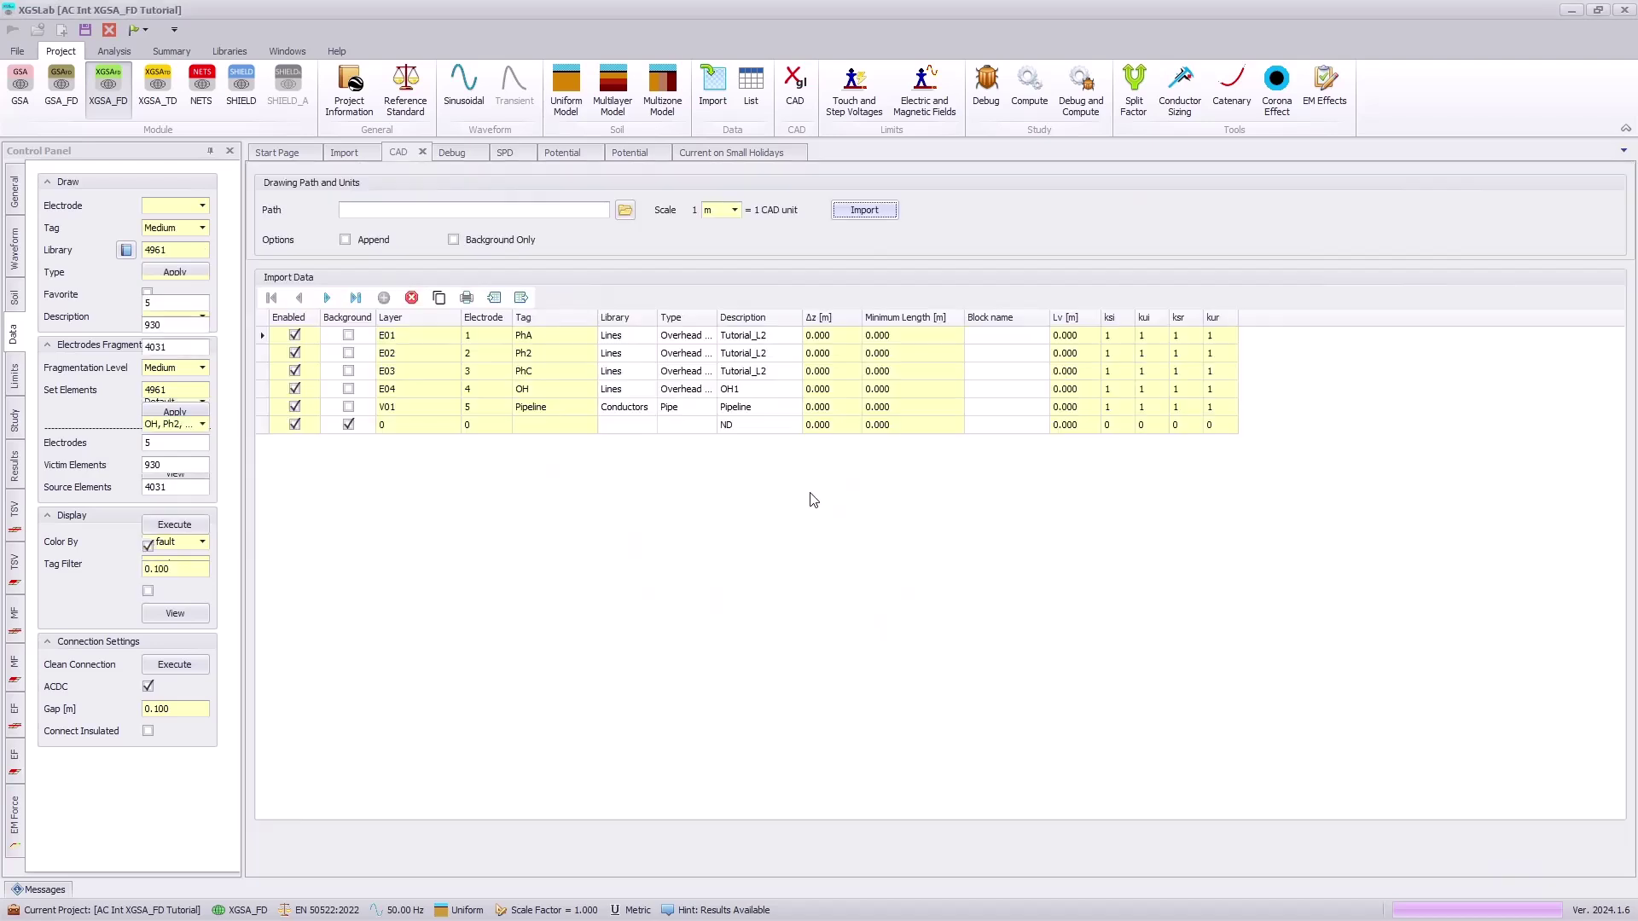
{"action": "left_click", "coordinate": [794, 87]}
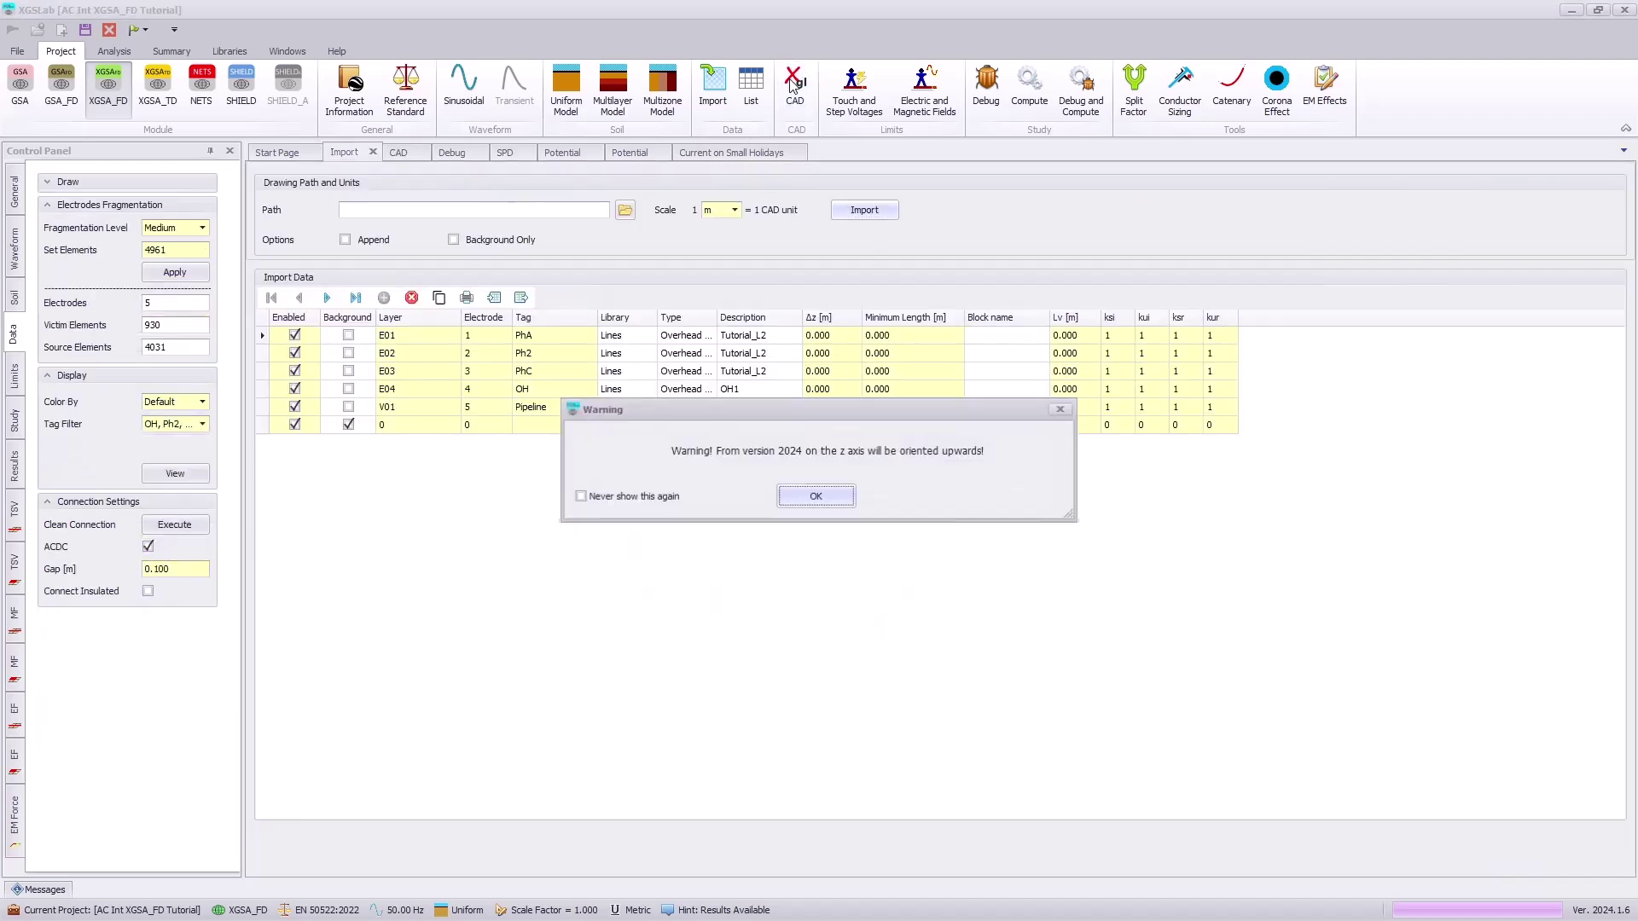
{"action": "left_click", "coordinate": [816, 497]}
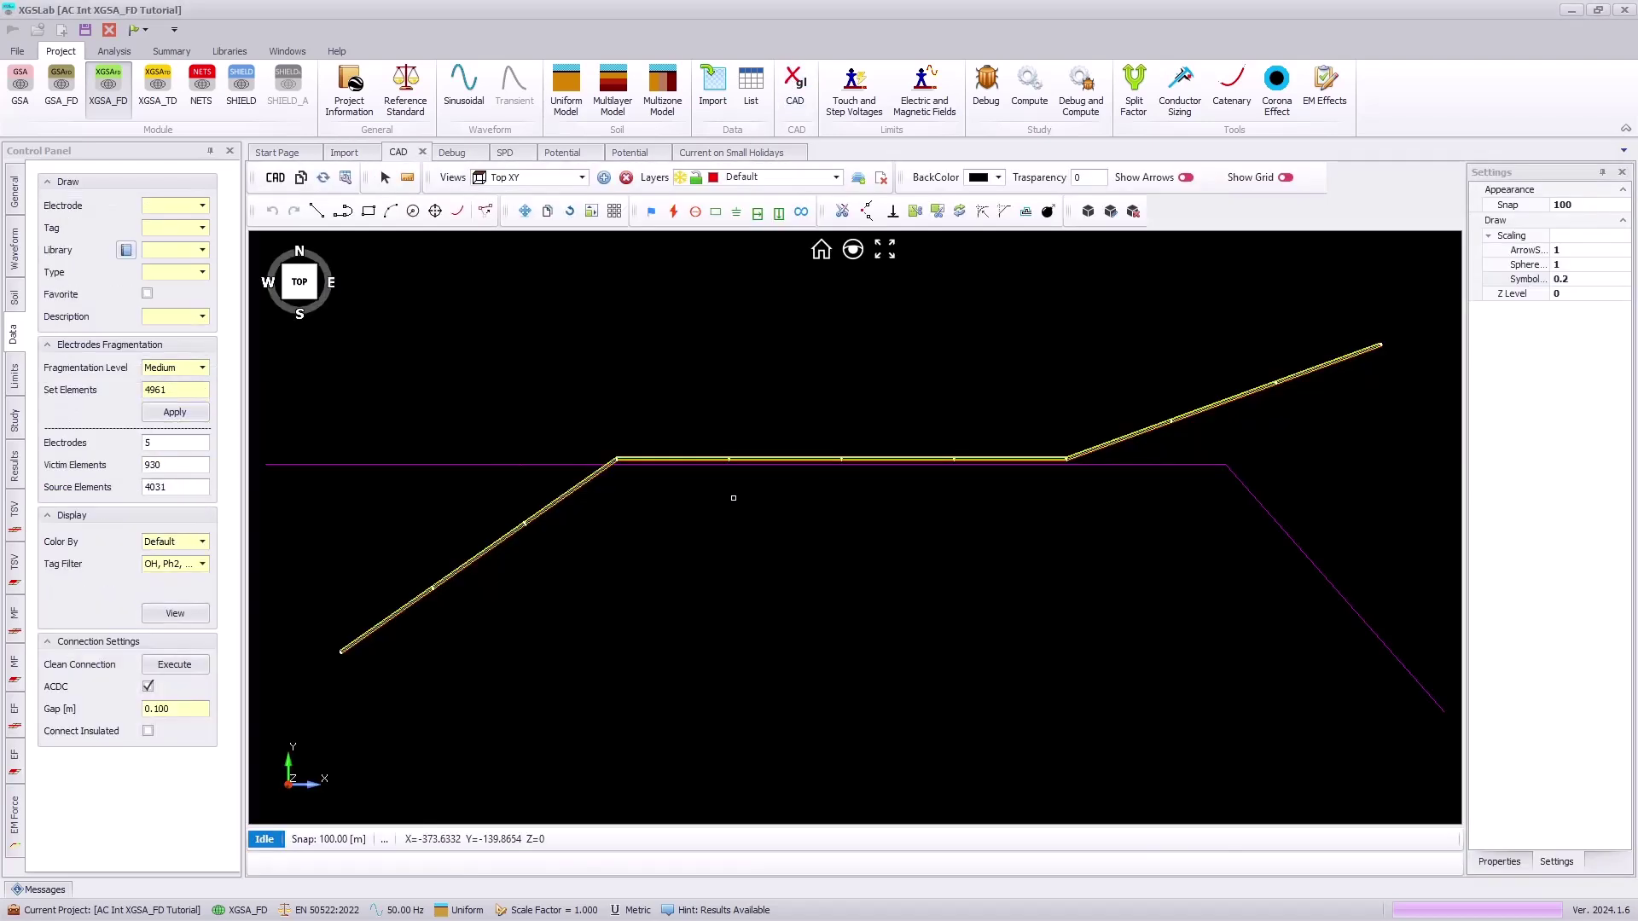
Hide layers V01 and 0 in the CAD drawing, leaving only the overhead line layers displayed.
{"action": "left_click", "coordinate": [836, 177]}
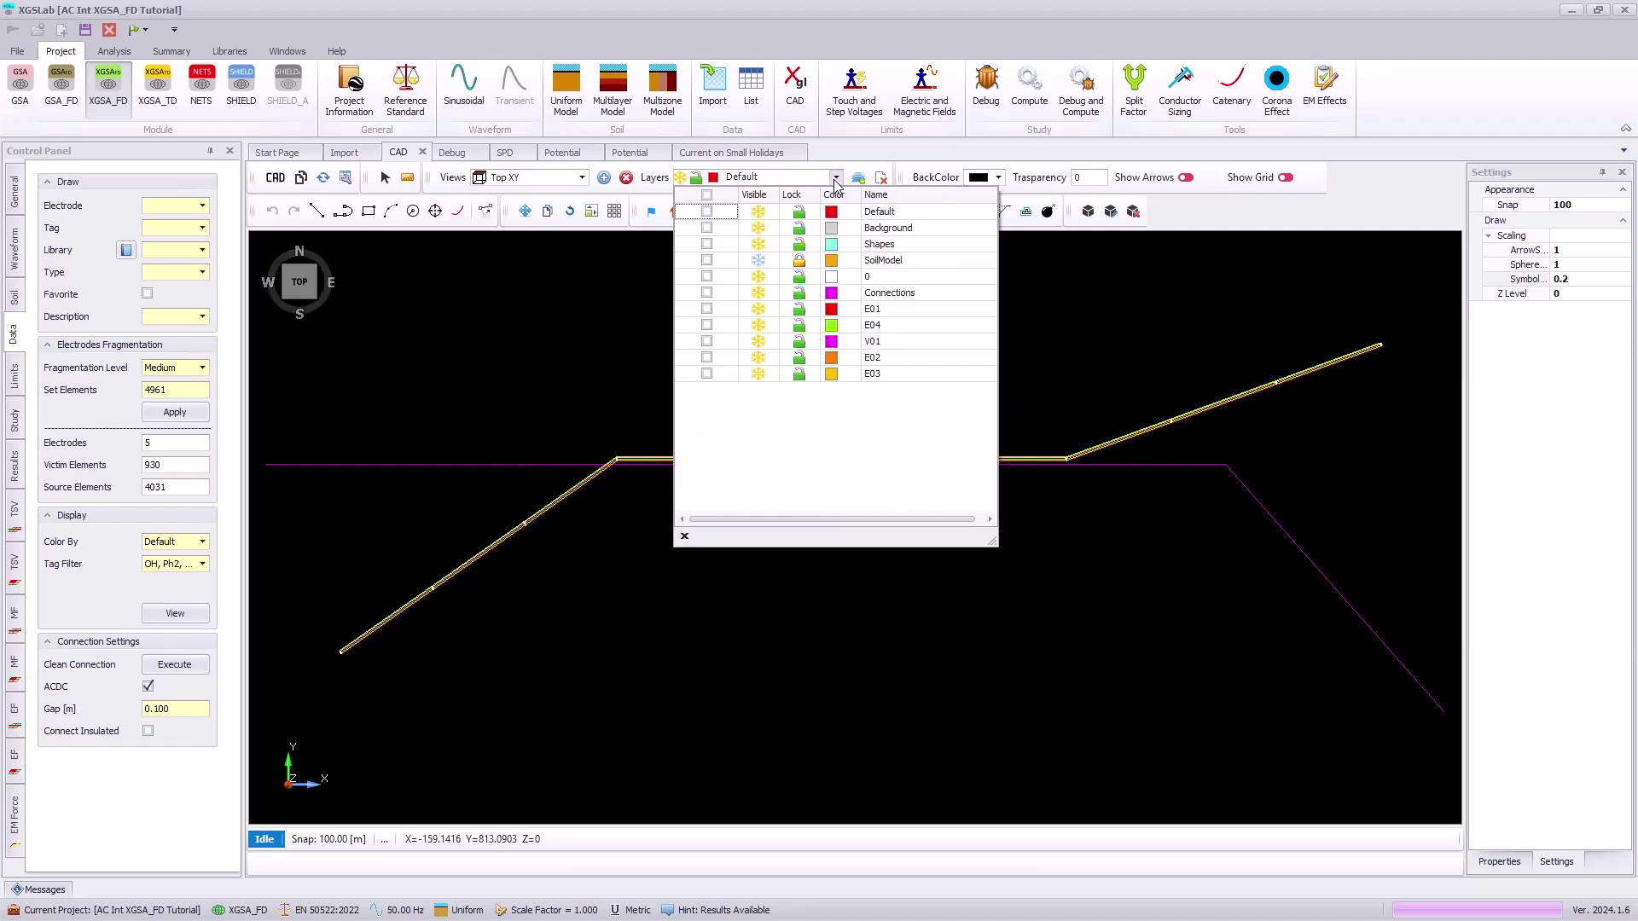
{"action": "left_click", "coordinate": [757, 341]}
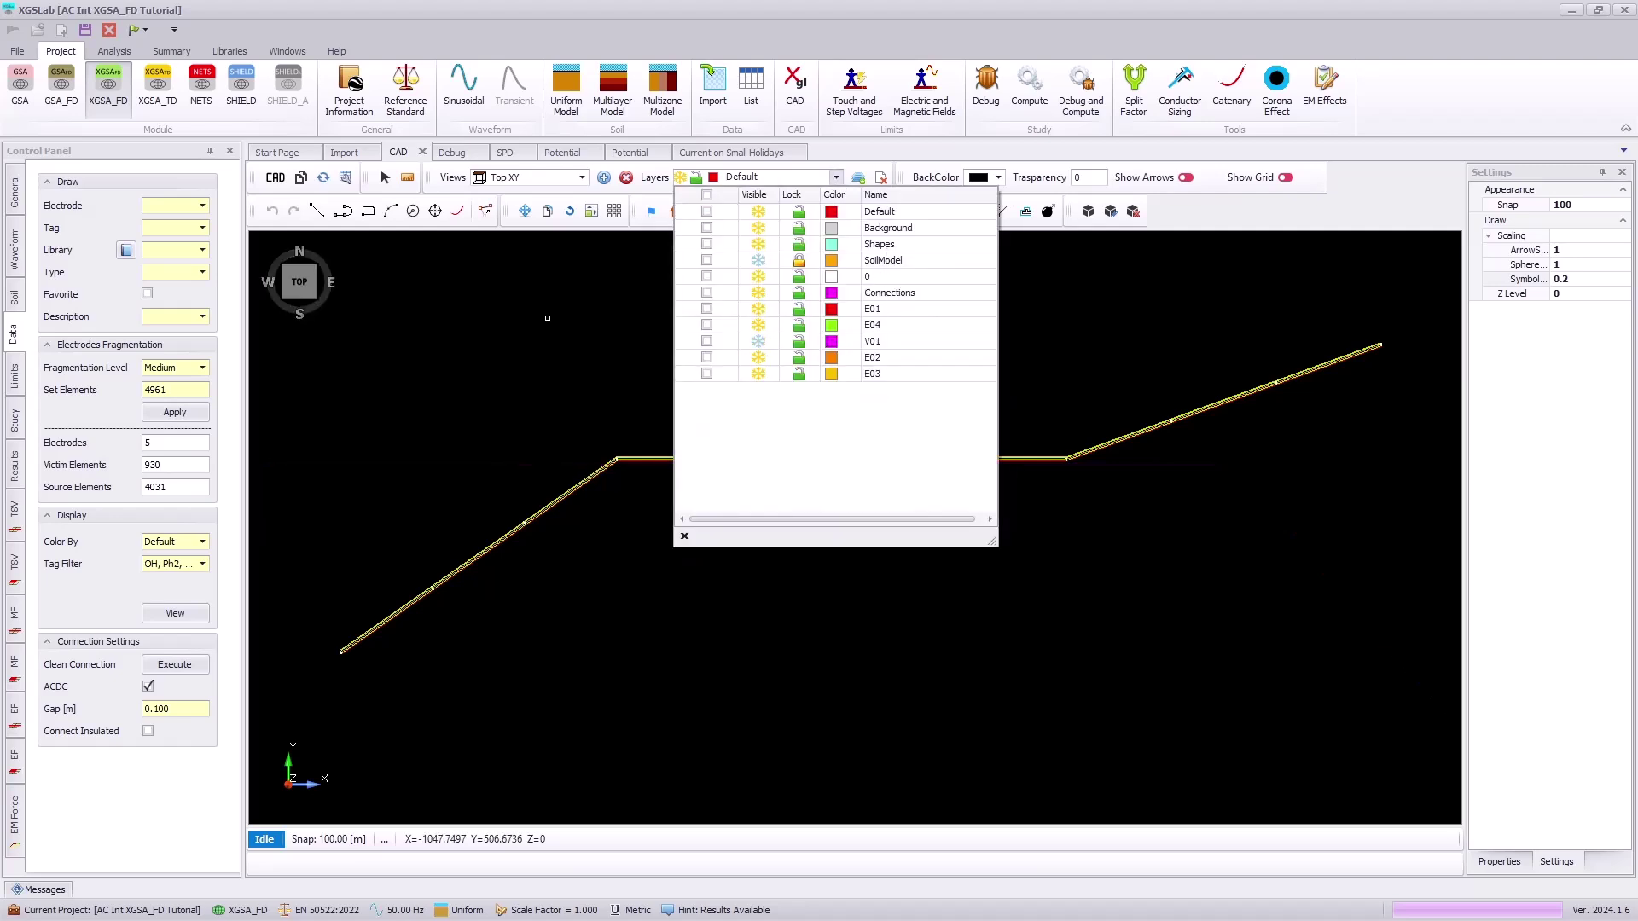
{"action": "left_click", "coordinate": [554, 328]}
{"action": "left_click", "coordinate": [836, 178]}
{"action": "left_click", "coordinate": [543, 290]}
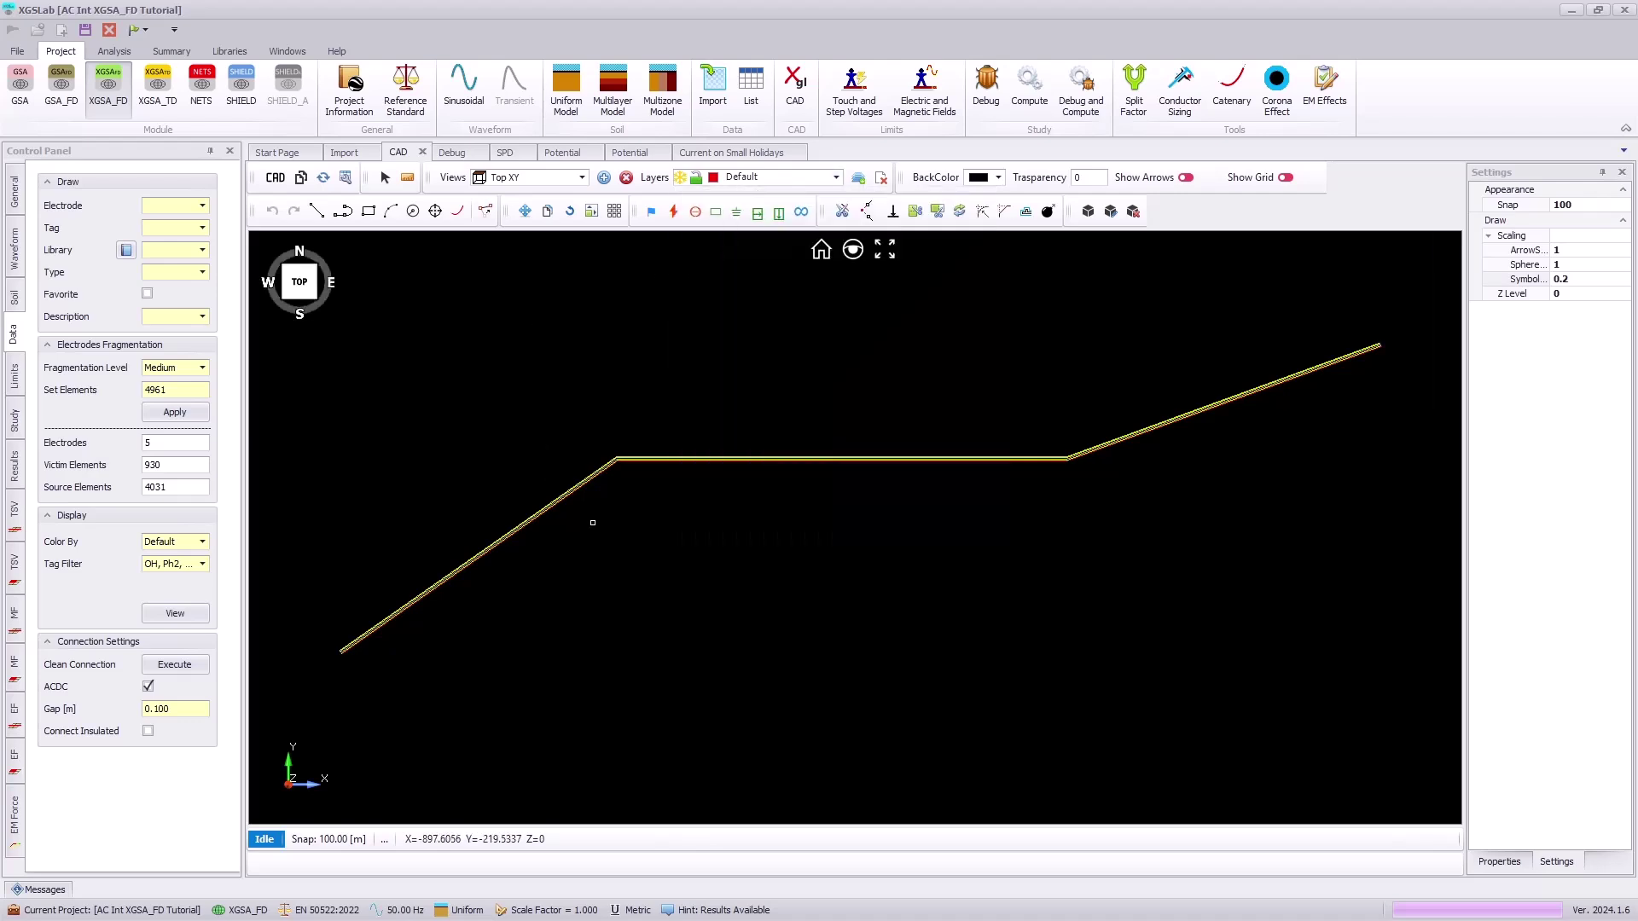
Select all the displayed overhead line conductors and delete them.
{"action": "left_click_drag", "start_coordinate": [1407, 295], "coordinate": [338, 654]}
{"action": "key", "text": "Delete"}
{"action": "left_click", "coordinate": [762, 502]}
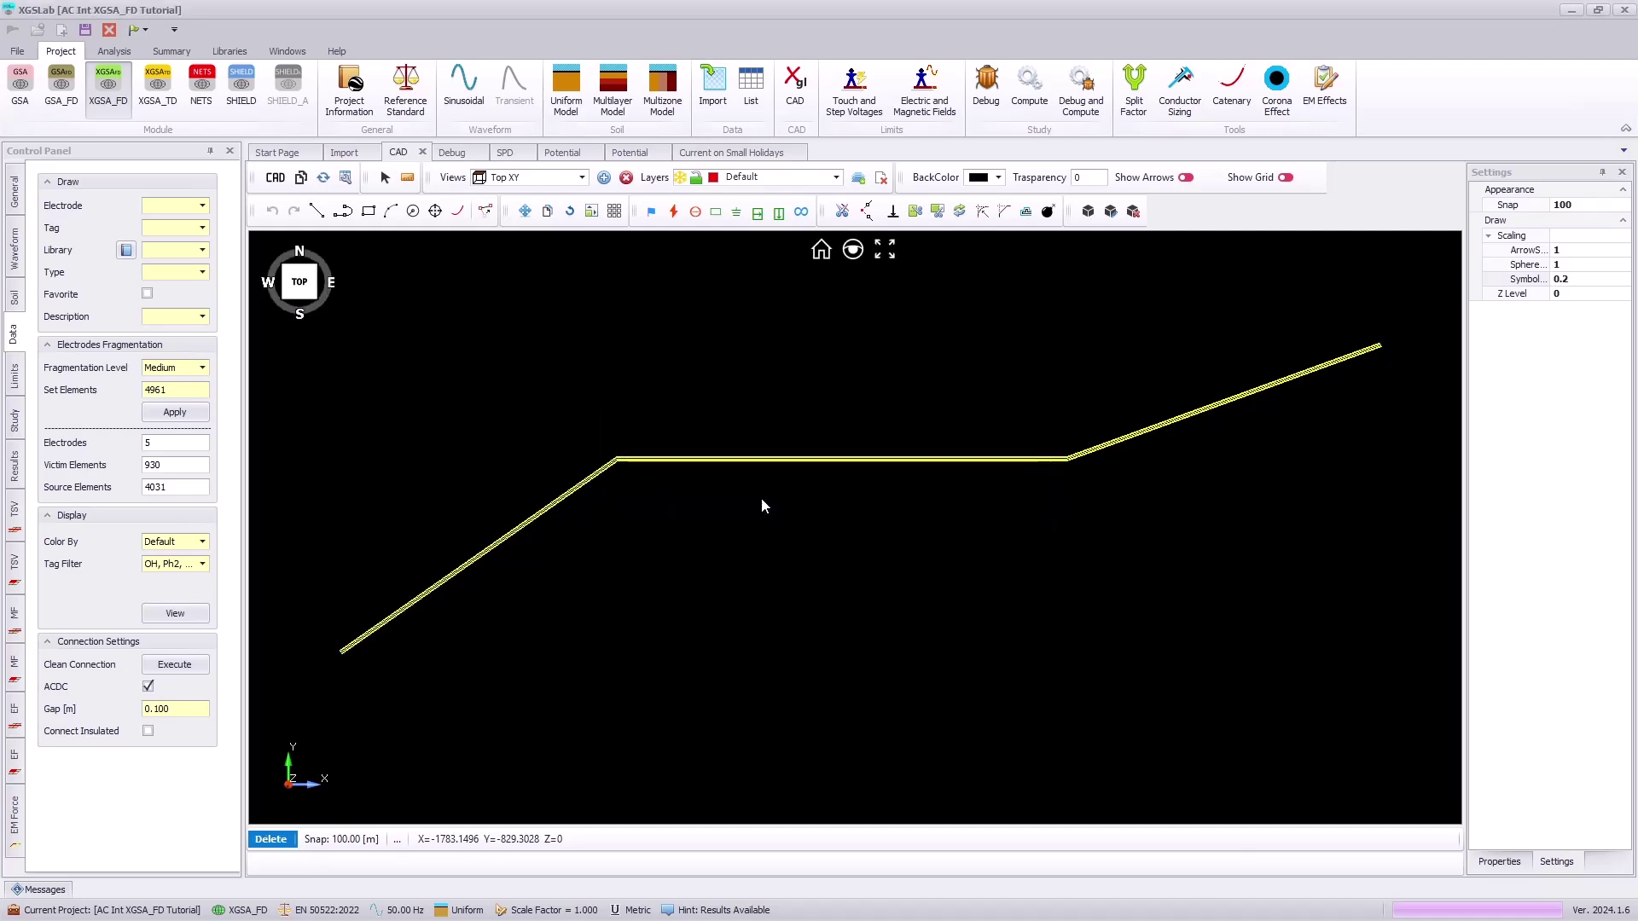
Make the V01 pipeline layer visible again in the CAD drawing.
{"action": "left_click", "coordinate": [836, 176]}
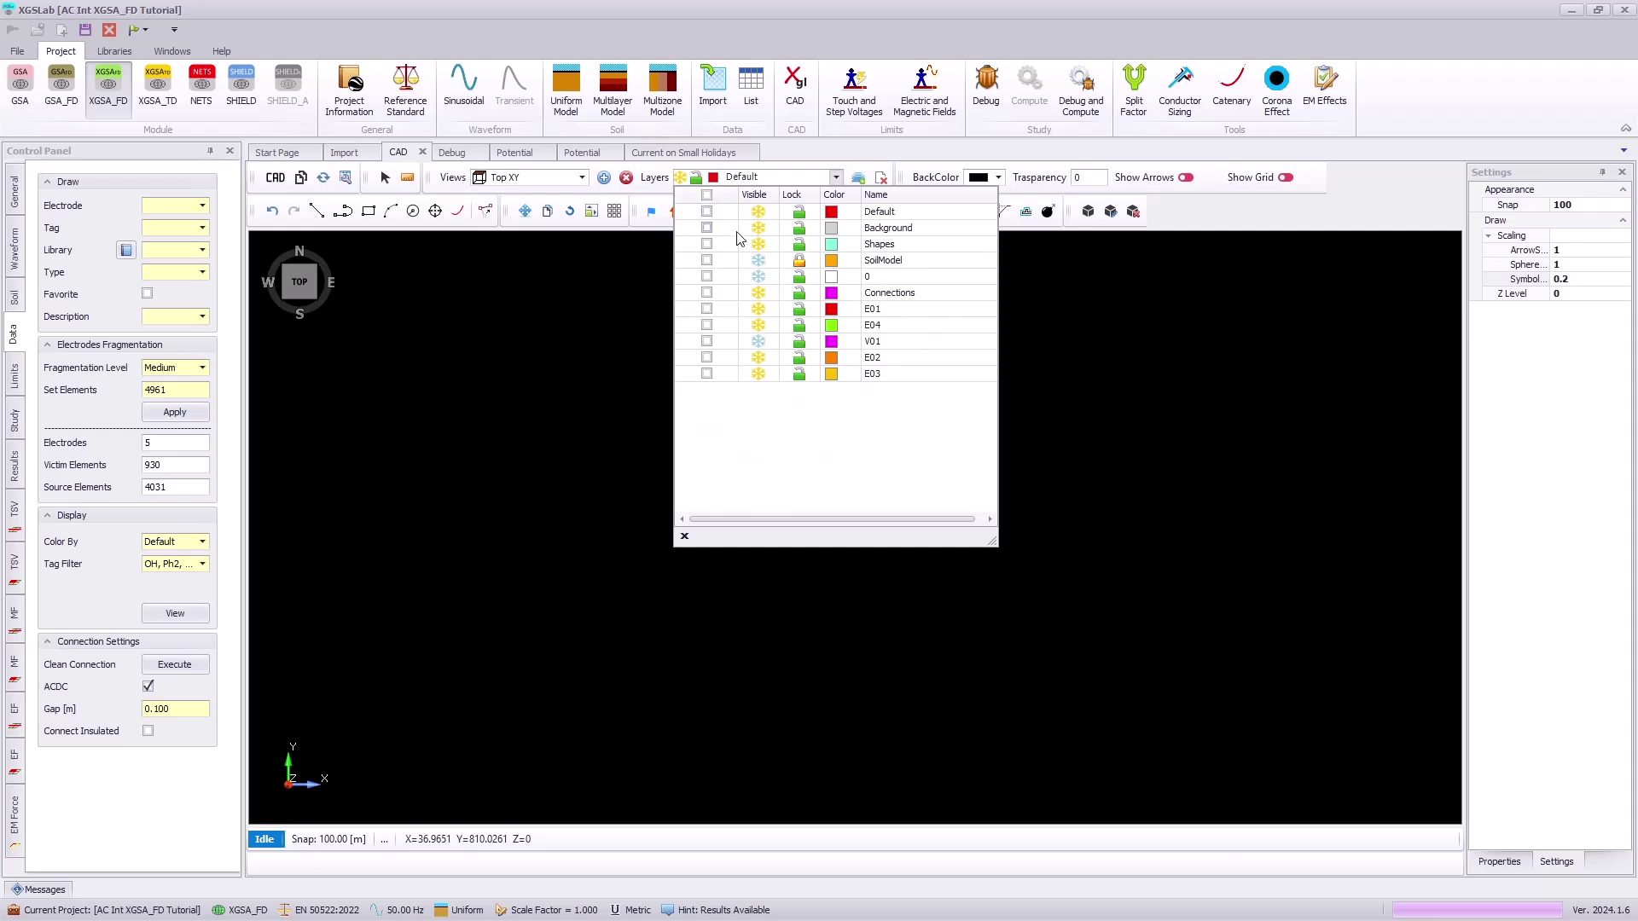
{"action": "left_click", "coordinate": [758, 342]}
{"action": "left_click", "coordinate": [581, 333]}
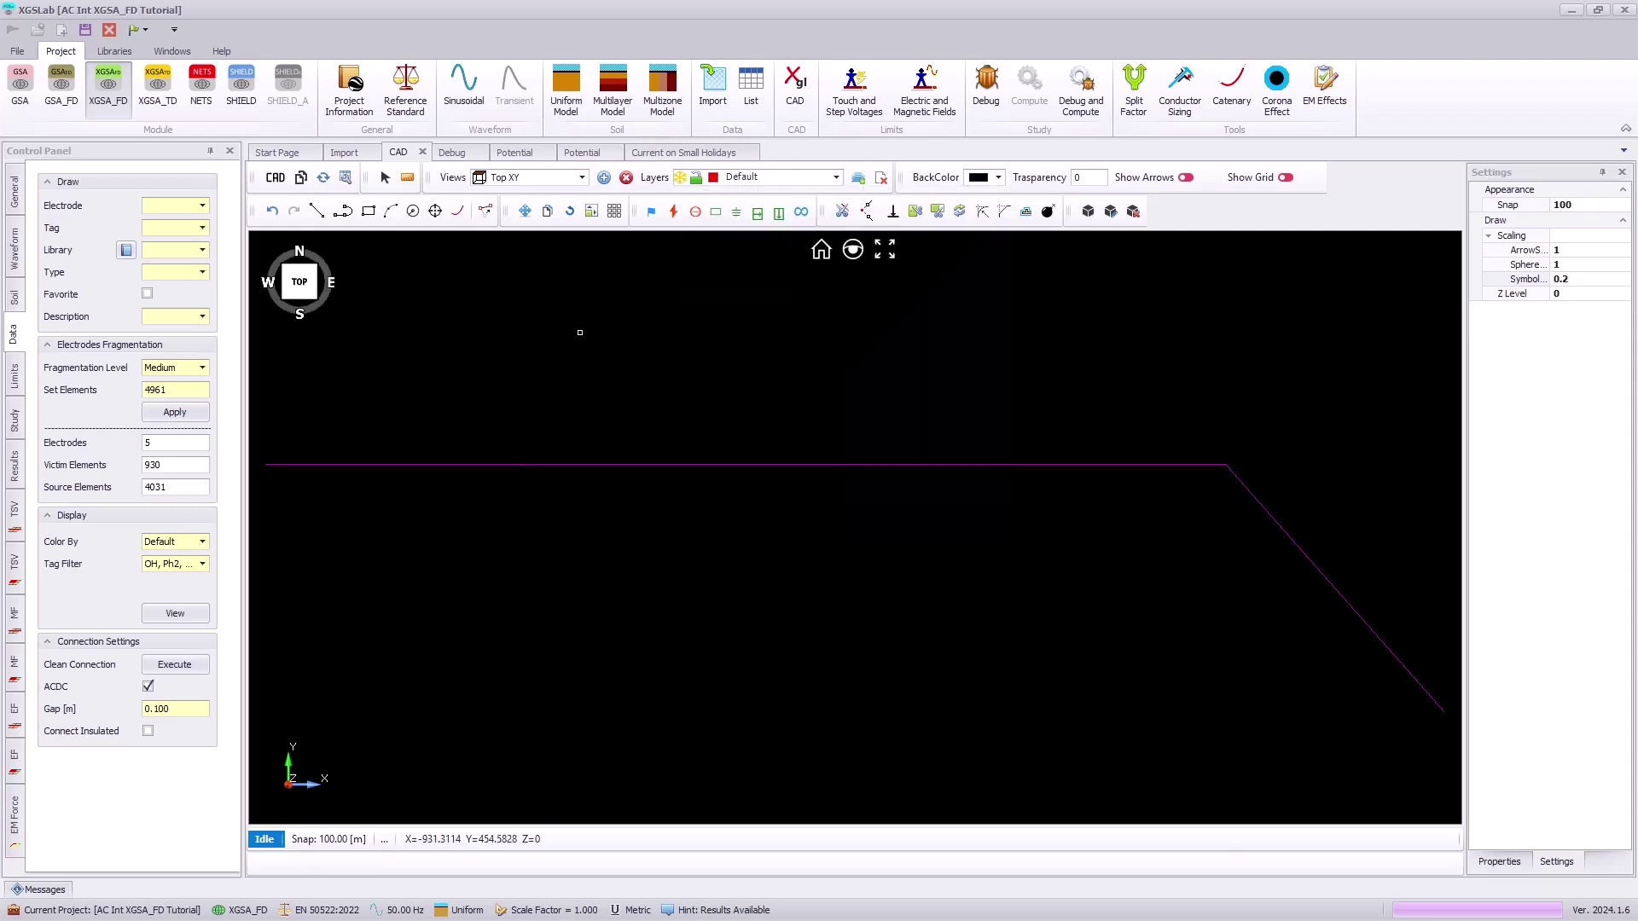
Disable the V01 pipeline row and the background layer 0 row in the import data.
{"action": "left_click", "coordinate": [707, 98]}
{"action": "left_click", "coordinate": [821, 493]}
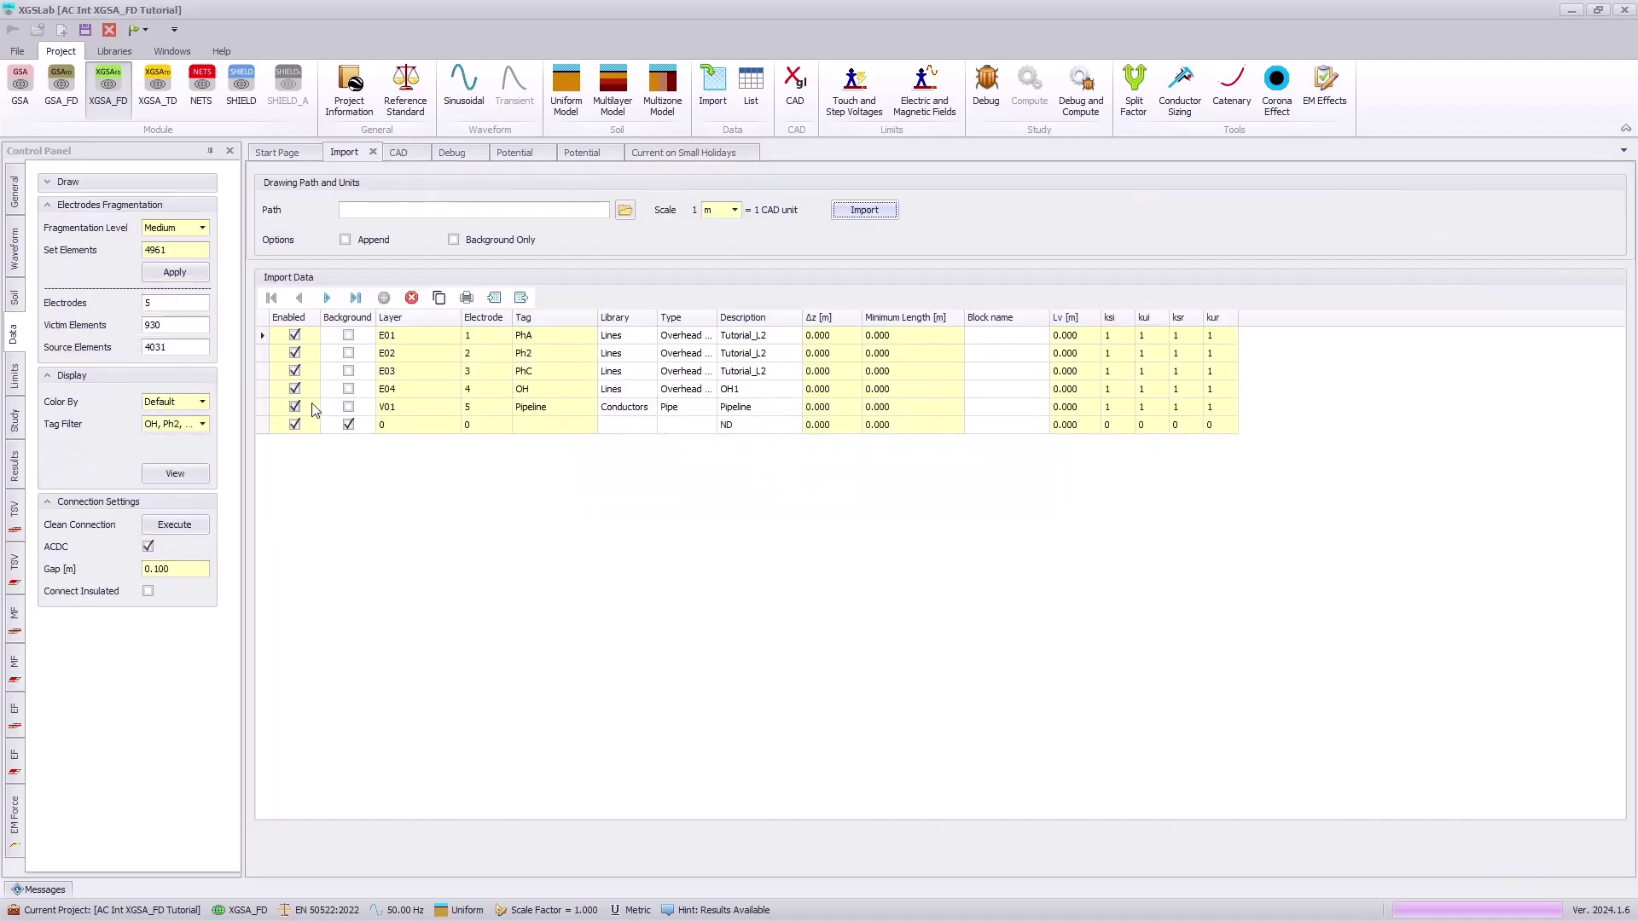
{"action": "left_click", "coordinate": [295, 407]}
{"action": "left_click", "coordinate": [294, 425]}
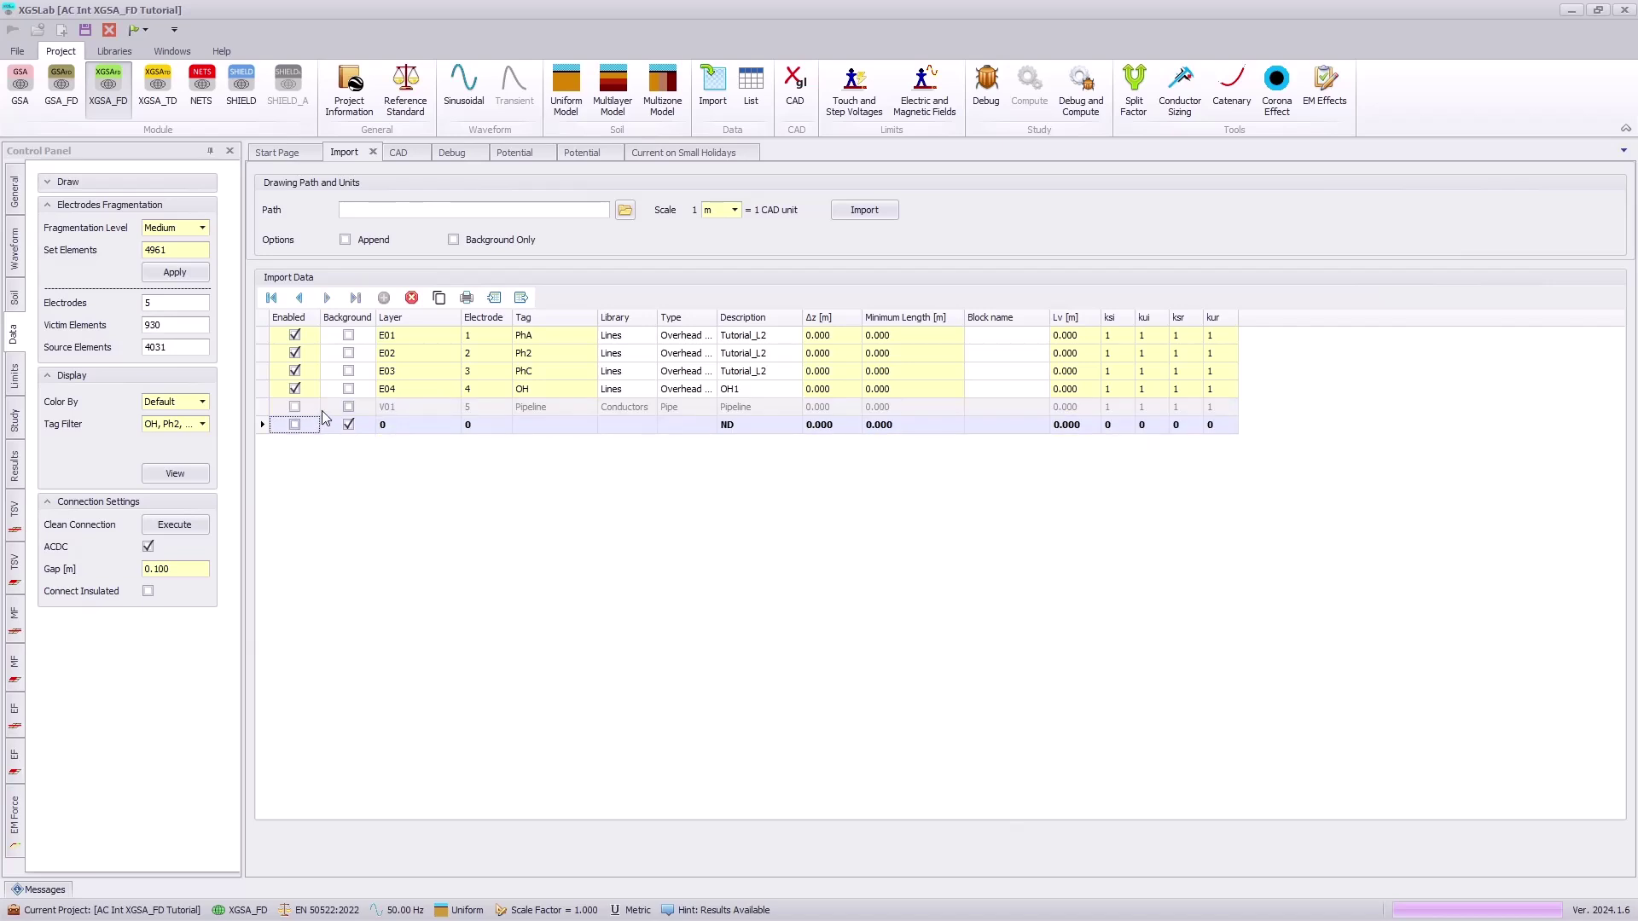
Import the drawing 1.1_Tutorial XGSA_FD Interference Fault.dwg with the Append option enabled.
{"action": "left_click", "coordinate": [624, 210]}
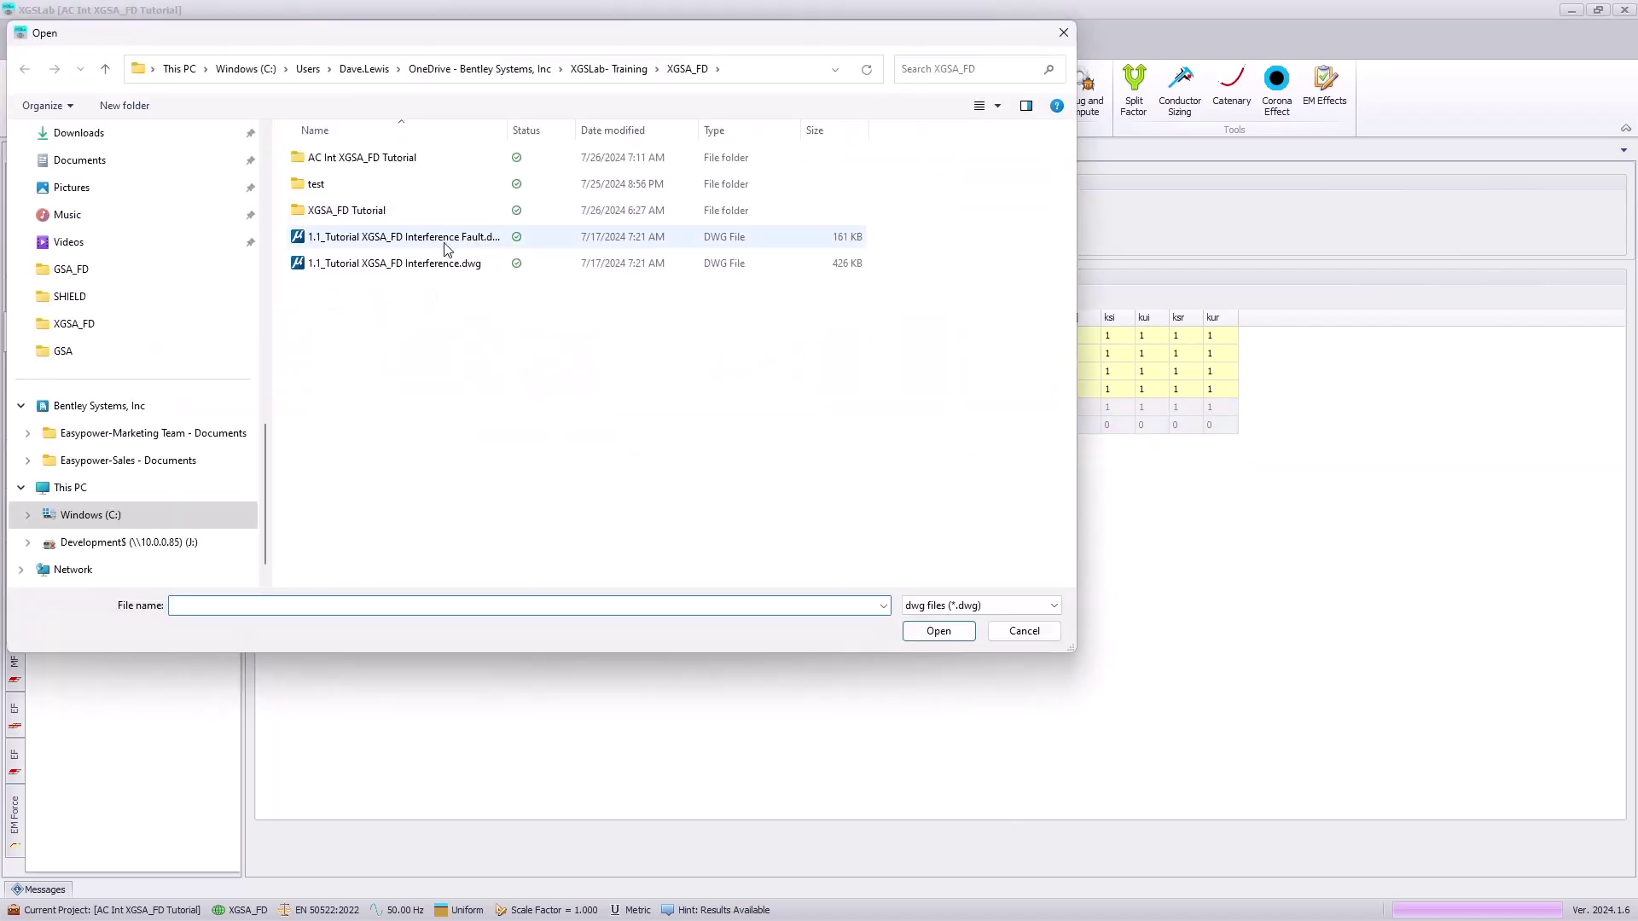
{"action": "left_click", "coordinate": [444, 243]}
{"action": "double_click", "coordinate": [444, 249]}
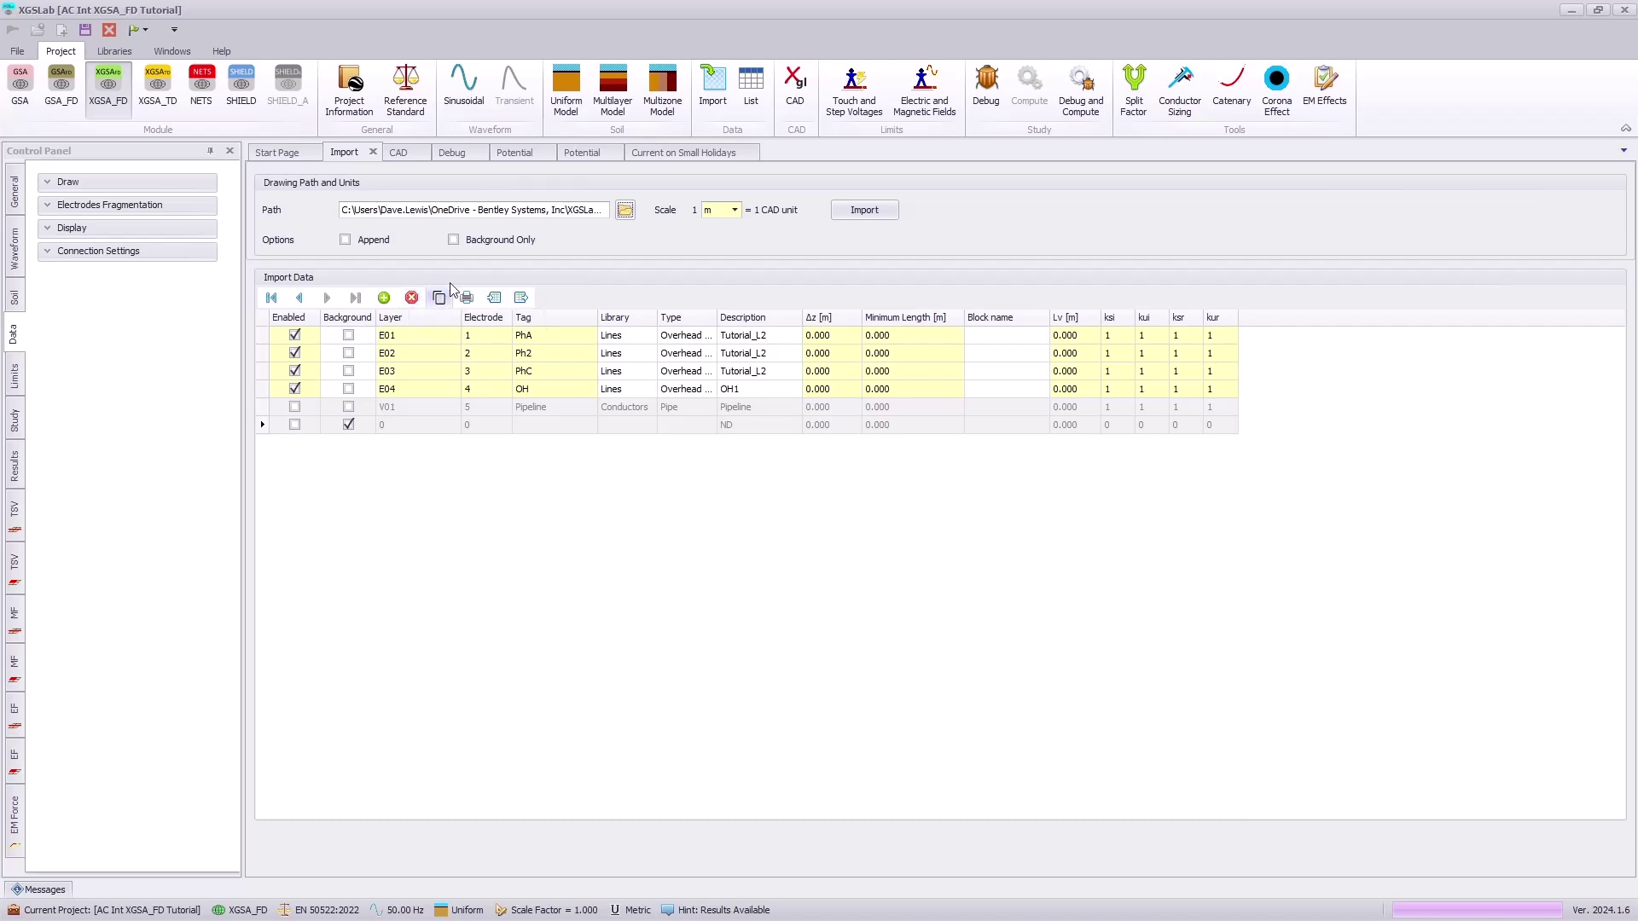
{"action": "left_click", "coordinate": [345, 240]}
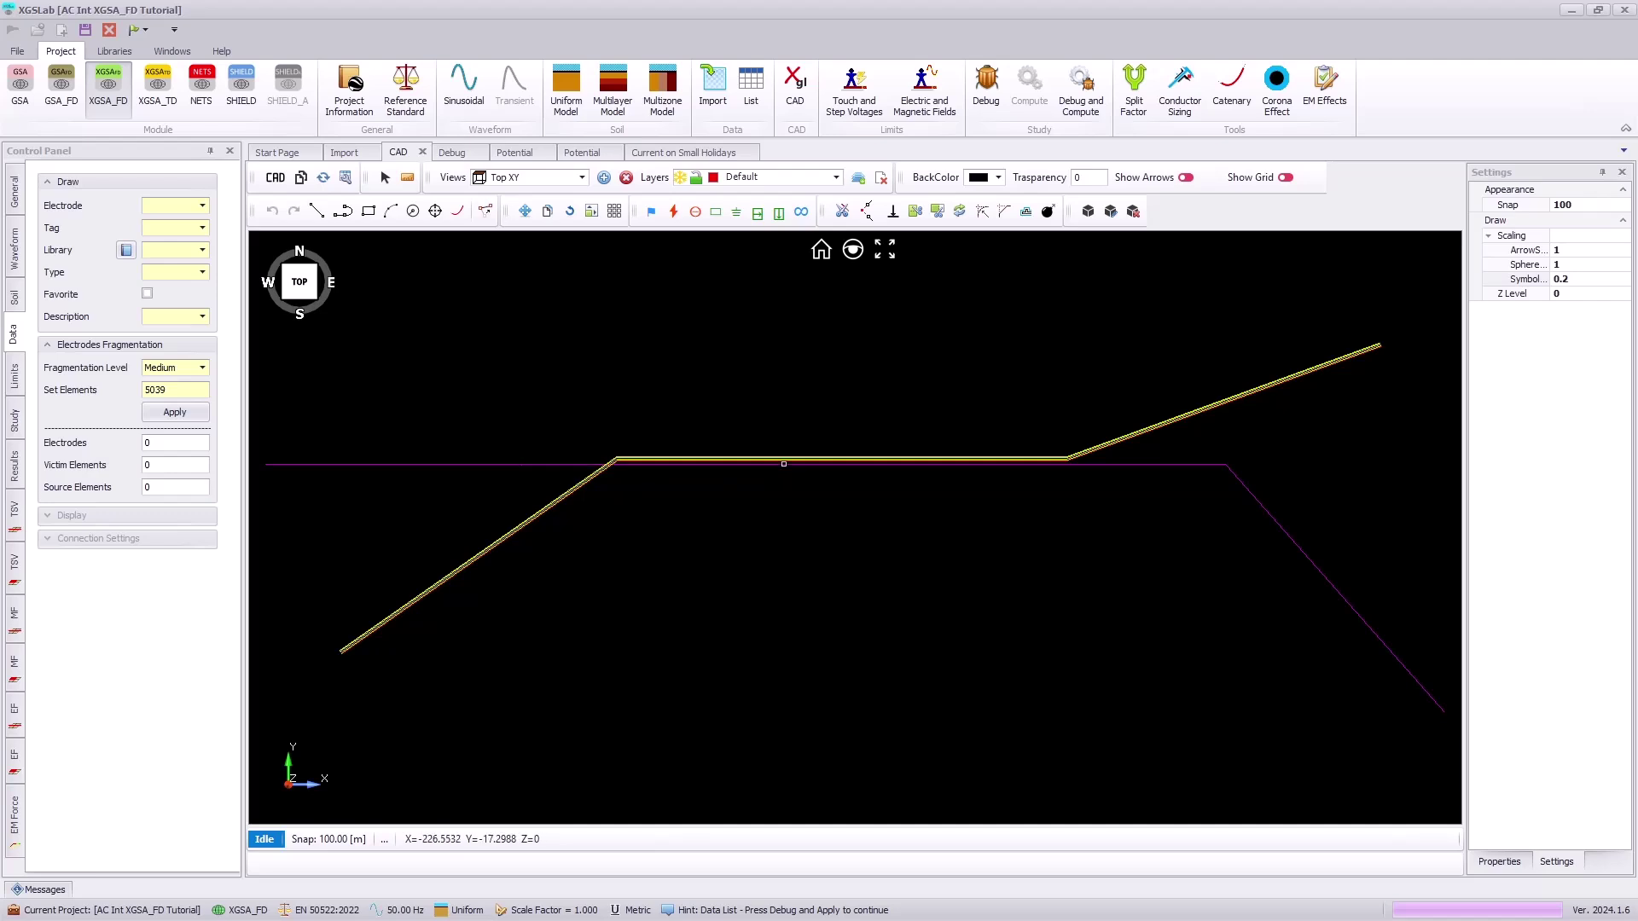
Open the conductor editor for a PhA conductor on layer E01 near the line's middle section and examine its source current.
{"action": "scroll", "coordinate": [614, 465], "scroll_direction": "up", "scroll_amount": 5}
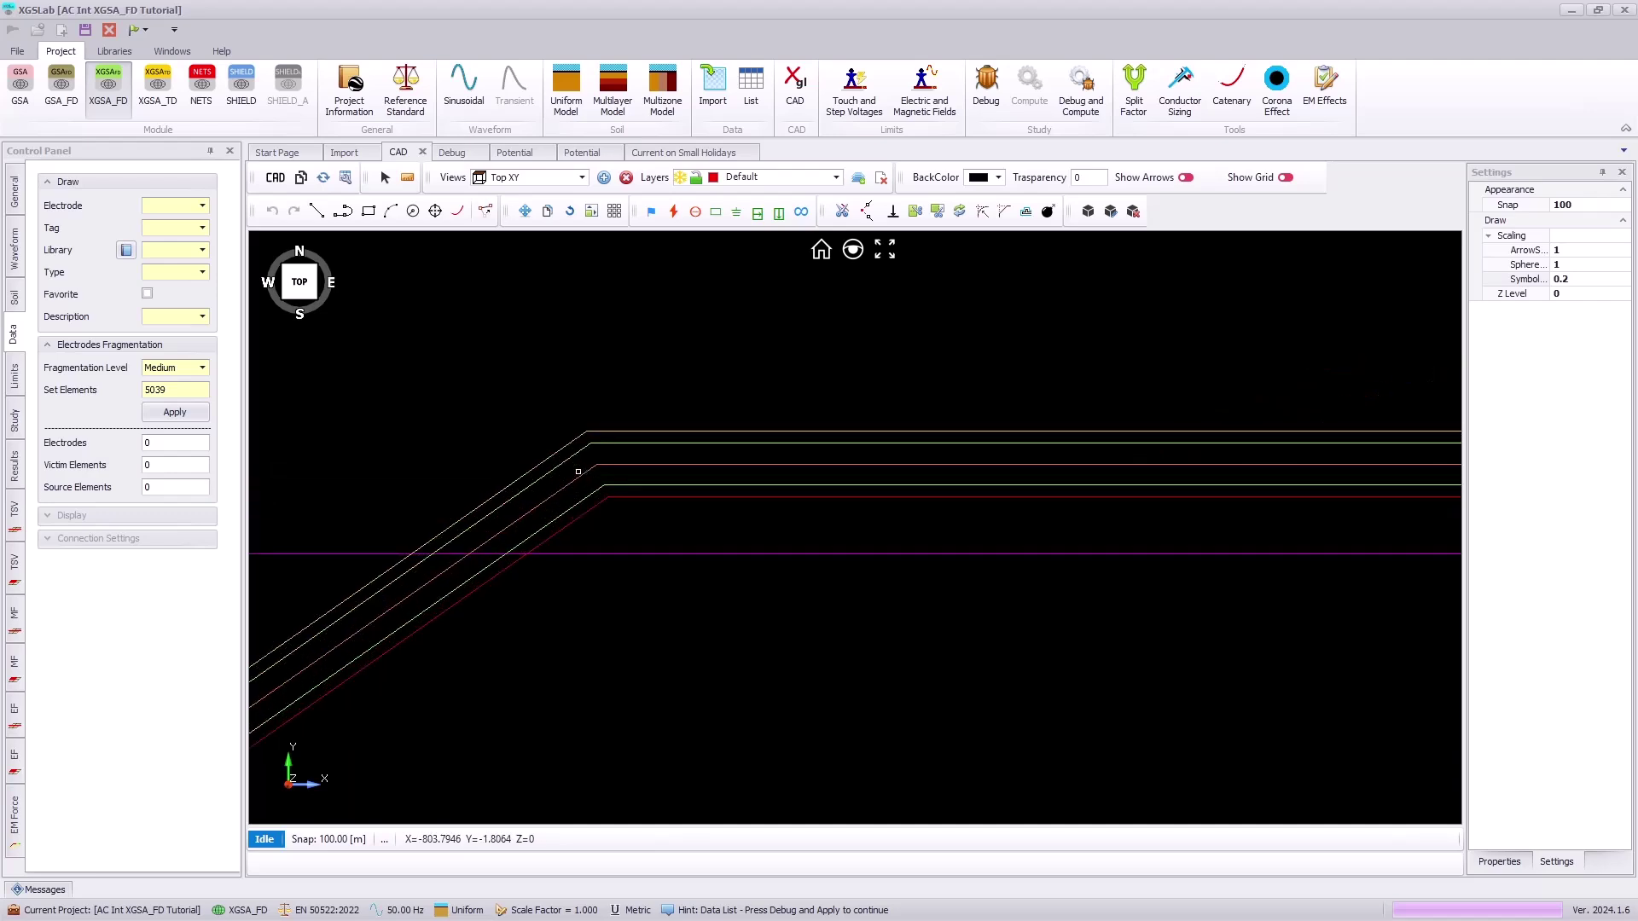
{"action": "left_click", "coordinate": [299, 281]}
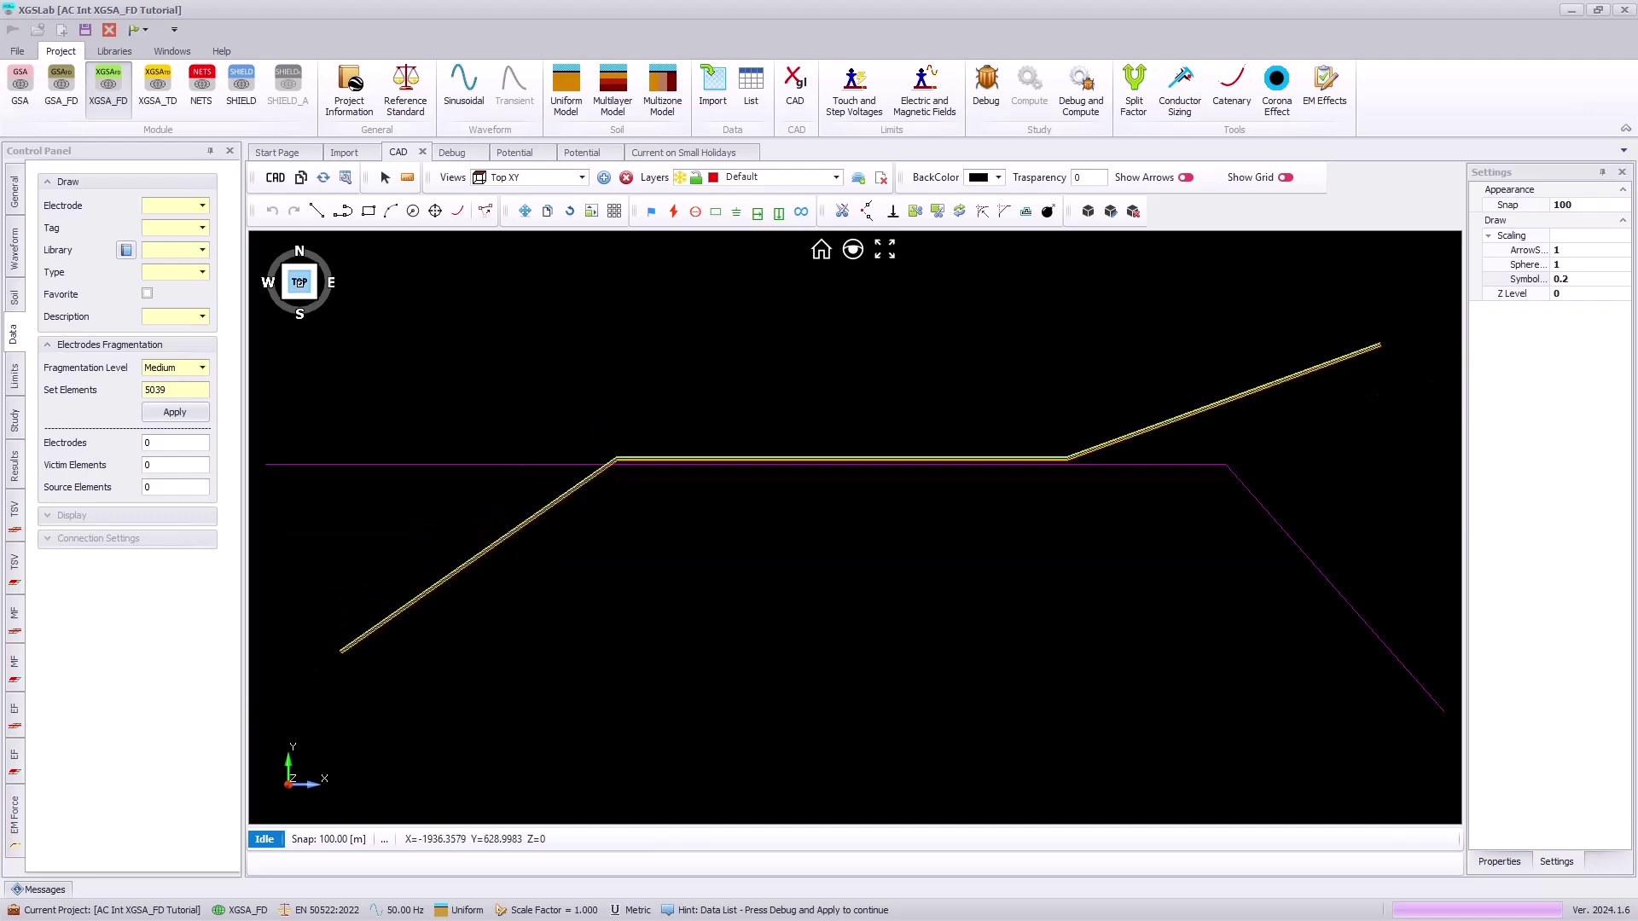
{"action": "scroll", "coordinate": [688, 454], "scroll_direction": "up", "scroll_amount": 6}
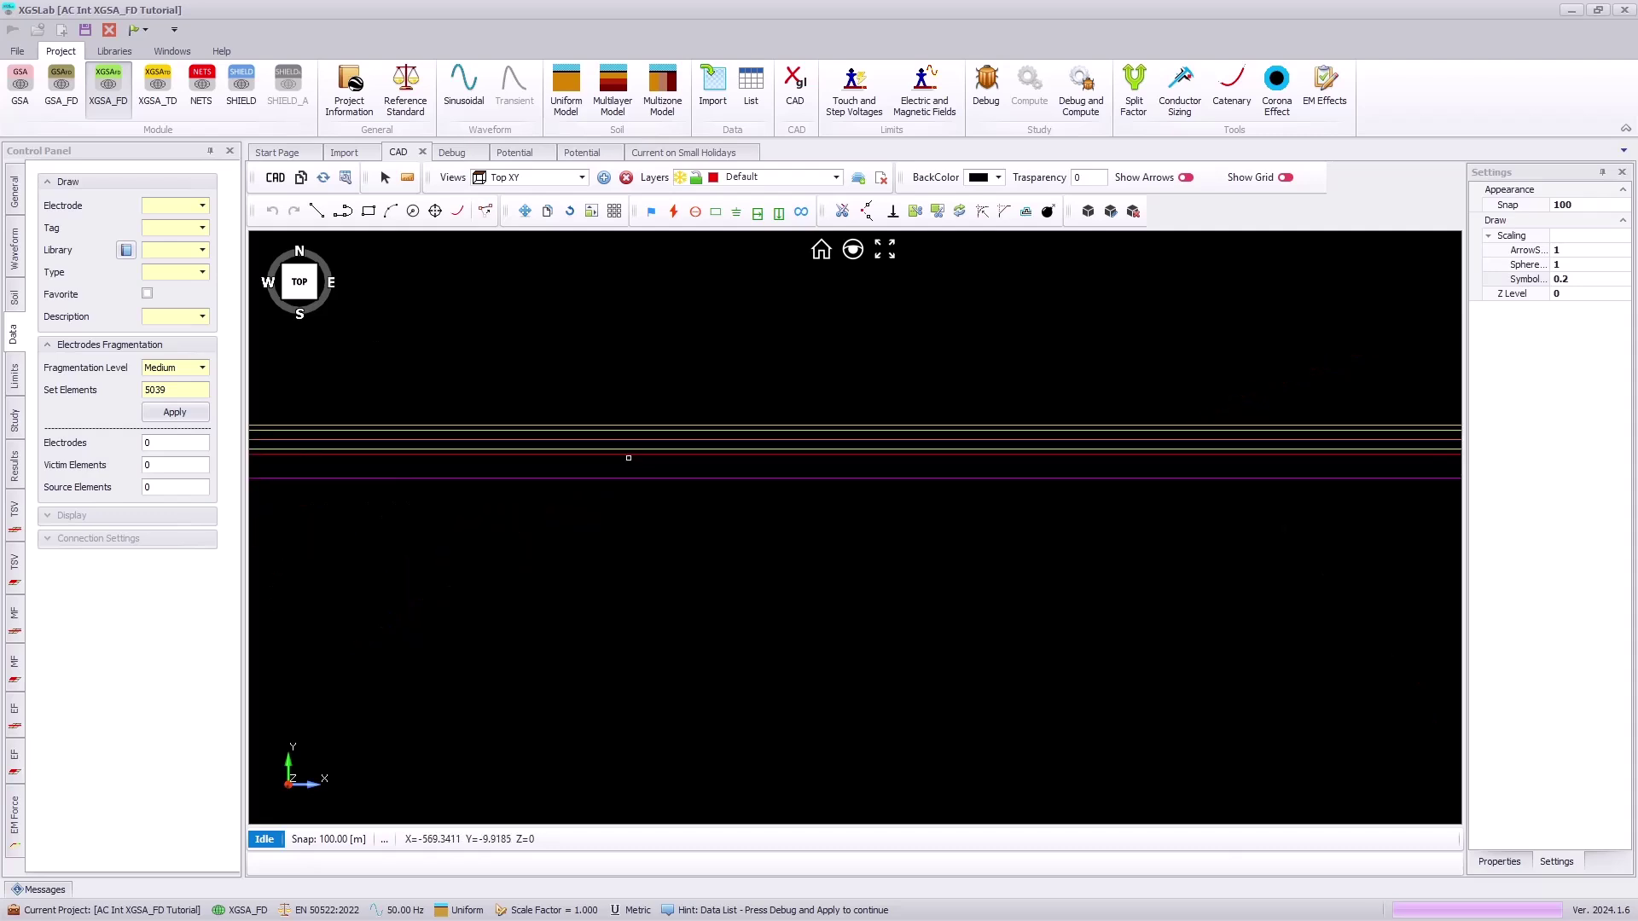
{"action": "left_click", "coordinate": [629, 456]}
{"action": "right_click", "coordinate": [631, 459]}
{"action": "left_click", "coordinate": [684, 486]}
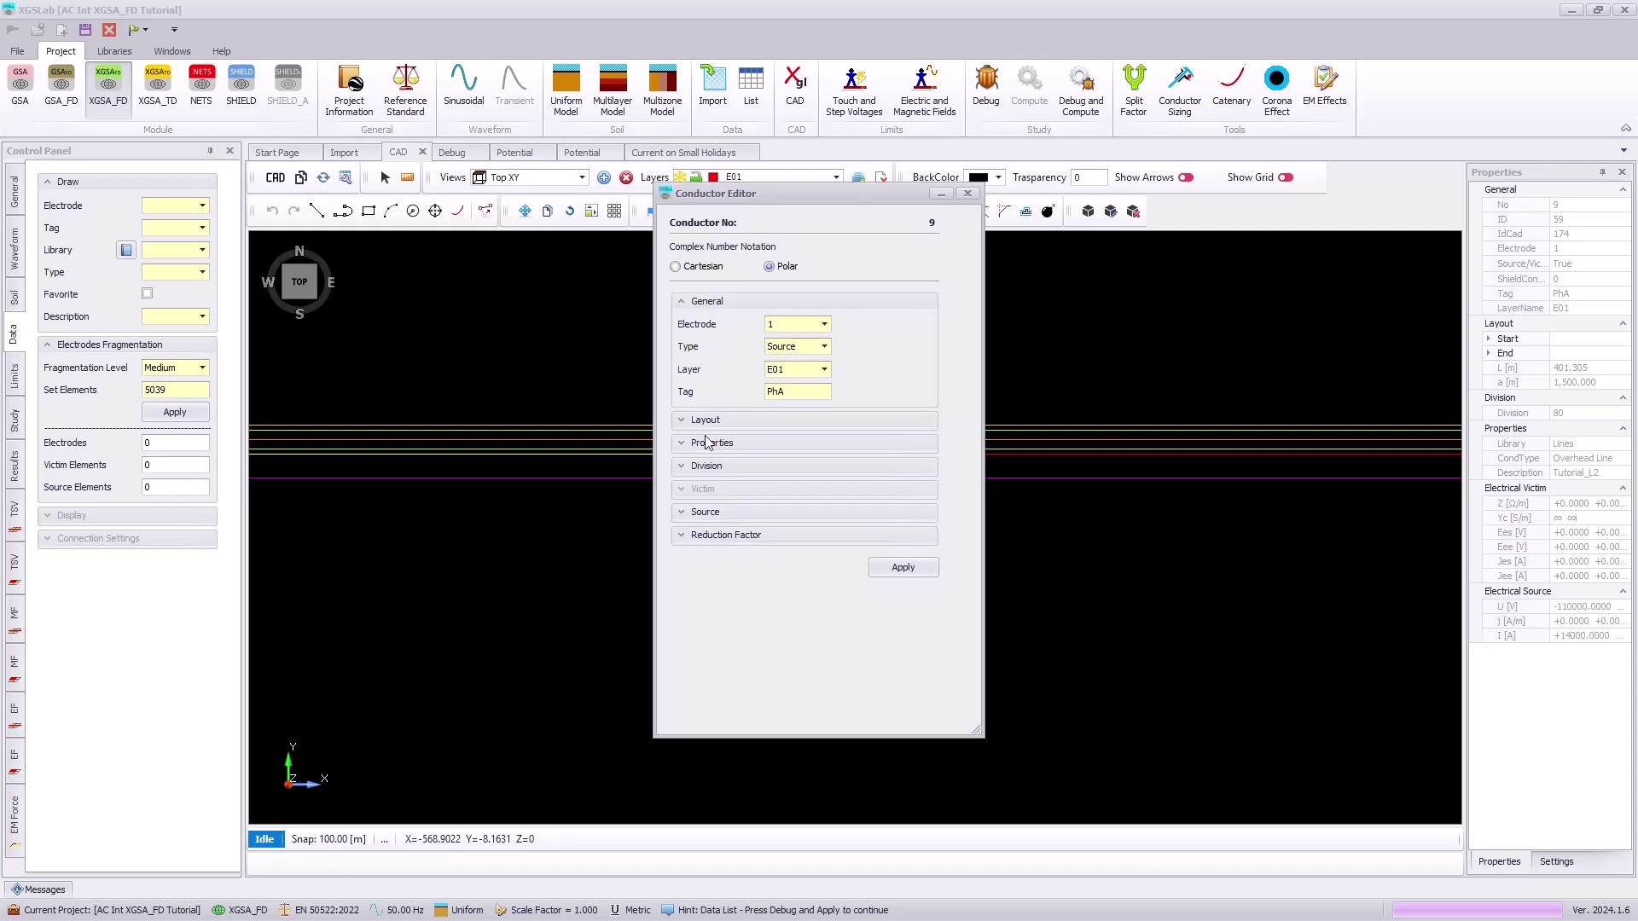
{"action": "left_click", "coordinate": [682, 512]}
{"action": "left_click_drag", "start_coordinate": [793, 581], "coordinate": [782, 583]}
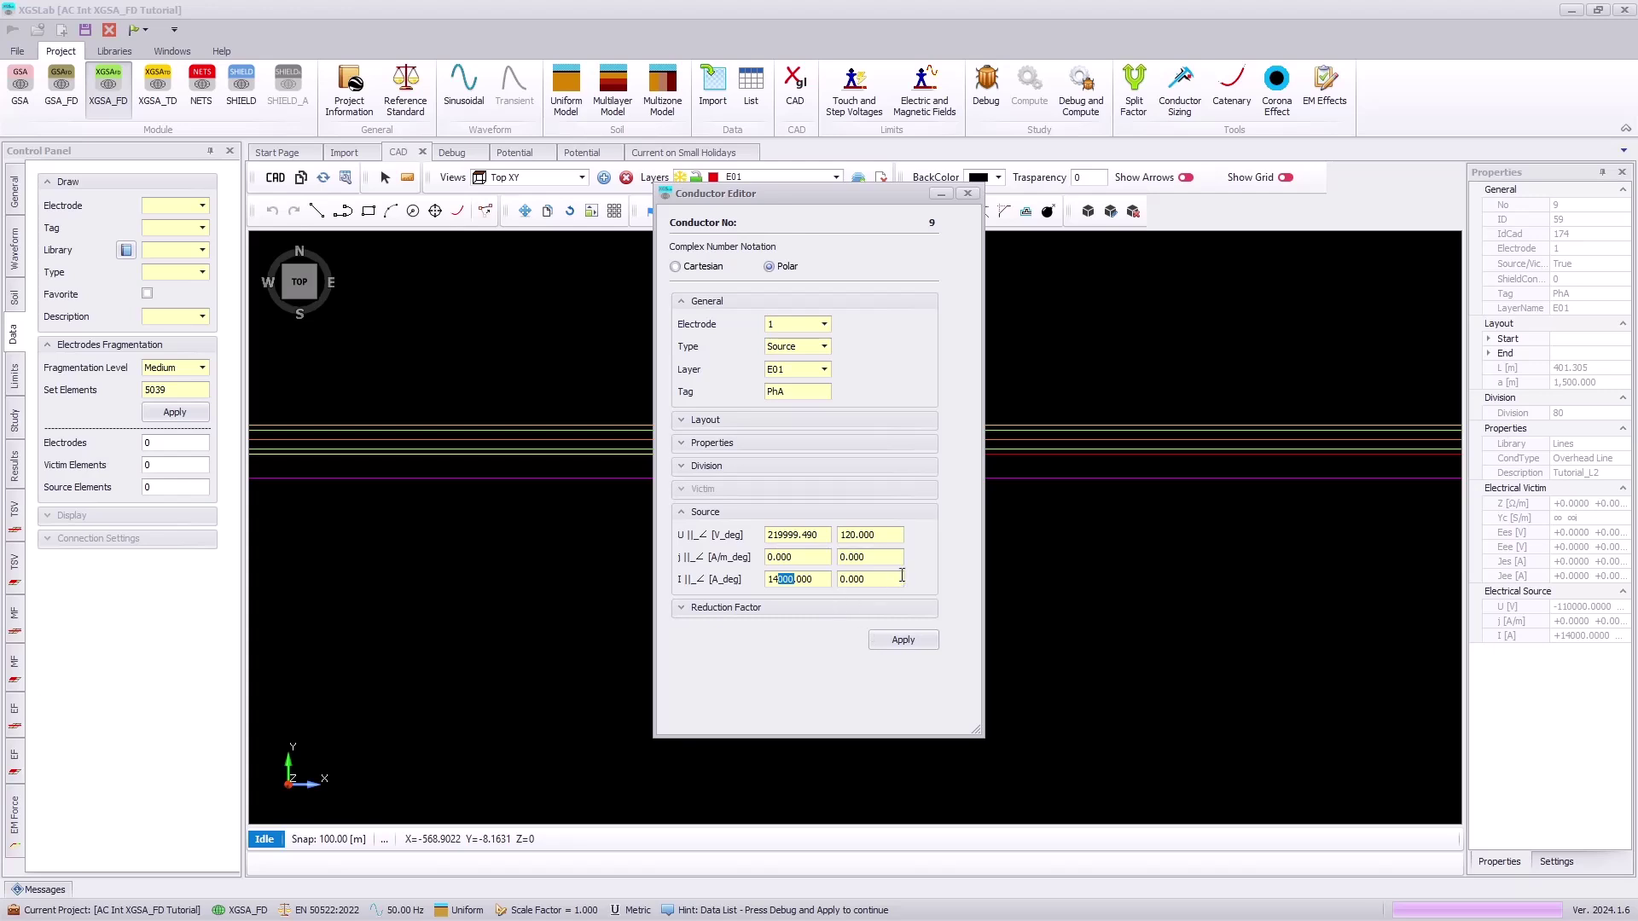
Close the conductor editor, then debug and compute the fault-condition model, accepting the Kirchhoff current law warning.
{"action": "left_click", "coordinate": [967, 193]}
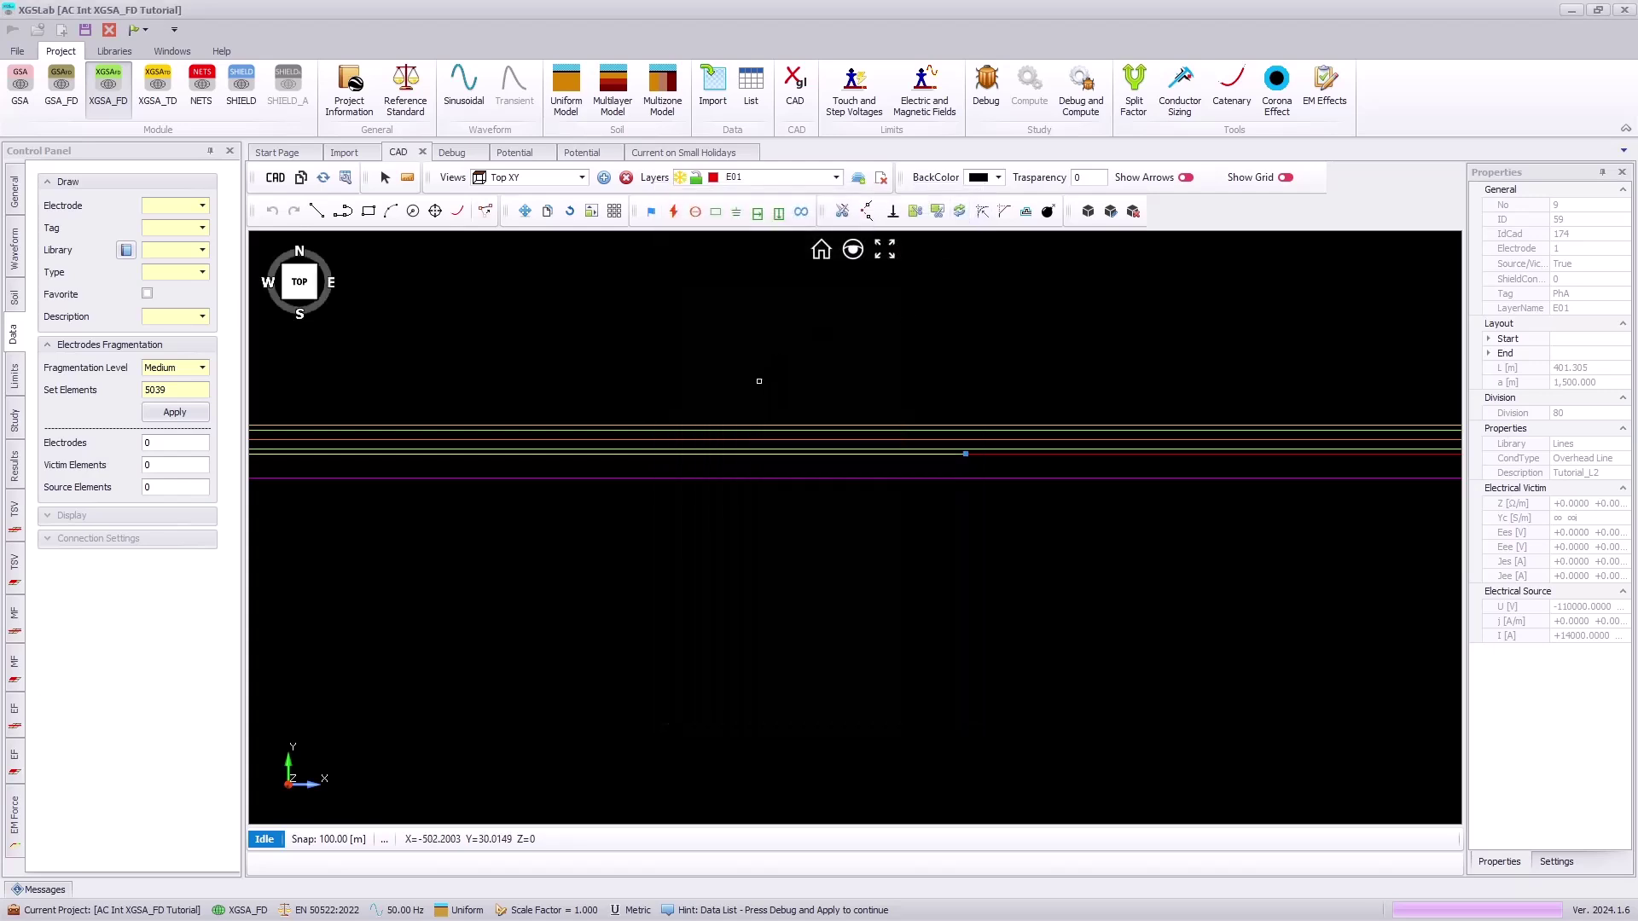
{"action": "left_click", "coordinate": [300, 282]}
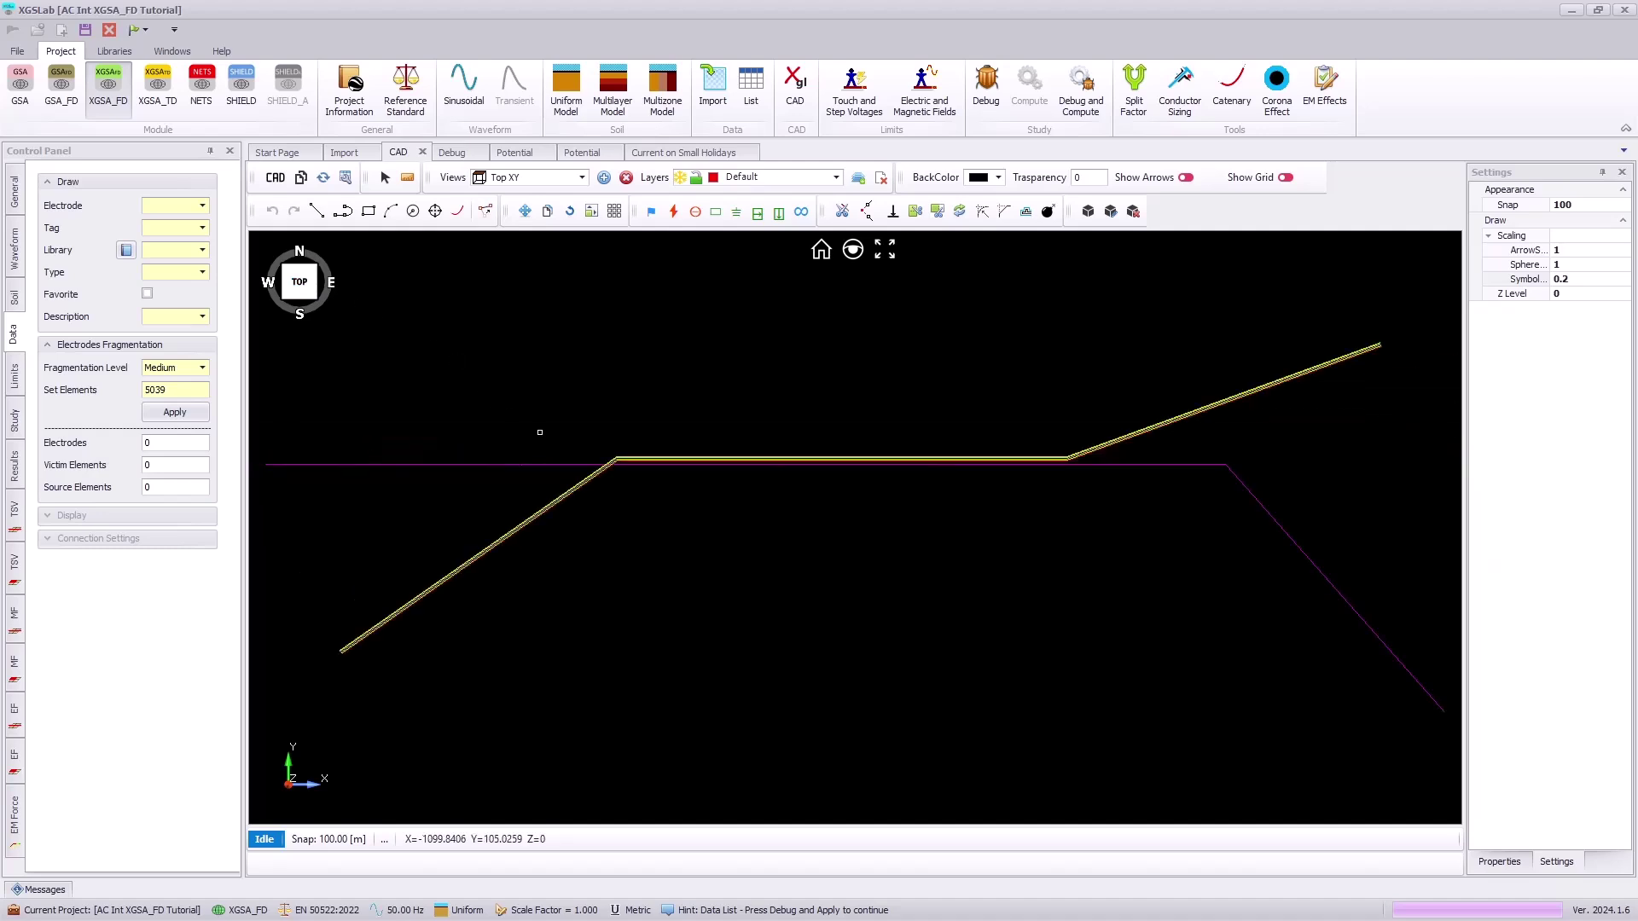
{"action": "left_click", "coordinate": [1079, 86]}
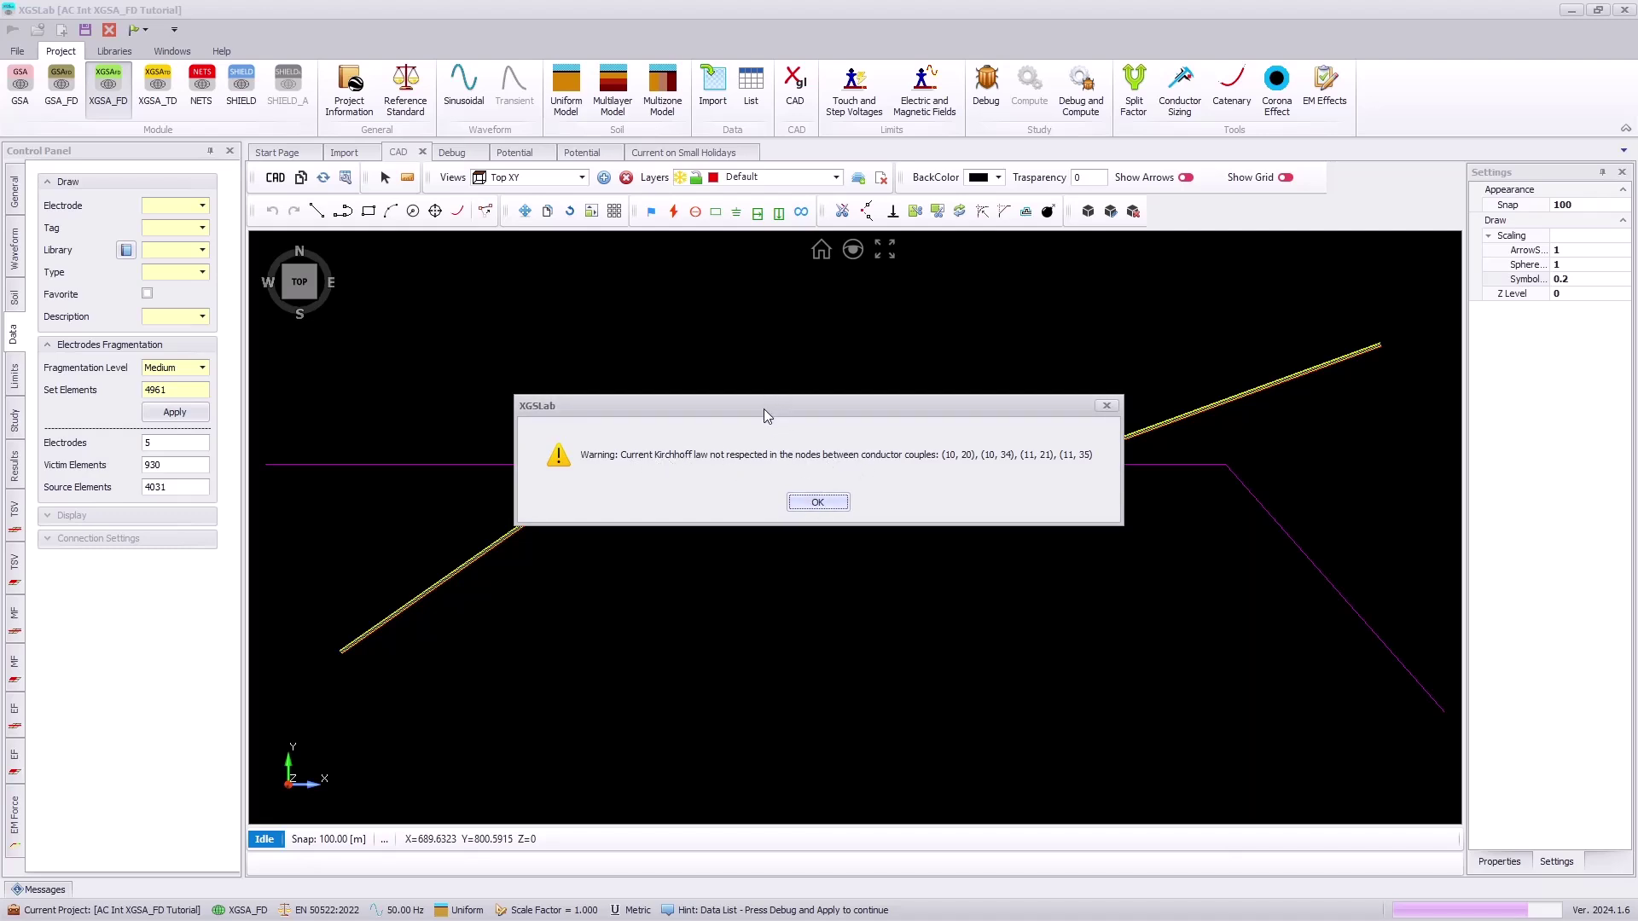
{"action": "left_click", "coordinate": [817, 503]}
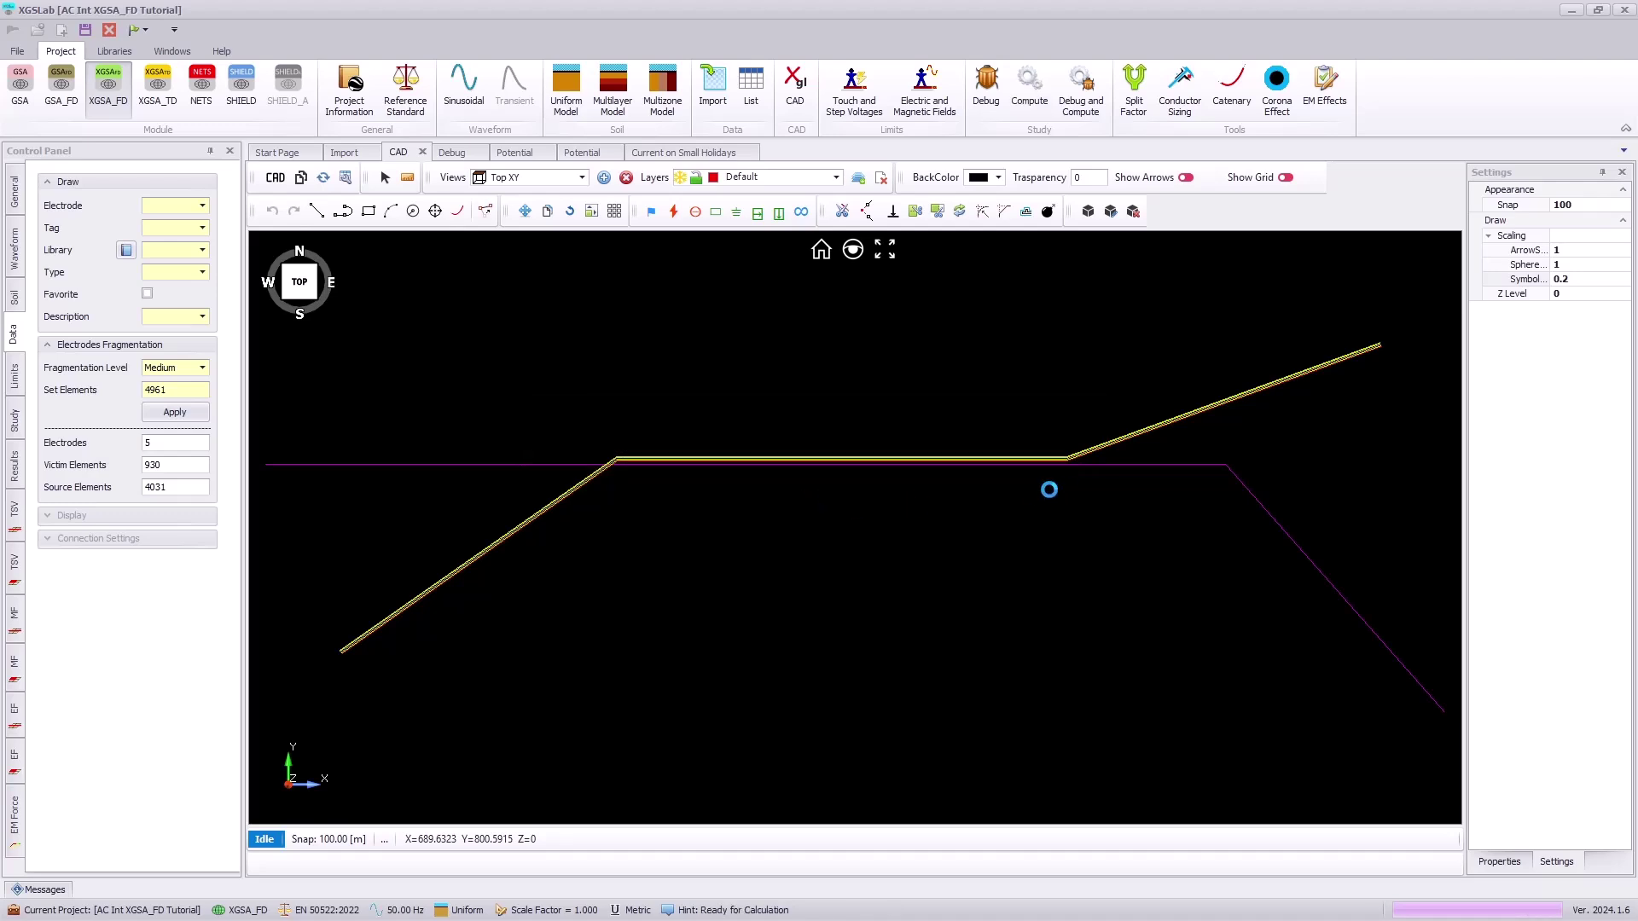
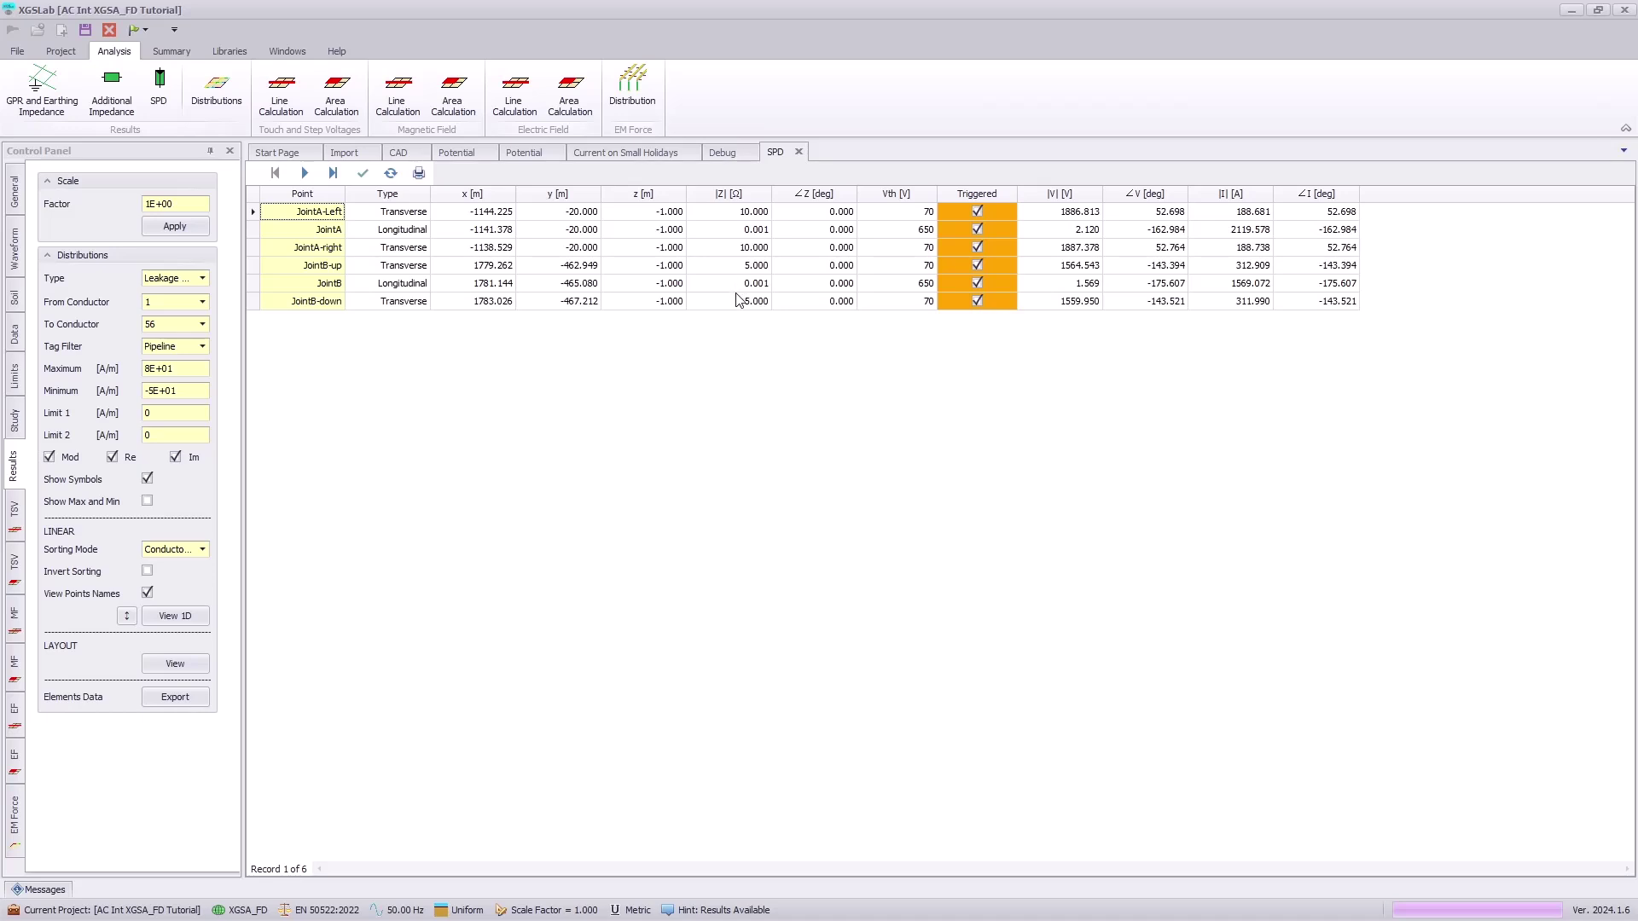
Plot the 1D Potential distribution along the conductors tagged Pipeline for the fault study.
{"action": "left_click", "coordinate": [203, 278]}
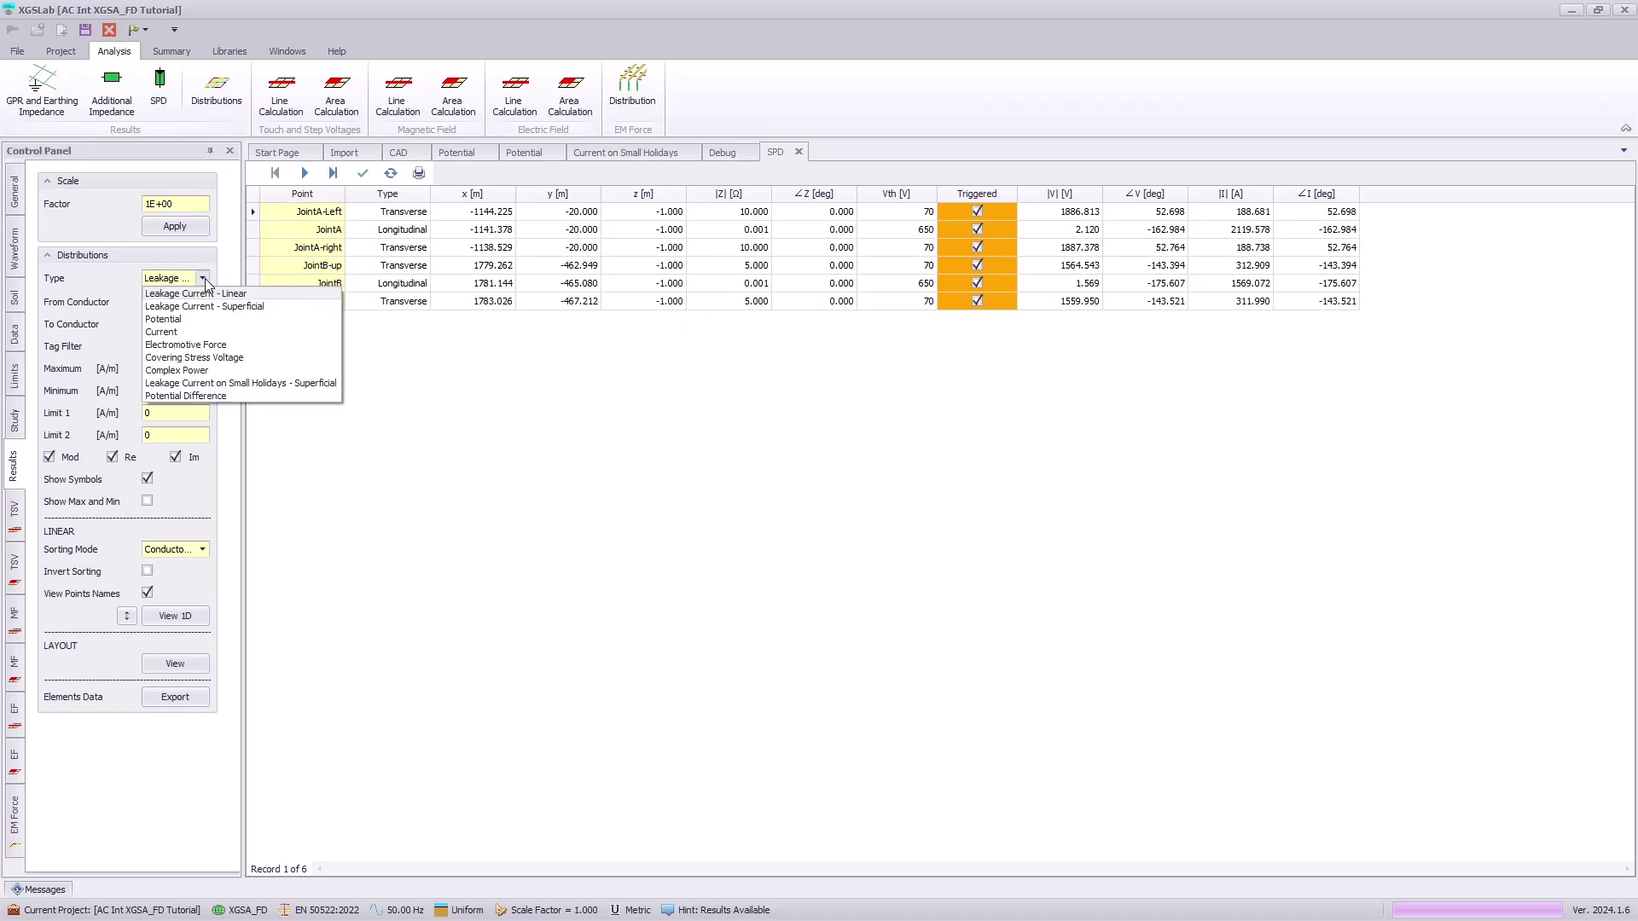
{"action": "left_click", "coordinate": [164, 319]}
{"action": "left_click", "coordinate": [203, 348]}
{"action": "left_click", "coordinate": [204, 345]}
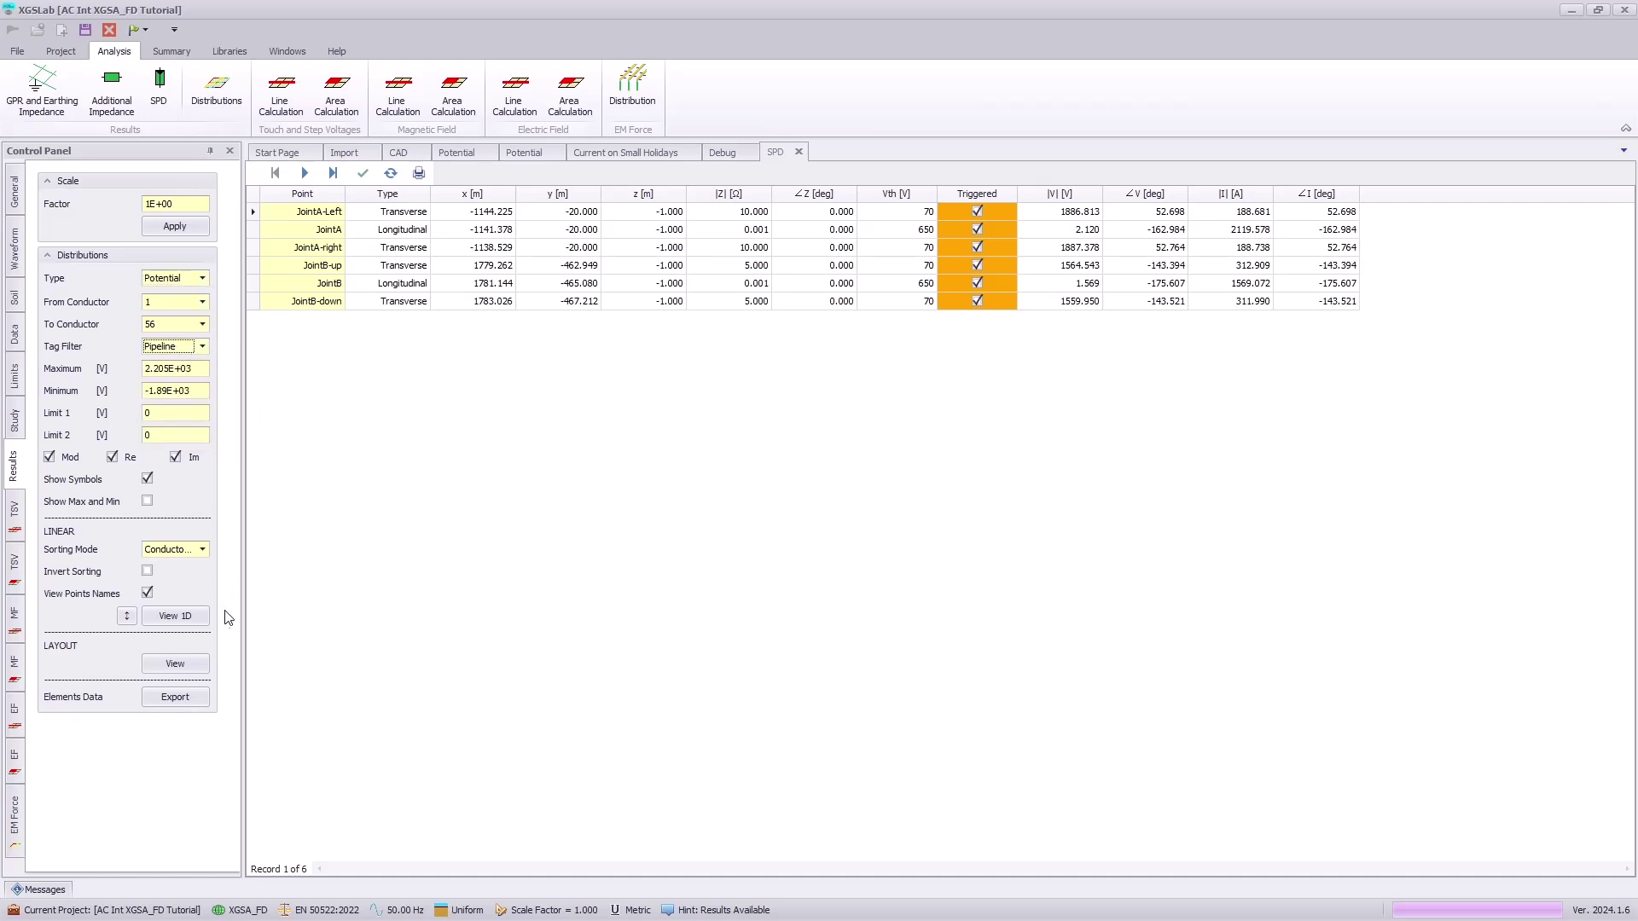
{"action": "left_click", "coordinate": [169, 616]}
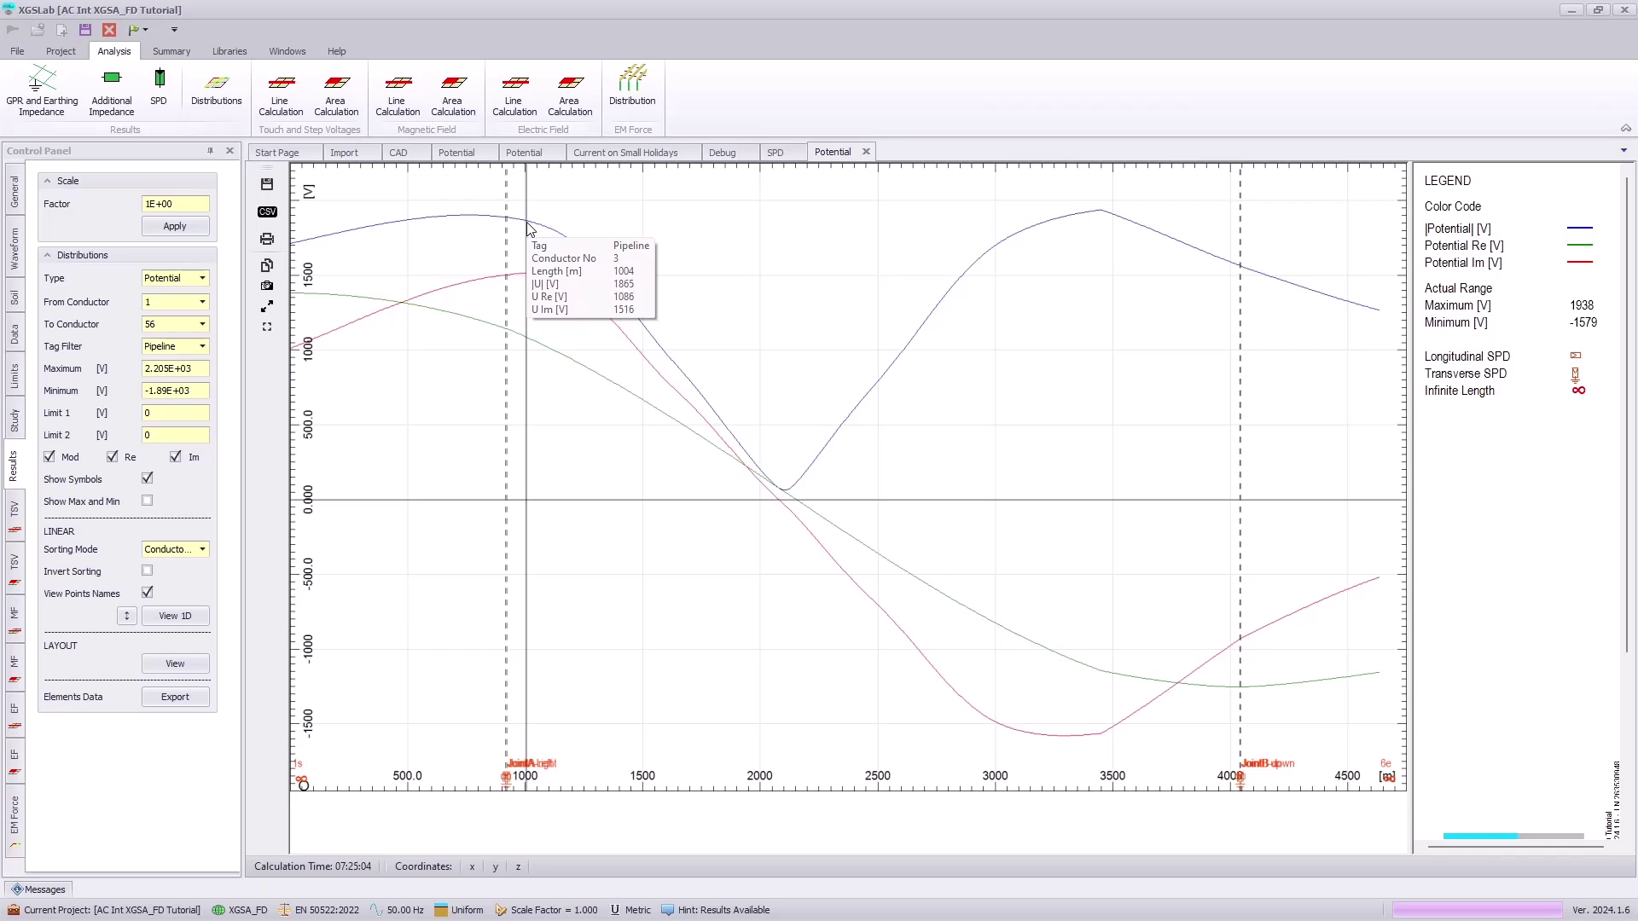
Plot the 1D Current distribution along the conductors tagged Pipeline.
{"action": "left_click", "coordinate": [200, 278]}
{"action": "left_click", "coordinate": [182, 339]}
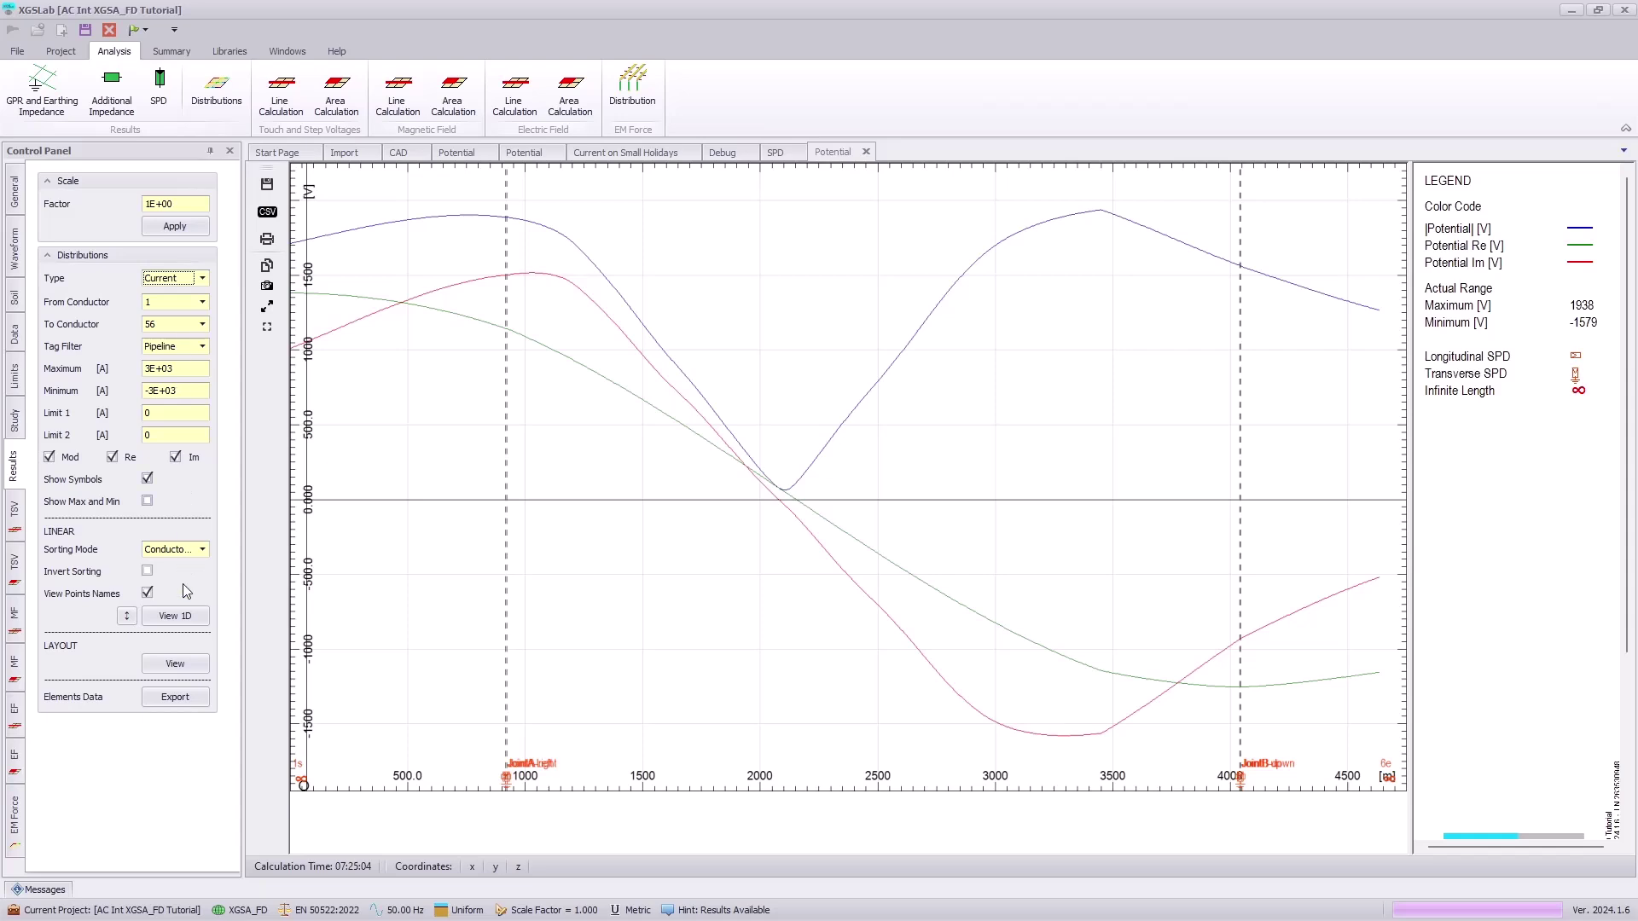
{"action": "left_click", "coordinate": [189, 621]}
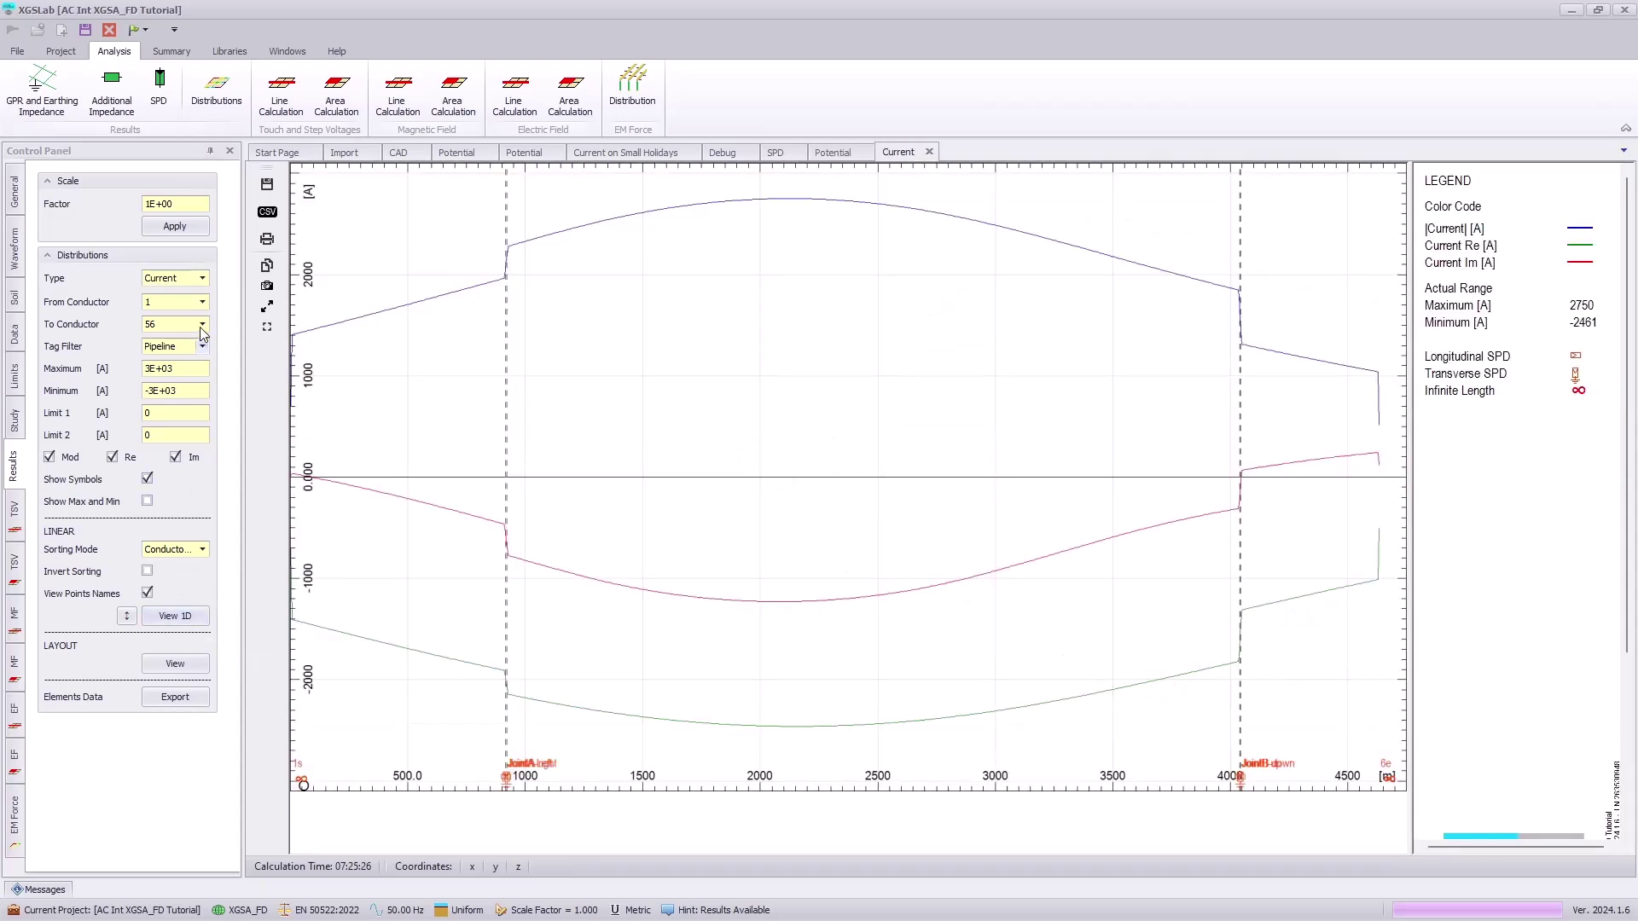
Plot the Covering Stress Voltage for the conductors tagged Pipeline as a 1D graph and as a layout view.
{"action": "left_click", "coordinate": [202, 279]}
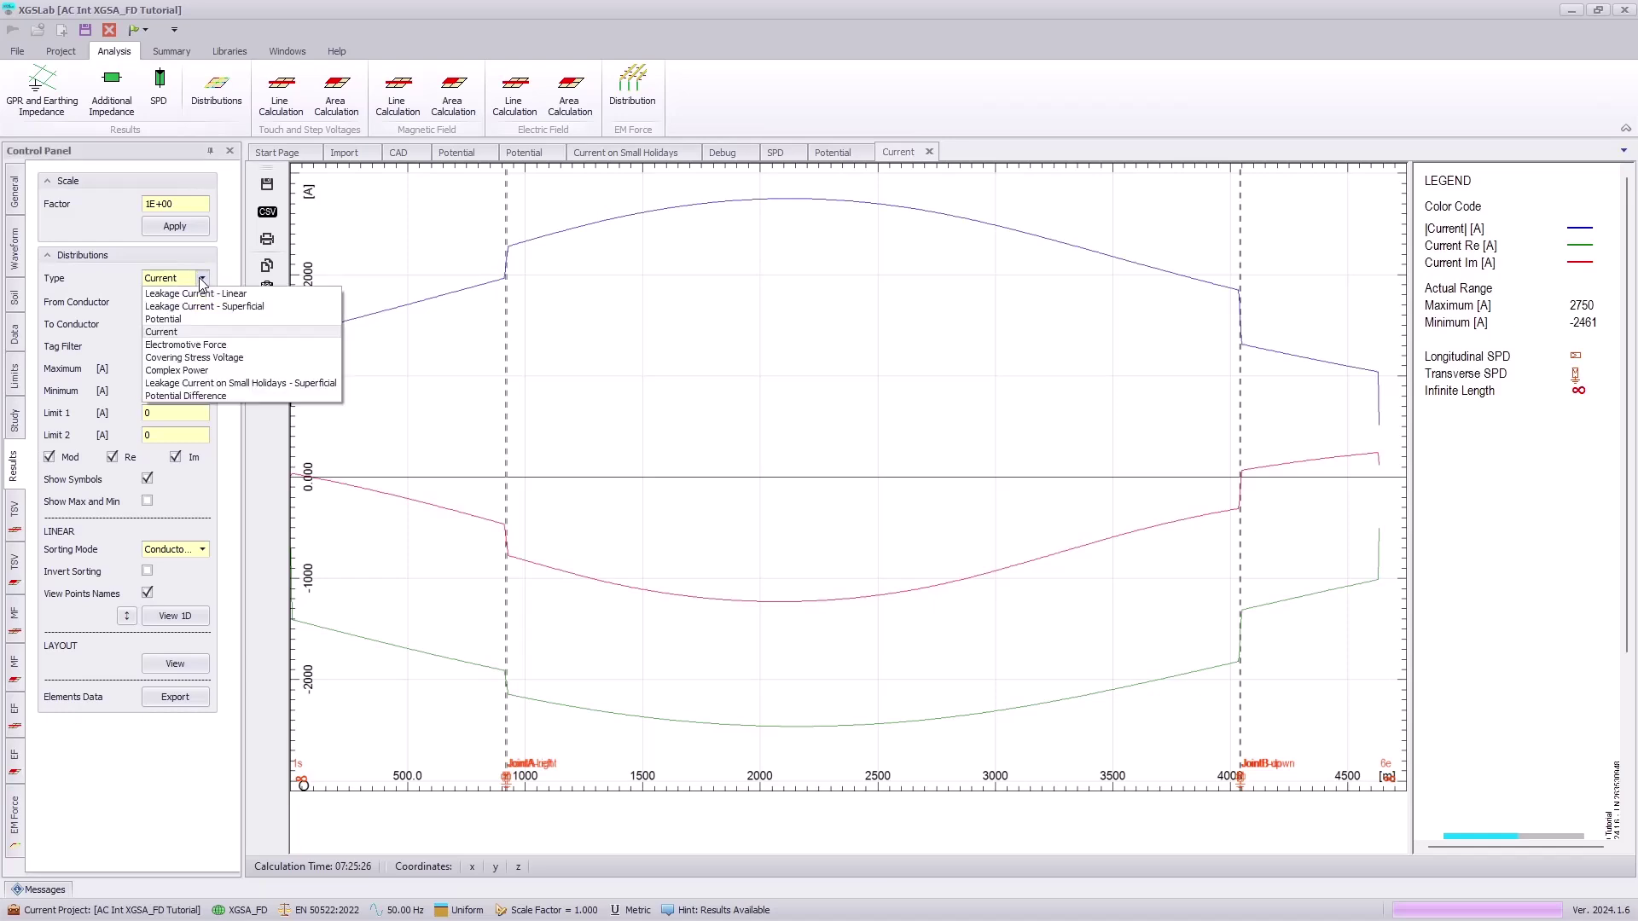
{"action": "left_click", "coordinate": [228, 358]}
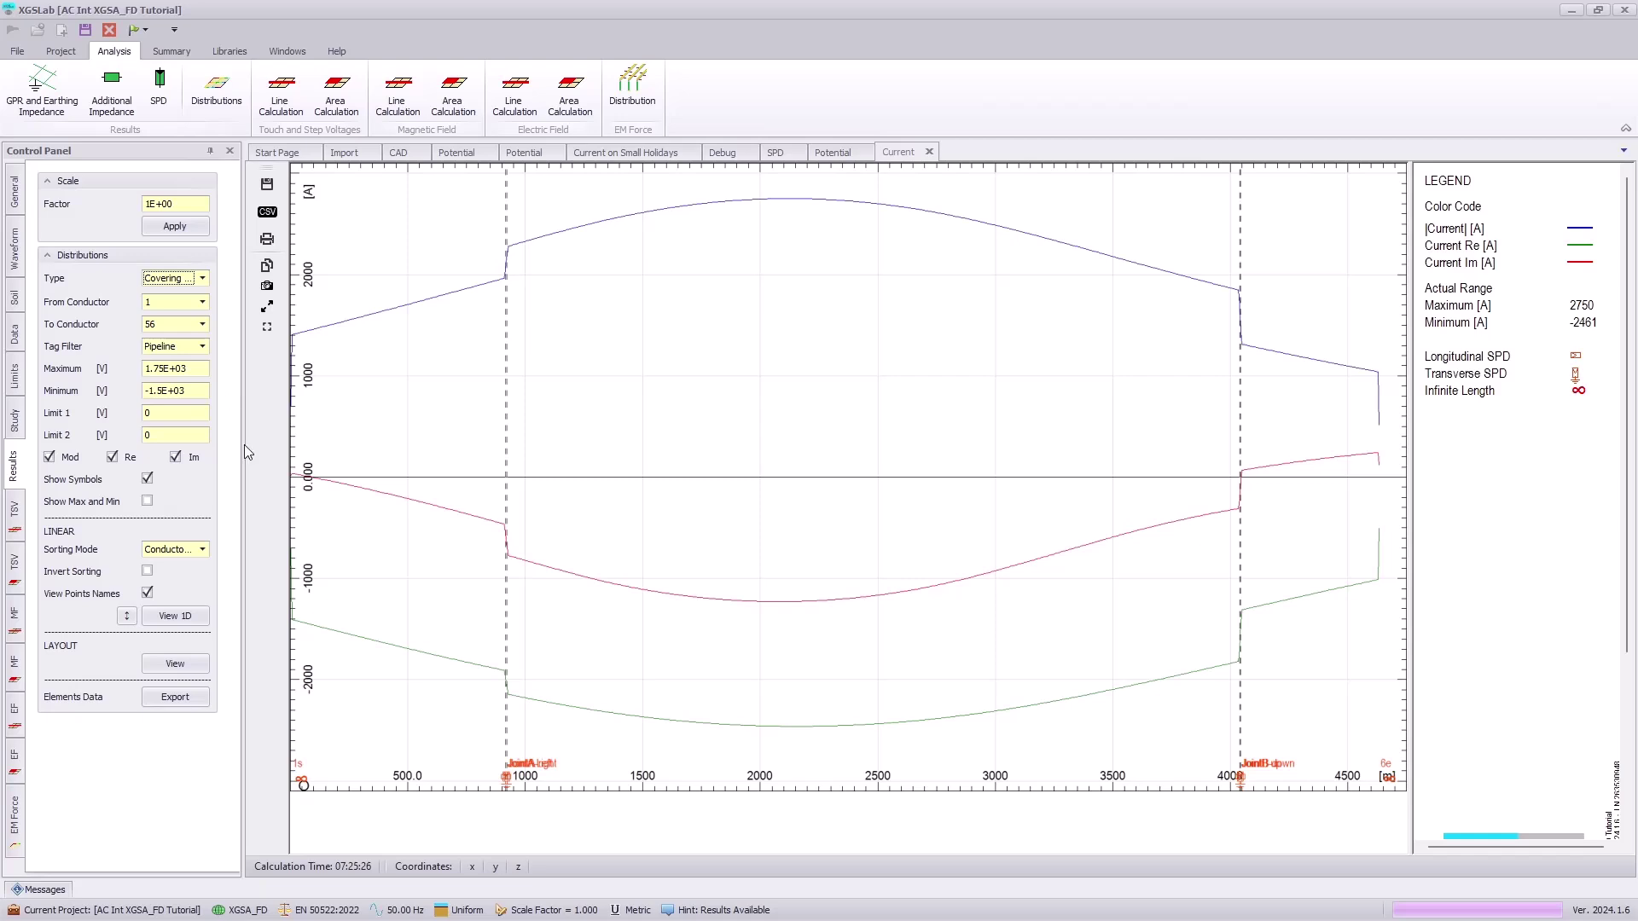
{"action": "left_click", "coordinate": [195, 626]}
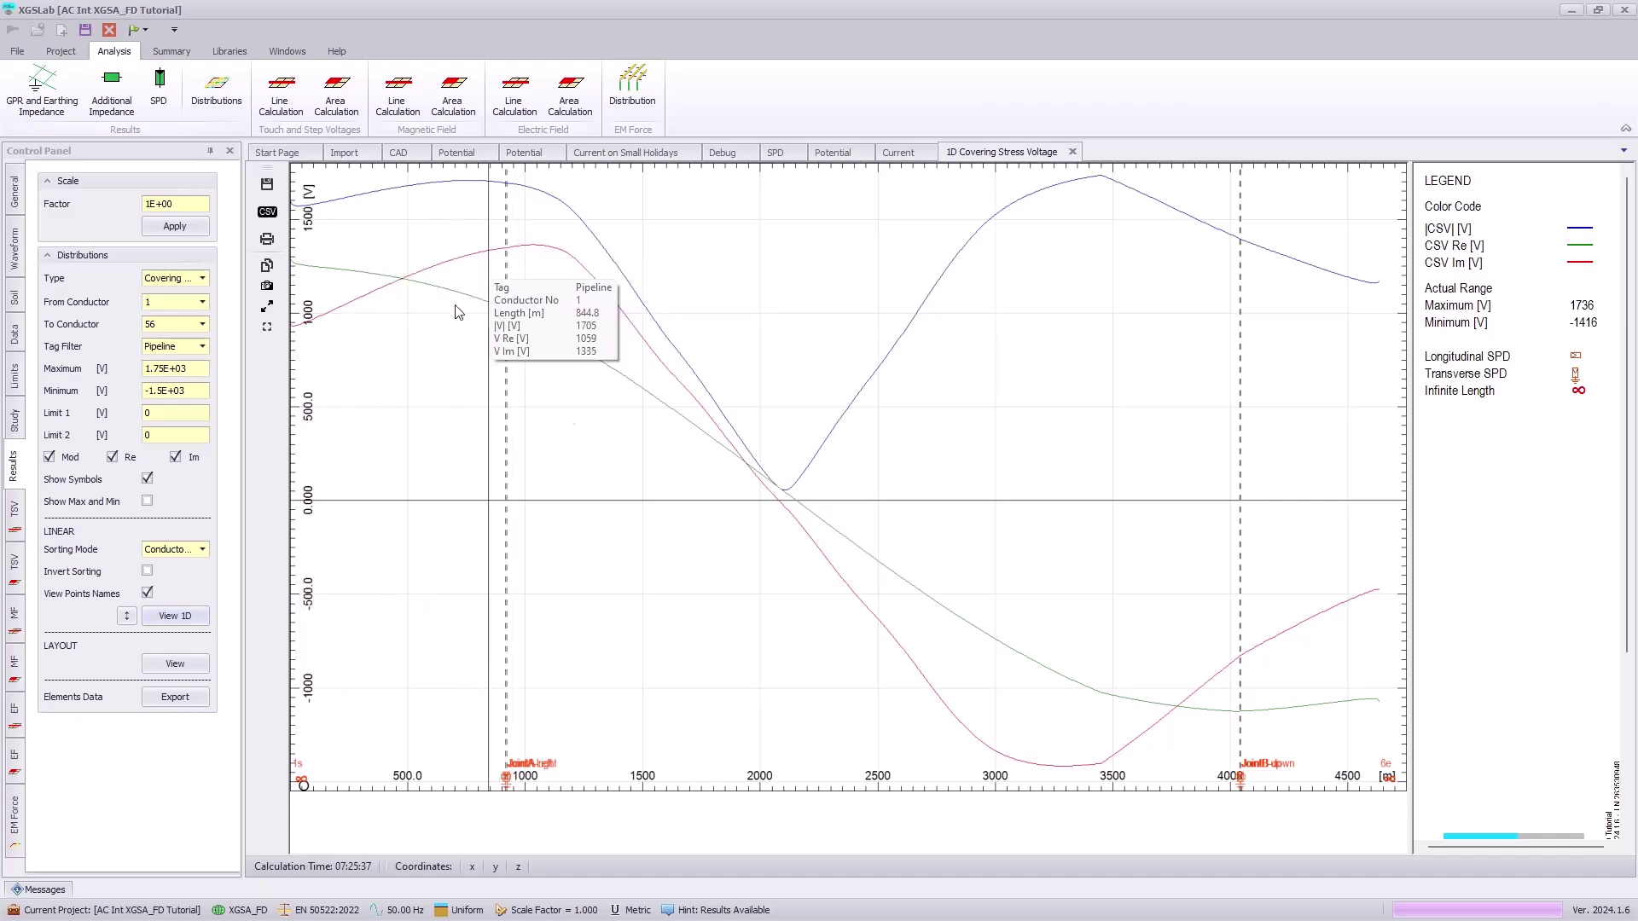
{"action": "left_click", "coordinate": [175, 664]}
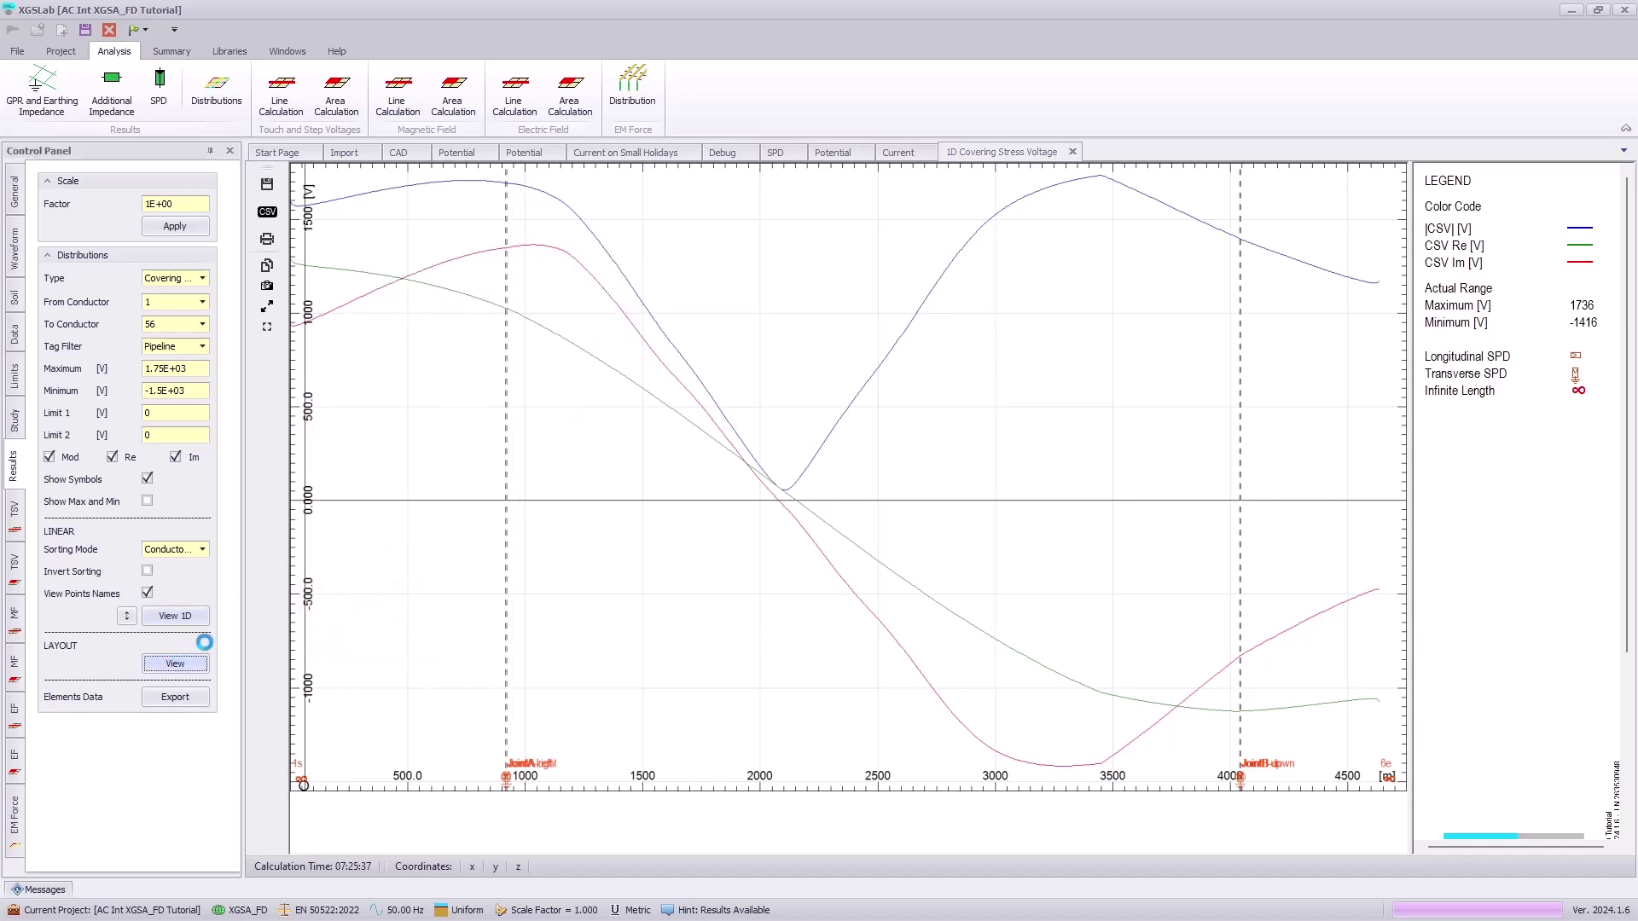